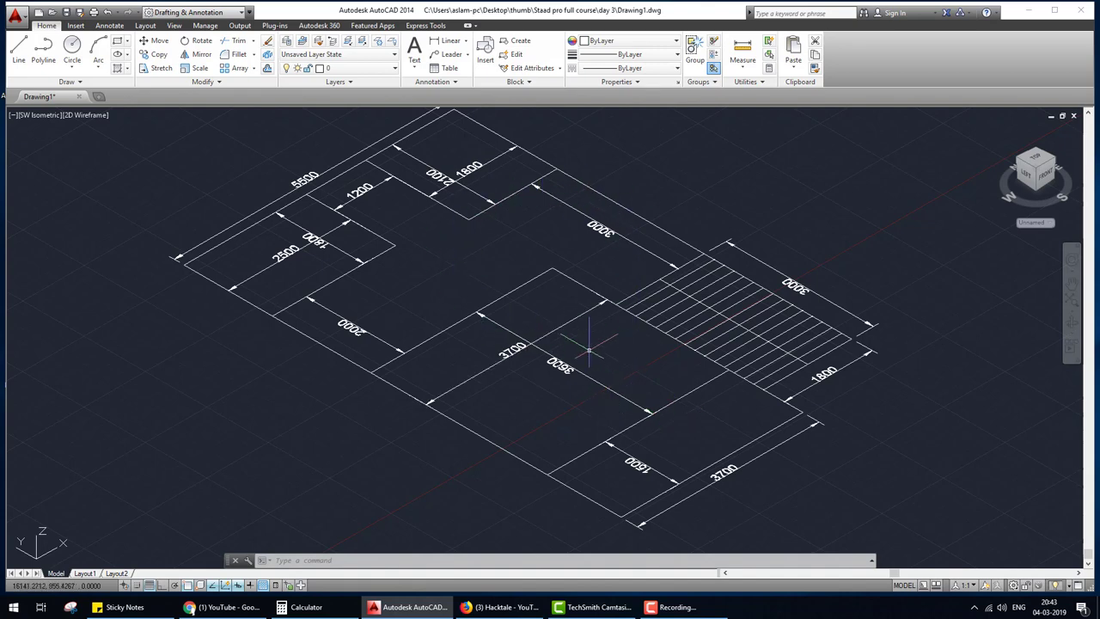
{"action": "middle_click_drag", "start_coordinate": [467, 319], "coordinate": [463, 327]}
{"action": "left_click", "coordinate": [463, 327]}
{"action": "key", "text": "Delete"}
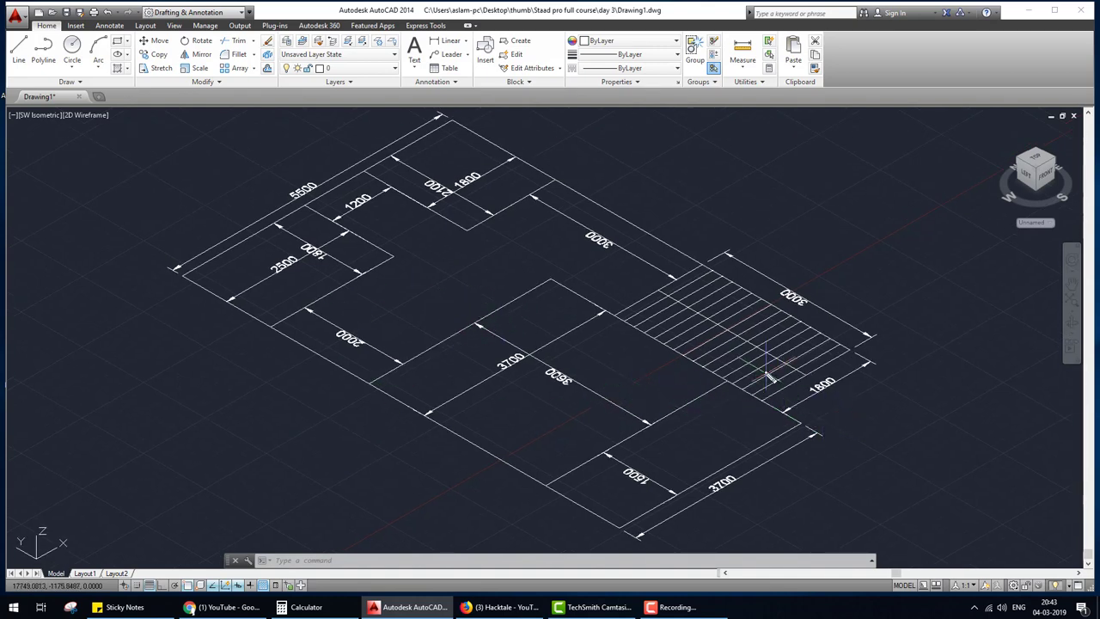
{"action": "mouse_move", "coordinate": [703, 270]}
{"action": "left_mouse_down"}
{"action": "mouse_move", "coordinate": [718, 279]}
{"action": "mouse_move", "coordinate": [765, 400]}
{"action": "left_mouse_up"}
{"action": "left_click_drag", "start_coordinate": [622, 313], "coordinate": [851, 353]}
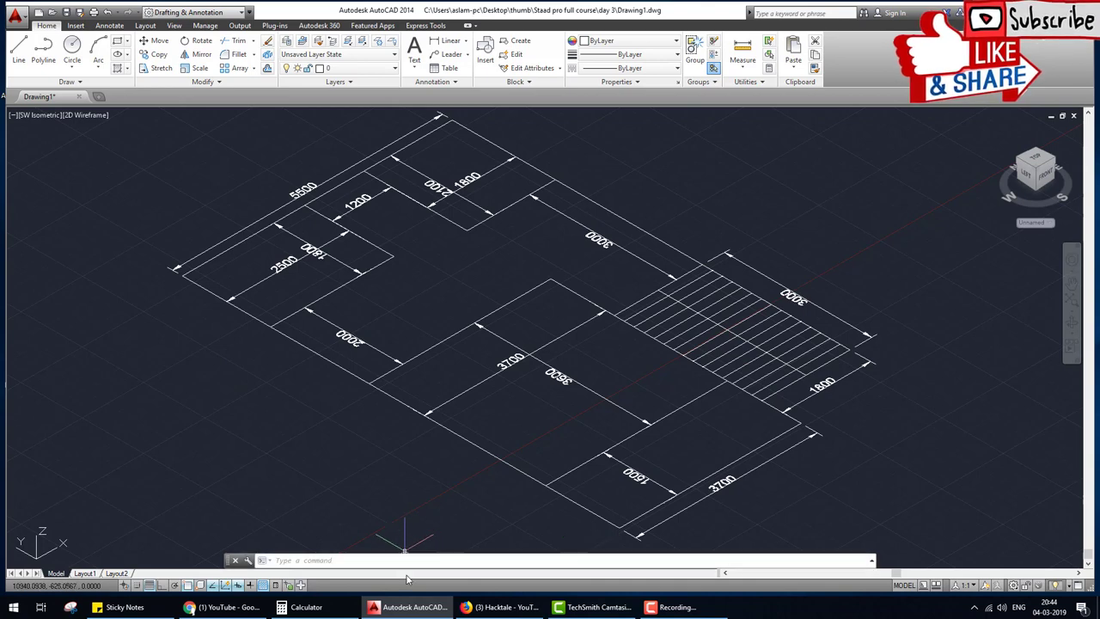
- Launch STAAD.Pro and create a new Space structure named Day-3 in metres and kilonewtons, starting with Add Beam
{"action": "key", "text": "super+d"}
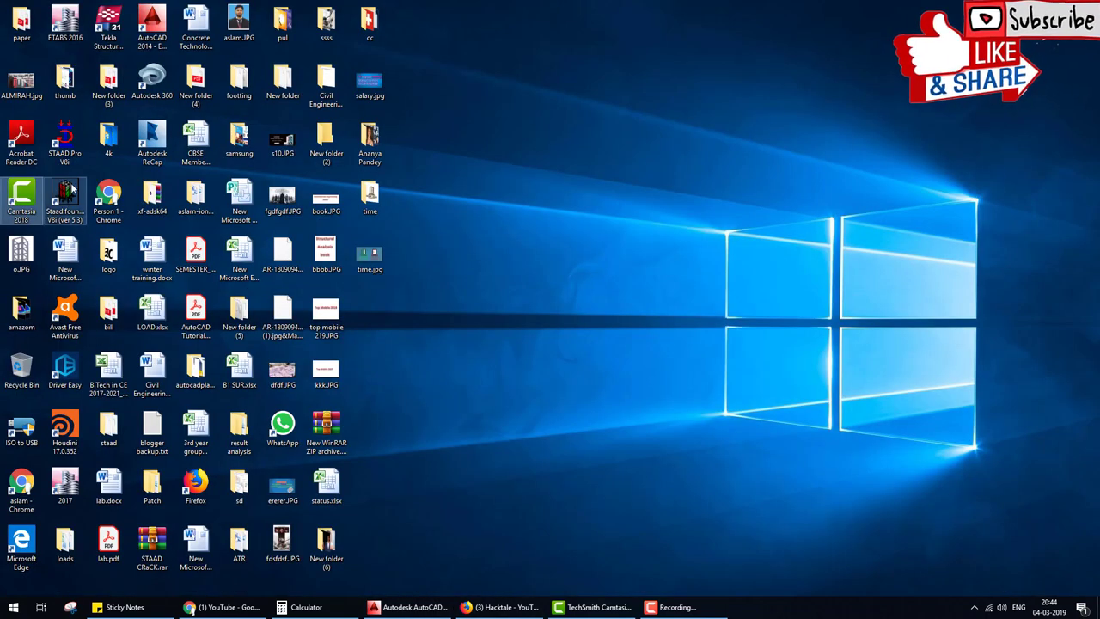
{"action": "double_click", "coordinate": [66, 145]}
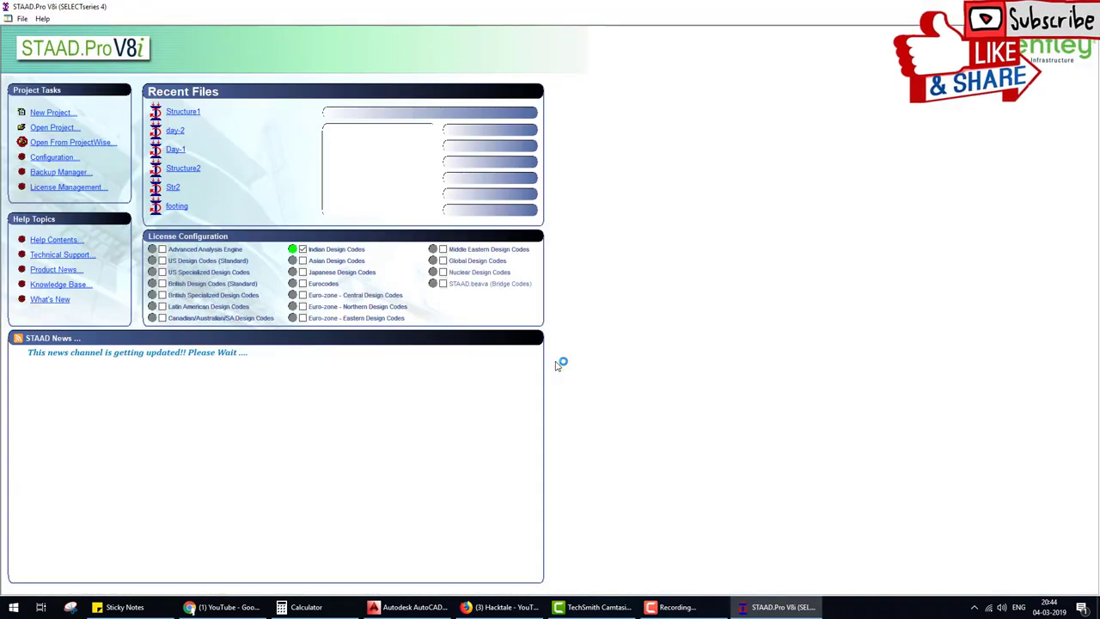
{"action": "left_click", "coordinate": [52, 113]}
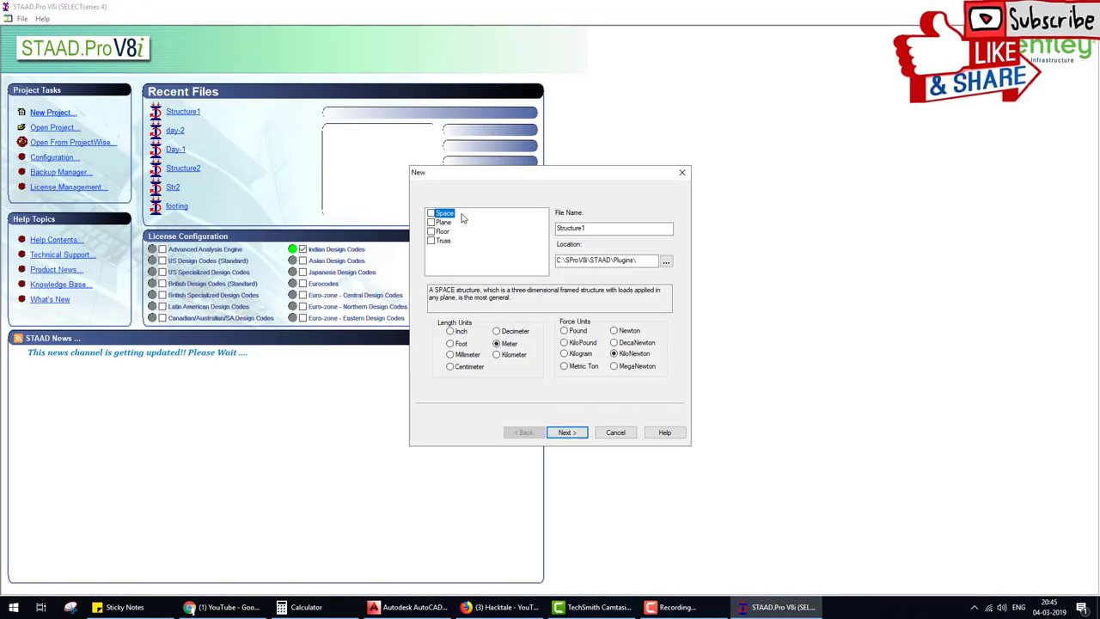
{"action": "double_click", "coordinate": [598, 227]}
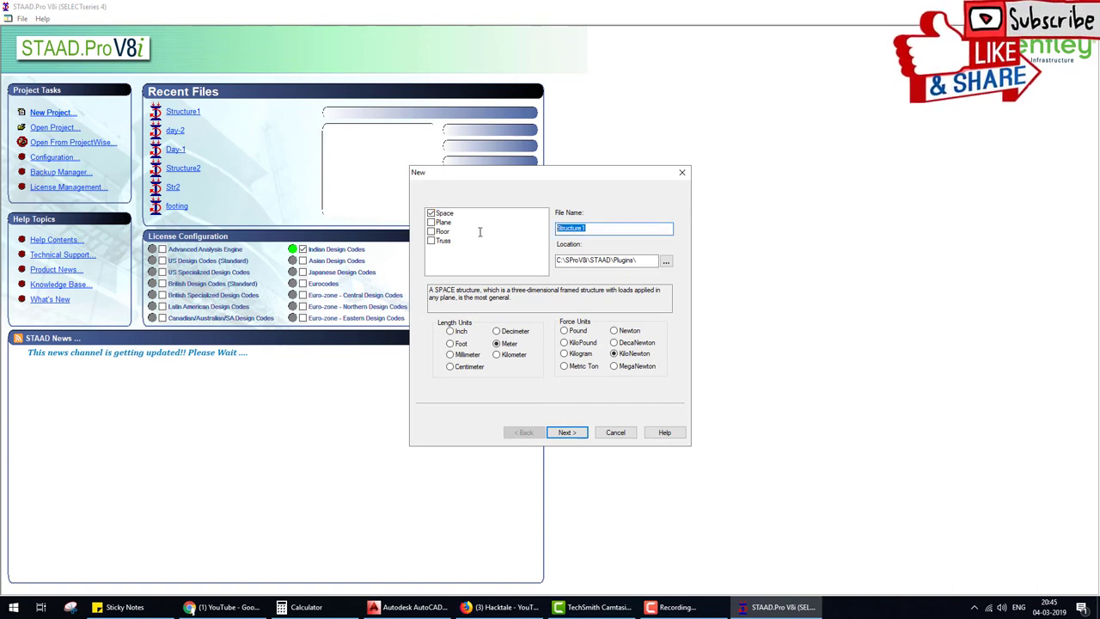
{"action": "type", "text": "Day-3"}
{"action": "left_click", "coordinate": [509, 346]}
{"action": "left_click", "coordinate": [567, 433]}
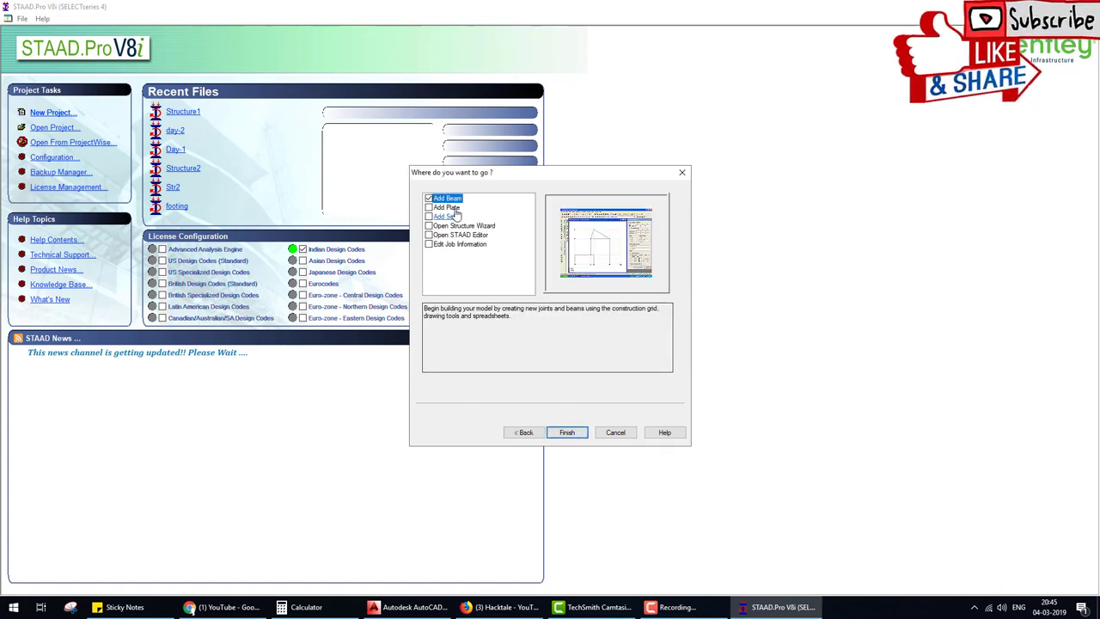
{"action": "left_click", "coordinate": [567, 432]}
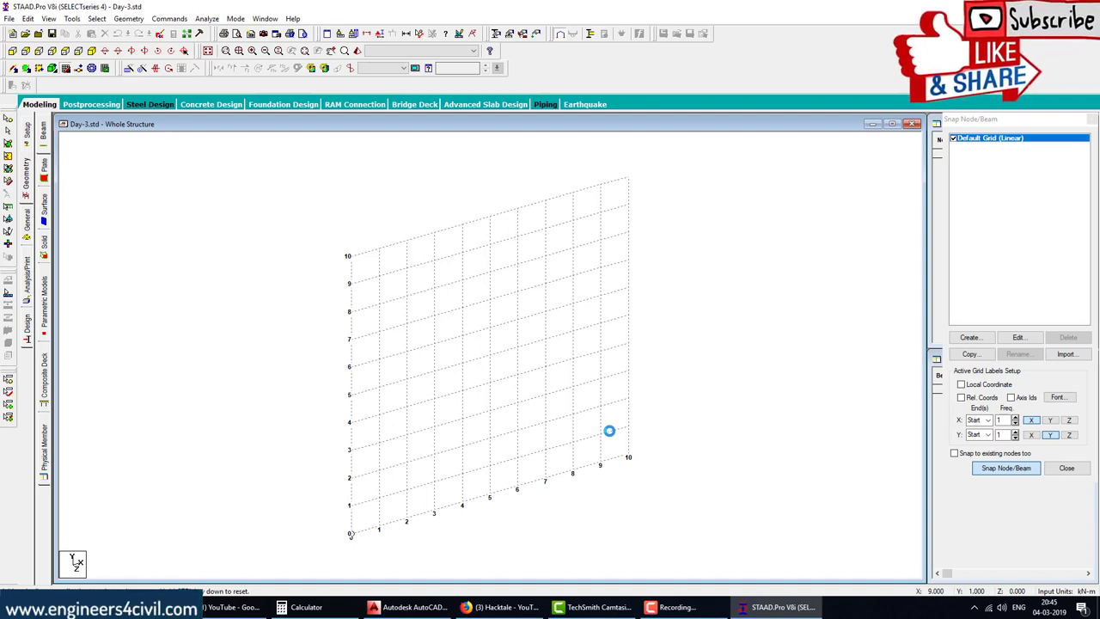
- Place a node at the grid origin (0, 0, 0) and close the Snap Node/Beam grid
{"action": "left_click", "coordinate": [349, 535]}
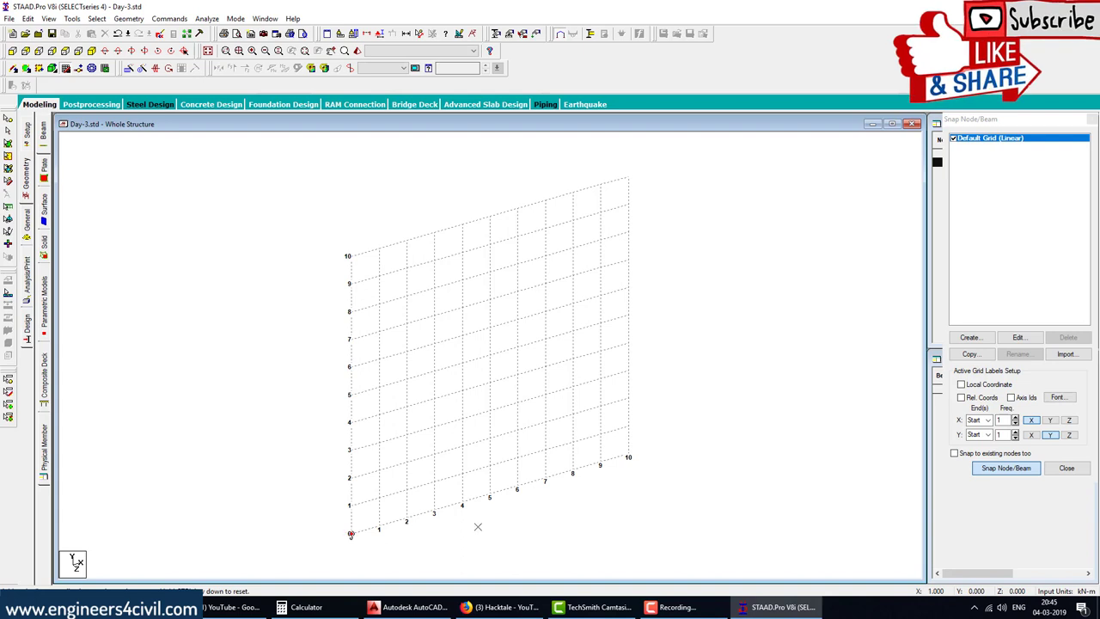
{"action": "left_click", "coordinate": [628, 371]}
{"action": "left_click", "coordinate": [1092, 120]}
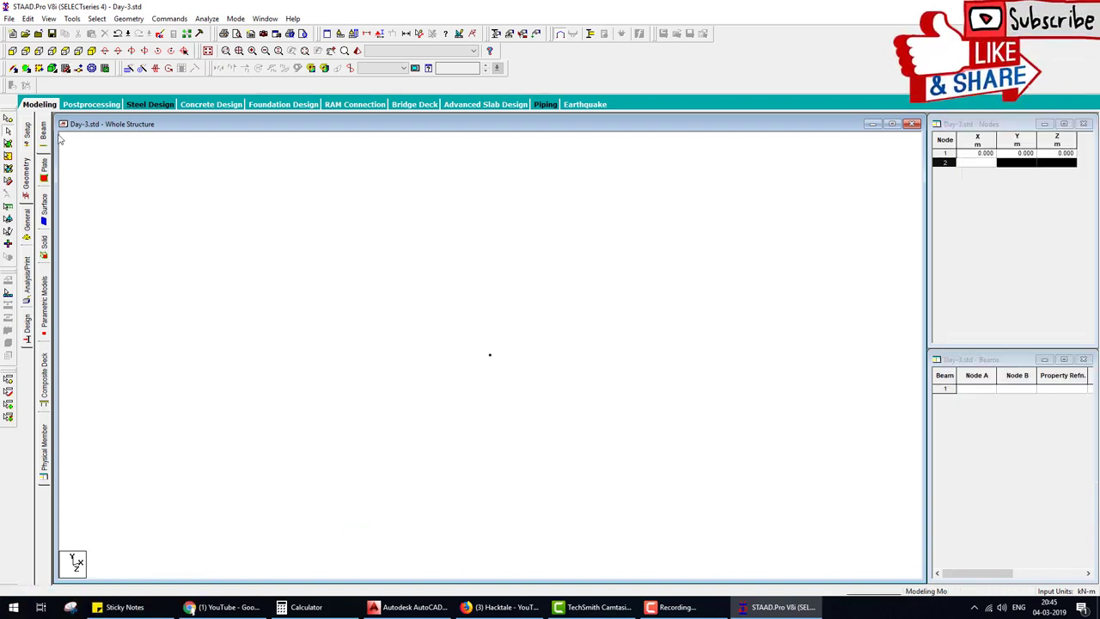
- Select the origin node for repeating, and switch to AutoCAD to check the dimension of the floor plan's rear edge
{"action": "left_click", "coordinate": [7, 121]}
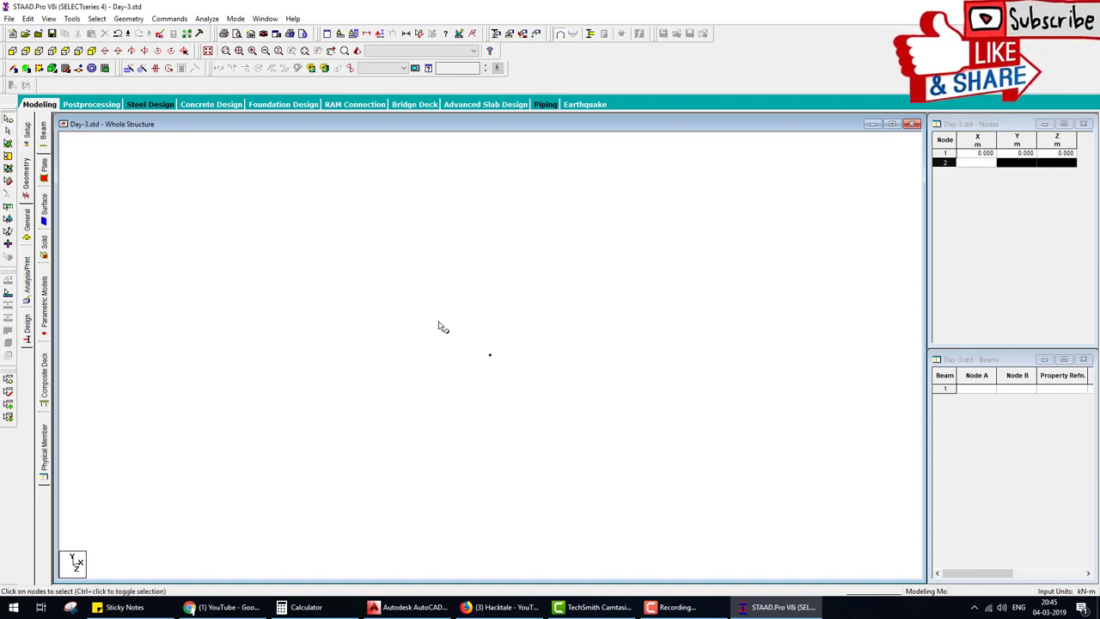
{"action": "left_click_drag", "start_coordinate": [438, 326], "coordinate": [520, 401]}
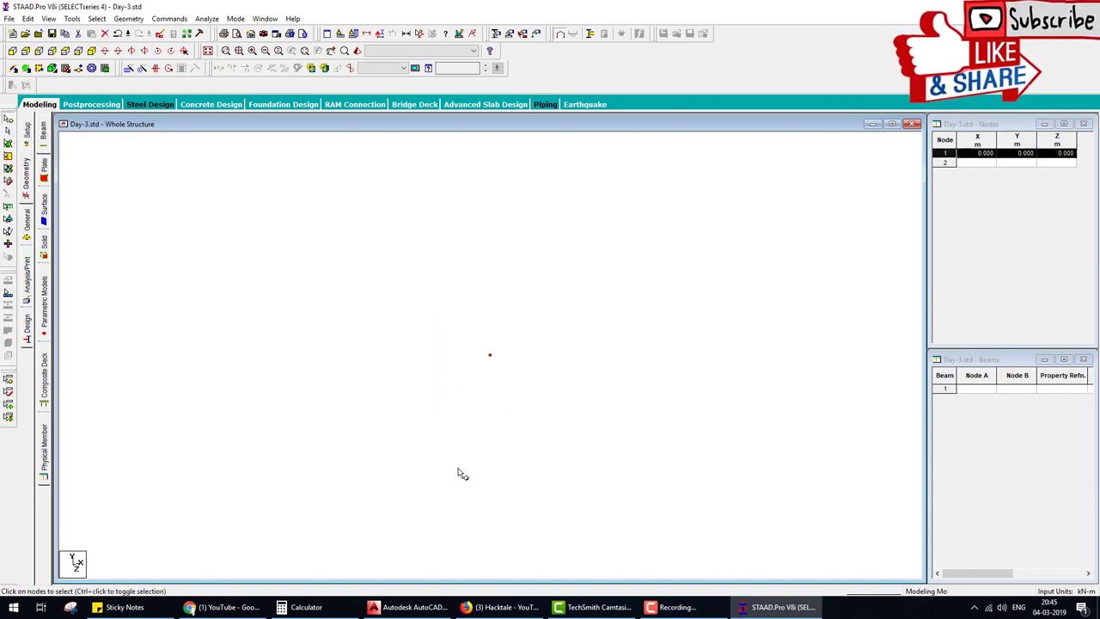
{"action": "left_click", "coordinate": [408, 606]}
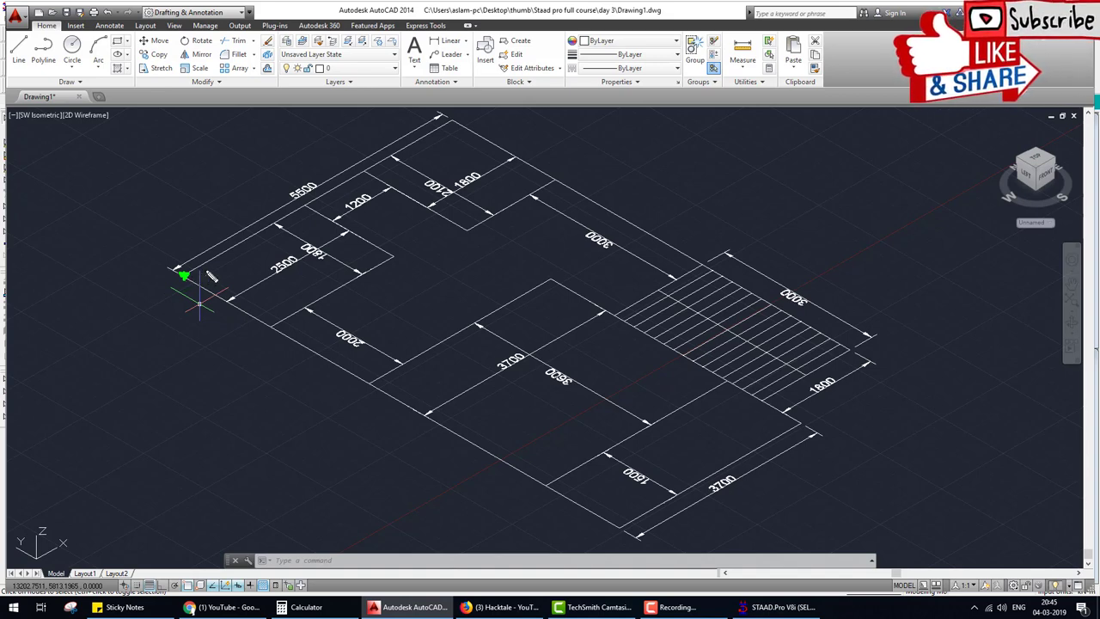
{"action": "mouse_move", "coordinate": [183, 274]}
{"action": "left_mouse_down"}
{"action": "mouse_move", "coordinate": [363, 189]}
{"action": "mouse_move", "coordinate": [453, 126]}
{"action": "left_mouse_up"}
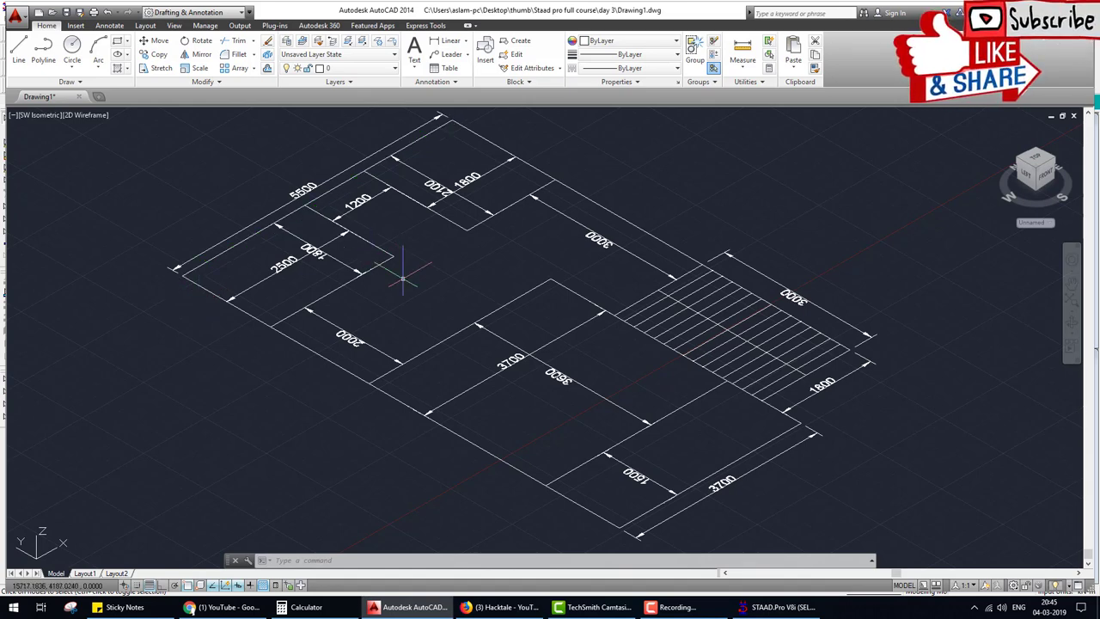
- Return to STAAD.Pro and use Translational Repeat to copy the origin node once along X at 5.5 m spacing with linked steps
{"action": "left_click", "coordinate": [777, 607]}
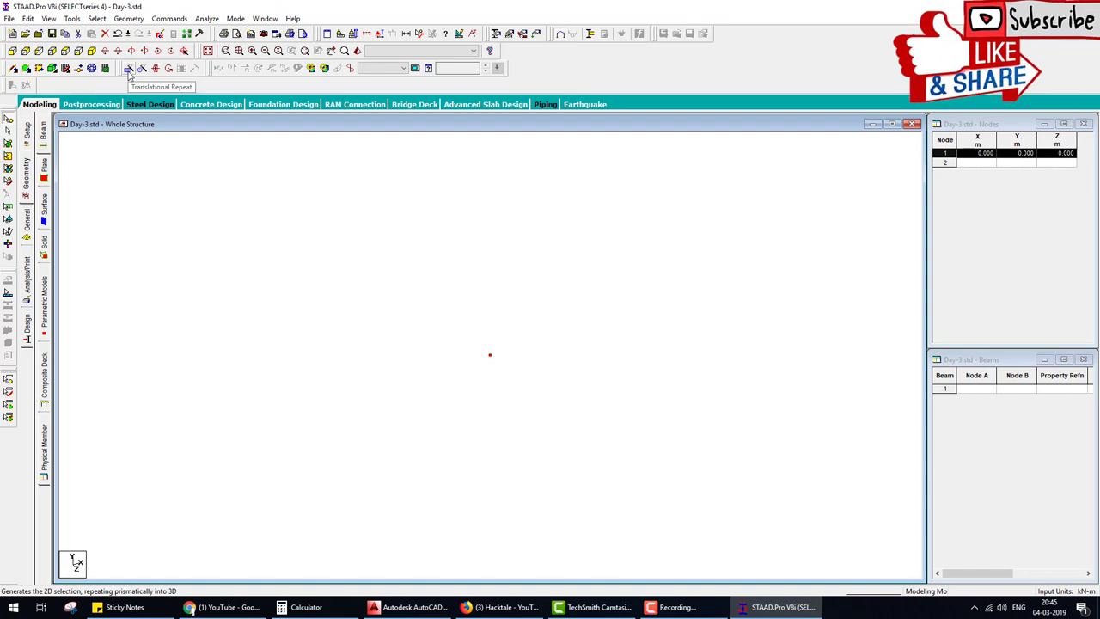
{"action": "left_click", "coordinate": [129, 69]}
{"action": "left_click_drag", "start_coordinate": [503, 236], "coordinate": [275, 199]}
{"action": "left_click", "coordinate": [192, 324]}
{"action": "double_click", "coordinate": [337, 319]}
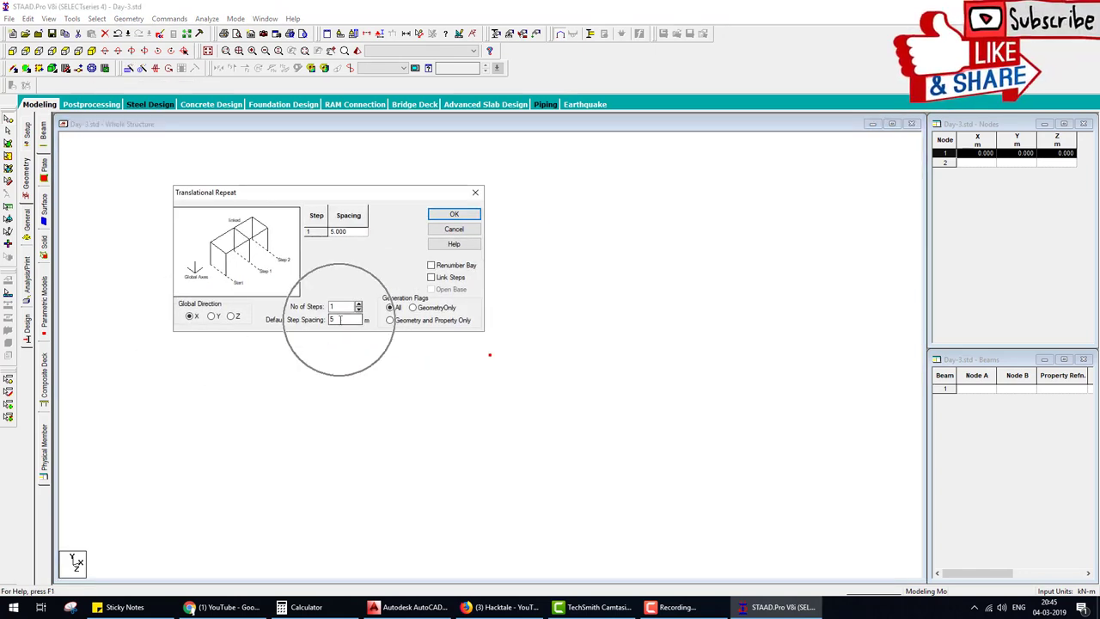
{"action": "type", "text": ".5"}
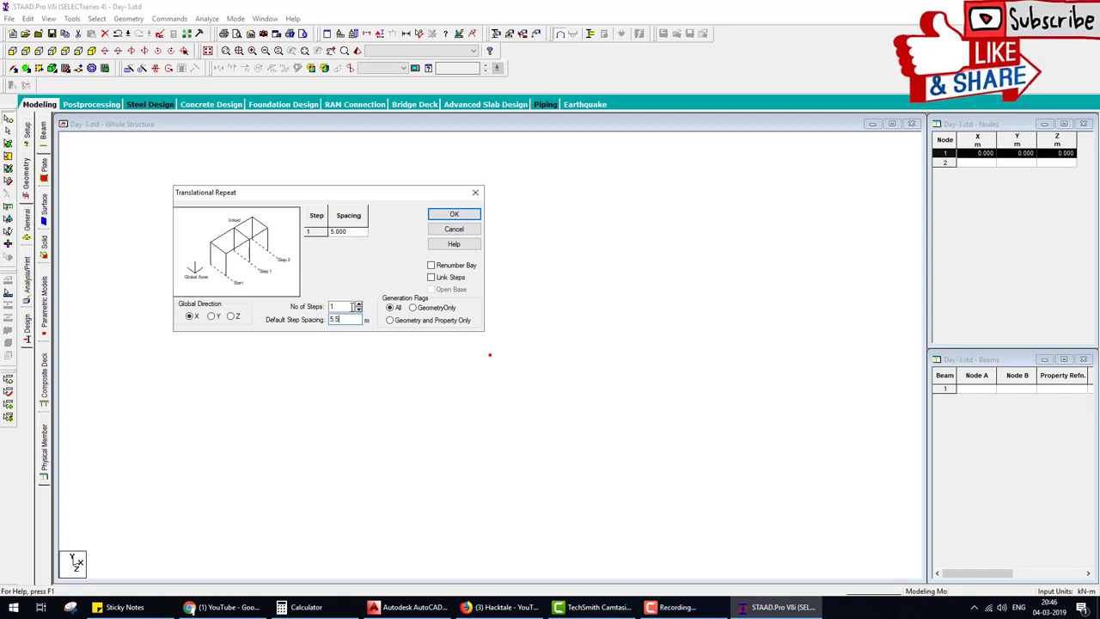
{"action": "left_click", "coordinate": [431, 277]}
{"action": "left_click", "coordinate": [454, 215]}
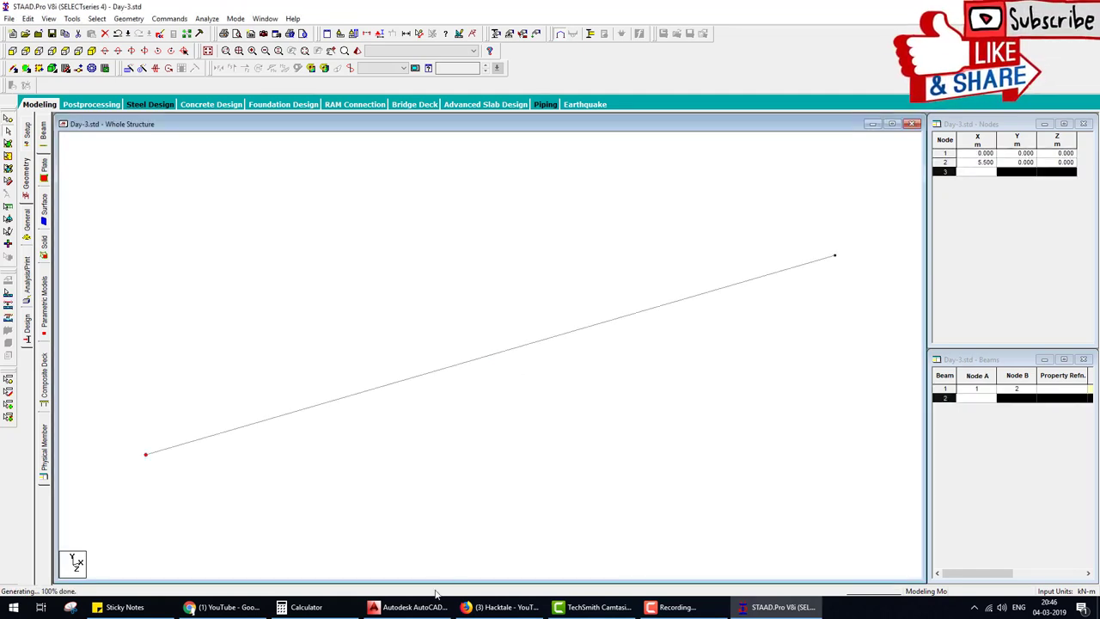
- Switch to AutoCAD and examine the node positions along the plan's long edge and its X and Z directions
{"action": "left_click", "coordinate": [410, 606]}
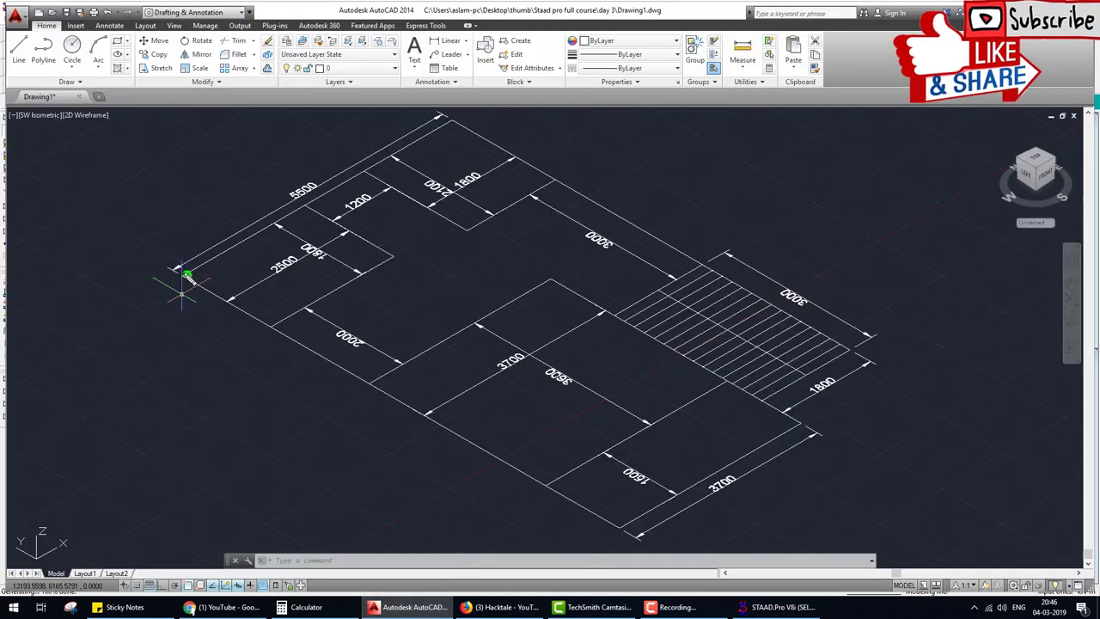
{"action": "mouse_move", "coordinate": [197, 288]}
{"action": "left_mouse_down"}
{"action": "mouse_move", "coordinate": [277, 331]}
{"action": "mouse_move", "coordinate": [359, 394]}
{"action": "mouse_move", "coordinate": [353, 400]}
{"action": "mouse_move", "coordinate": [368, 399]}
{"action": "mouse_move", "coordinate": [601, 537]}
{"action": "left_mouse_up"}
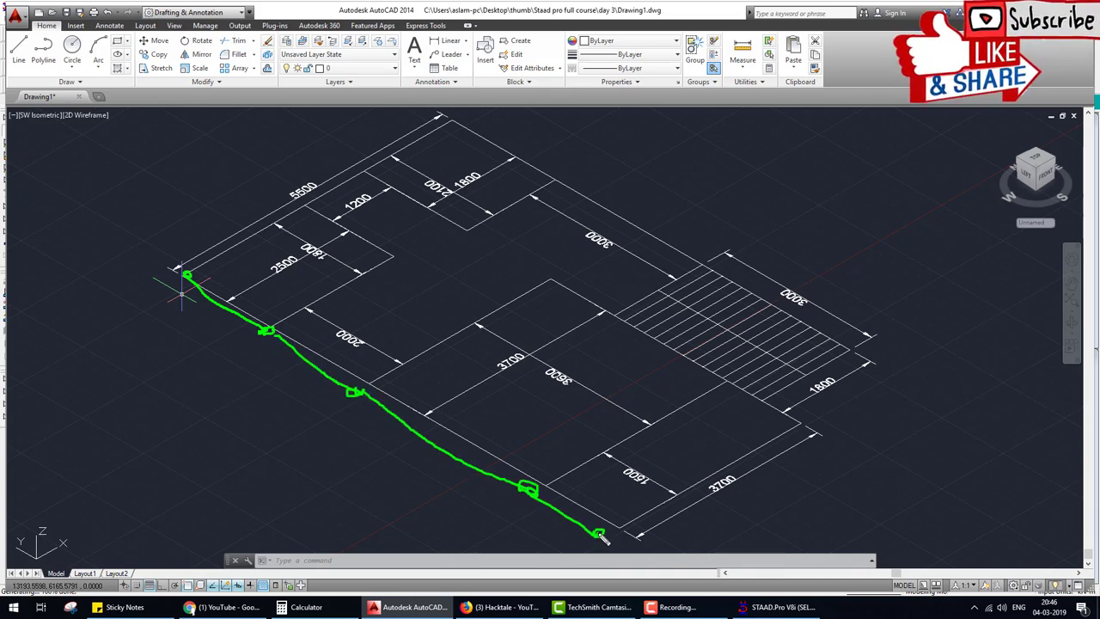
{"action": "left_click_drag", "start_coordinate": [408, 402], "coordinate": [450, 394]}
{"action": "left_click_drag", "start_coordinate": [420, 381], "coordinate": [437, 413]}
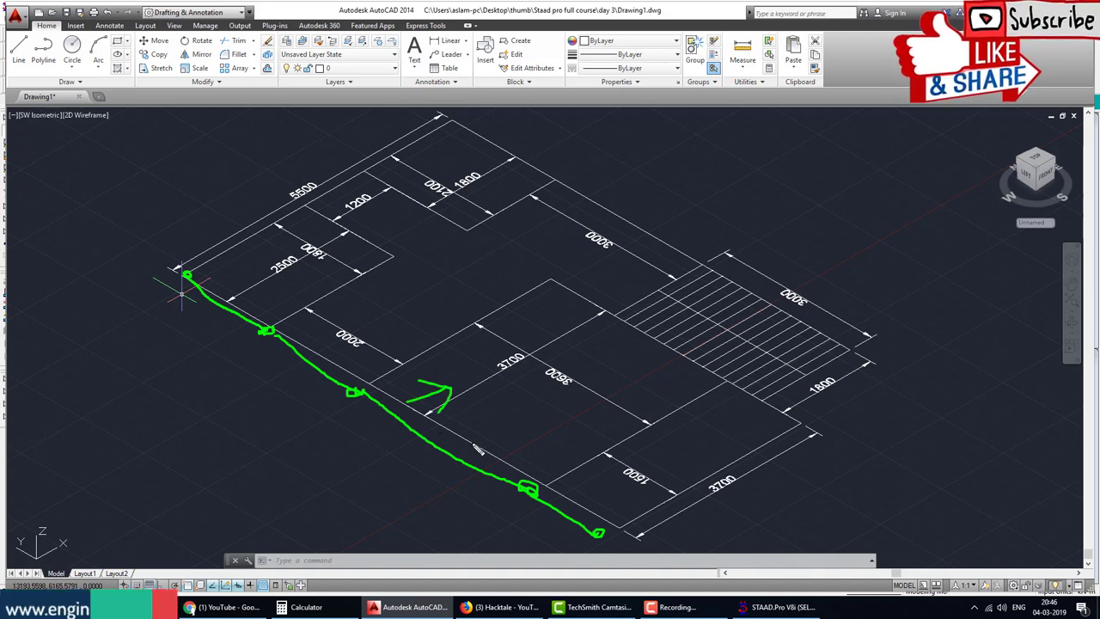
{"action": "mouse_move", "coordinate": [477, 448]}
{"action": "left_mouse_down"}
{"action": "mouse_move", "coordinate": [571, 400]}
{"action": "mouse_move", "coordinate": [551, 394]}
{"action": "mouse_move", "coordinate": [559, 423]}
{"action": "left_mouse_up"}
{"action": "mouse_move", "coordinate": [206, 225]}
{"action": "left_mouse_down"}
{"action": "mouse_move", "coordinate": [266, 181]}
{"action": "mouse_move", "coordinate": [277, 181]}
{"action": "mouse_move", "coordinate": [275, 198]}
{"action": "left_mouse_up"}
{"action": "mouse_move", "coordinate": [284, 159]}
{"action": "left_mouse_down"}
{"action": "mouse_move", "coordinate": [292, 176]}
{"action": "mouse_move", "coordinate": [324, 172]}
{"action": "left_mouse_up"}
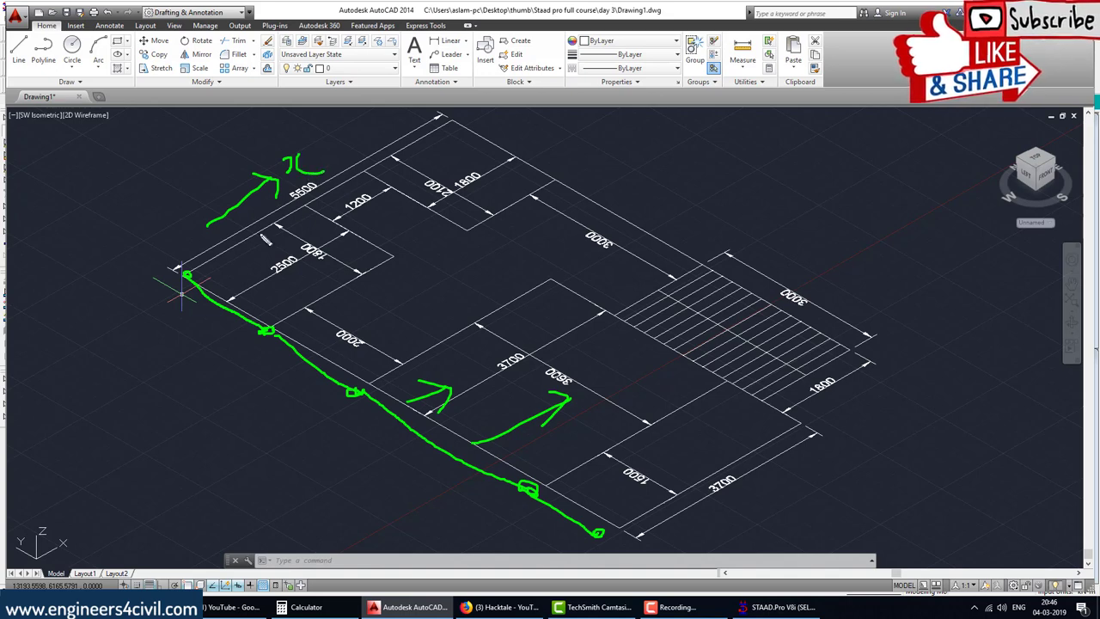
{"action": "mouse_move", "coordinate": [160, 305]}
{"action": "left_mouse_down"}
{"action": "mouse_move", "coordinate": [215, 347]}
{"action": "mouse_move", "coordinate": [231, 374]}
{"action": "mouse_move", "coordinate": [216, 369]}
{"action": "mouse_move", "coordinate": [247, 349]}
{"action": "left_mouse_up"}
{"action": "left_click_drag", "start_coordinate": [251, 402], "coordinate": [277, 395]}
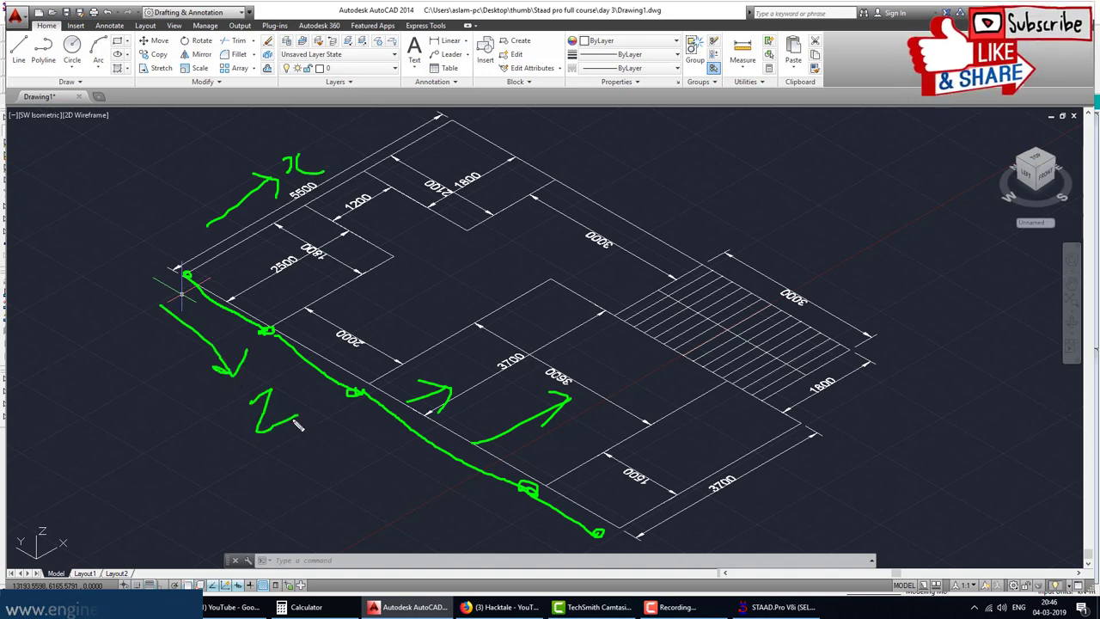
{"action": "key", "text": "Escape"}
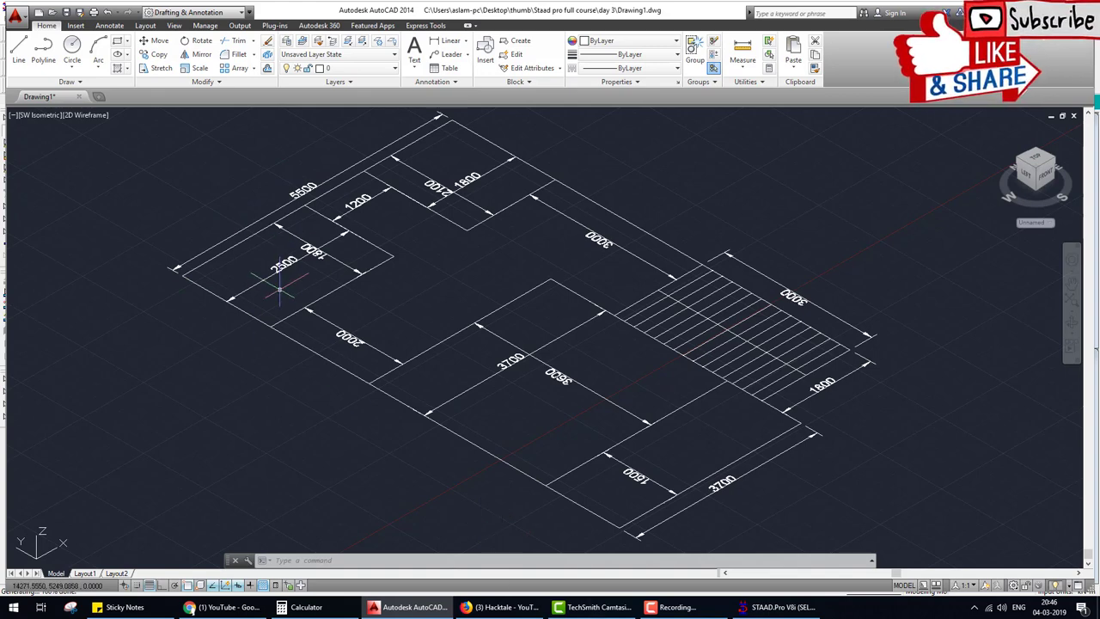
- Switch back to STAAD.Pro and repeat the origin node once along Z at 1.8 m spacing with linked steps
{"action": "left_click", "coordinate": [777, 607]}
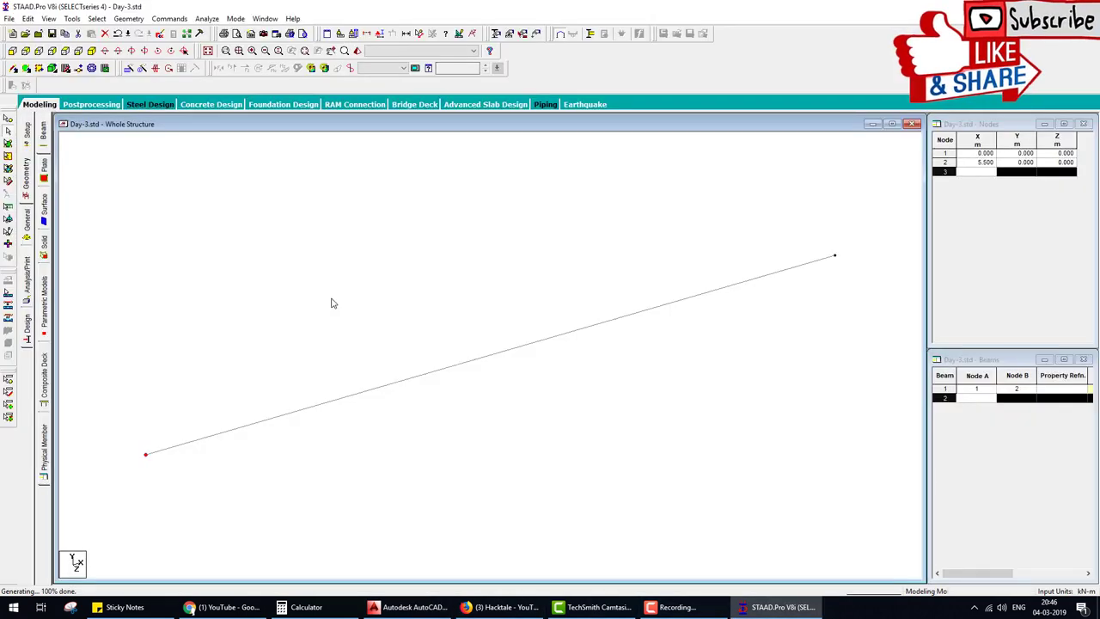
{"action": "left_click", "coordinate": [129, 68]}
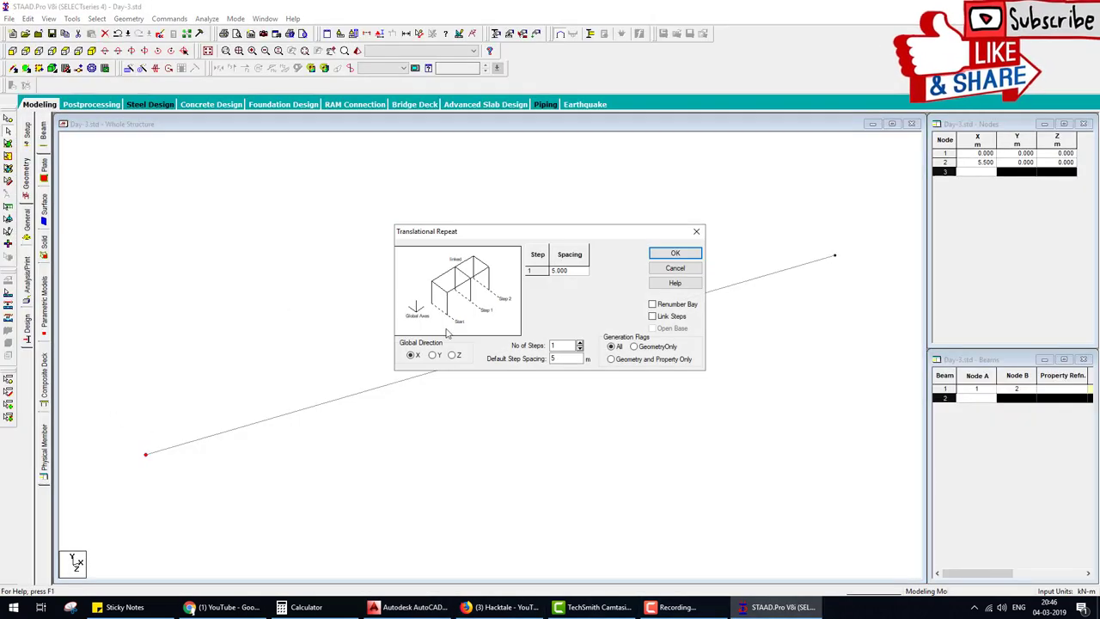
{"action": "left_click", "coordinate": [451, 356]}
{"action": "double_click", "coordinate": [566, 359]}
{"action": "type", "text": "1.8"}
{"action": "left_click", "coordinate": [653, 316]}
{"action": "left_click", "coordinate": [675, 252]}
- Switch to AutoCAD and check the X-direction length of the corner room beside the origin
{"action": "left_click", "coordinate": [404, 607]}
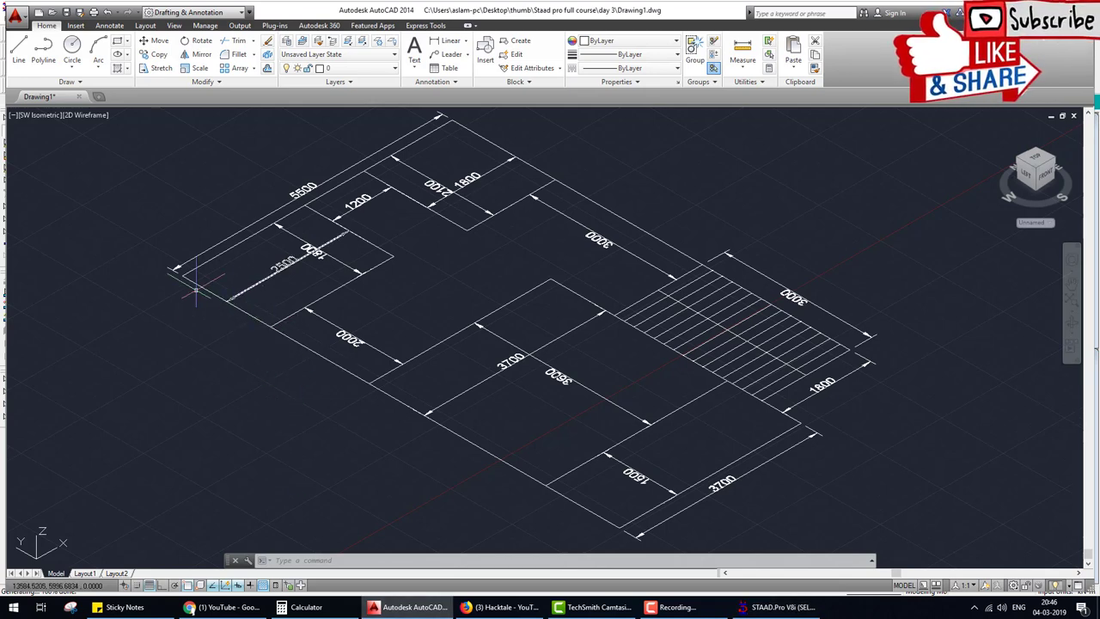
{"action": "mouse_move", "coordinate": [176, 273]}
{"action": "left_mouse_down"}
{"action": "mouse_move", "coordinate": [262, 332]}
{"action": "mouse_move", "coordinate": [291, 275]}
{"action": "mouse_move", "coordinate": [297, 293]}
{"action": "left_mouse_up"}
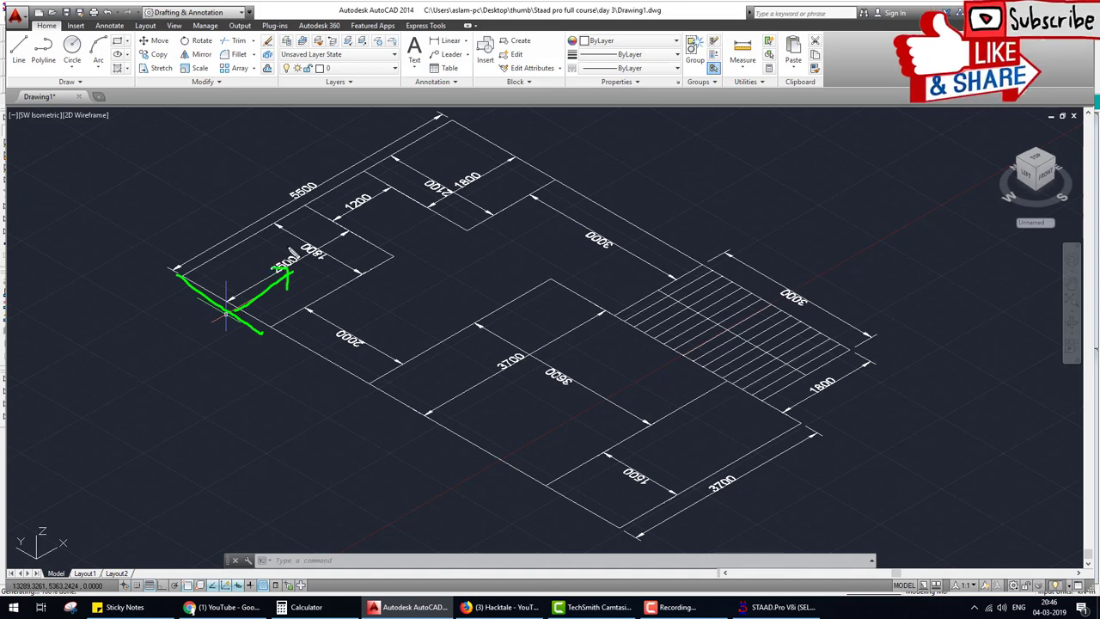
{"action": "left_click_drag", "start_coordinate": [292, 247], "coordinate": [289, 257]}
{"action": "key", "text": "Escape"}
- Return to STAAD.Pro and repeat the Z-direction beam at the origin once along X at 2.5 m spacing with linked steps
{"action": "left_click", "coordinate": [750, 609]}
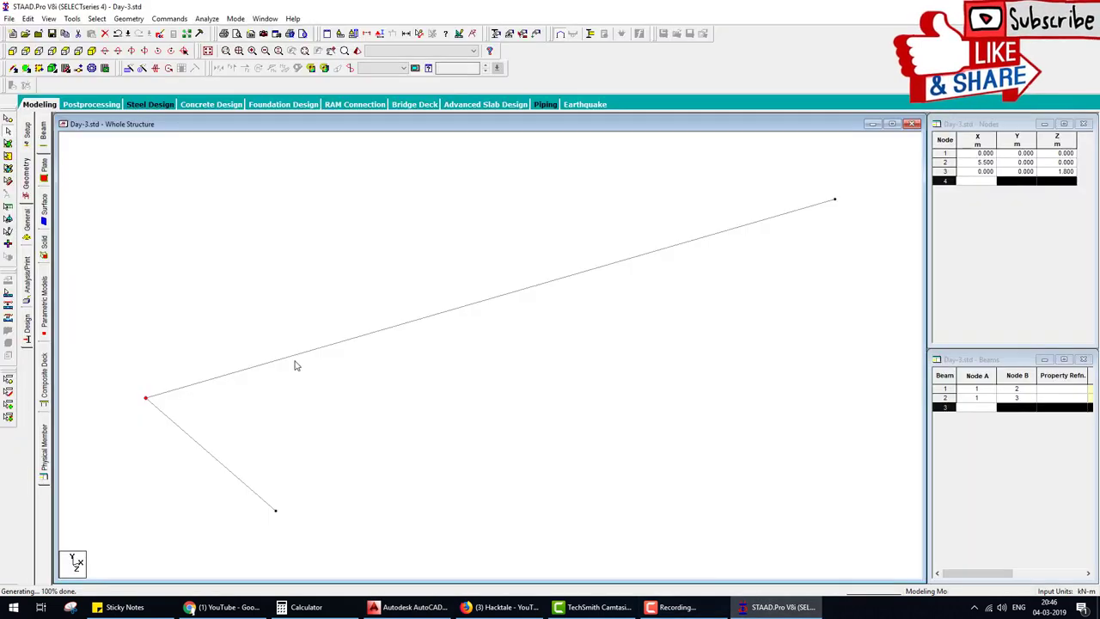
{"action": "left_click", "coordinate": [222, 467]}
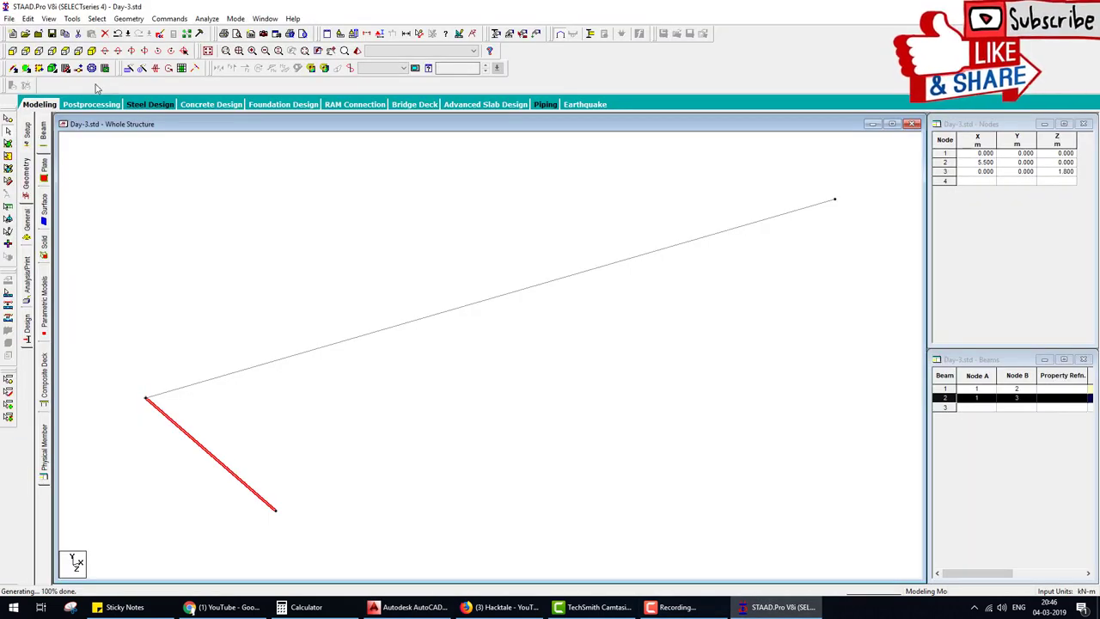
{"action": "left_click", "coordinate": [141, 68]}
{"action": "double_click", "coordinate": [558, 359]}
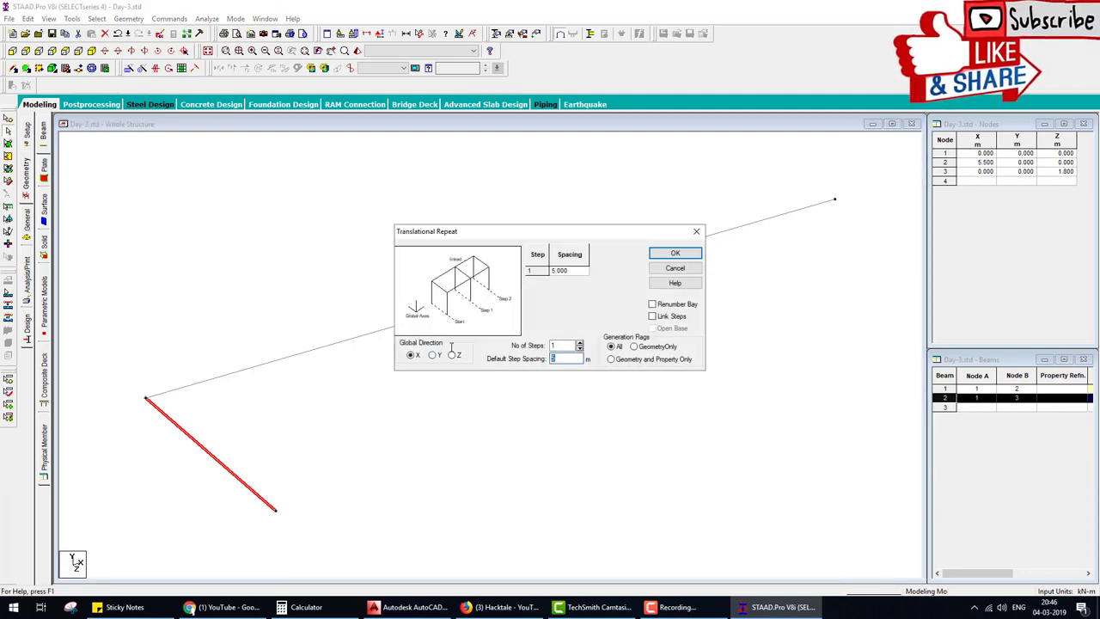
{"action": "left_click", "coordinate": [674, 253]}
{"action": "left_click", "coordinate": [421, 426]}
{"action": "scroll", "coordinate": [375, 373], "scroll_direction": "down", "scroll_amount": 2}
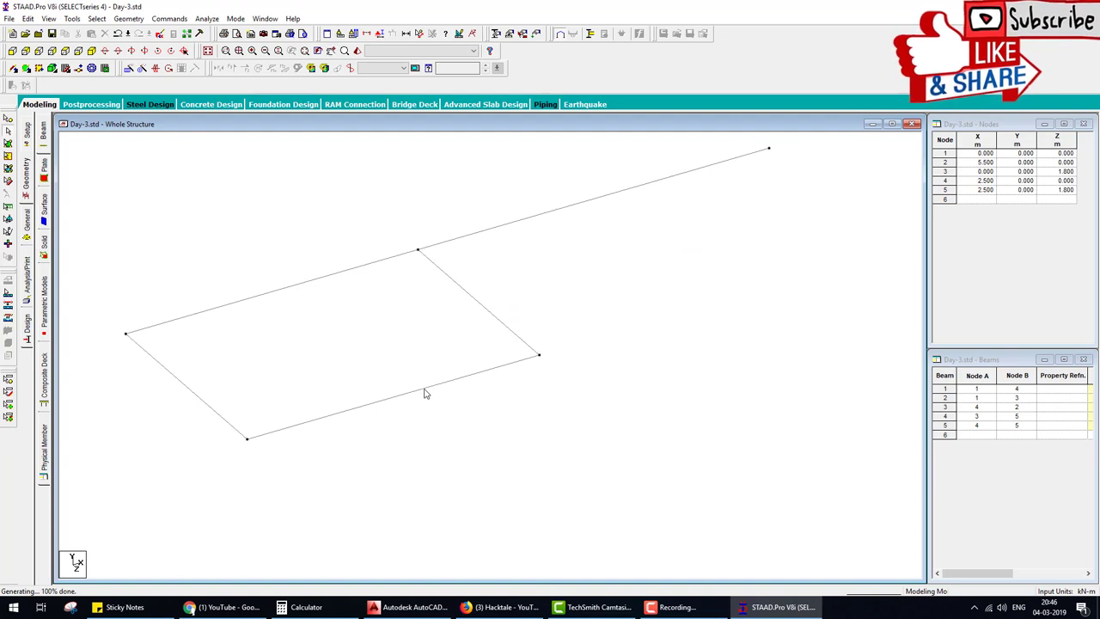
- Inspect the frame from above, in side elevation and in isometric, finishing in the plan view from above
{"action": "left_click", "coordinate": [77, 51]}
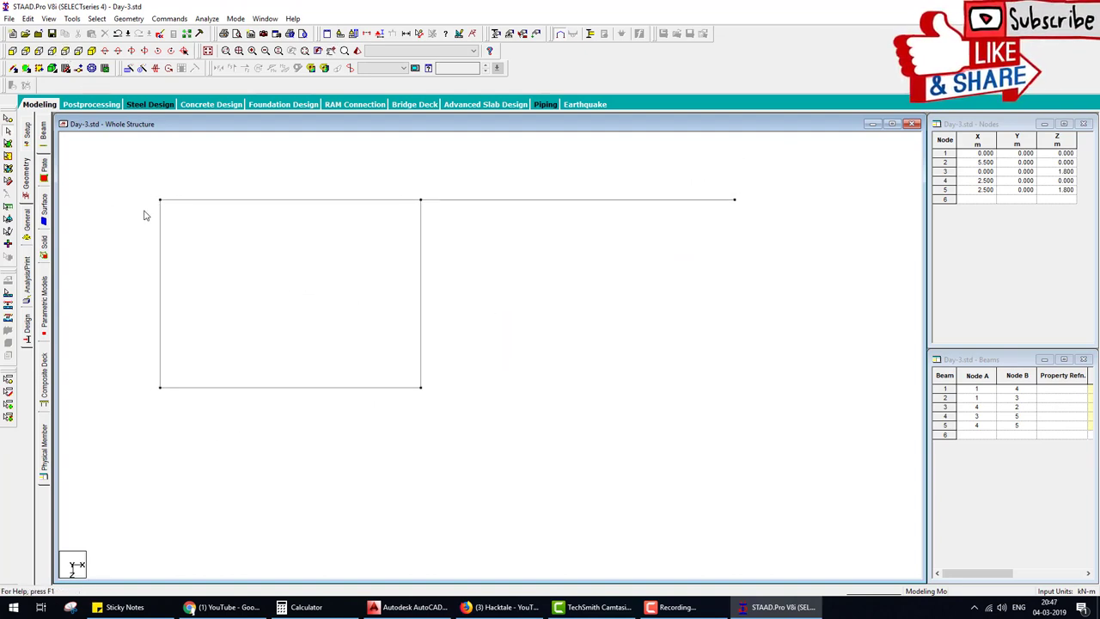
{"action": "left_click", "coordinate": [12, 53]}
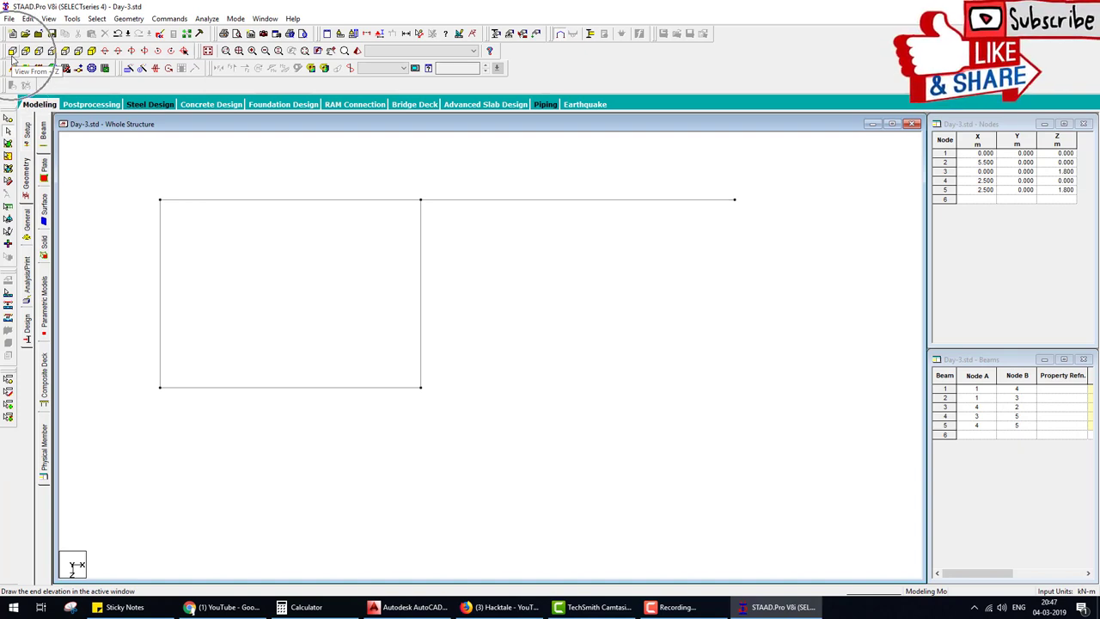
{"action": "left_click", "coordinate": [12, 53]}
{"action": "left_click", "coordinate": [12, 55]}
{"action": "left_click", "coordinate": [25, 52]}
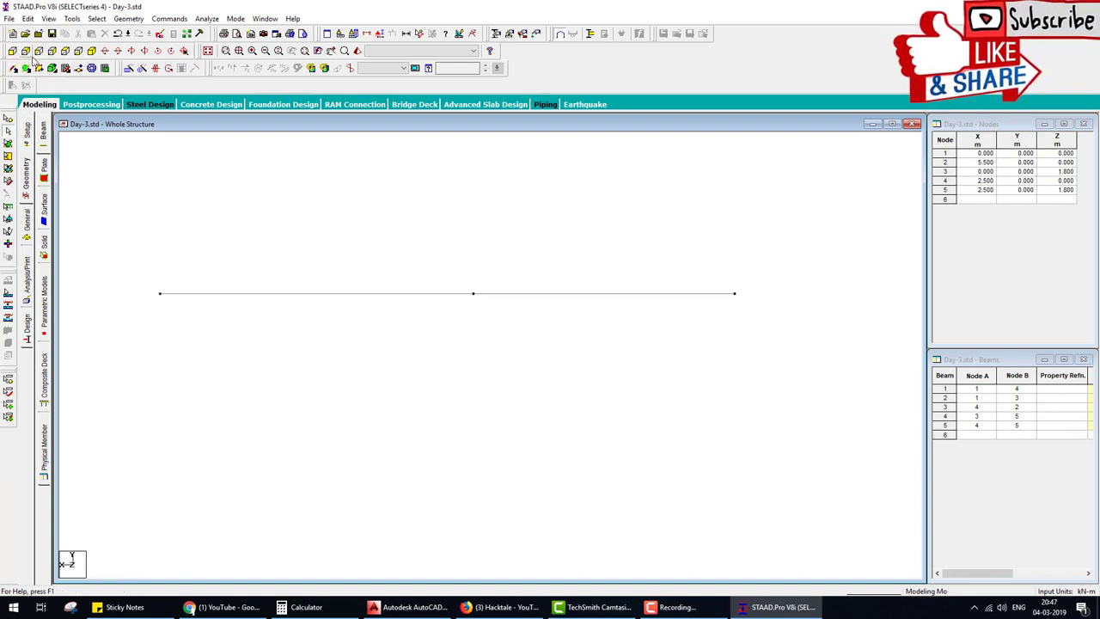
{"action": "left_click", "coordinate": [65, 51]}
{"action": "left_click", "coordinate": [77, 51]}
{"action": "left_click", "coordinate": [91, 51]}
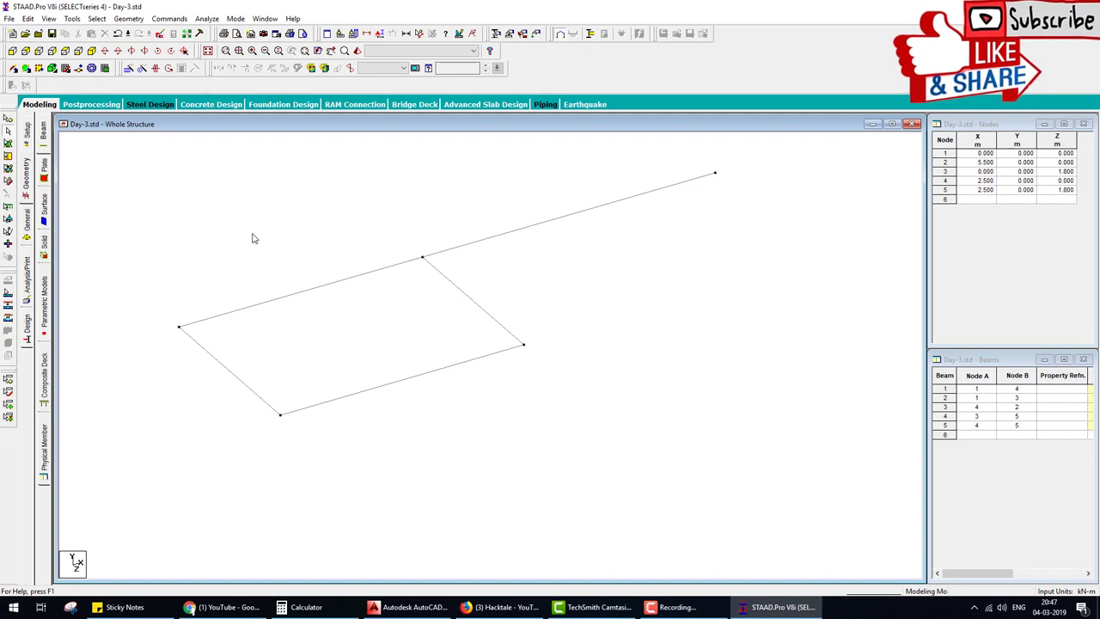
{"action": "left_click", "coordinate": [65, 51]}
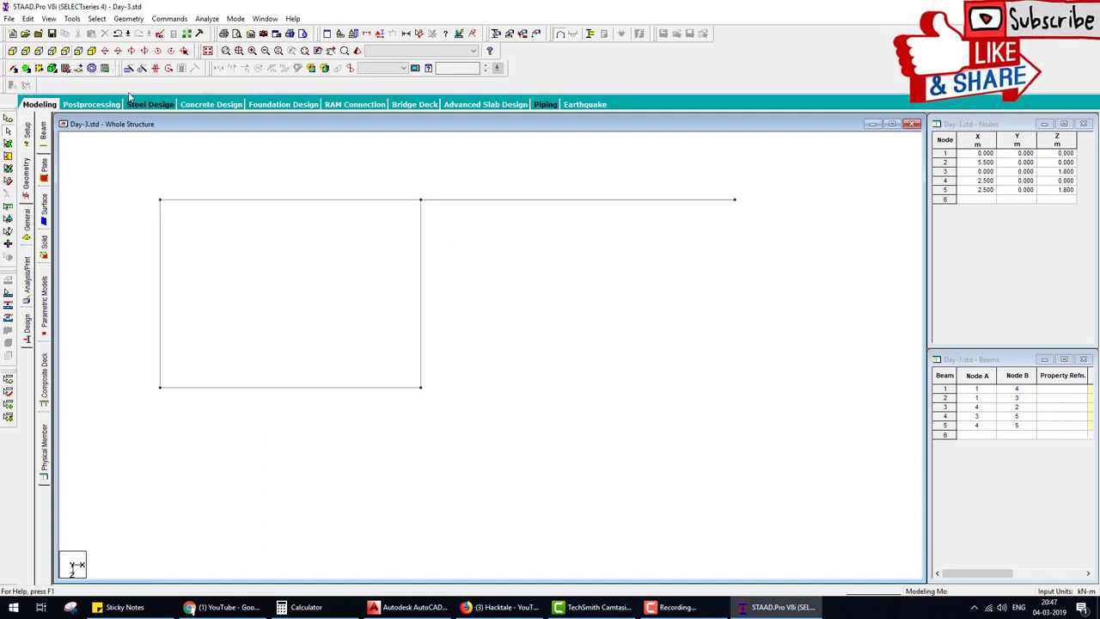
- Switch to AutoCAD and check the remaining spans along the plan's long edge, from the corner room to the far end
{"action": "left_click", "coordinate": [411, 607]}
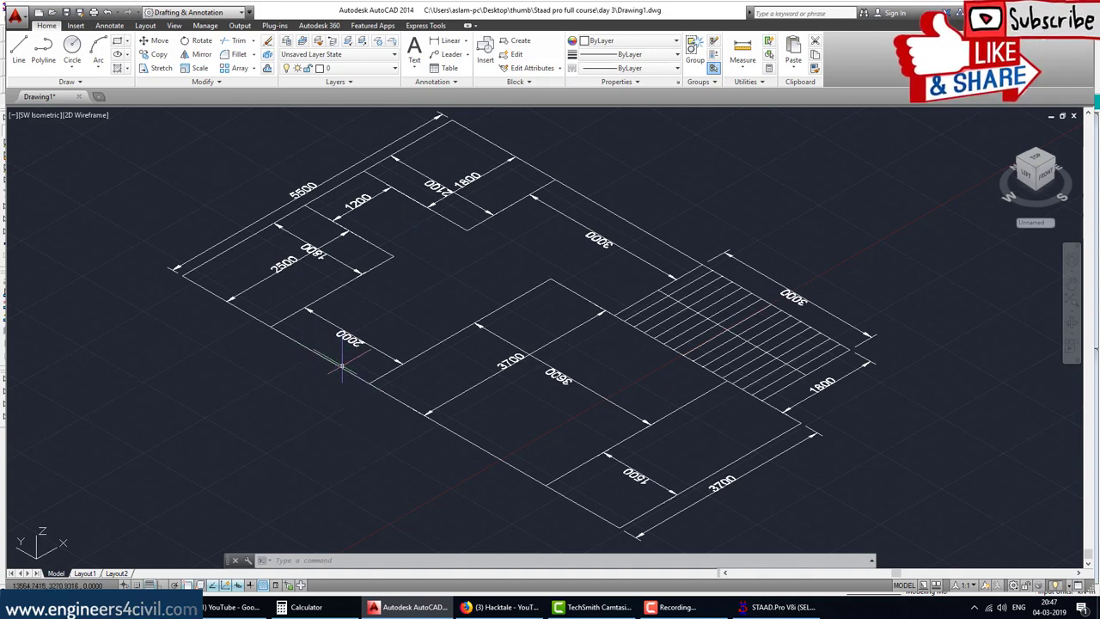
{"action": "left_click_drag", "start_coordinate": [269, 325], "coordinate": [361, 389]}
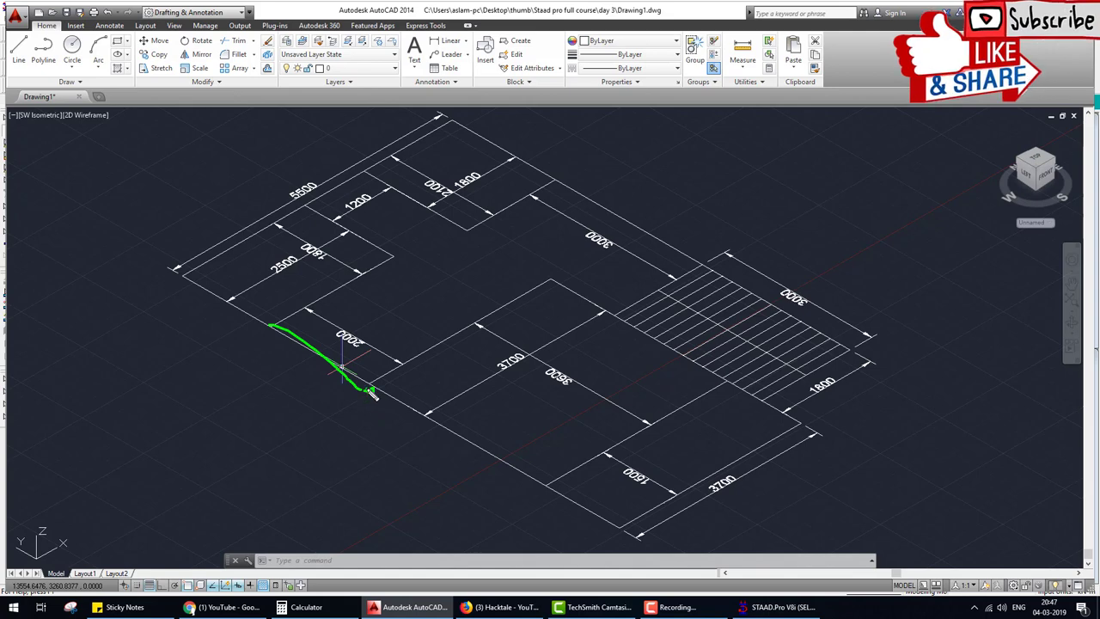
{"action": "mouse_move", "coordinate": [371, 392]}
{"action": "left_mouse_down"}
{"action": "mouse_move", "coordinate": [480, 474]}
{"action": "mouse_move", "coordinate": [589, 533]}
{"action": "left_mouse_up"}
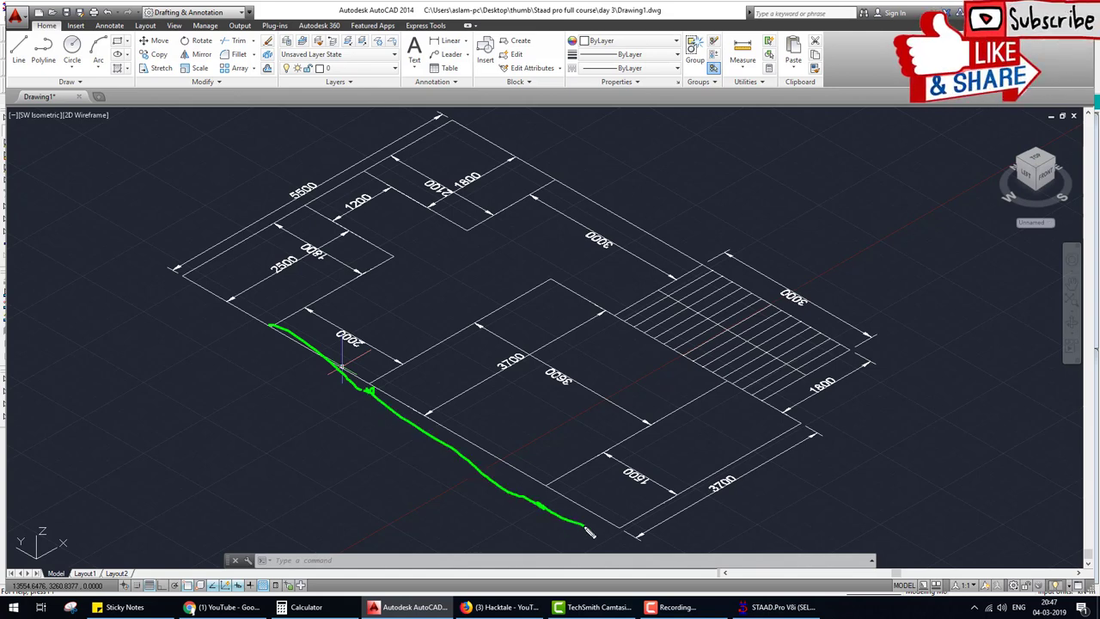
- Return to STAAD.Pro and repeat the node at Z 1.8 m three times along Z at 2, 3.6 and 1.5 m spacings with linked steps
{"action": "left_click", "coordinate": [756, 607]}
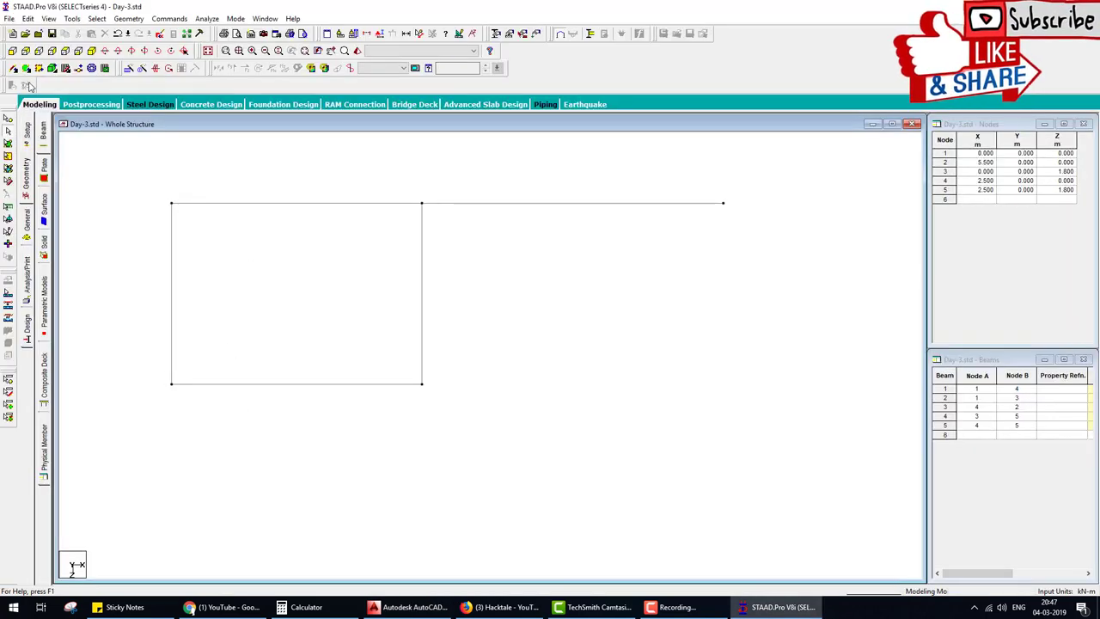
{"action": "left_click", "coordinate": [8, 131]}
{"action": "left_click_drag", "start_coordinate": [151, 369], "coordinate": [203, 422]}
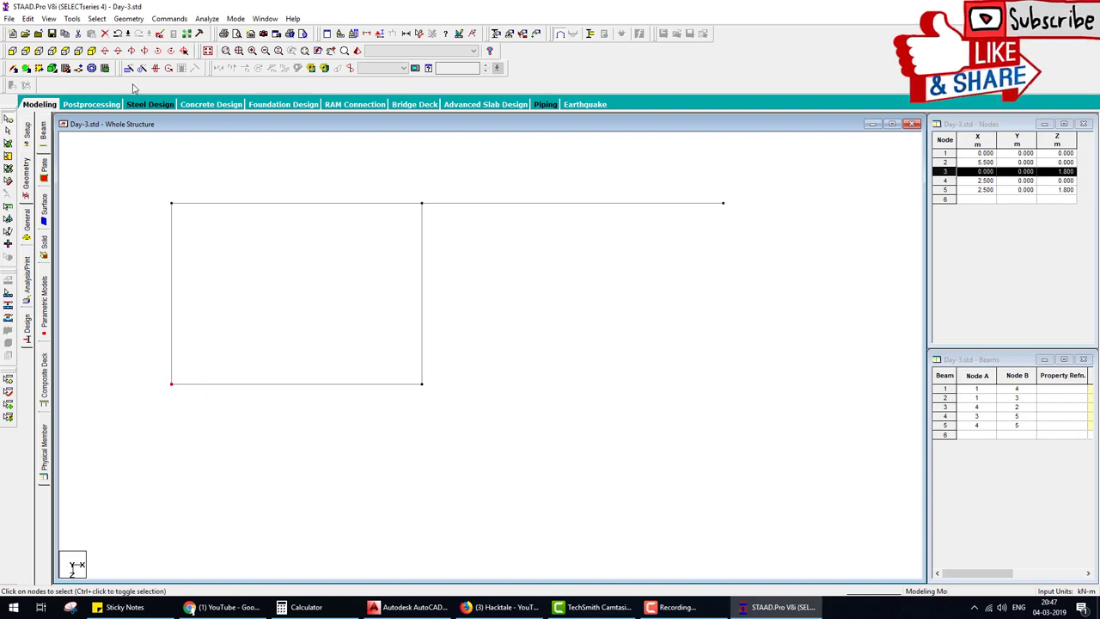
{"action": "left_click", "coordinate": [128, 68]}
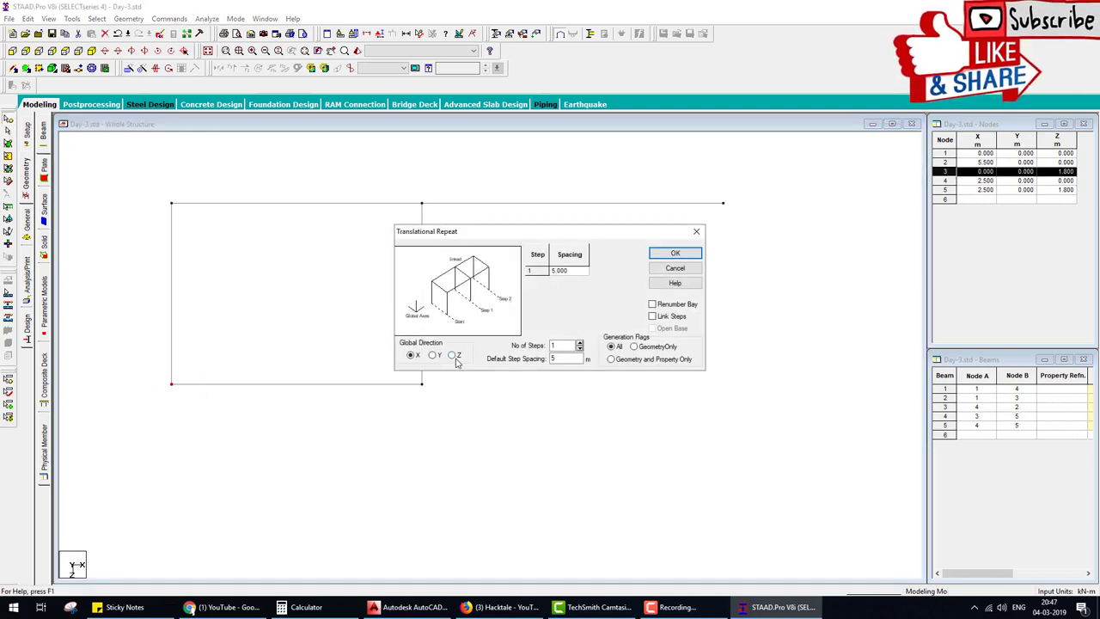
{"action": "left_click", "coordinate": [579, 343]}
{"action": "left_click", "coordinate": [579, 343]}
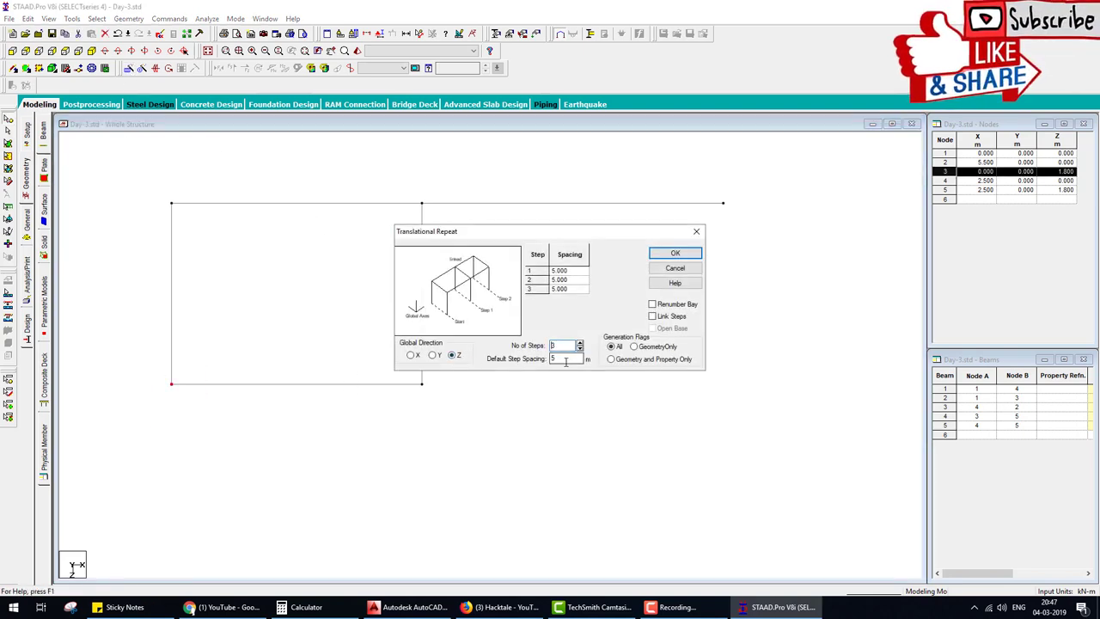
{"action": "left_click", "coordinate": [575, 279]}
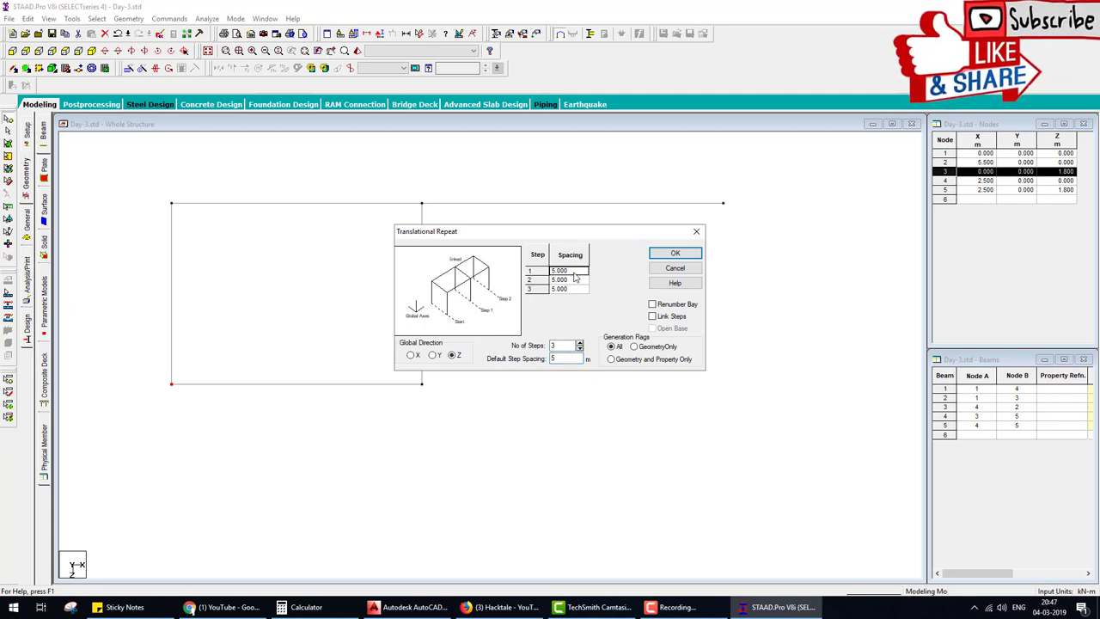
{"action": "type", "text": "2"}
{"action": "left_click", "coordinate": [574, 280]}
{"action": "type", "text": "3"}
{"action": "type", "text": "1.5"}
{"action": "left_click", "coordinate": [675, 253]}
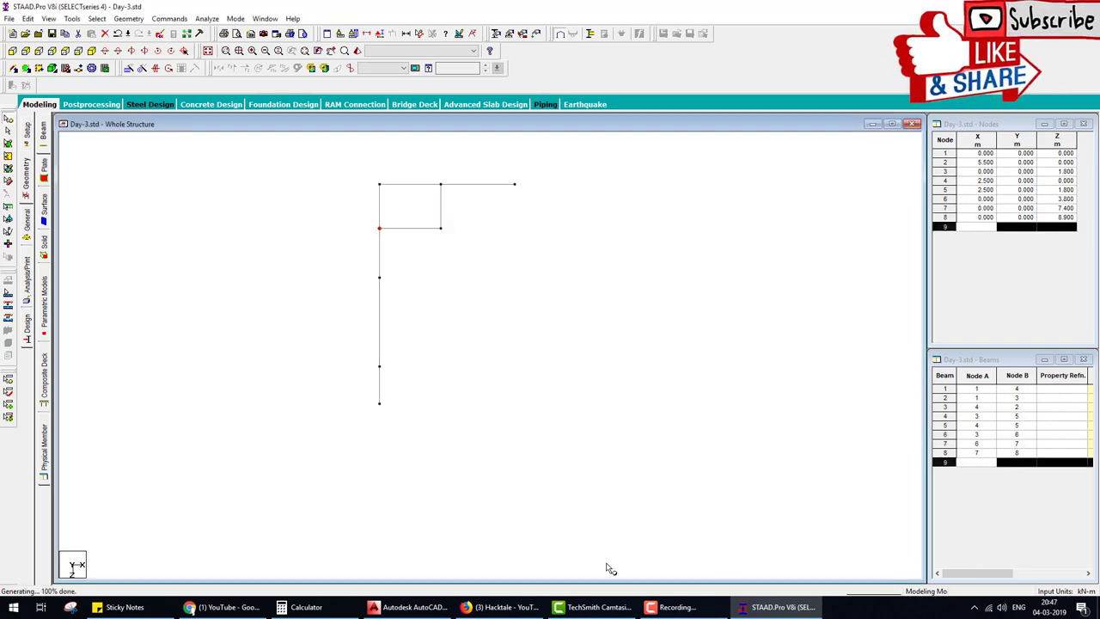
- Switch to AutoCAD and check how far the two rooms at the end of the long edge extend in X
{"action": "left_click", "coordinate": [412, 606]}
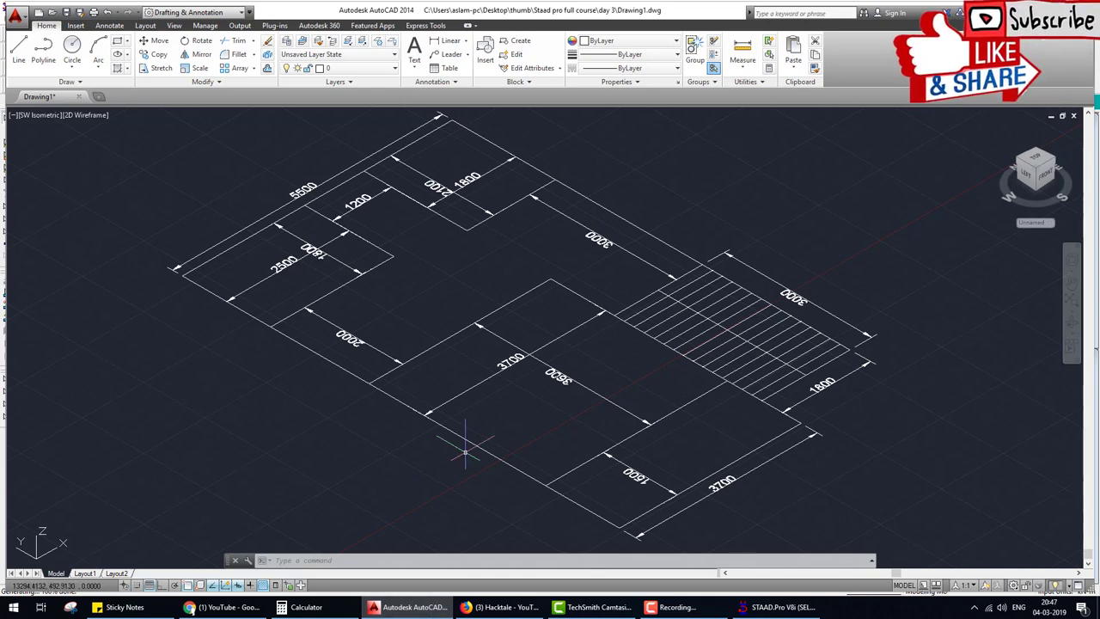
{"action": "mouse_move", "coordinate": [371, 383]}
{"action": "left_mouse_down"}
{"action": "mouse_move", "coordinate": [609, 516]}
{"action": "mouse_move", "coordinate": [642, 469]}
{"action": "mouse_move", "coordinate": [659, 476]}
{"action": "left_mouse_up"}
{"action": "left_click_drag", "start_coordinate": [506, 464], "coordinate": [551, 419]}
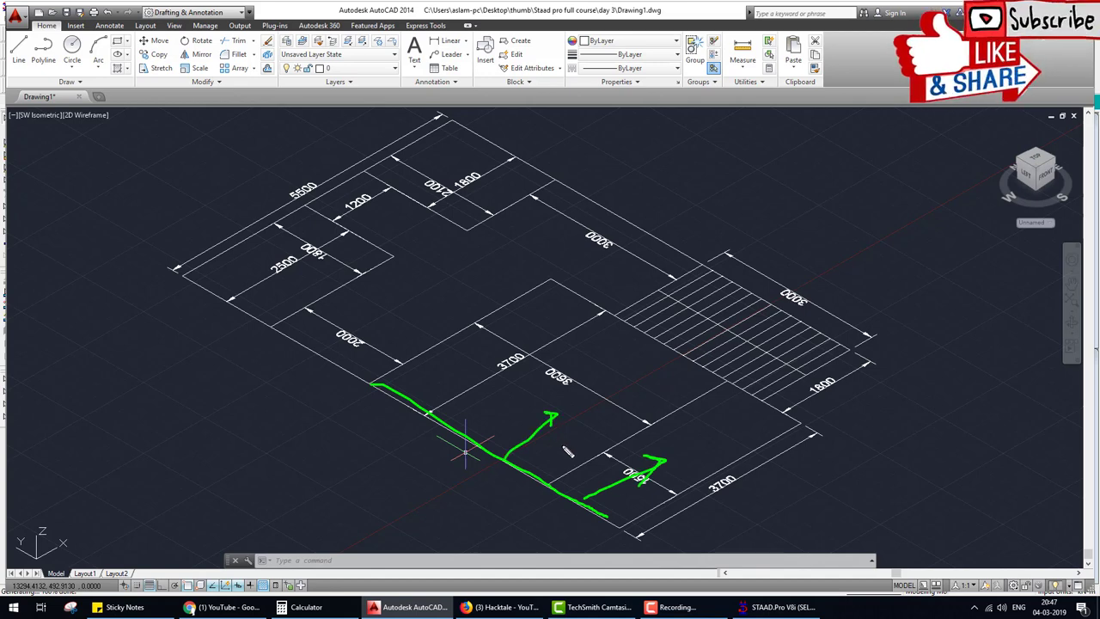
{"action": "key", "text": "Escape"}
- Return to STAAD.Pro and repeat the last two Z-direction beams once along X at 3.7 m spacing with linked steps
{"action": "left_click", "coordinate": [778, 607]}
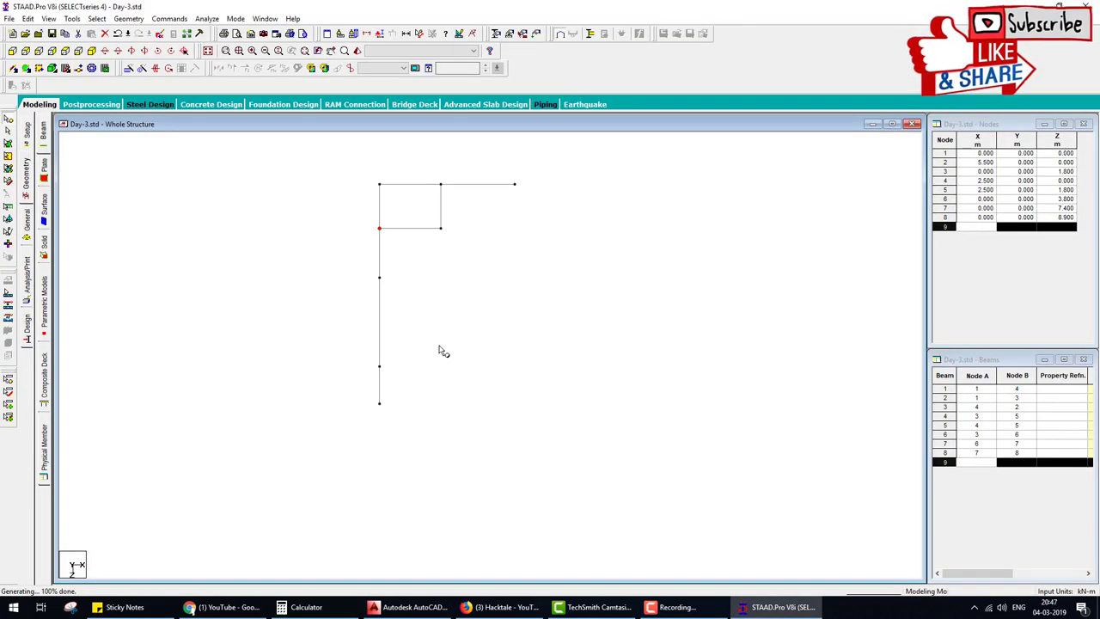
{"action": "left_click", "coordinate": [380, 327]}
{"action": "left_click", "coordinate": [380, 391], "text": "ctrl"}
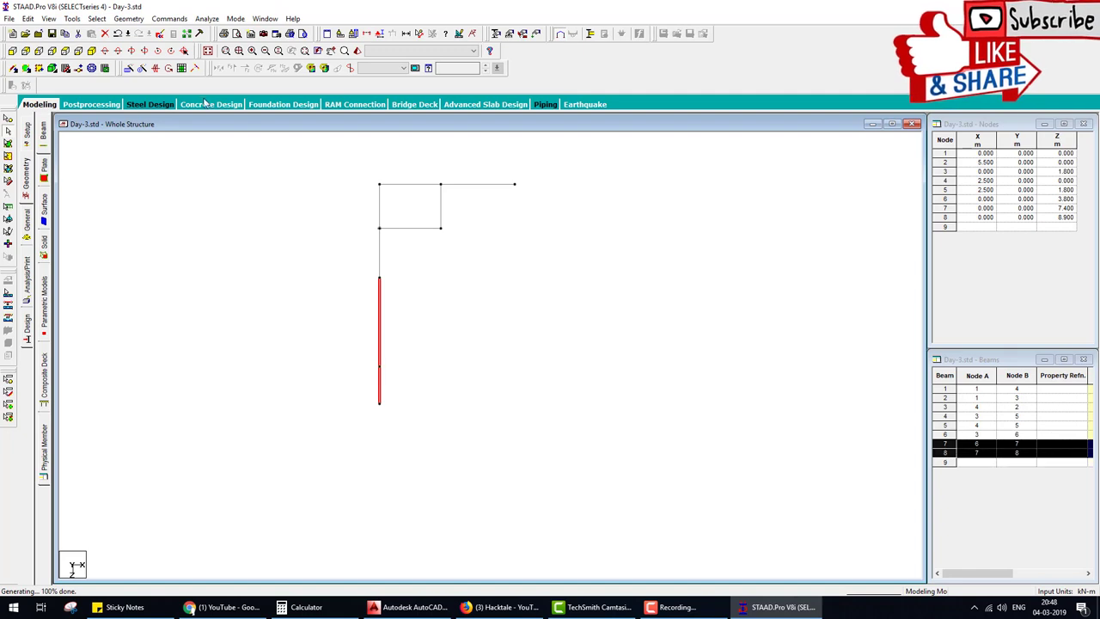
{"action": "left_click", "coordinate": [140, 69]}
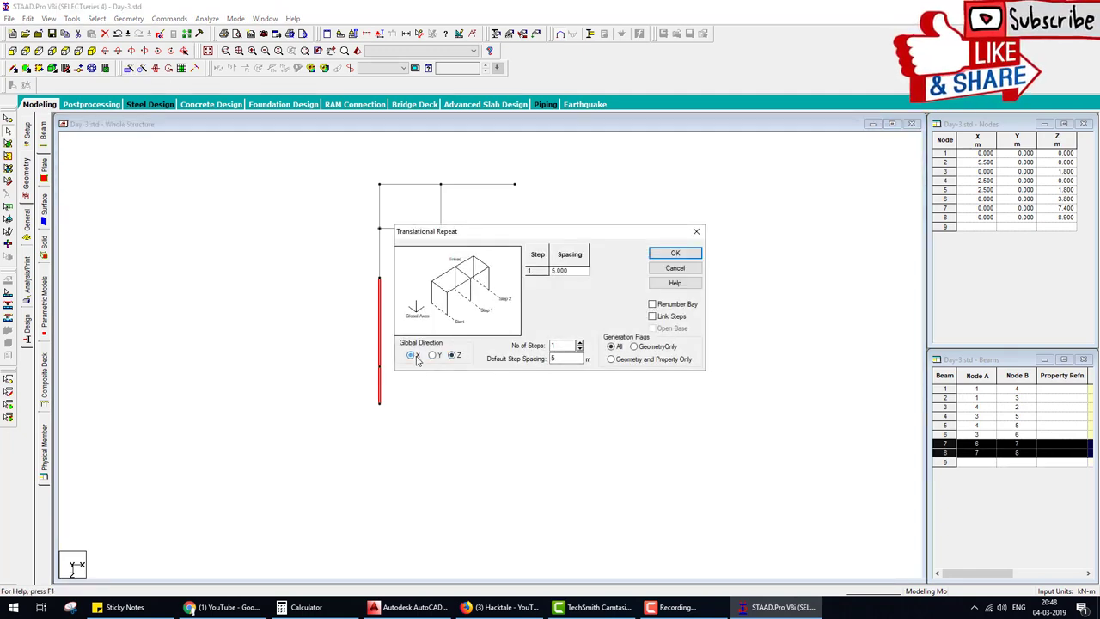
{"action": "double_click", "coordinate": [564, 361]}
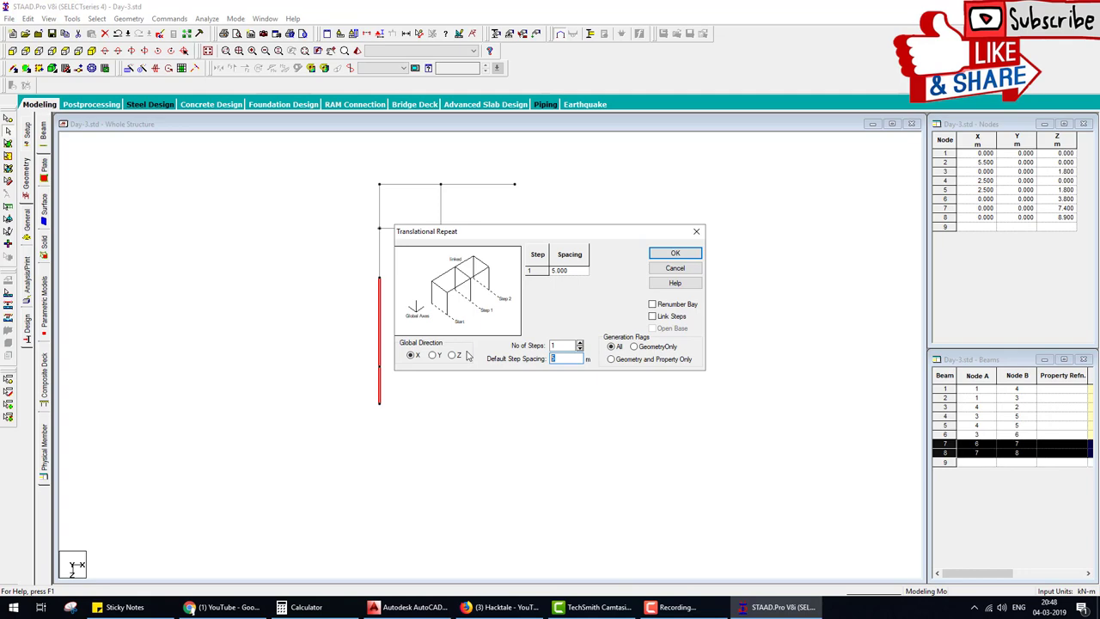
{"action": "left_click", "coordinate": [675, 253]}
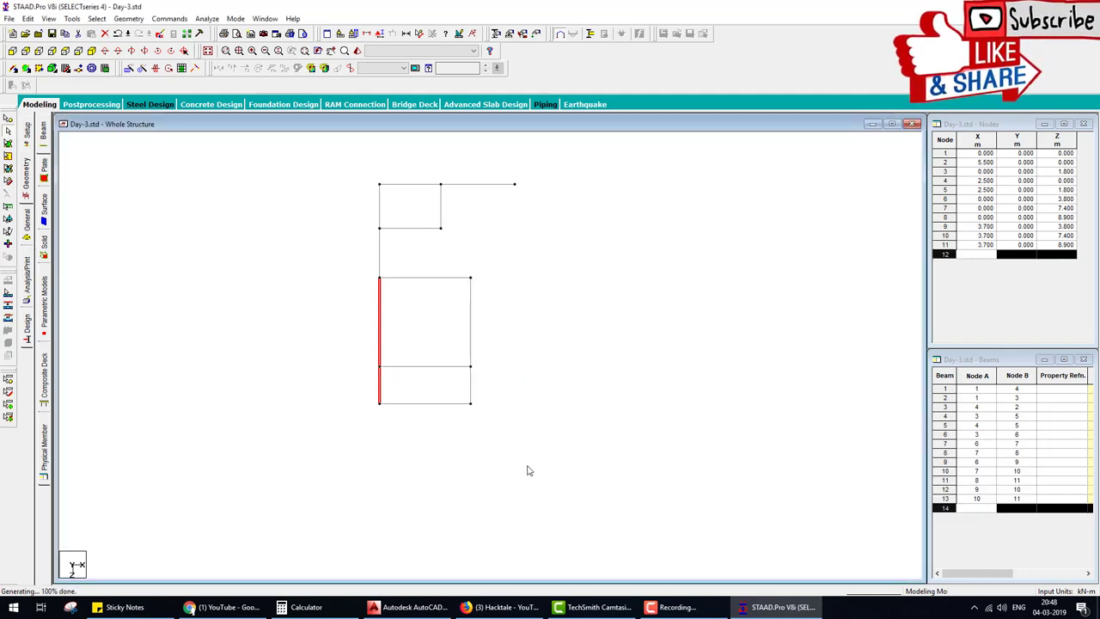
- Switch to AutoCAD and examine the corner room at the far end of the 5500 side, checking its Z-direction length
{"action": "left_click", "coordinate": [414, 606]}
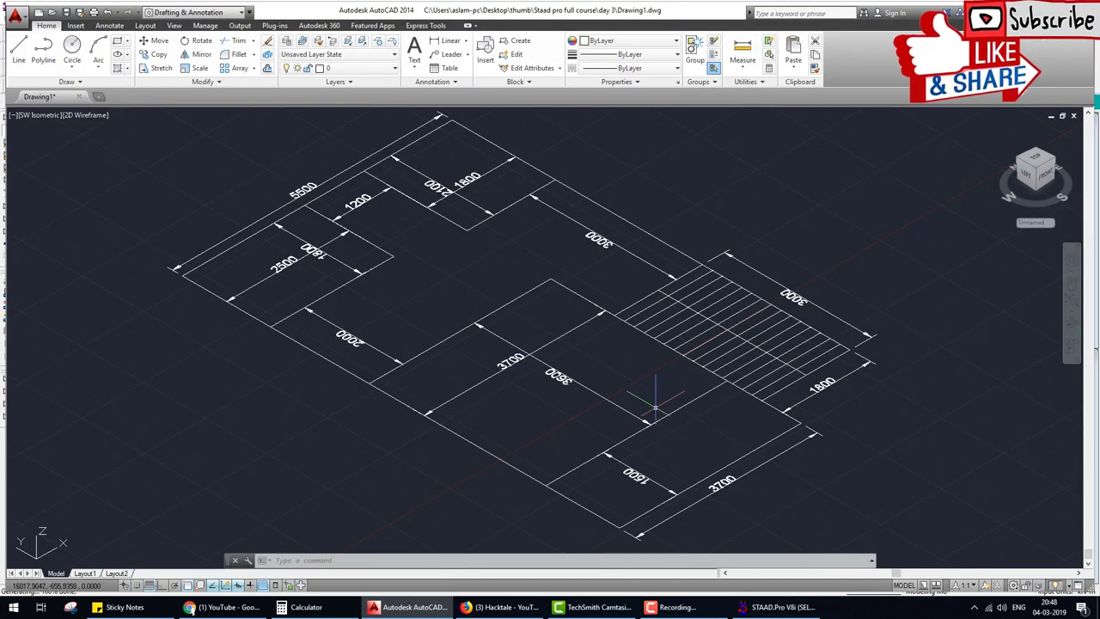
{"action": "middle_click_drag", "start_coordinate": [505, 293], "coordinate": [504, 350]}
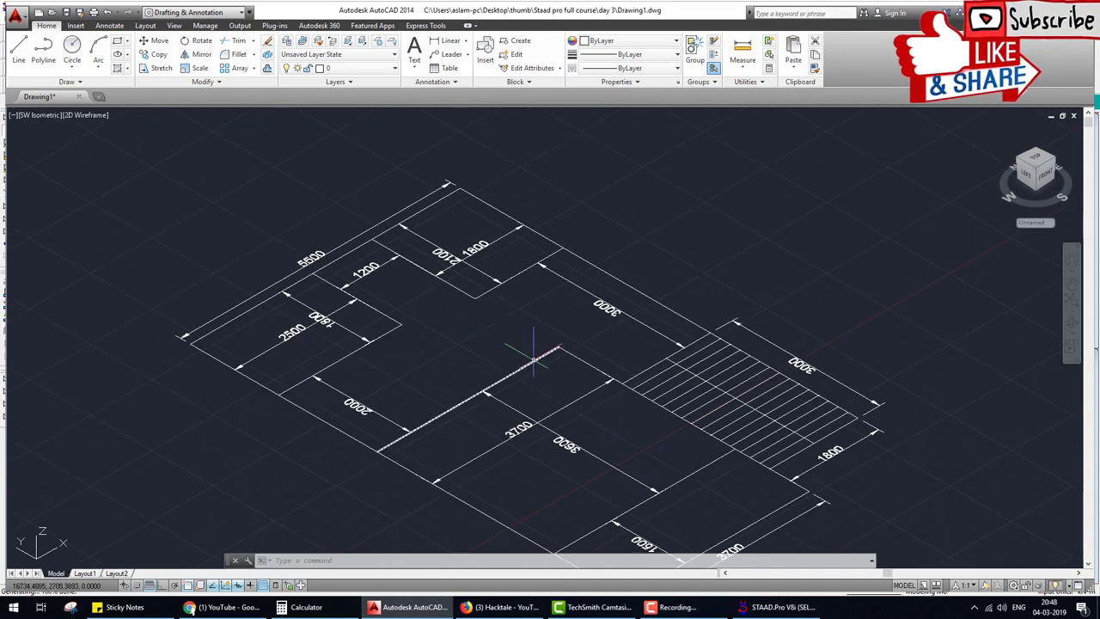
{"action": "scroll", "coordinate": [527, 354], "scroll_direction": "up", "scroll_amount": 2}
{"action": "scroll", "coordinate": [510, 311], "scroll_direction": "down", "scroll_amount": 3}
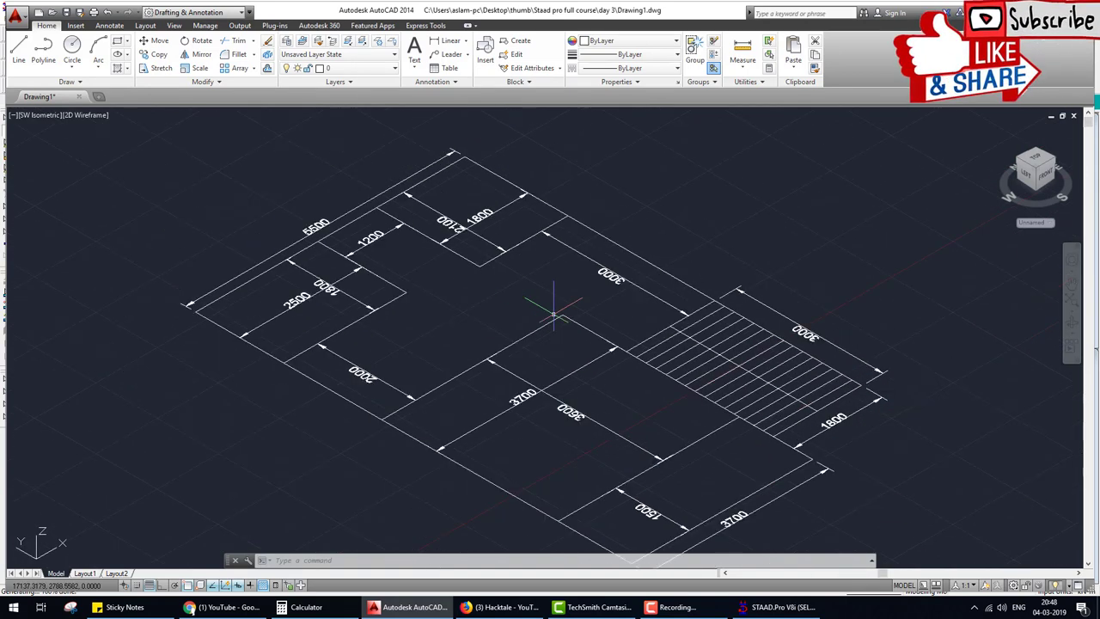
{"action": "middle_click_drag", "start_coordinate": [565, 319], "coordinate": [555, 354]}
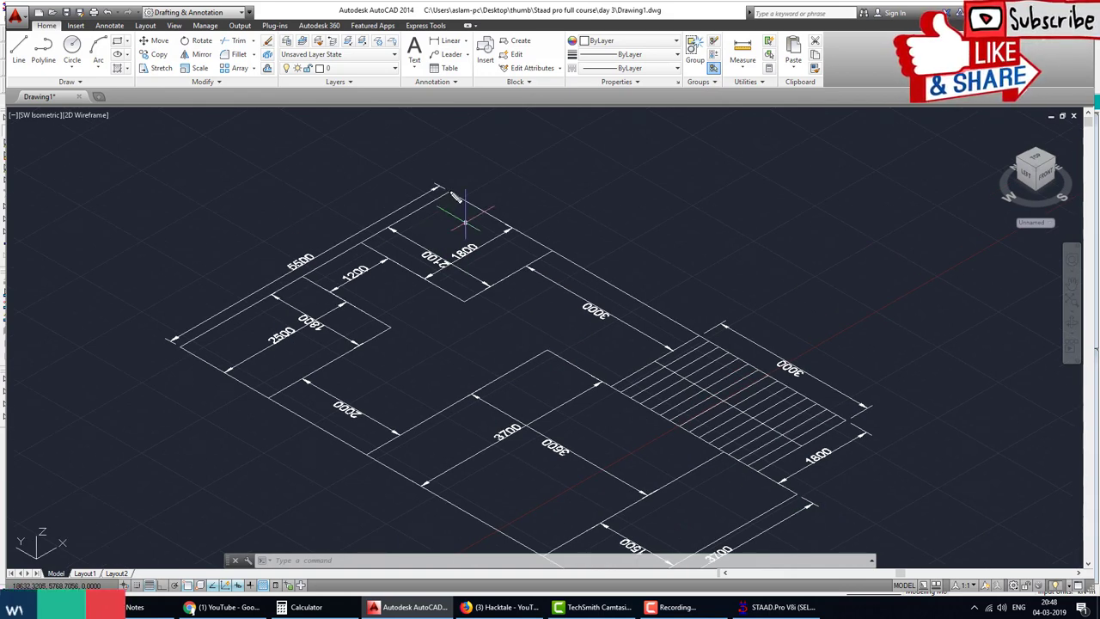
{"action": "left_click_drag", "start_coordinate": [447, 193], "coordinate": [556, 255]}
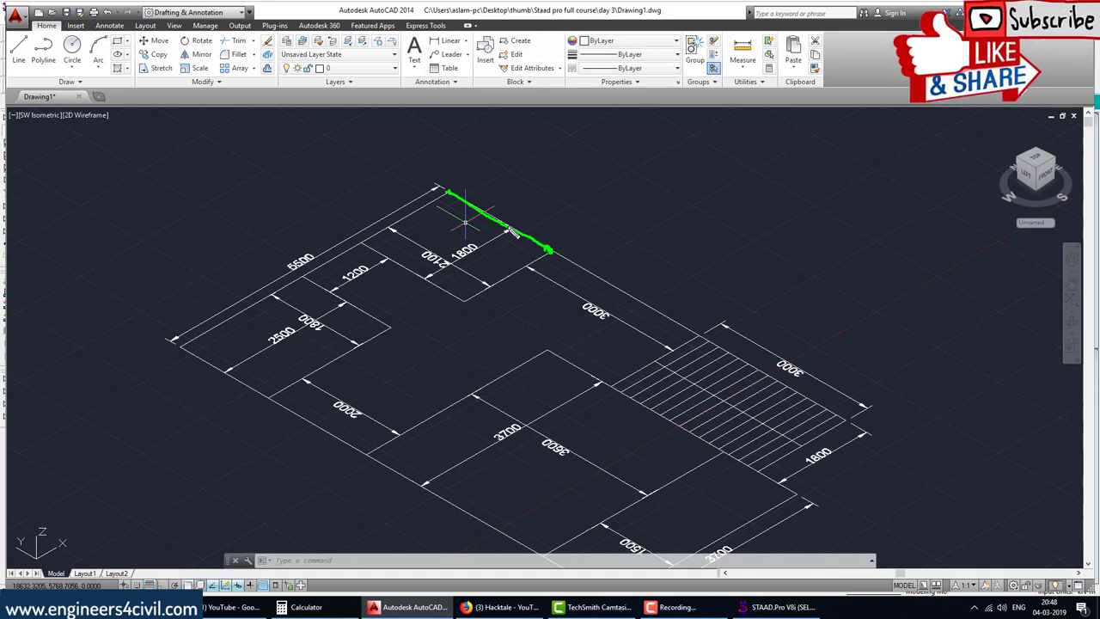
{"action": "mouse_move", "coordinate": [507, 227]}
{"action": "left_mouse_down"}
{"action": "mouse_move", "coordinate": [468, 258]}
{"action": "mouse_move", "coordinate": [488, 255]}
{"action": "left_mouse_up"}
- Return to STAAD.Pro and repeat the node at X 5.5 m once along Z at 2.1 m spacing with linked steps
{"action": "key", "text": "alt+Tab"}
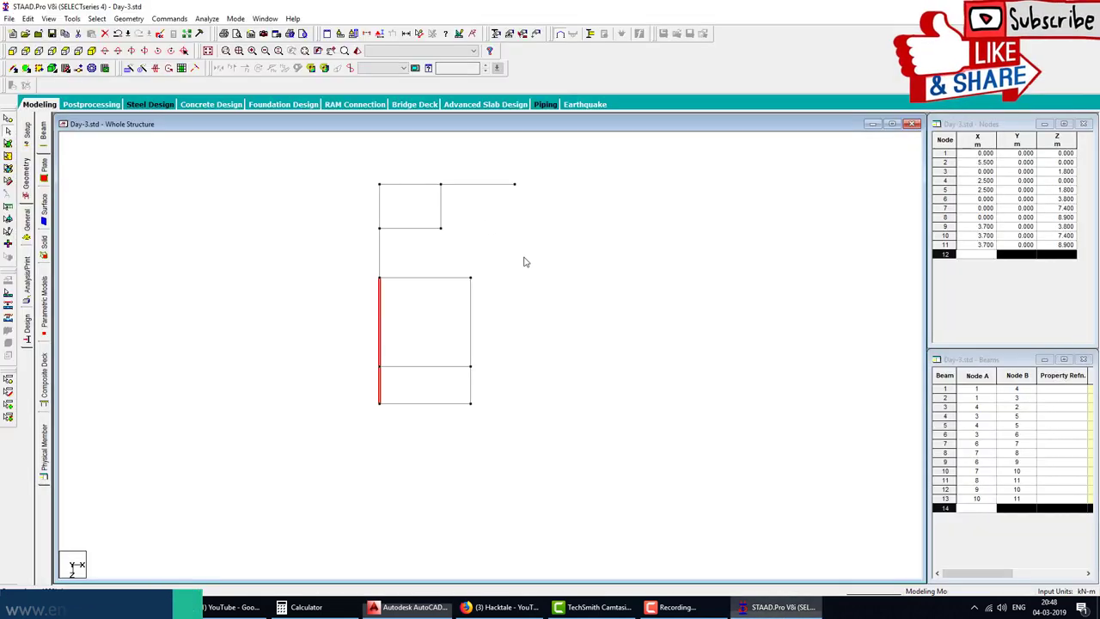
{"action": "left_click", "coordinate": [9, 119]}
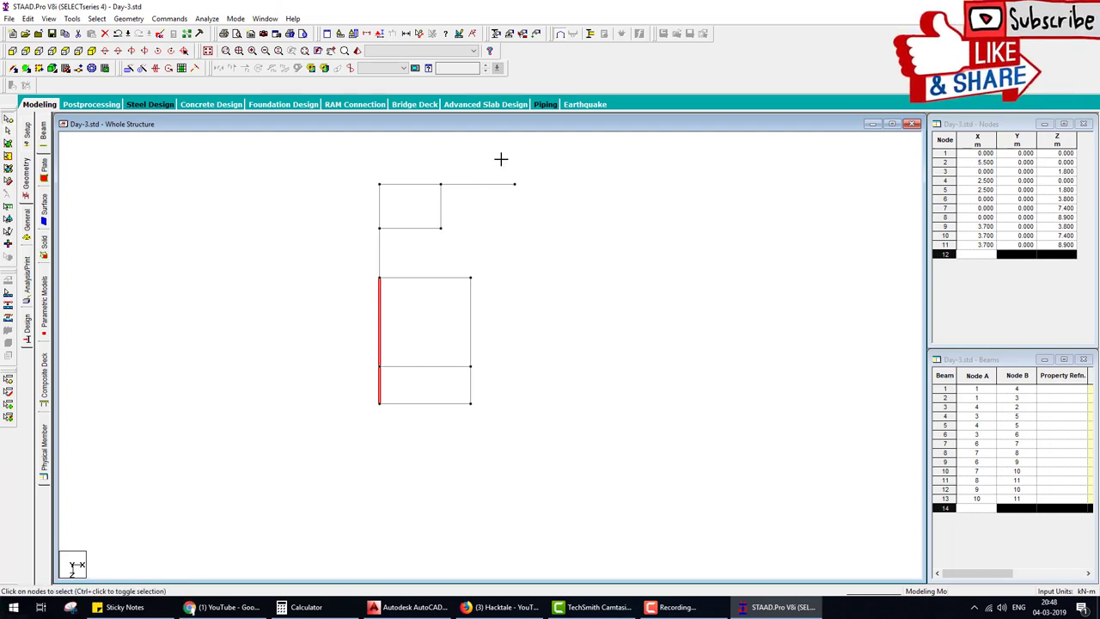
{"action": "left_click", "coordinate": [515, 184]}
{"action": "left_click", "coordinate": [127, 68]}
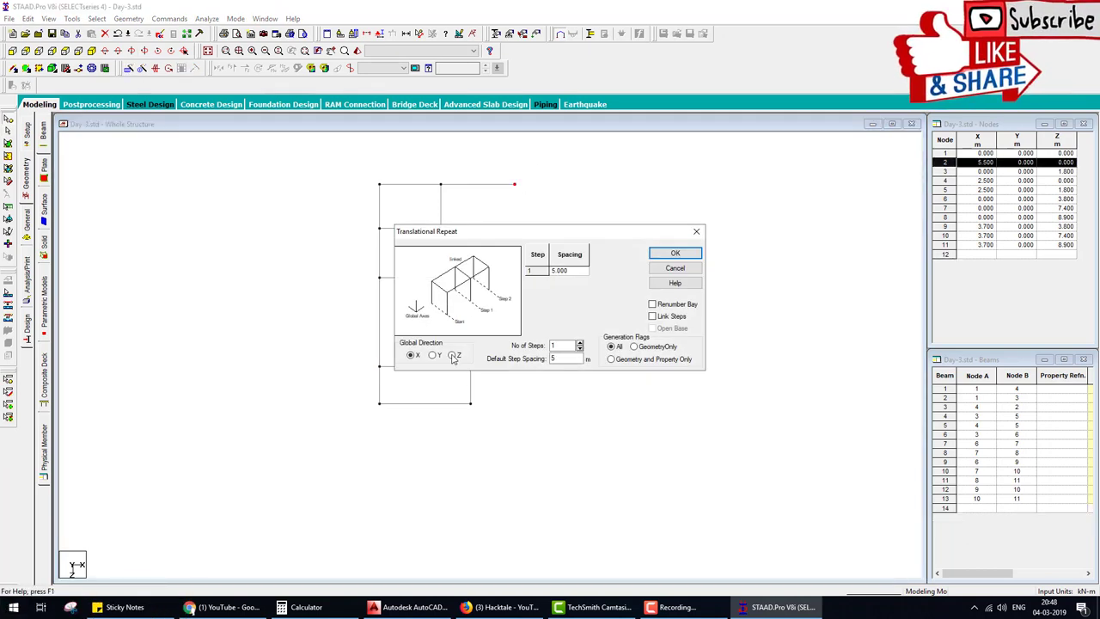
{"action": "left_click", "coordinate": [412, 607]}
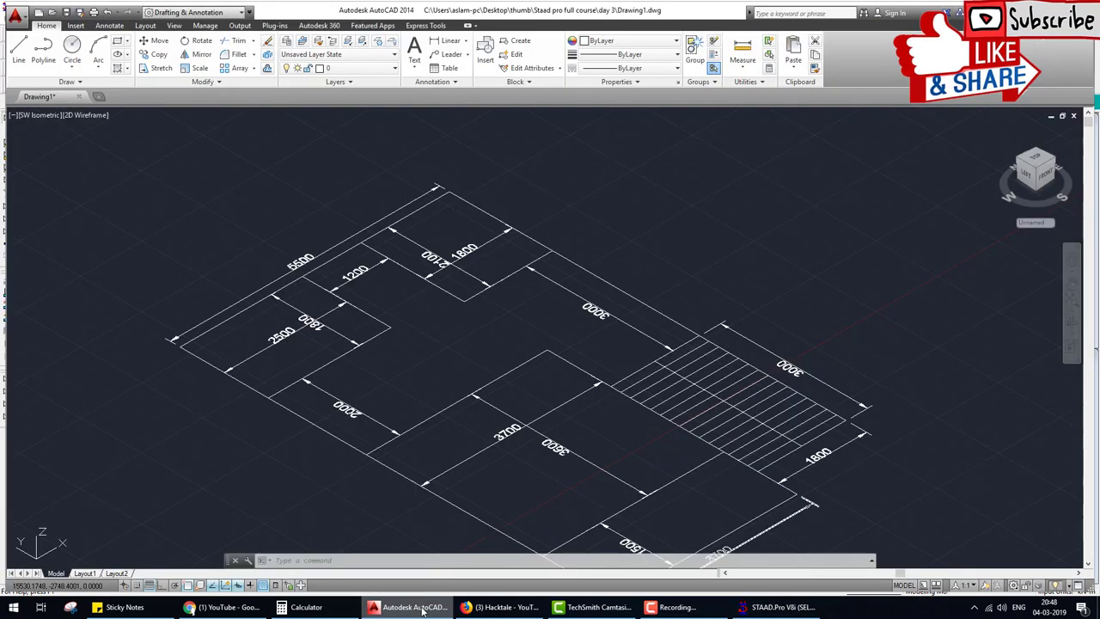
{"action": "left_click", "coordinate": [424, 608]}
{"action": "double_click", "coordinate": [575, 359]}
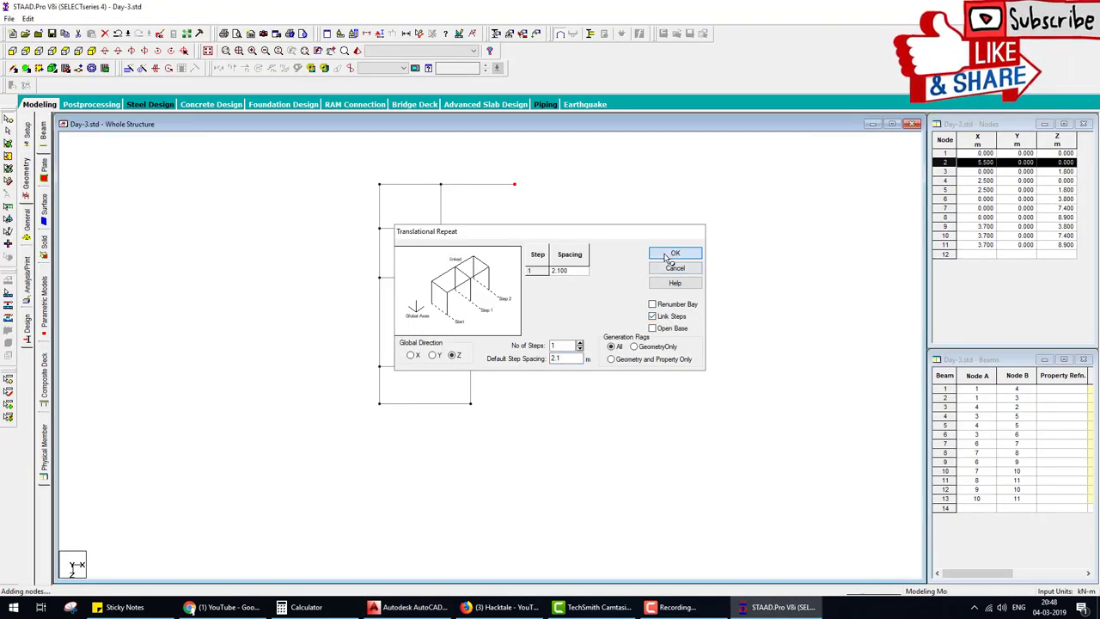
{"action": "left_click", "coordinate": [674, 253]}
{"action": "left_click", "coordinate": [514, 216]}
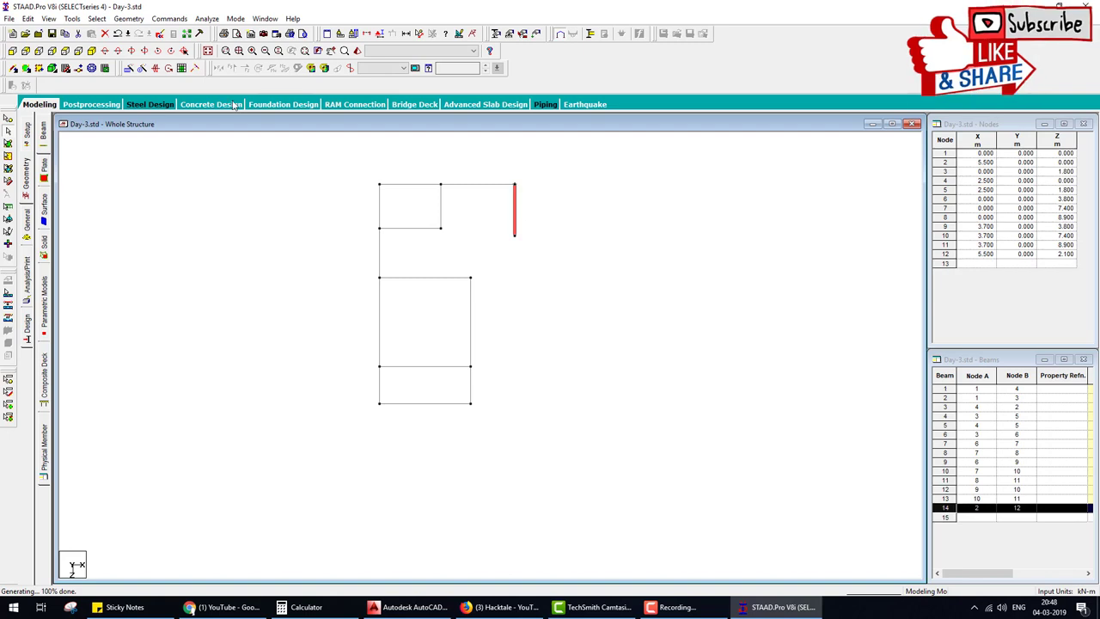
{"action": "left_click", "coordinate": [128, 69]}
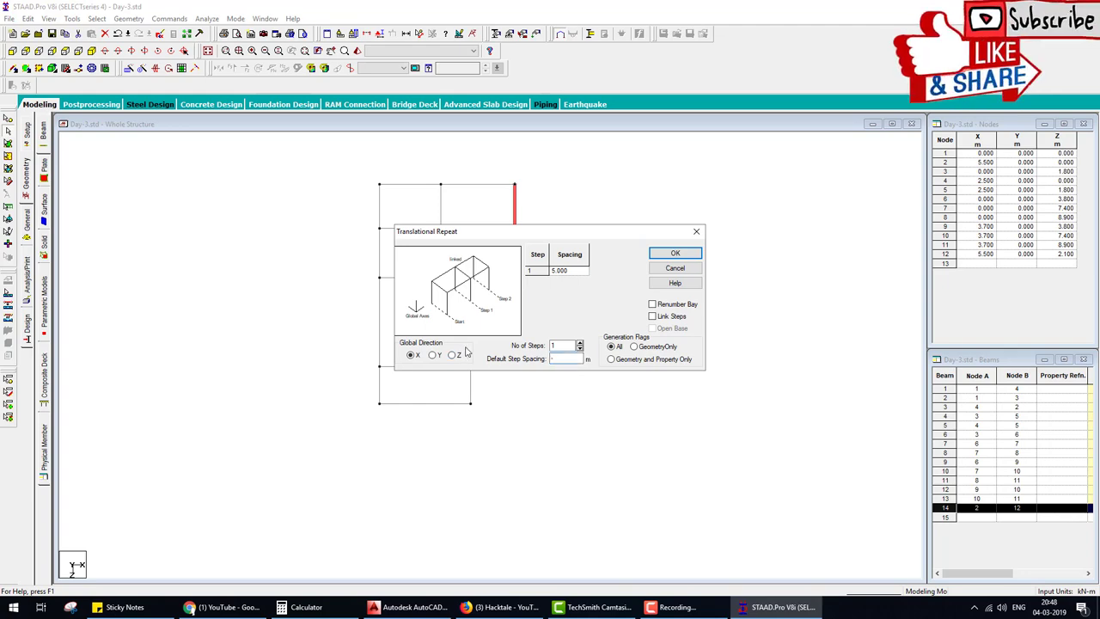
{"action": "left_click", "coordinate": [411, 607]}
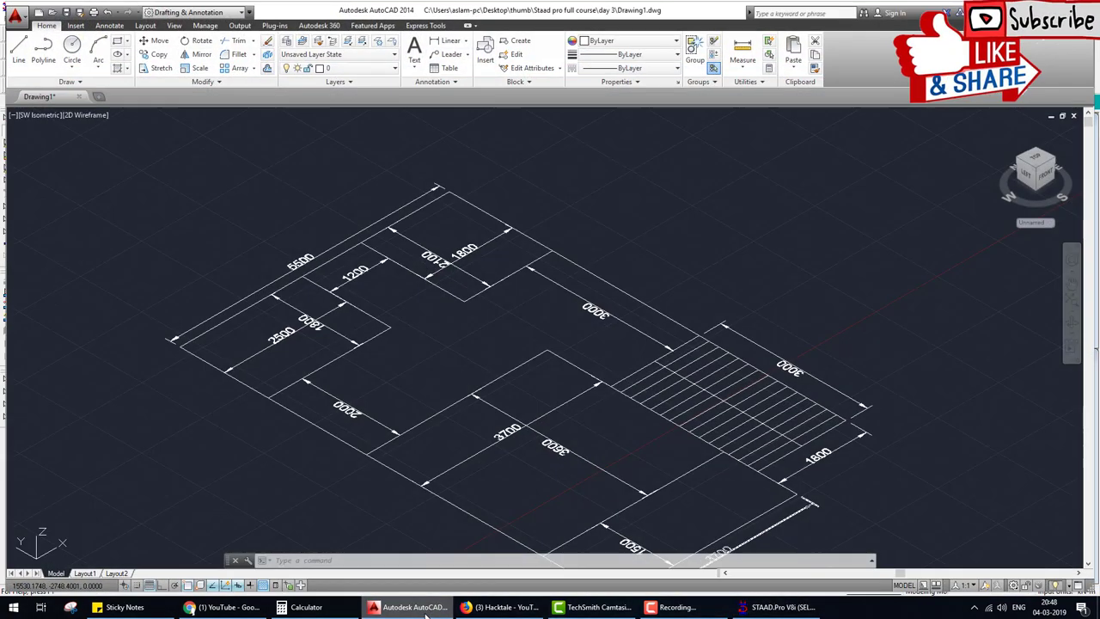
{"action": "left_click", "coordinate": [410, 607]}
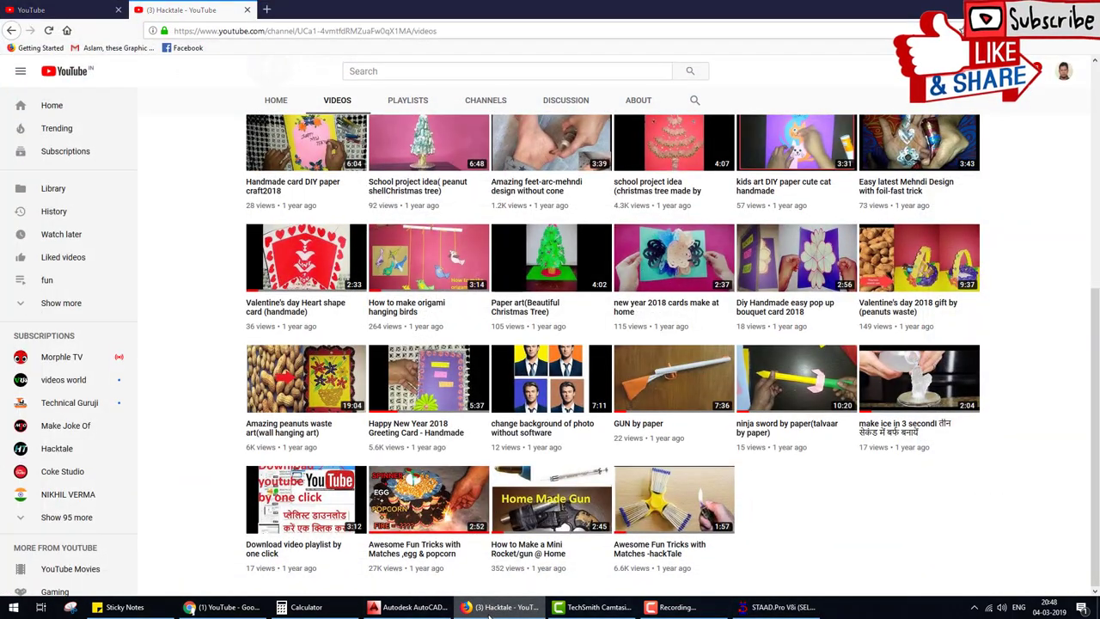
{"action": "left_click", "coordinate": [443, 608]}
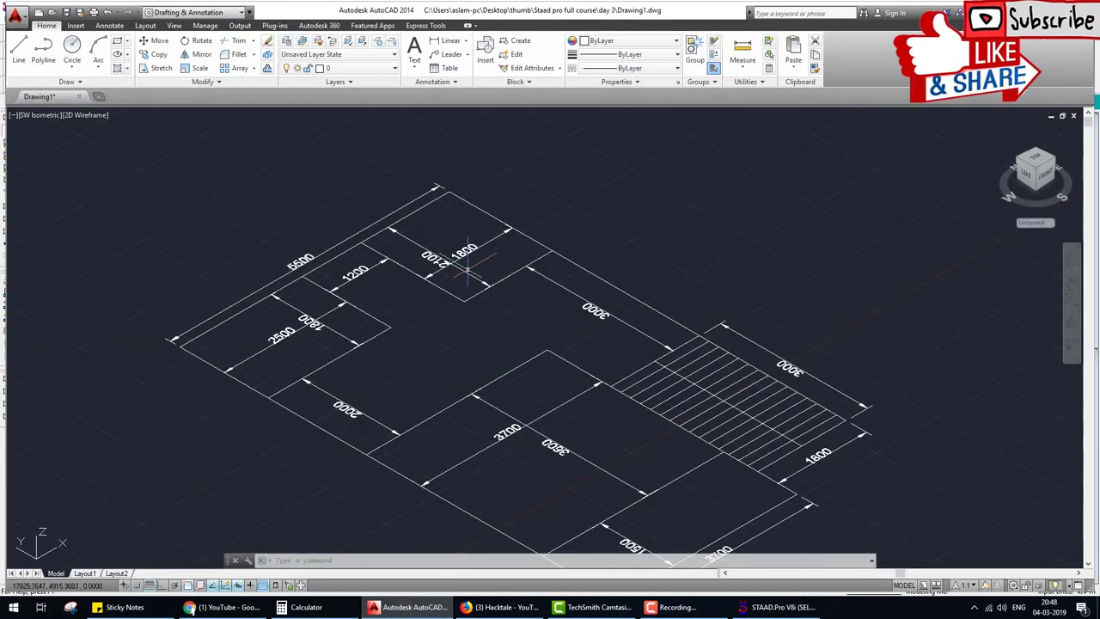
{"action": "left_click", "coordinate": [778, 607]}
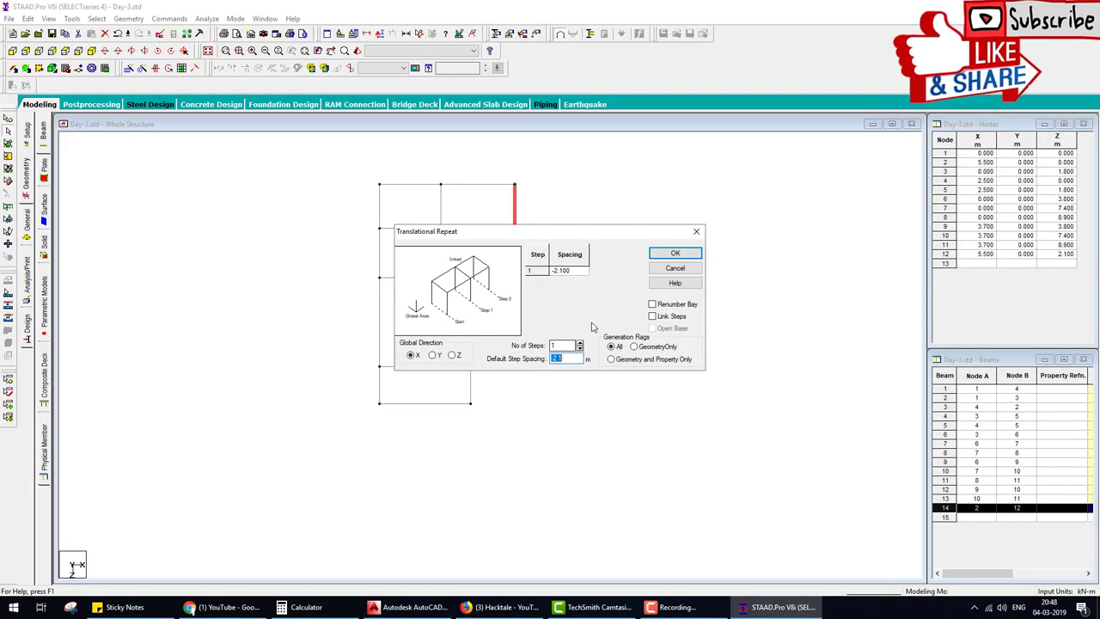
{"action": "left_click", "coordinate": [675, 269]}
{"action": "left_click", "coordinate": [591, 316]}
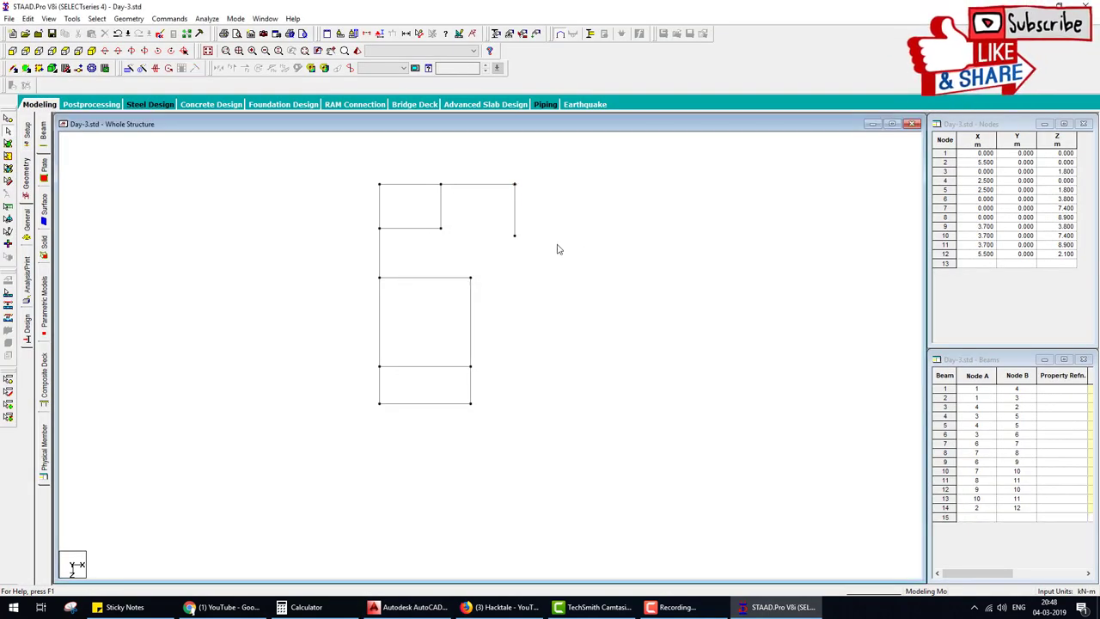
- Measure the node-to-node distance along the Z-direction beam starting at X 5.5 m, Z 0
{"action": "left_click", "coordinate": [418, 33]}
{"action": "left_click", "coordinate": [514, 184]}
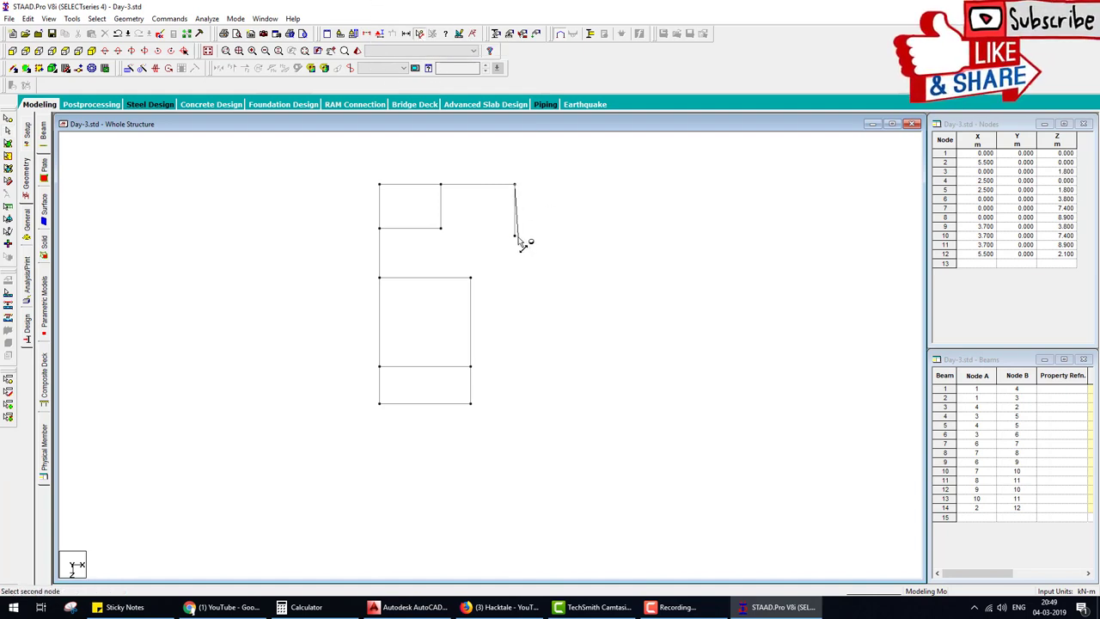
{"action": "left_click", "coordinate": [518, 235]}
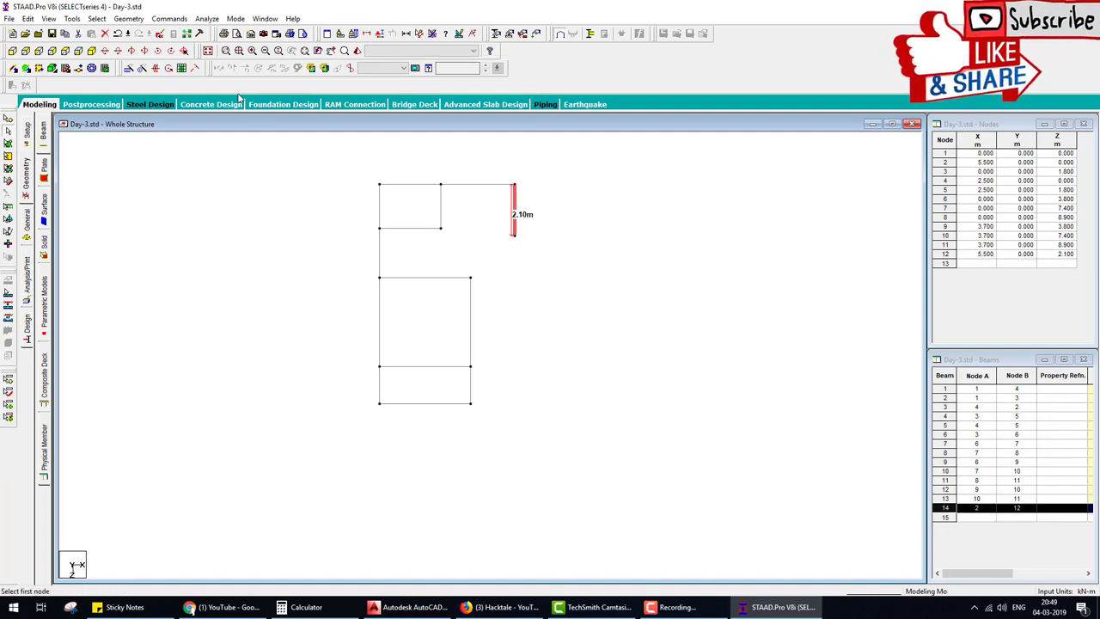
- Repeat the Z-direction beam at X 5.5 m once along X at -1.8 m spacing with linked steps
{"action": "left_click", "coordinate": [128, 69]}
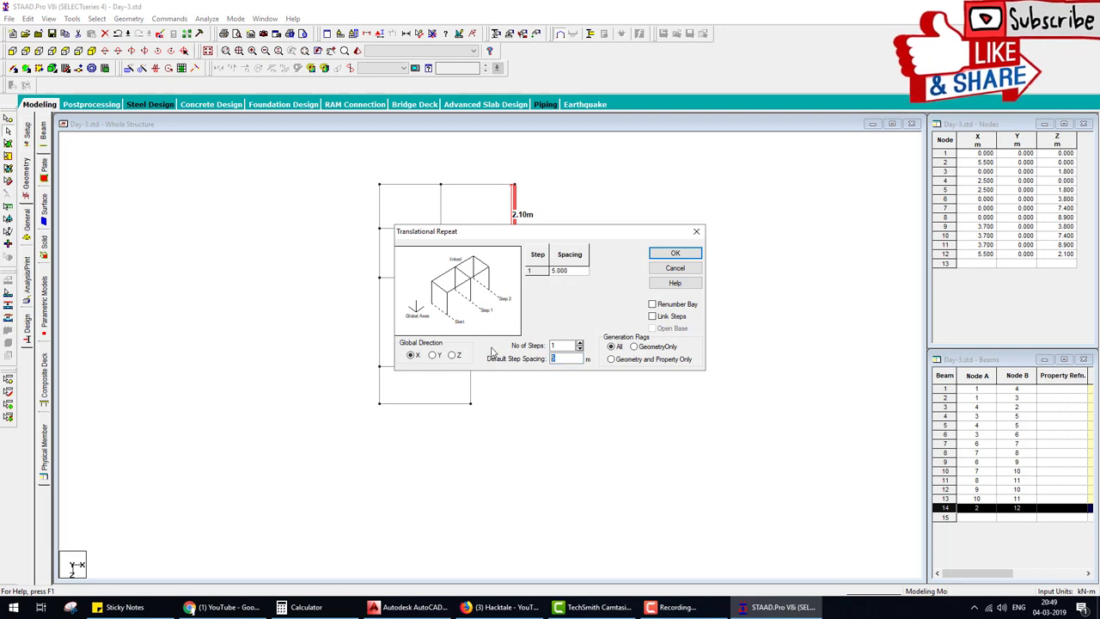
{"action": "type", "text": "1.8"}
{"action": "left_click", "coordinate": [675, 253]}
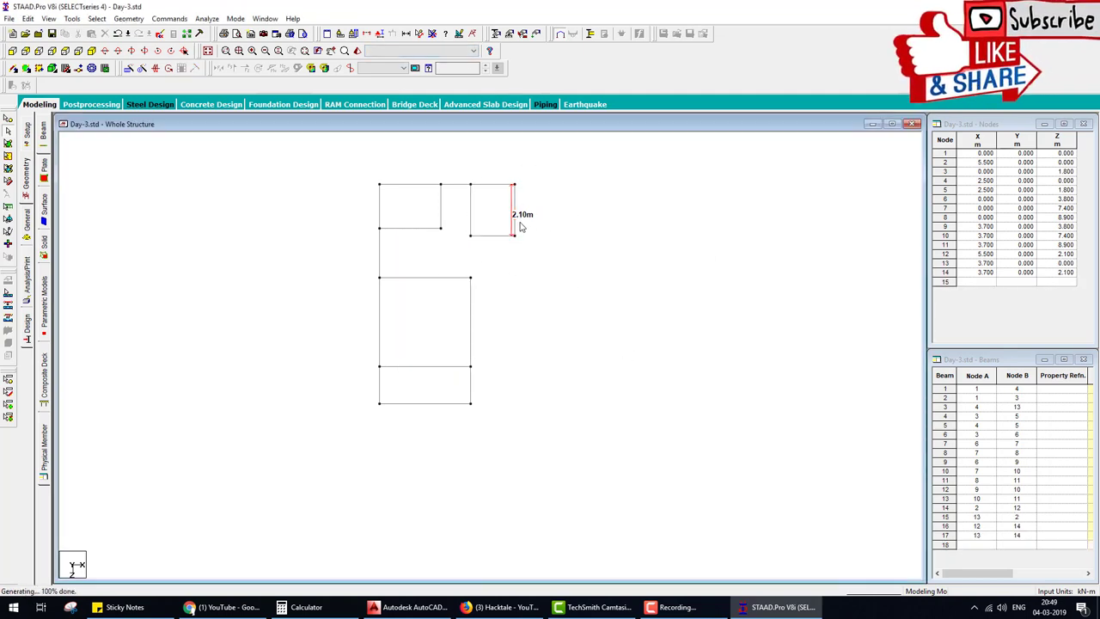
{"action": "left_click", "coordinate": [659, 285]}
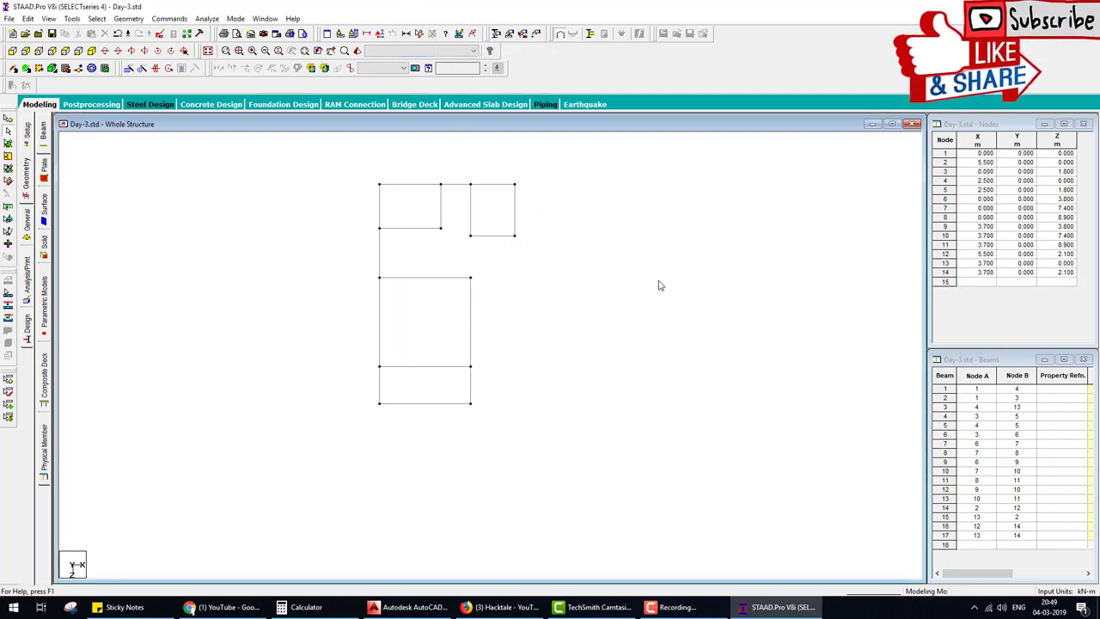
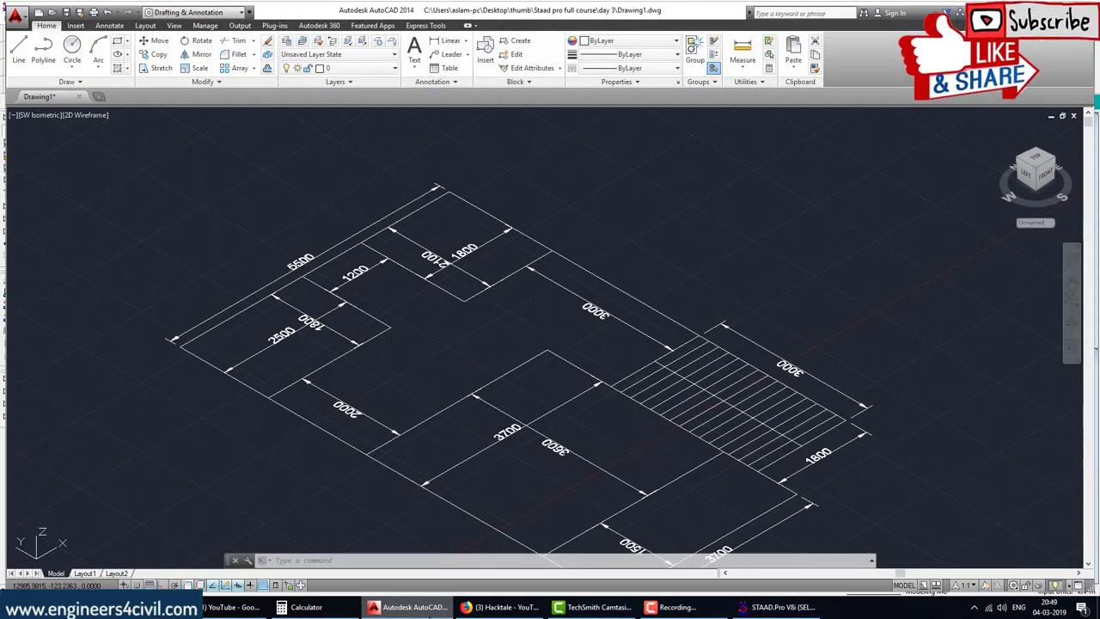
- Check the next Z length in the AutoCAD plan, and in STAAD.Pro repeat the node at X 5.5, Z 2.1 m once along Z at 3 m, linked
{"action": "key", "text": "alt+Tab"}
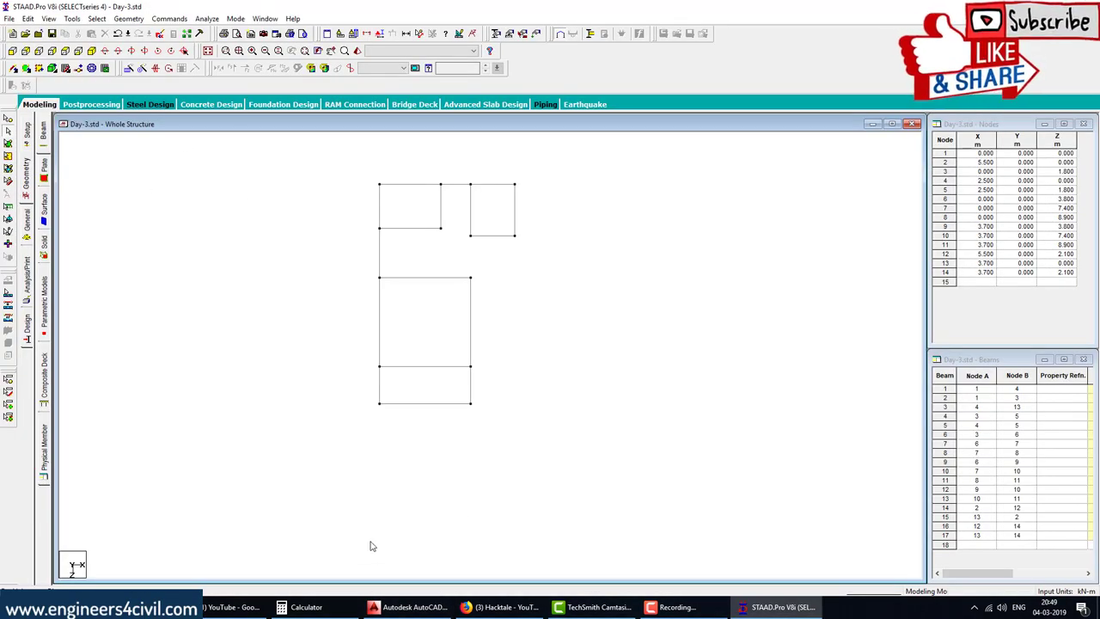
{"action": "key", "text": "alt+Tab"}
{"action": "key", "text": "alt+Tab"}
{"action": "left_click", "coordinate": [515, 235]}
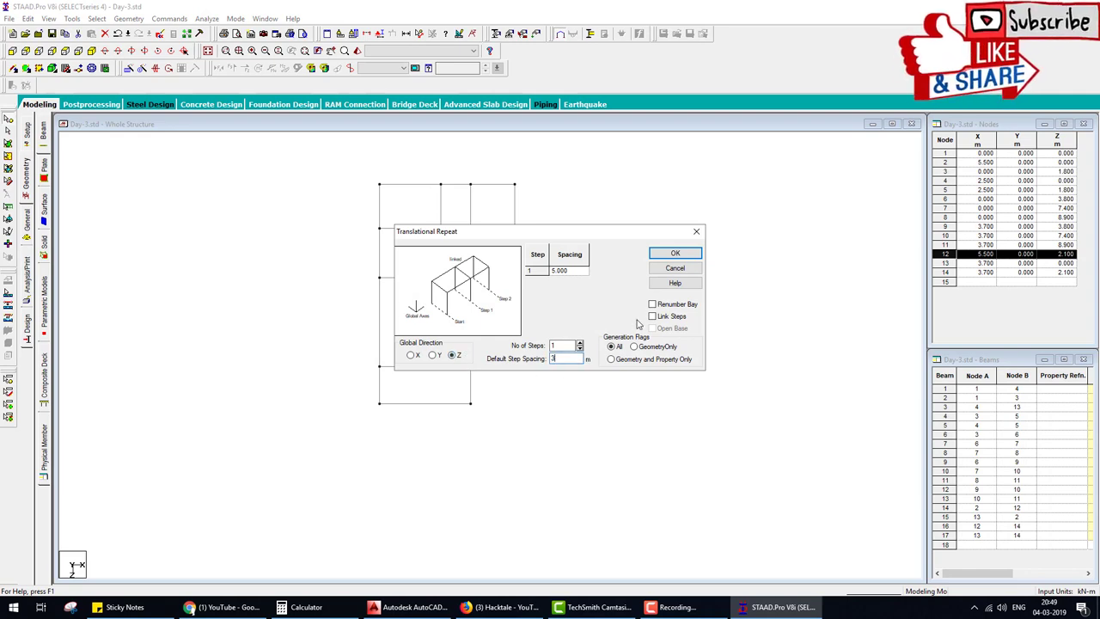
{"action": "key", "text": "Return"}
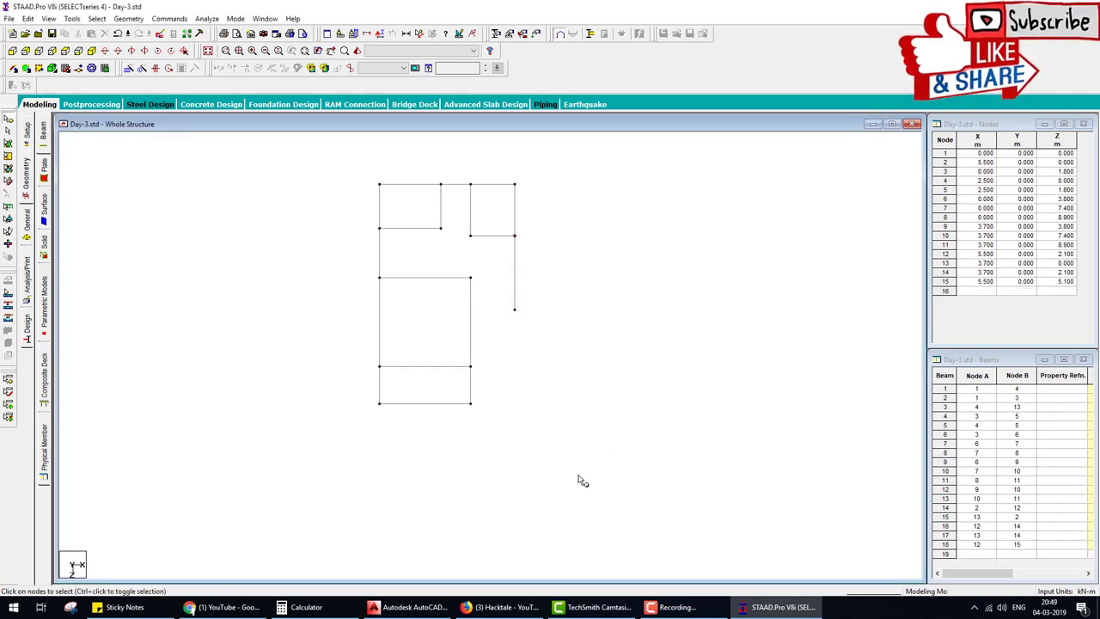
- Check the staircase length in AutoCAD, and in STAAD.Pro repeat the node at X 5.5, Z 5.1 m once along Z at 3 m, linked
{"action": "left_click", "coordinate": [417, 608]}
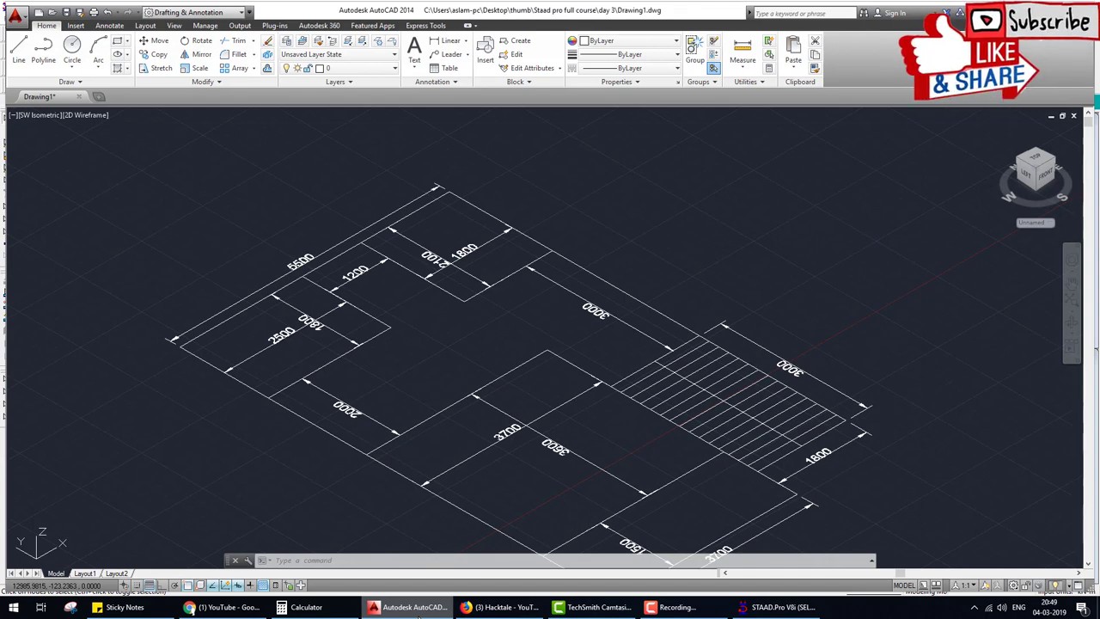
{"action": "left_click", "coordinate": [419, 613]}
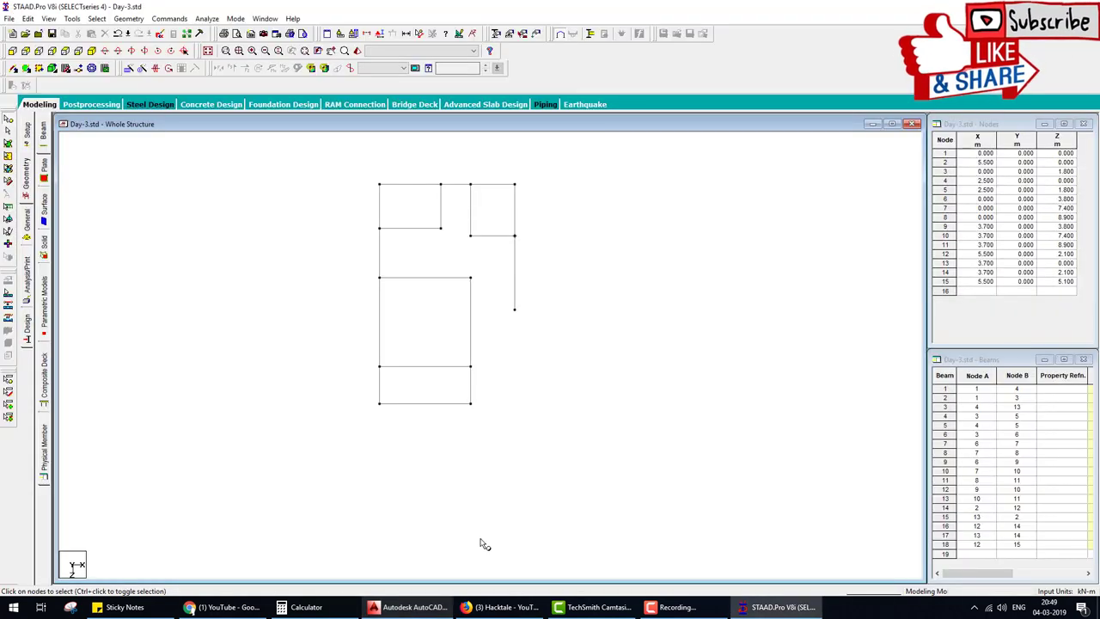
{"action": "left_click", "coordinate": [514, 310]}
{"action": "left_click", "coordinate": [128, 69]}
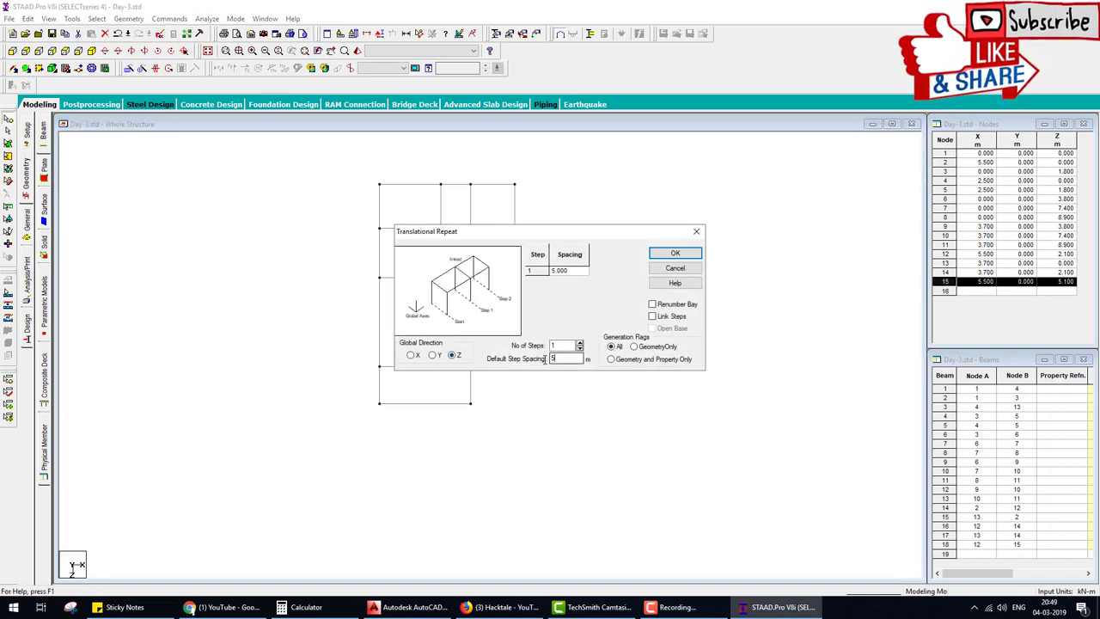
{"action": "left_click", "coordinate": [675, 253]}
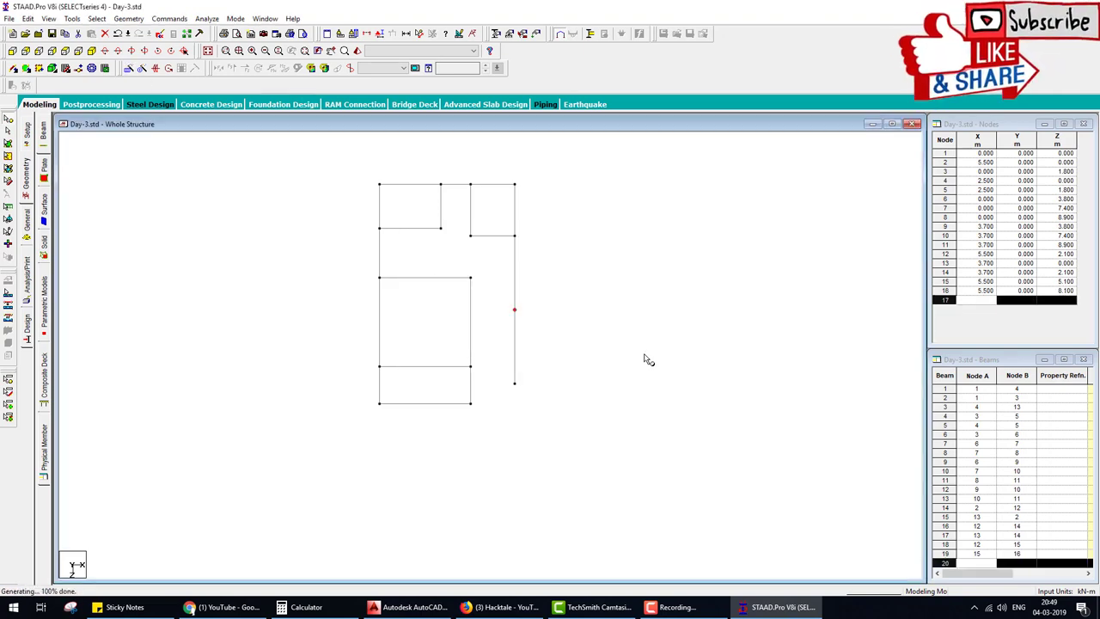
- Repeat the staircase's outer Z-direction beam once along X at -1.8 m spacing with linked steps
{"action": "left_click", "coordinate": [514, 341]}
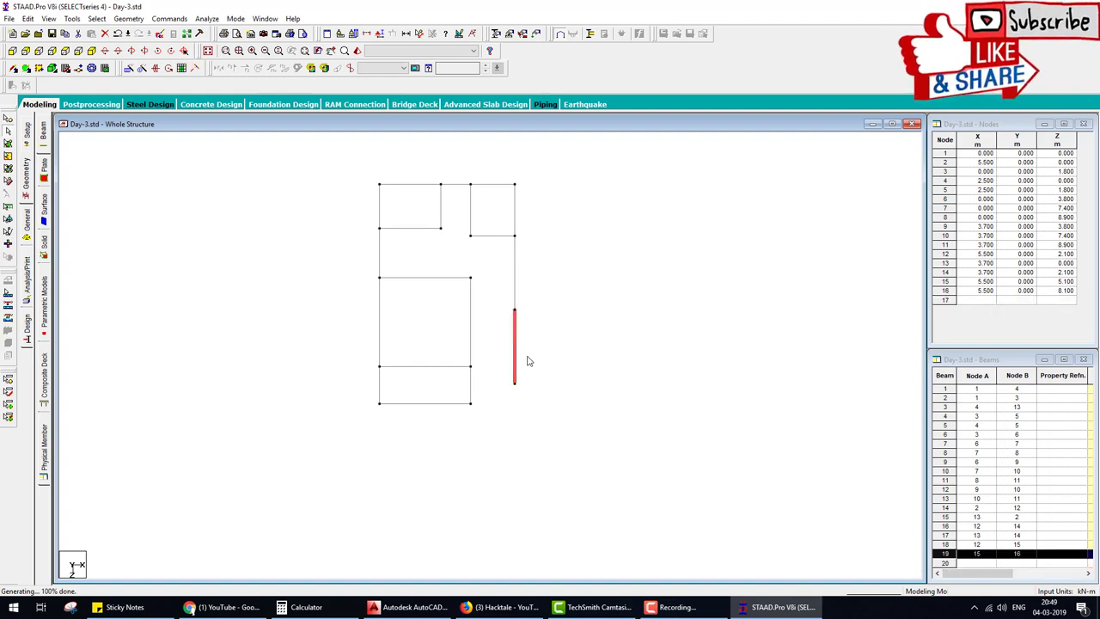
{"action": "left_click", "coordinate": [128, 68]}
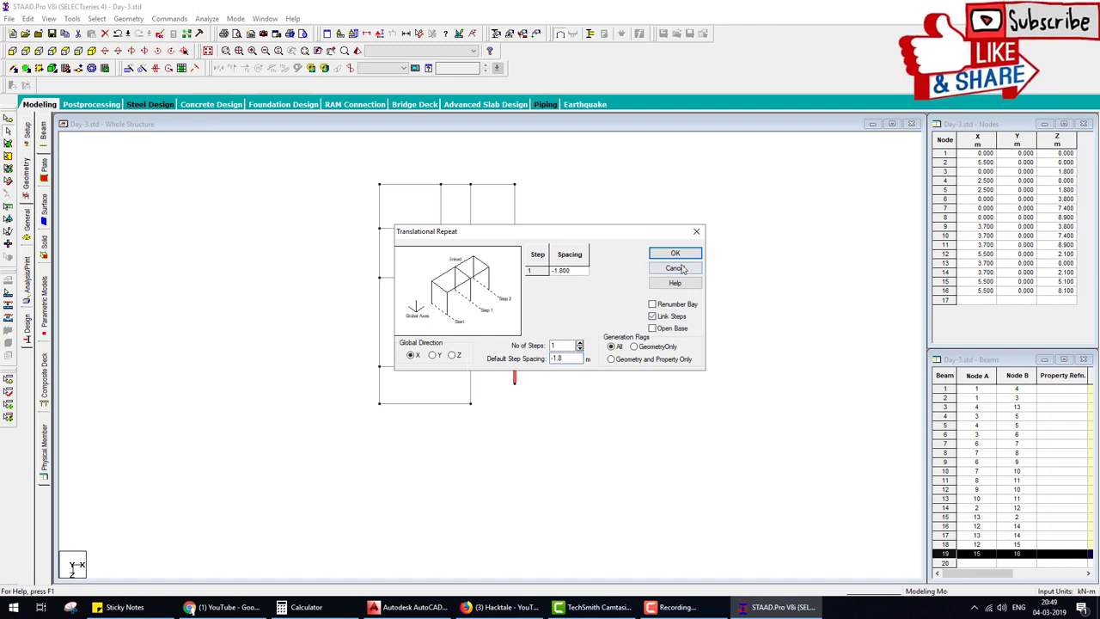
{"action": "key", "text": "Return"}
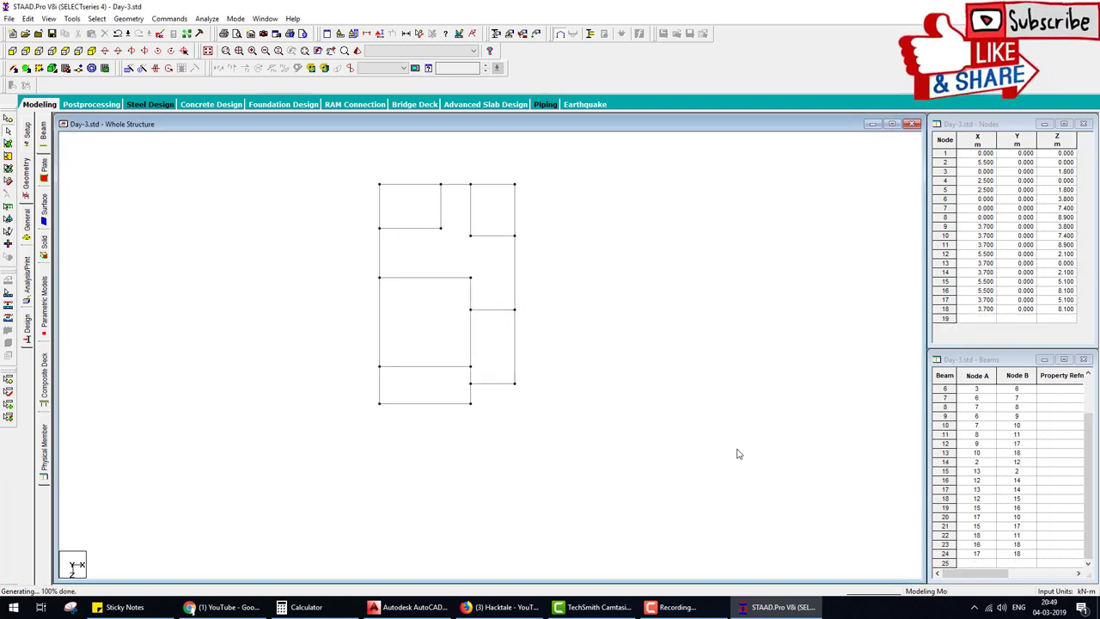
- Show the frame in isometric view and switch to AutoCAD to compare it with the plan's staircase area
{"action": "left_click", "coordinate": [91, 51]}
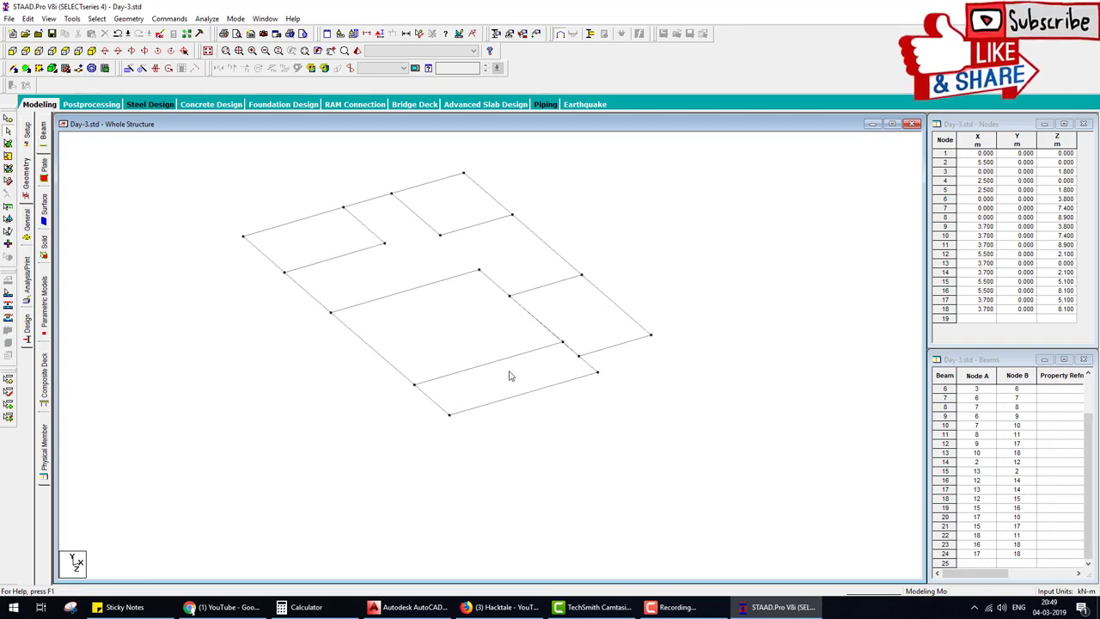
{"action": "left_click", "coordinate": [410, 606]}
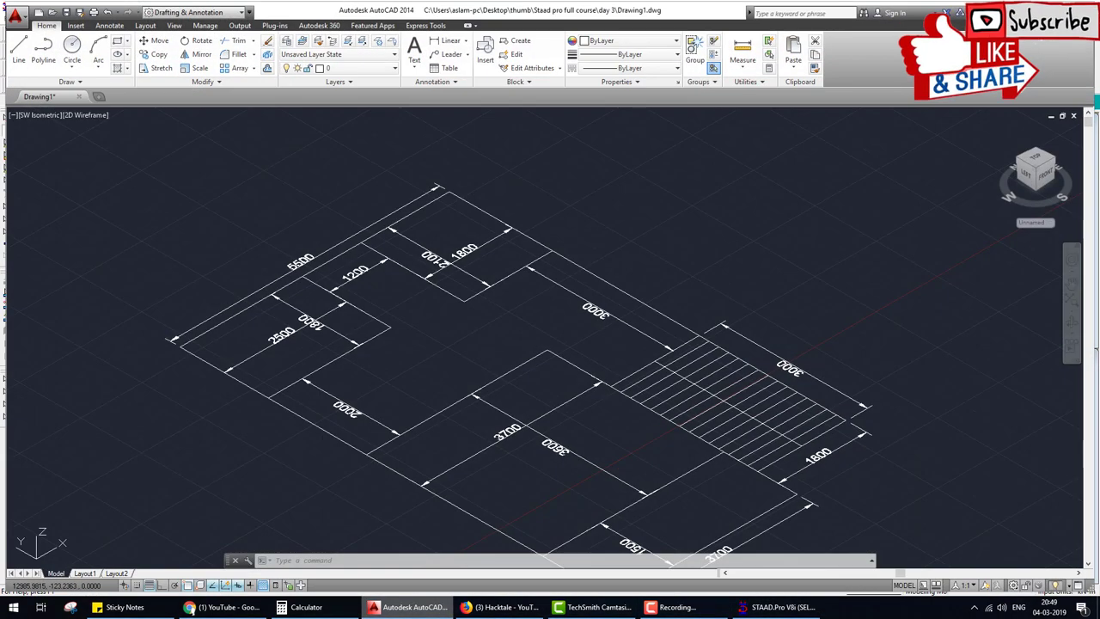
{"action": "middle_click_drag", "start_coordinate": [589, 372], "coordinate": [533, 344]}
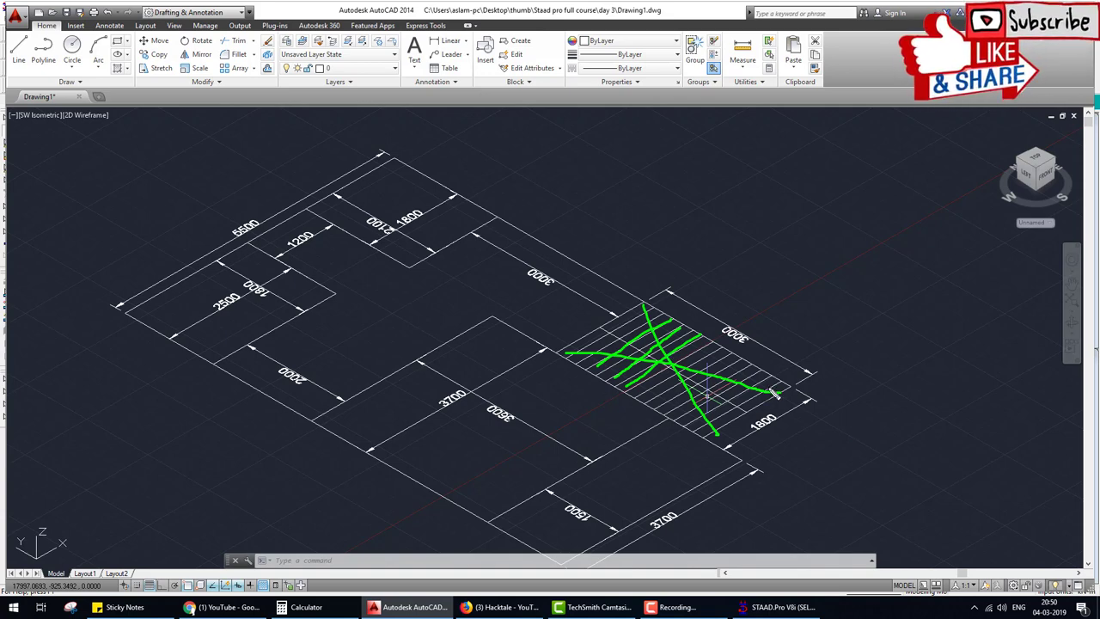
{"action": "key", "text": "Escape"}
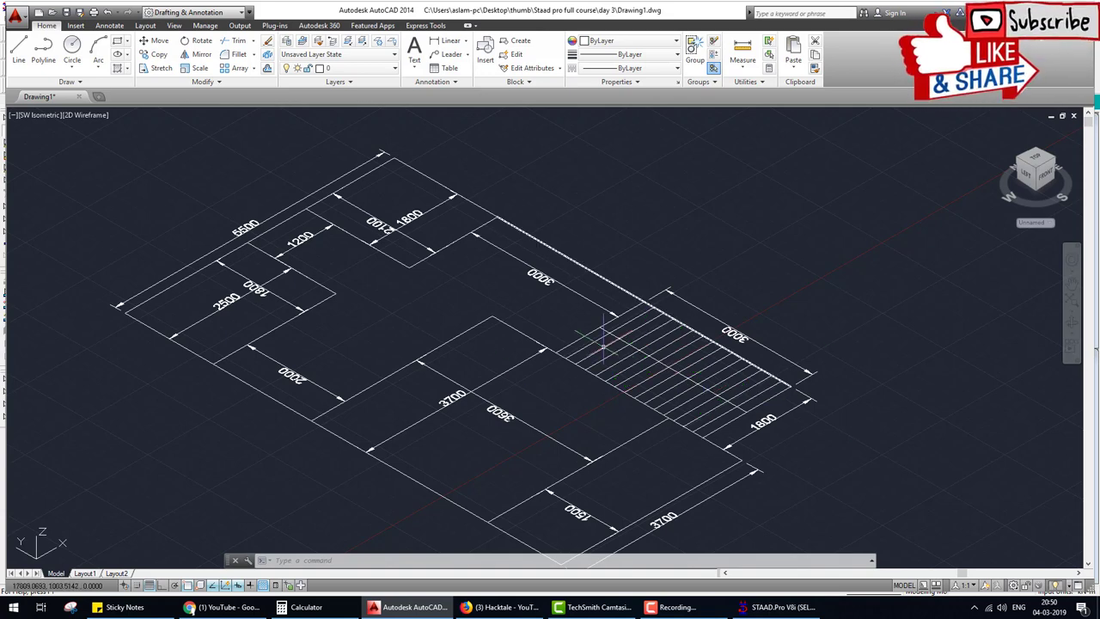
- Return to STAAD.Pro and accept the auto save of the structure file
{"action": "left_click", "coordinate": [744, 607]}
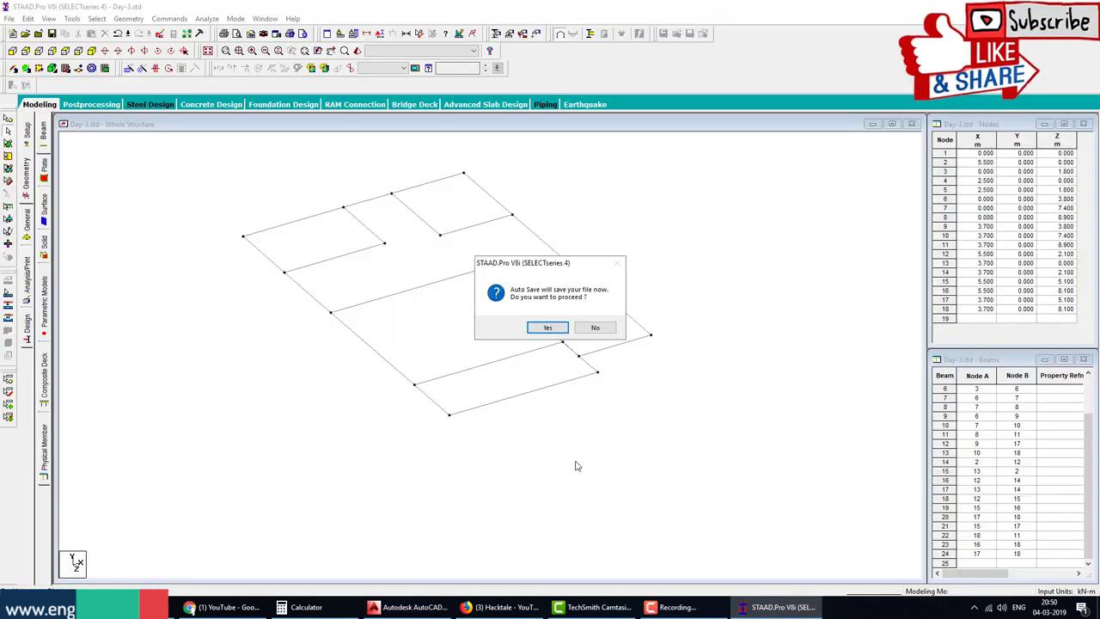
{"action": "left_click", "coordinate": [557, 328]}
{"action": "left_click", "coordinate": [479, 319]}
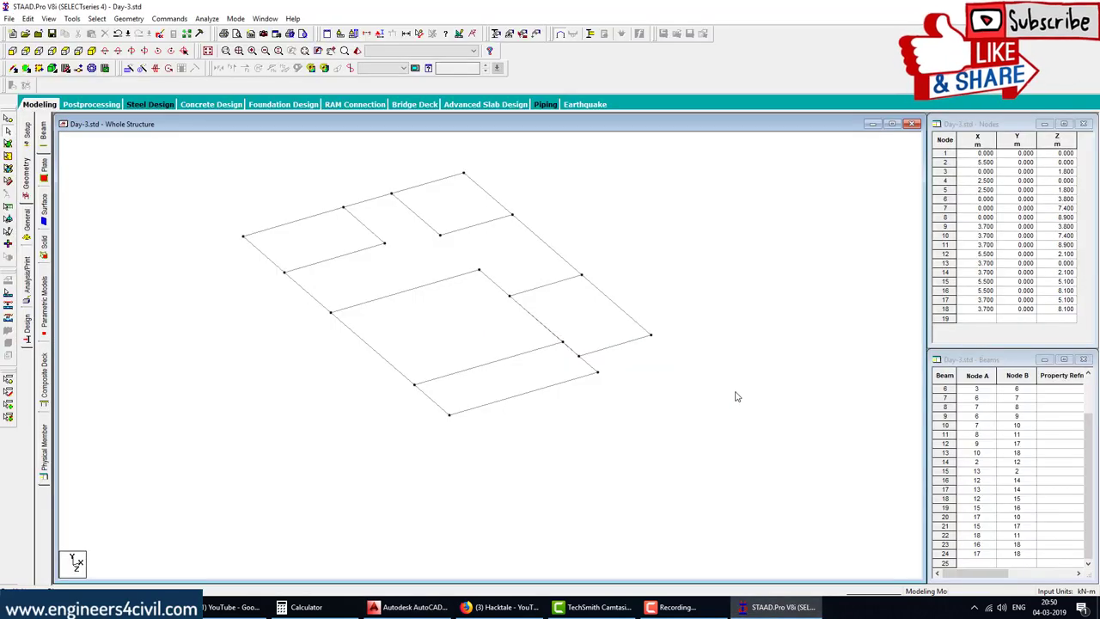
- View the frame in plan from above and display the dimensions of all beams in the view
{"action": "left_click", "coordinate": [65, 51]}
{"action": "scroll", "coordinate": [433, 304], "scroll_direction": "down", "scroll_amount": 1}
{"action": "scroll", "coordinate": [432, 306], "scroll_direction": "up", "scroll_amount": 1}
{"action": "middle_click_drag", "start_coordinate": [432, 307], "coordinate": [469, 354]}
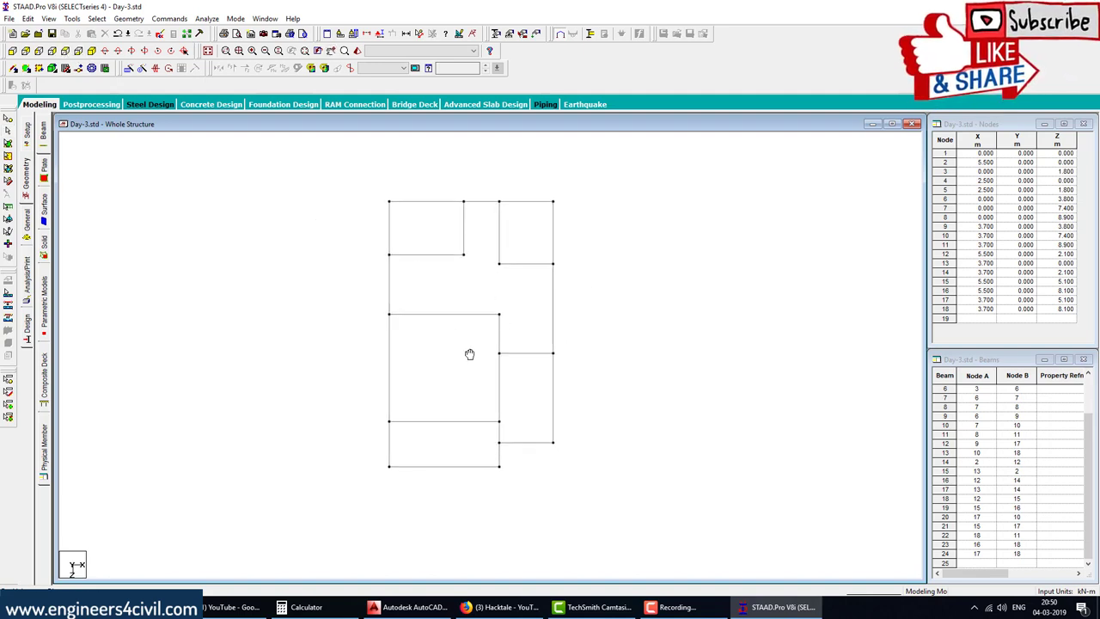
{"action": "left_click", "coordinate": [407, 34]}
{"action": "left_click", "coordinate": [202, 184]}
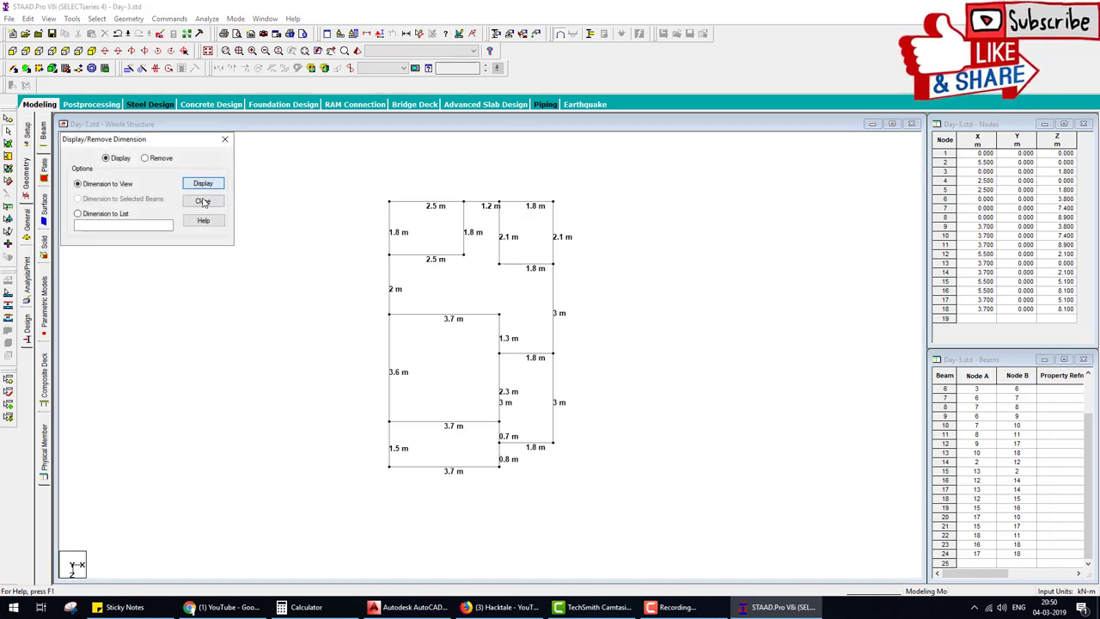
{"action": "left_click", "coordinate": [203, 201]}
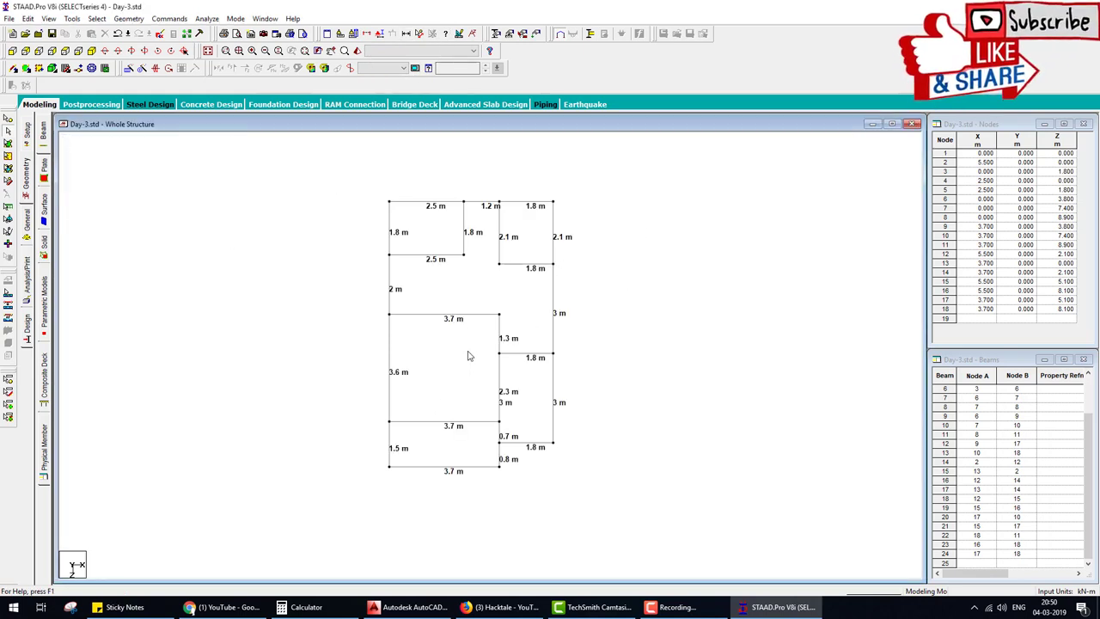
- Remove the beam dimensions from the view and return the frame to the isometric view
{"action": "left_click", "coordinate": [408, 34]}
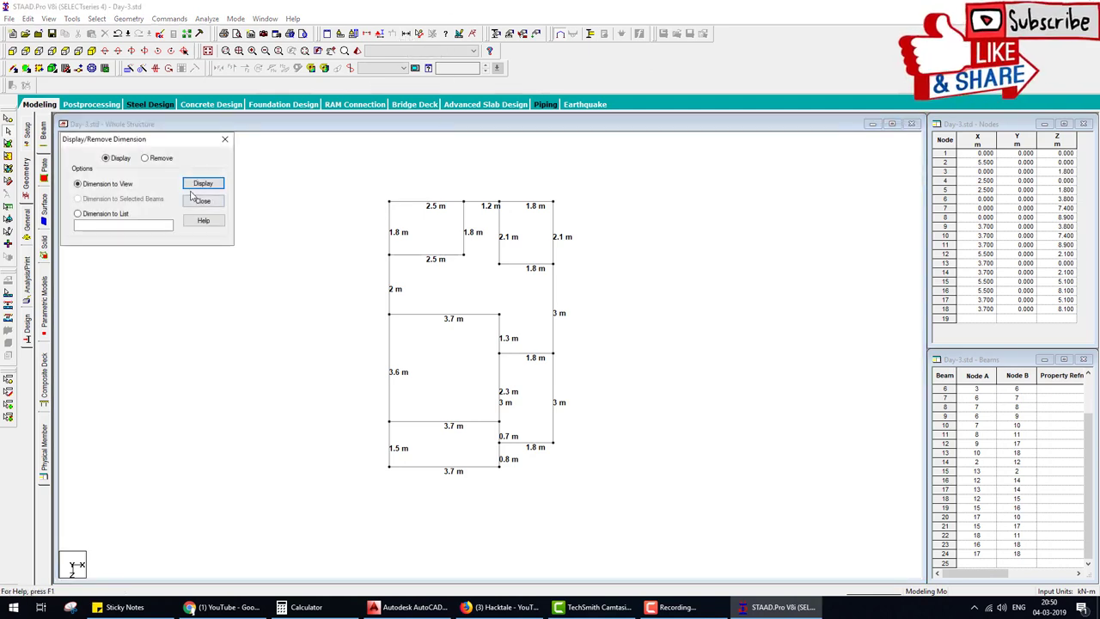
{"action": "left_click", "coordinate": [155, 160]}
{"action": "left_click", "coordinate": [202, 183]}
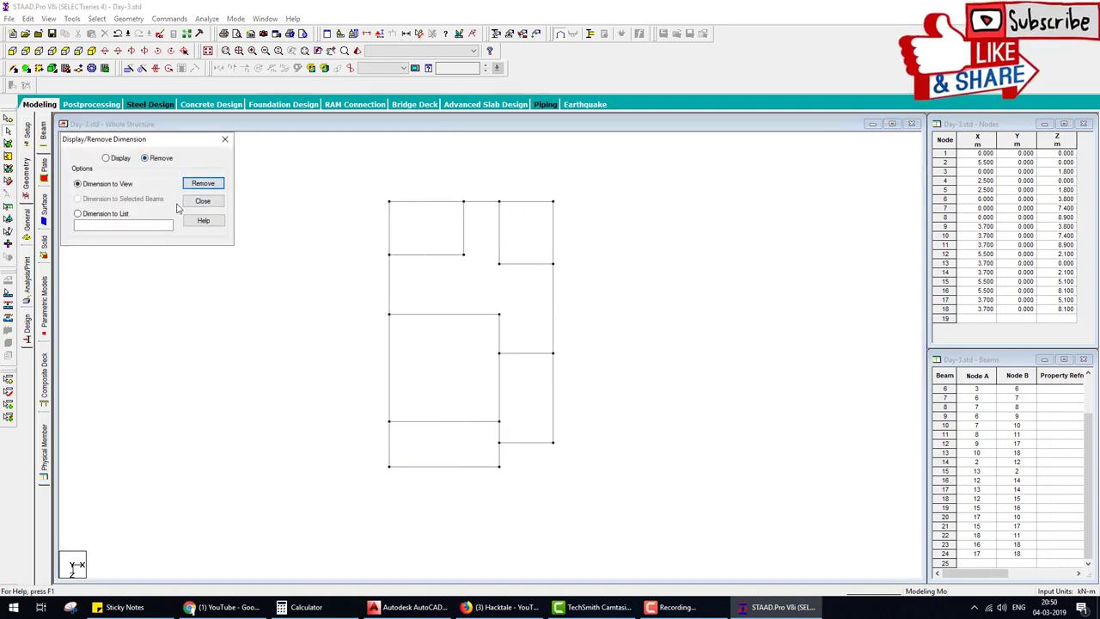
{"action": "left_click", "coordinate": [203, 201]}
{"action": "left_click", "coordinate": [93, 52]}
{"action": "scroll", "coordinate": [452, 335], "scroll_direction": "down", "scroll_amount": 5}
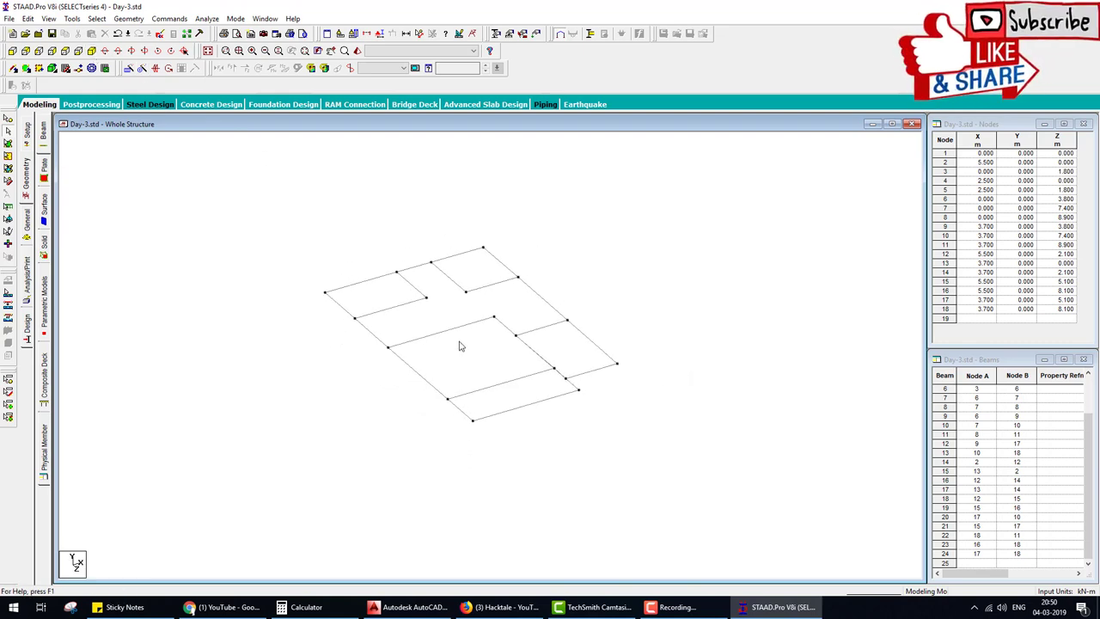
- Save a copy of the beam frame structure under the file name m1
{"action": "left_click", "coordinate": [8, 18]}
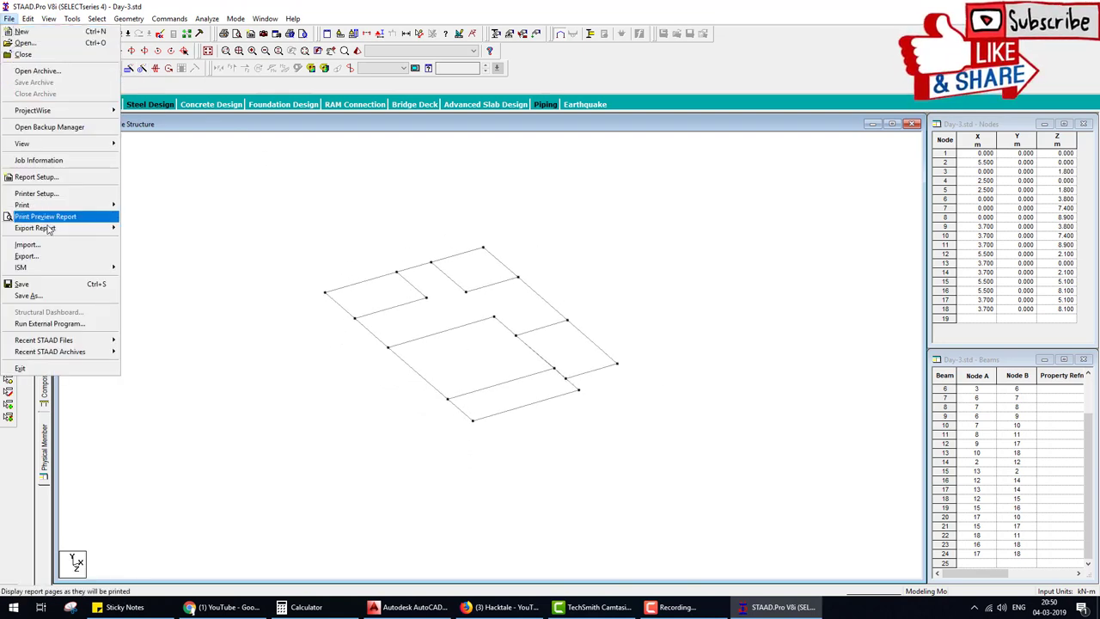
{"action": "left_click", "coordinate": [28, 295]}
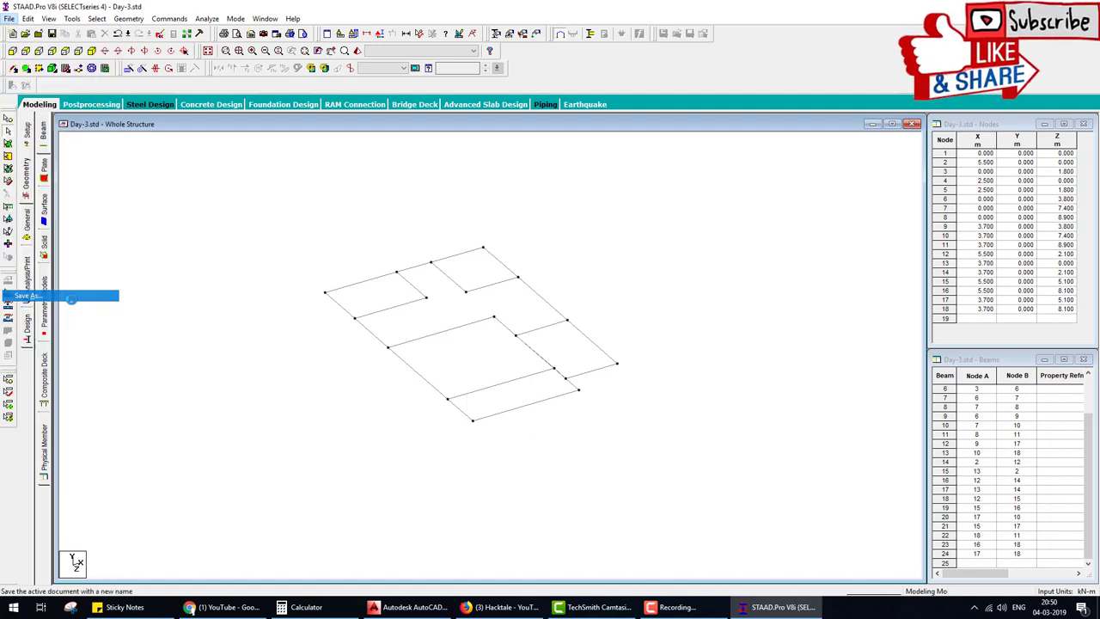
{"action": "type", "text": "m1"}
{"action": "key", "text": "Return"}
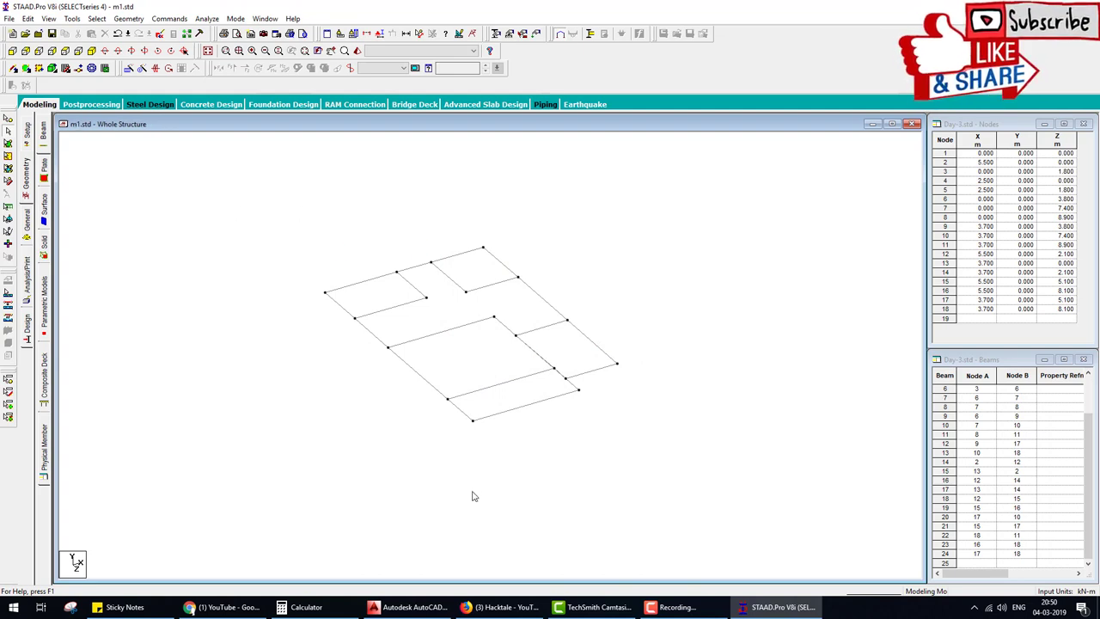
- Create a new Space structure named day-3.1 with Meter and KiloNewton units, starting in beam modelling
{"action": "left_click", "coordinate": [12, 33]}
{"action": "double_click", "coordinate": [557, 232]}
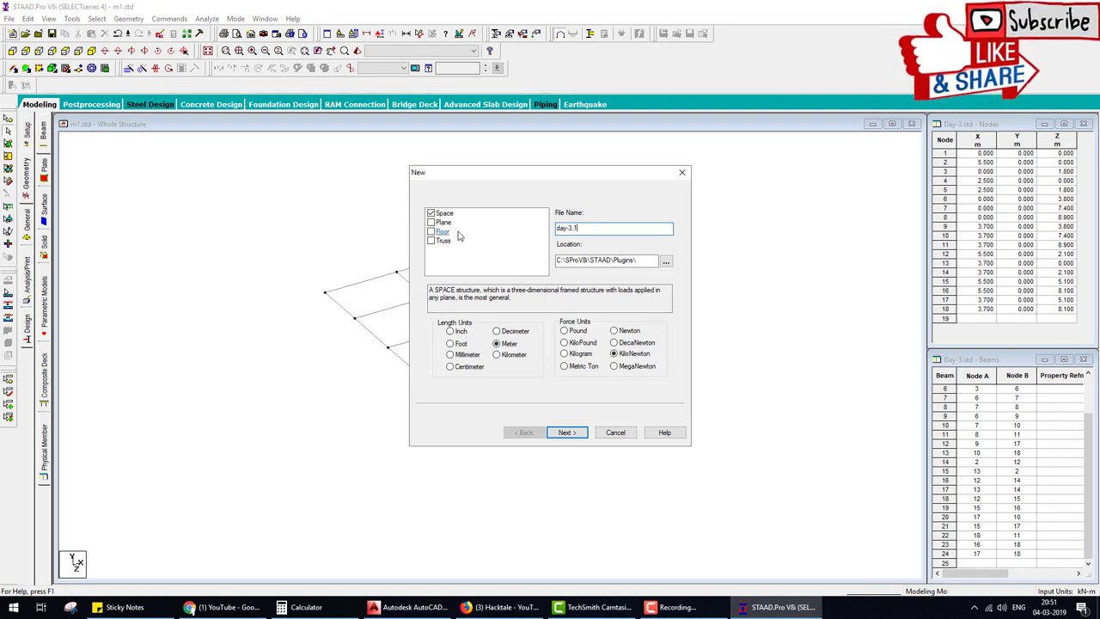
{"action": "left_click", "coordinate": [571, 433]}
{"action": "left_click", "coordinate": [567, 432]}
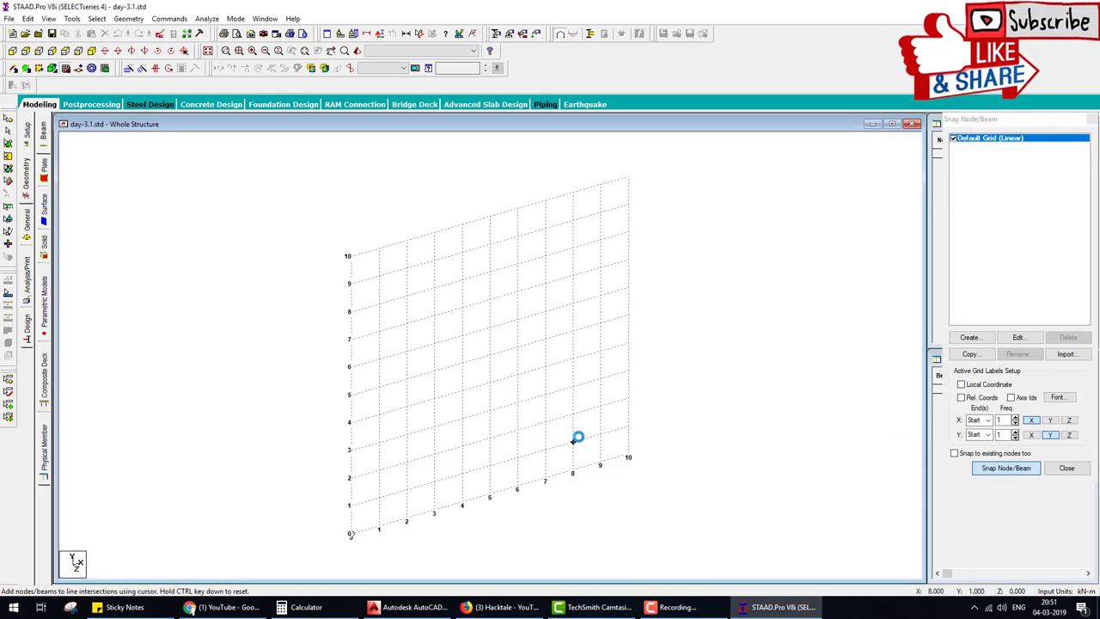
- Switch to AutoCAD and erase all the dimensions from the floor plan
{"action": "key", "text": "alt+Tab"}
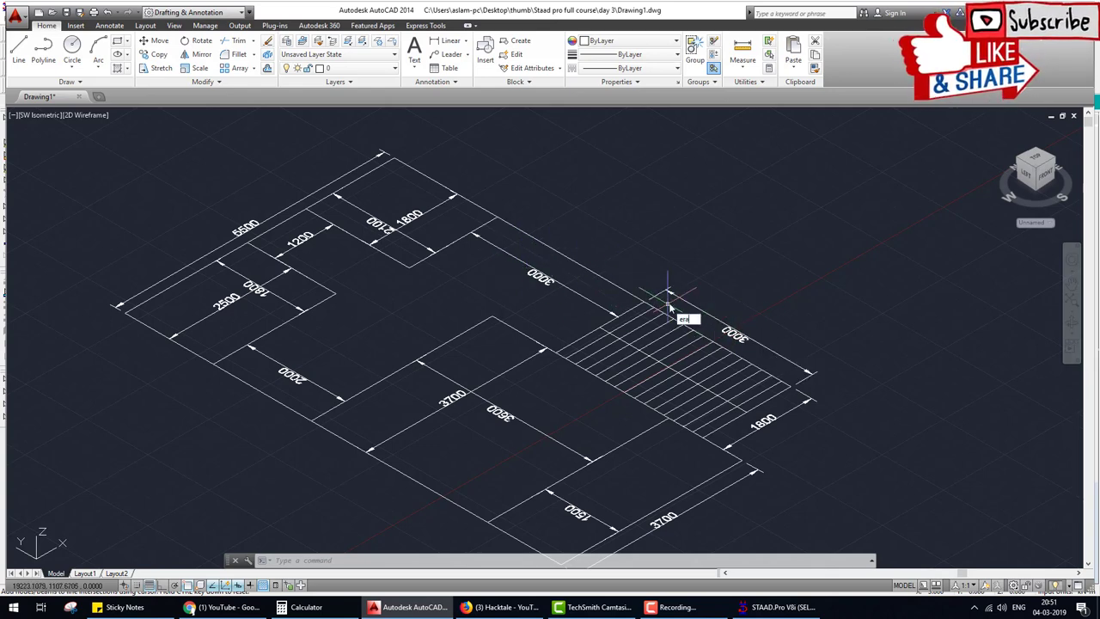
{"action": "key", "text": "Return"}
{"action": "left_click", "coordinate": [736, 331]}
{"action": "left_click", "coordinate": [735, 448]}
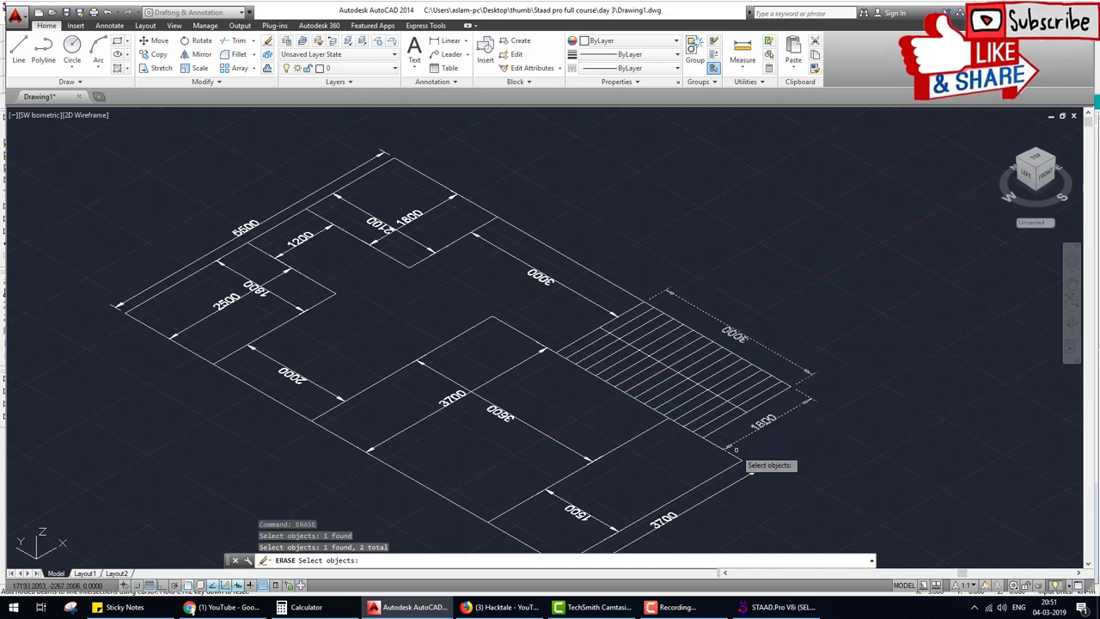
{"action": "left_click", "coordinate": [693, 503]}
{"action": "left_click", "coordinate": [620, 502]}
{"action": "left_click", "coordinate": [543, 432]}
{"action": "left_click", "coordinate": [494, 378]}
{"action": "left_click", "coordinate": [546, 301]}
{"action": "left_click", "coordinate": [550, 285]}
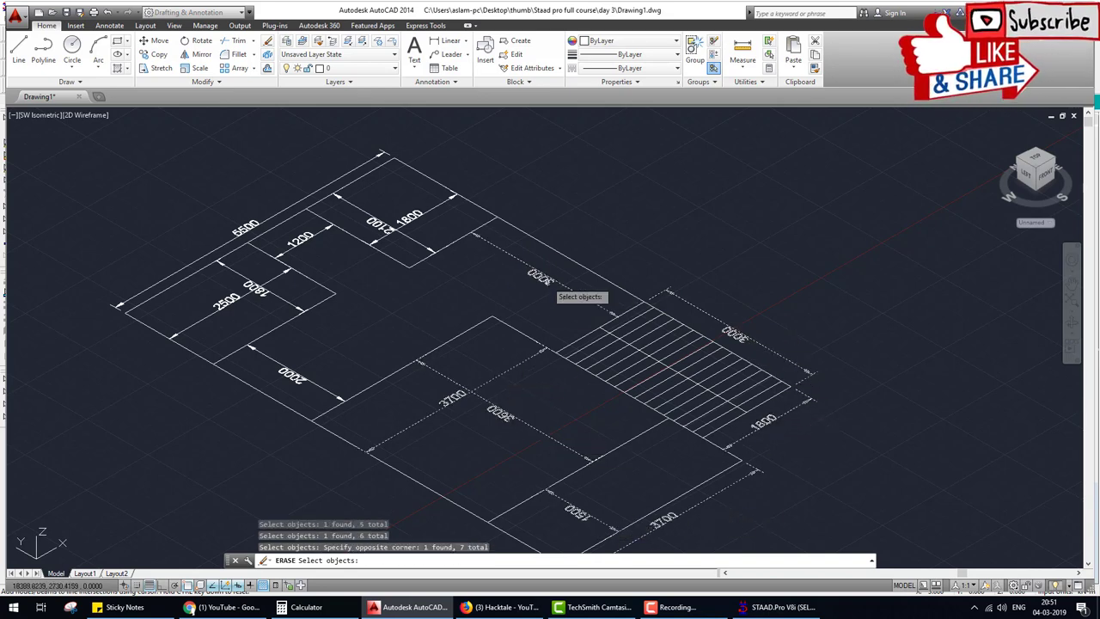
{"action": "left_click", "coordinate": [434, 242]}
{"action": "left_click", "coordinate": [417, 244]}
{"action": "left_click", "coordinate": [271, 269]}
{"action": "left_click", "coordinate": [243, 292]}
{"action": "left_click", "coordinate": [244, 251]}
{"action": "left_click", "coordinate": [251, 221]}
{"action": "left_click", "coordinate": [326, 385]}
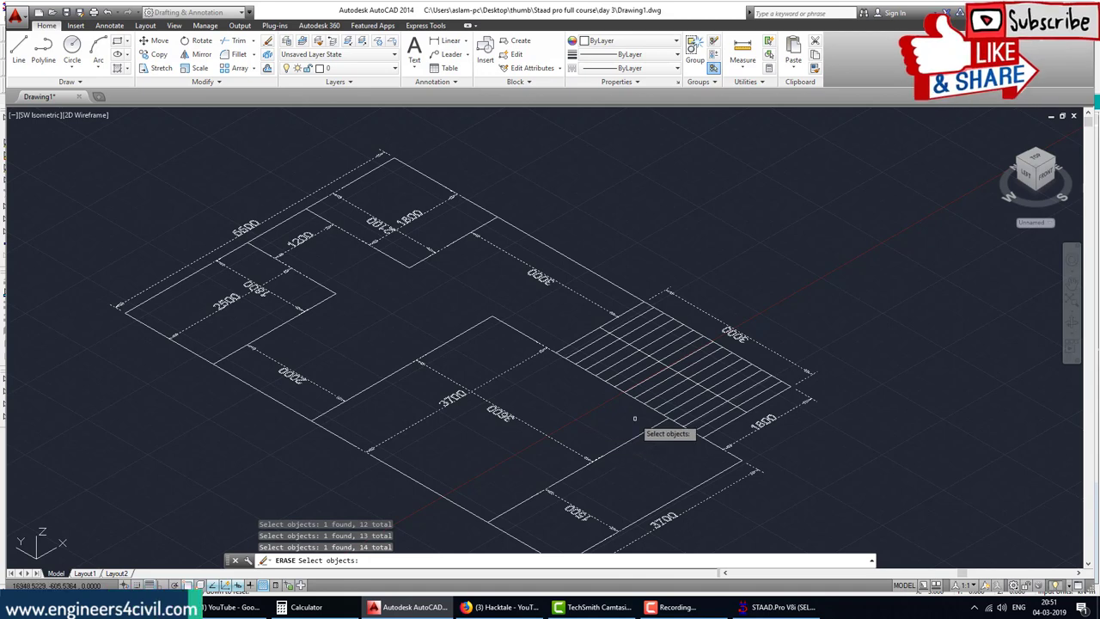
{"action": "key", "text": "Return"}
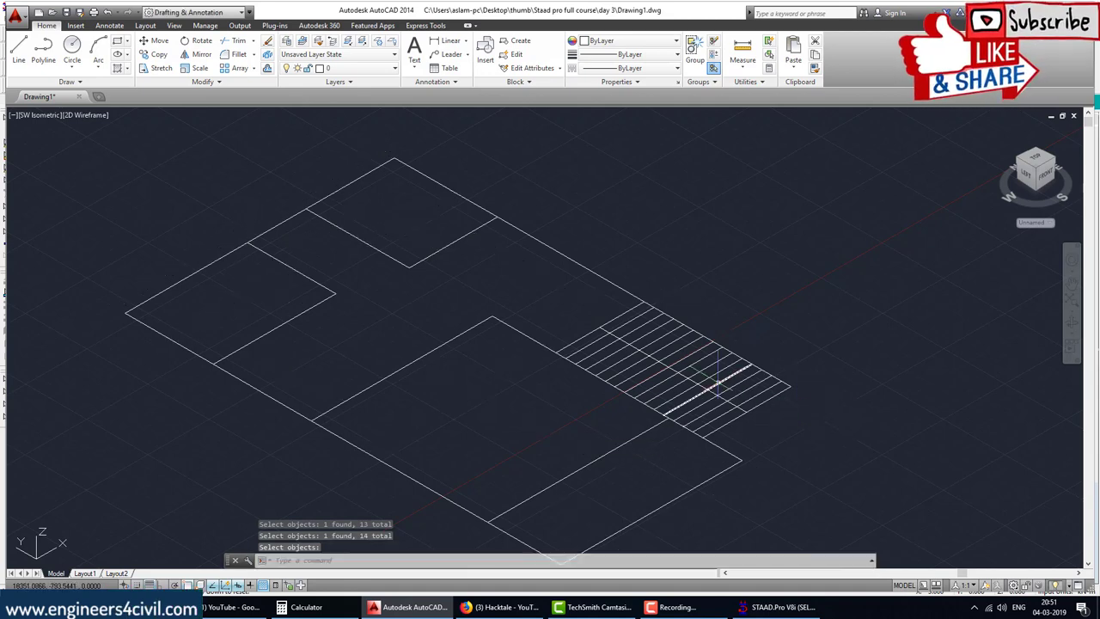
- Erase the staircase's tread lines and centre line from the plan, keeping only the staircase outline
{"action": "key", "text": "Return"}
{"action": "left_click", "coordinate": [767, 401]}
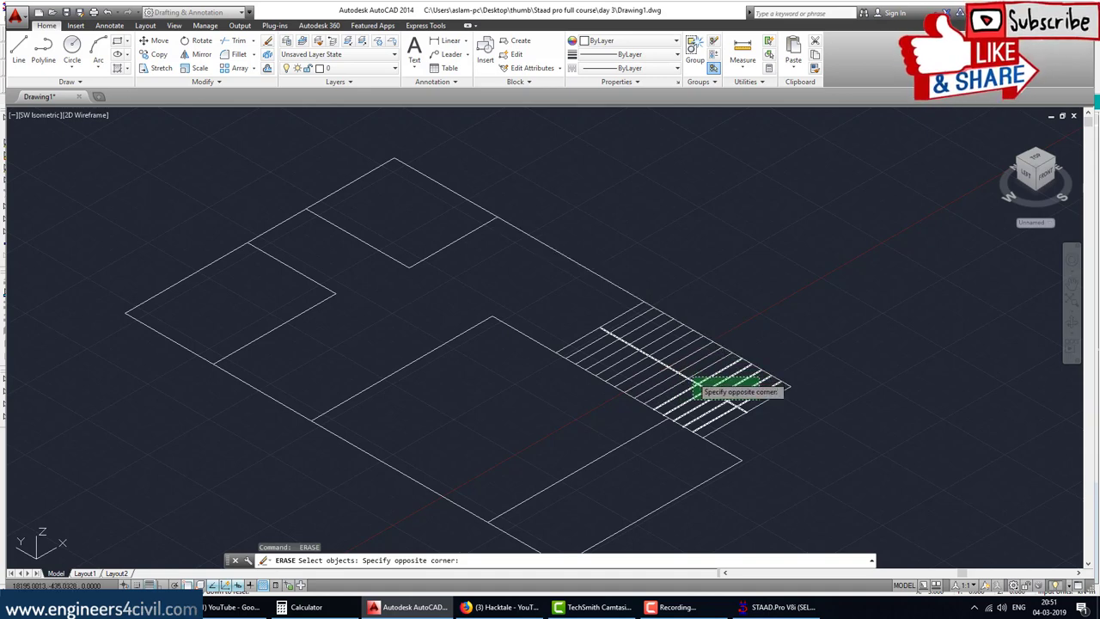
{"action": "left_click", "coordinate": [694, 379]}
{"action": "key", "text": "Return"}
{"action": "key", "text": "Return"}
{"action": "left_click", "coordinate": [702, 393]}
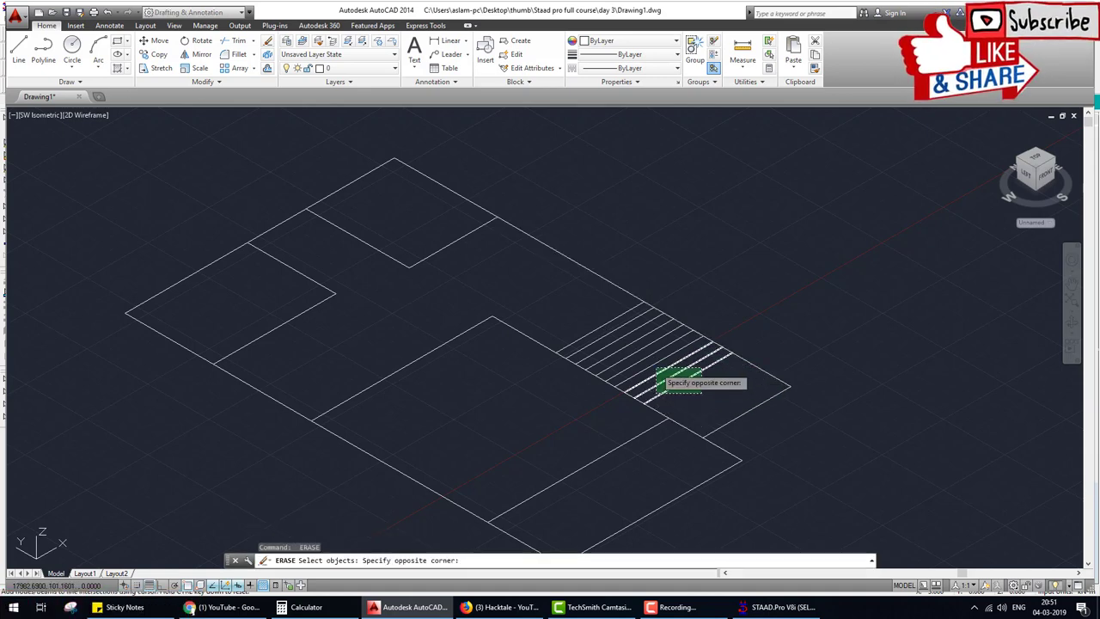
{"action": "left_click", "coordinate": [657, 371]}
{"action": "key", "text": "Return"}
{"action": "key", "text": "Return"}
{"action": "left_click", "coordinate": [658, 370]}
{"action": "key", "text": "Return"}
{"action": "key", "text": "Return"}
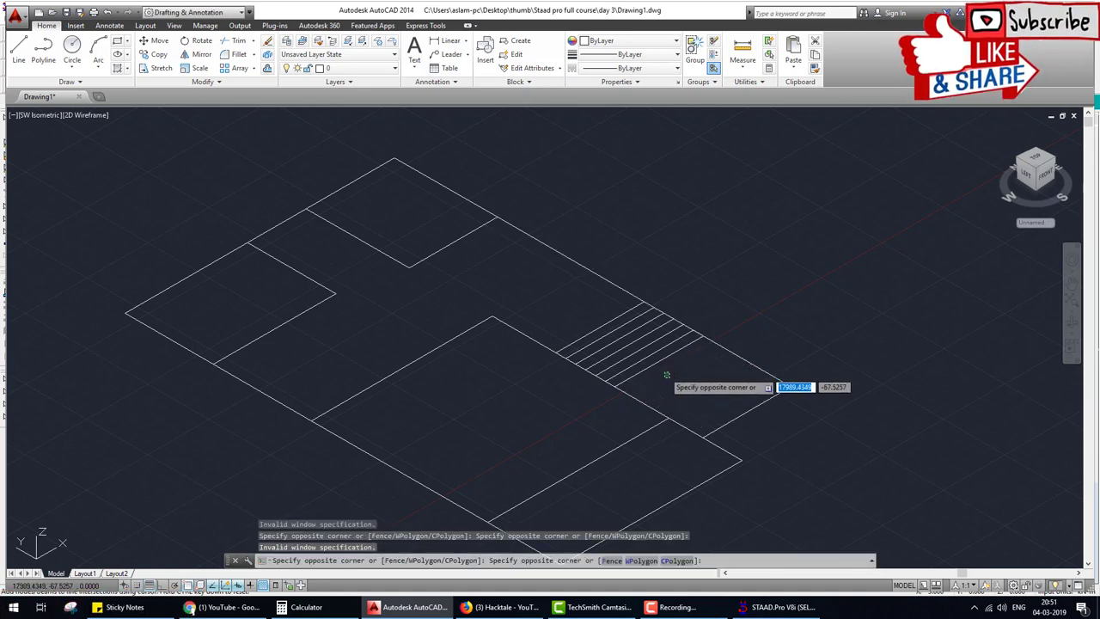
{"action": "key", "text": "Escape"}
{"action": "key", "text": "Return"}
{"action": "left_click", "coordinate": [692, 378]}
{"action": "left_click", "coordinate": [633, 344]}
{"action": "left_click", "coordinate": [632, 354]}
{"action": "key", "text": "Return"}
{"action": "key", "text": "Return"}
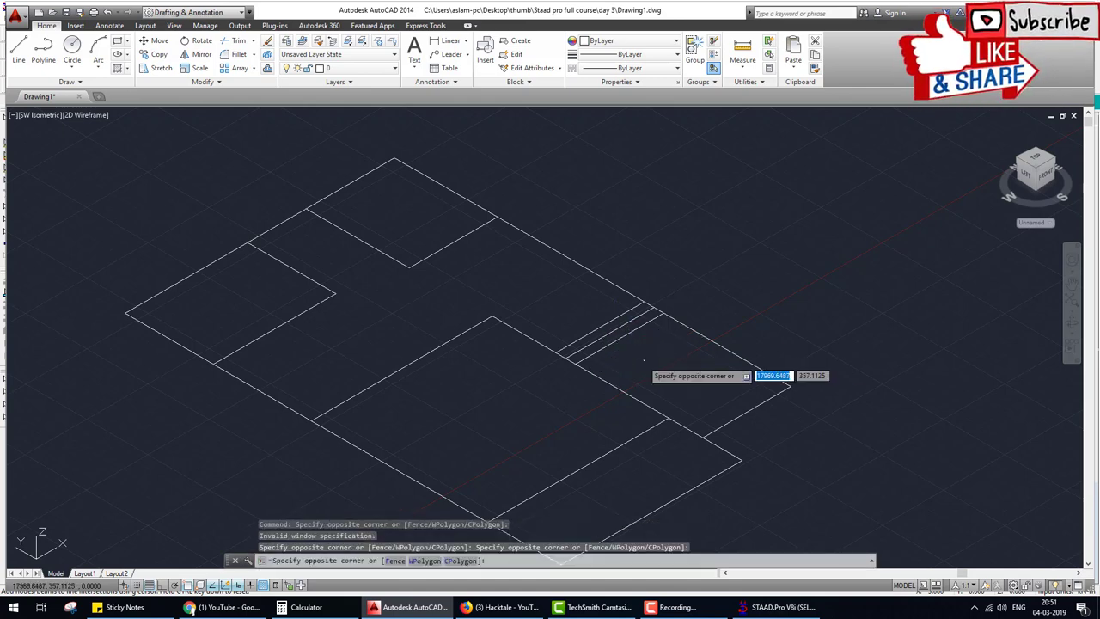
{"action": "left_click", "coordinate": [646, 364]}
{"action": "left_click", "coordinate": [620, 329]}
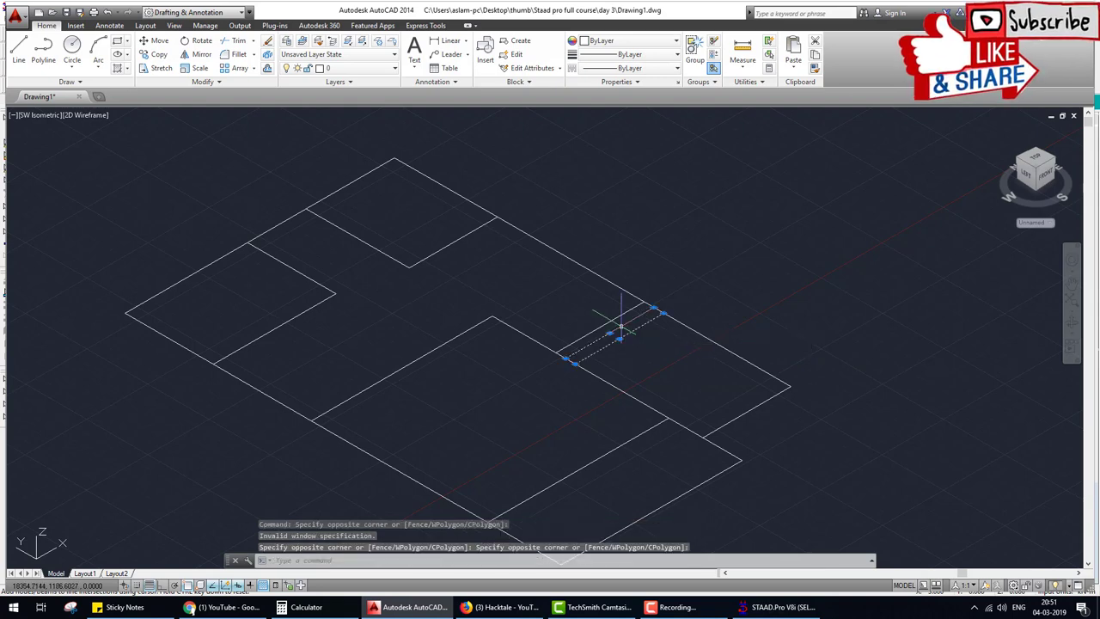
{"action": "key", "text": "Delete"}
- Set the plan to top view and save the drawing as m1 in AutoCAD 2013 Drawing format in the day 3 folder
{"action": "scroll", "coordinate": [712, 311], "scroll_direction": "down", "scroll_amount": 2}
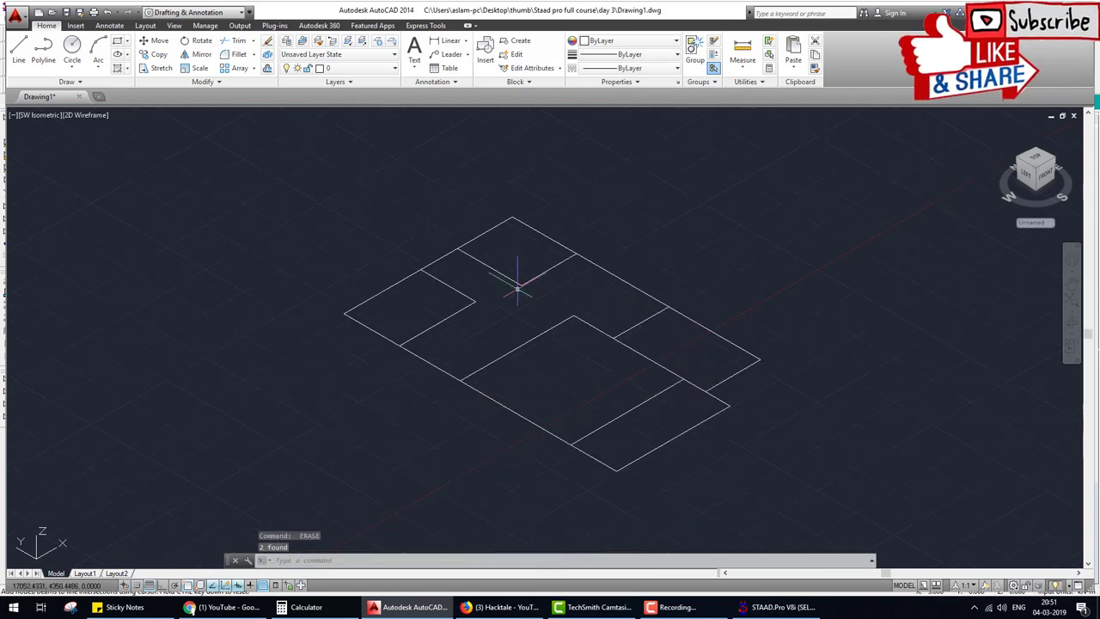
{"action": "left_click", "coordinate": [1036, 159]}
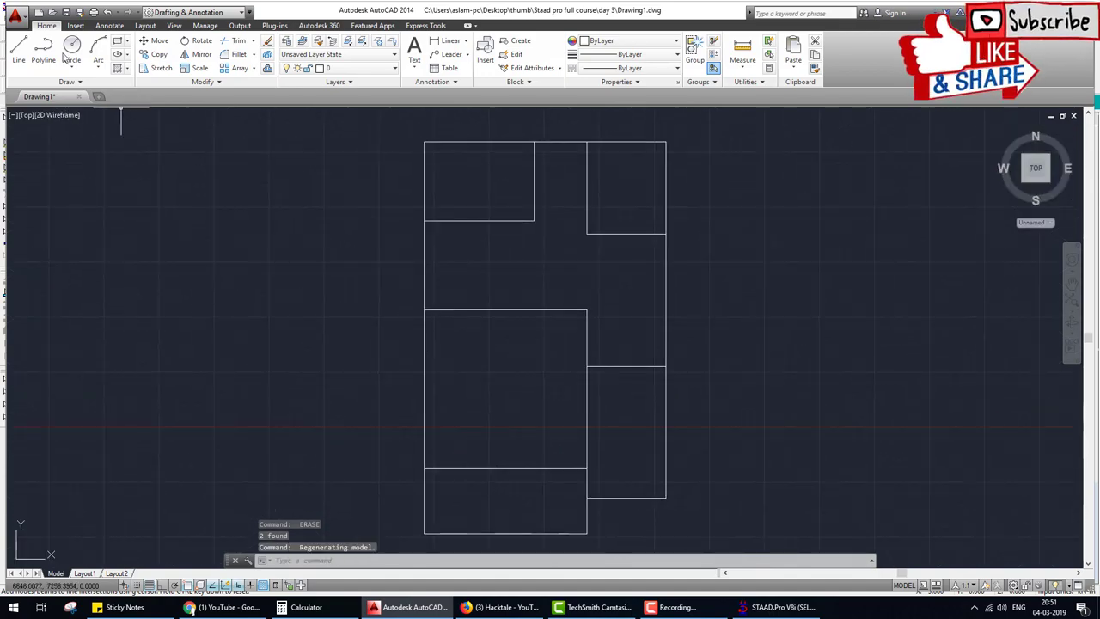
{"action": "left_click", "coordinate": [16, 13]}
{"action": "left_click", "coordinate": [43, 155]}
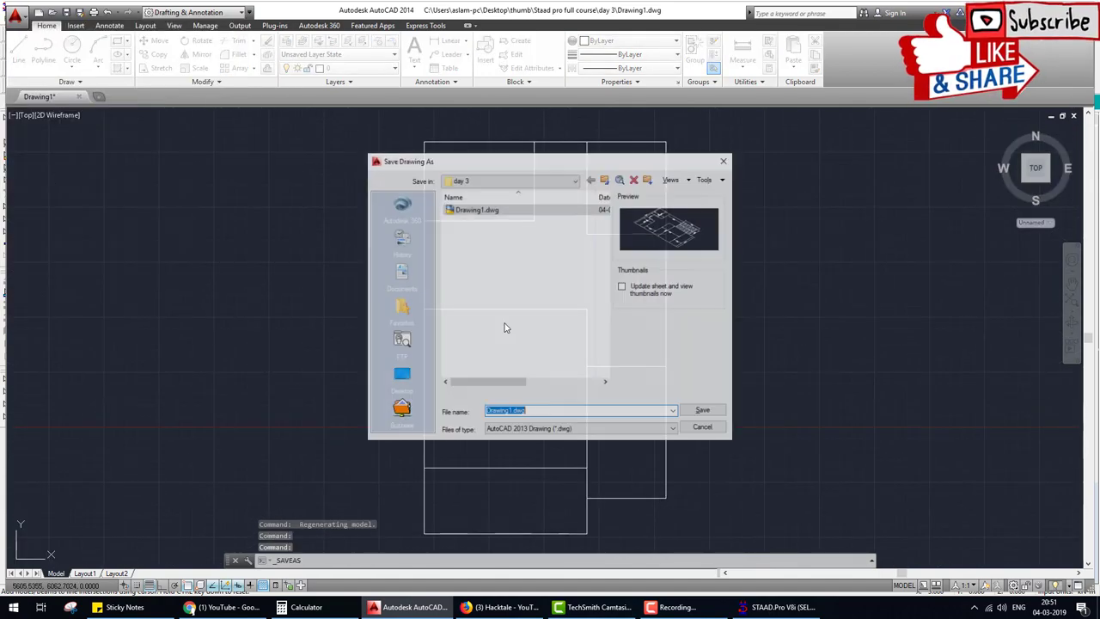
{"action": "left_click", "coordinate": [498, 246]}
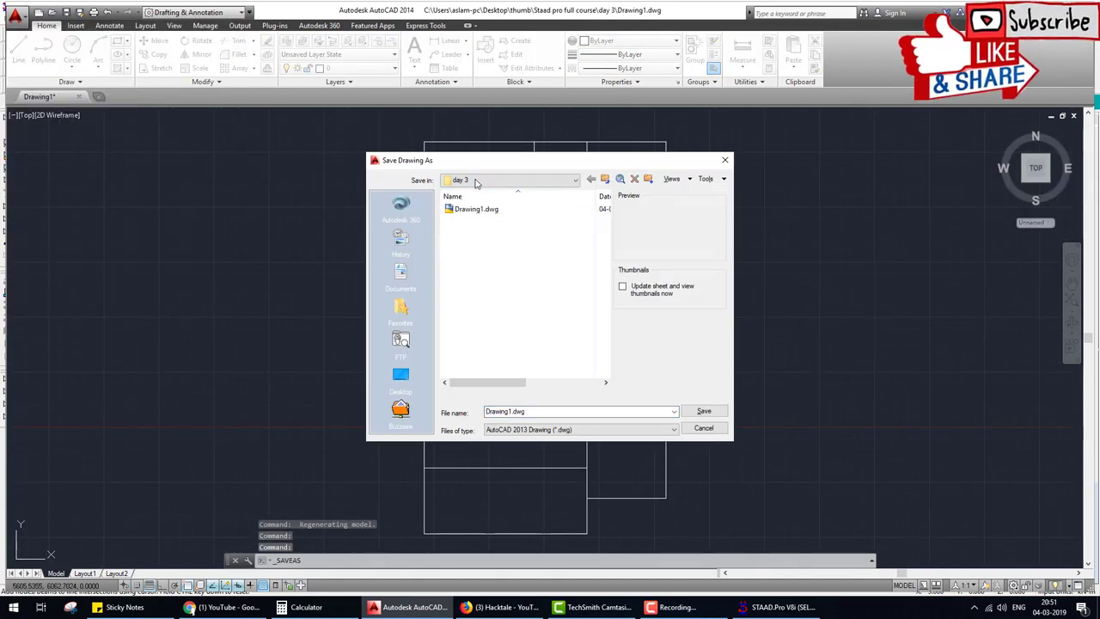
{"action": "double_click", "coordinate": [533, 412]}
{"action": "type", "text": "m1"}
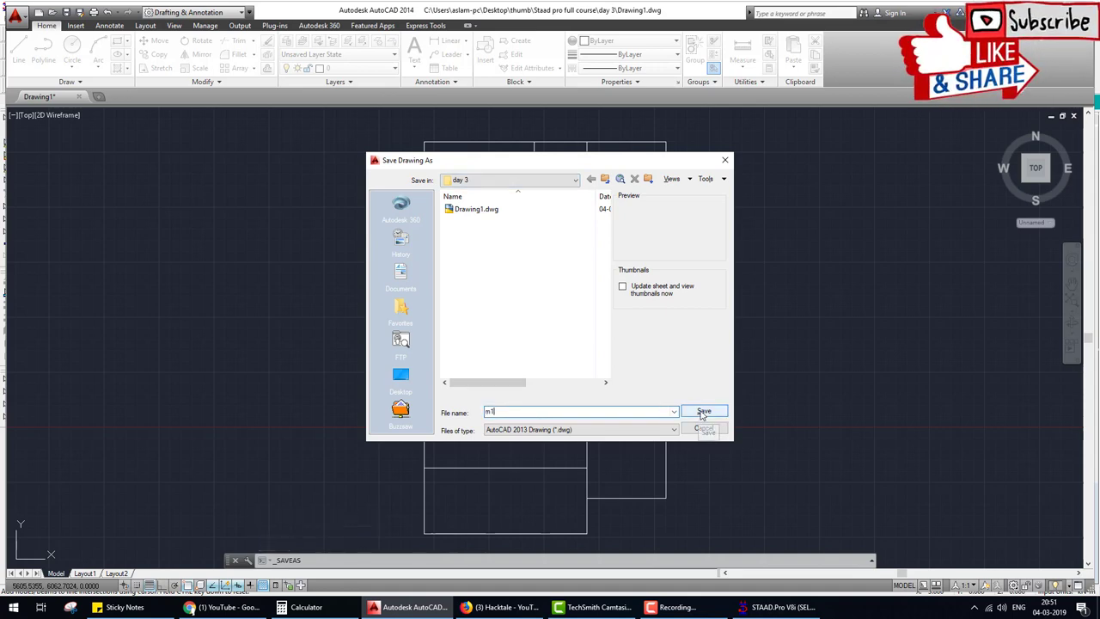
{"action": "left_click", "coordinate": [564, 430]}
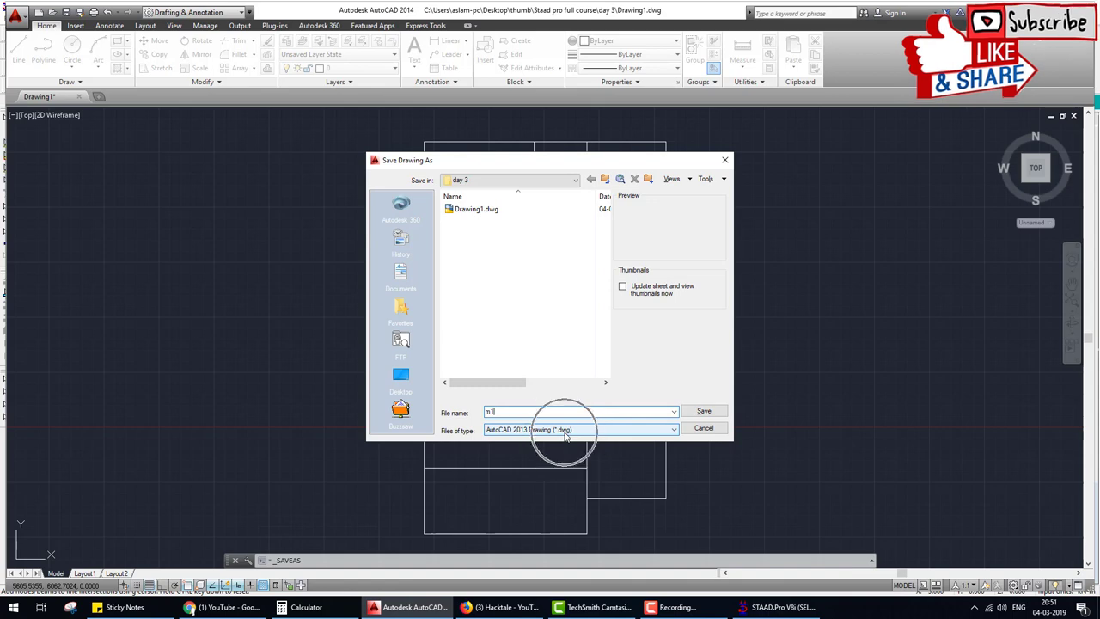
{"action": "left_click", "coordinate": [703, 411]}
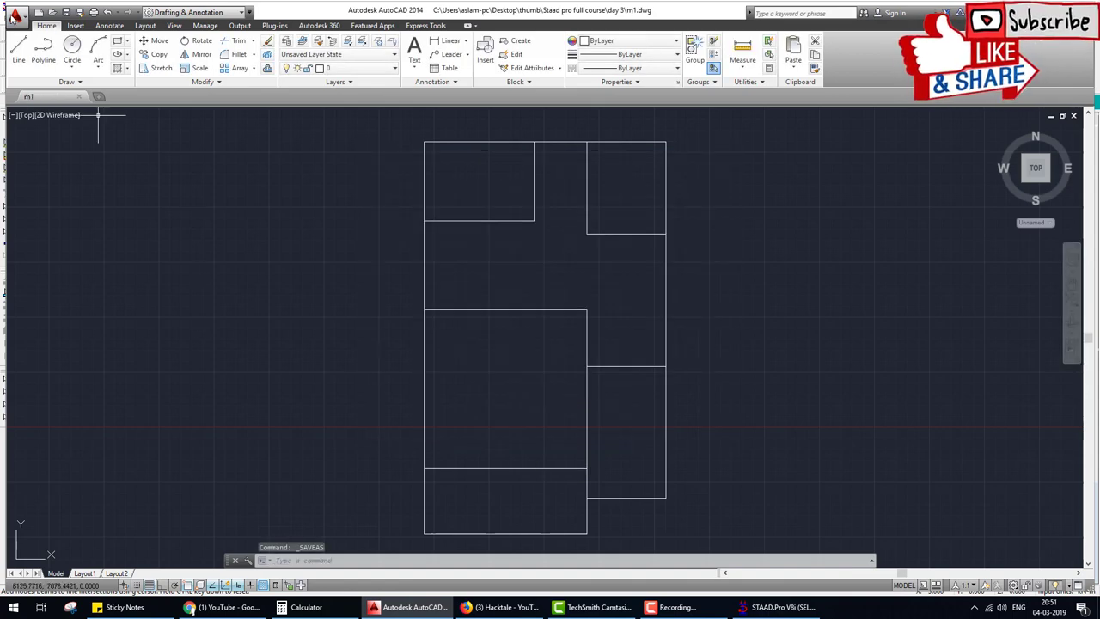
- Save the m1 drawing in AutoCAD 2013 DXF format, close AutoCAD and return to STAAD.Pro
{"action": "left_click", "coordinate": [15, 16]}
{"action": "left_click", "coordinate": [32, 160]}
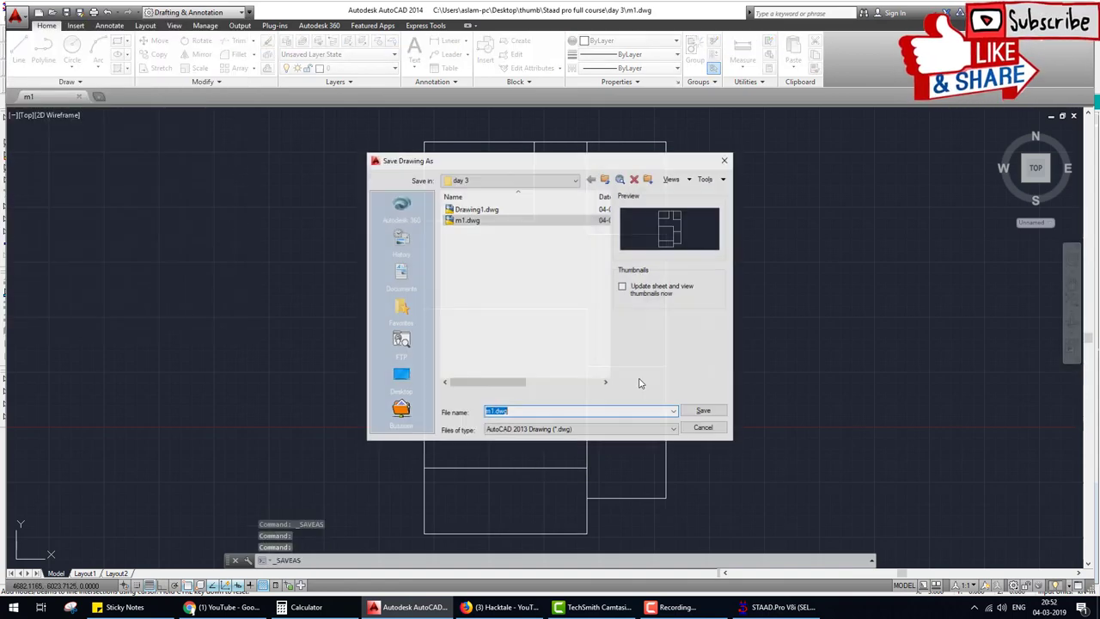
{"action": "left_click", "coordinate": [559, 430]}
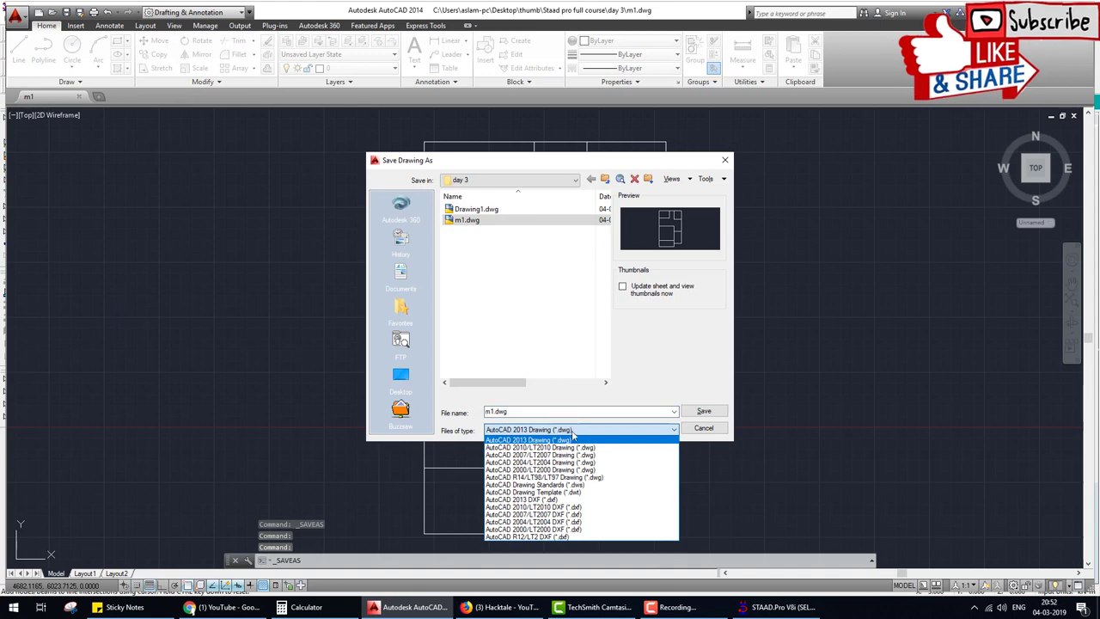
{"action": "left_click", "coordinate": [554, 505]}
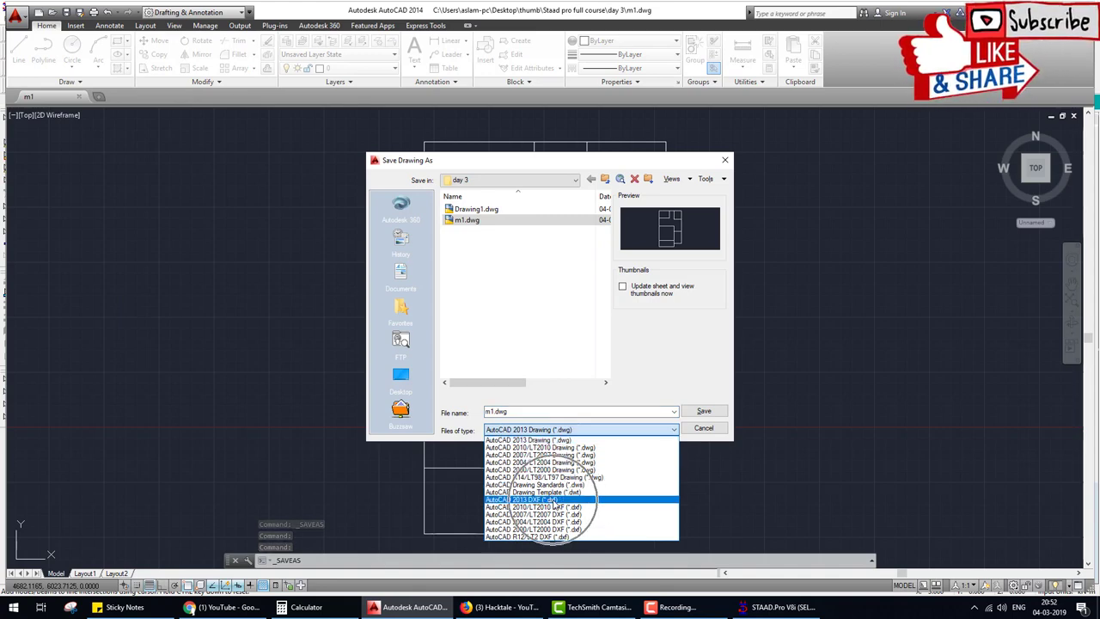
{"action": "left_click", "coordinate": [703, 410]}
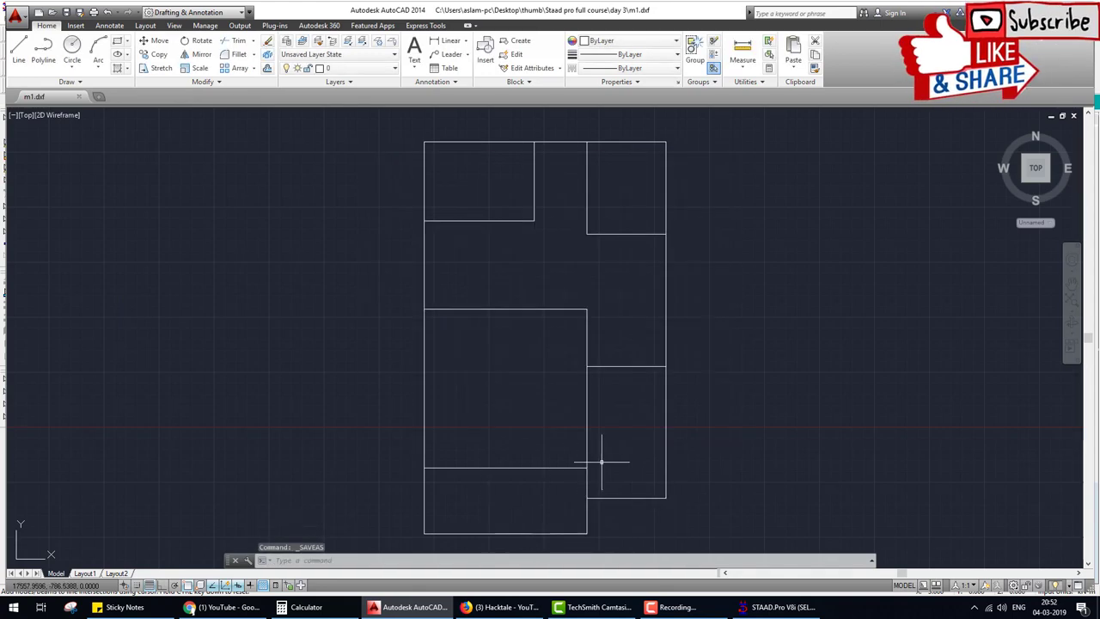
{"action": "left_click", "coordinate": [1090, 10]}
{"action": "left_click", "coordinate": [587, 326]}
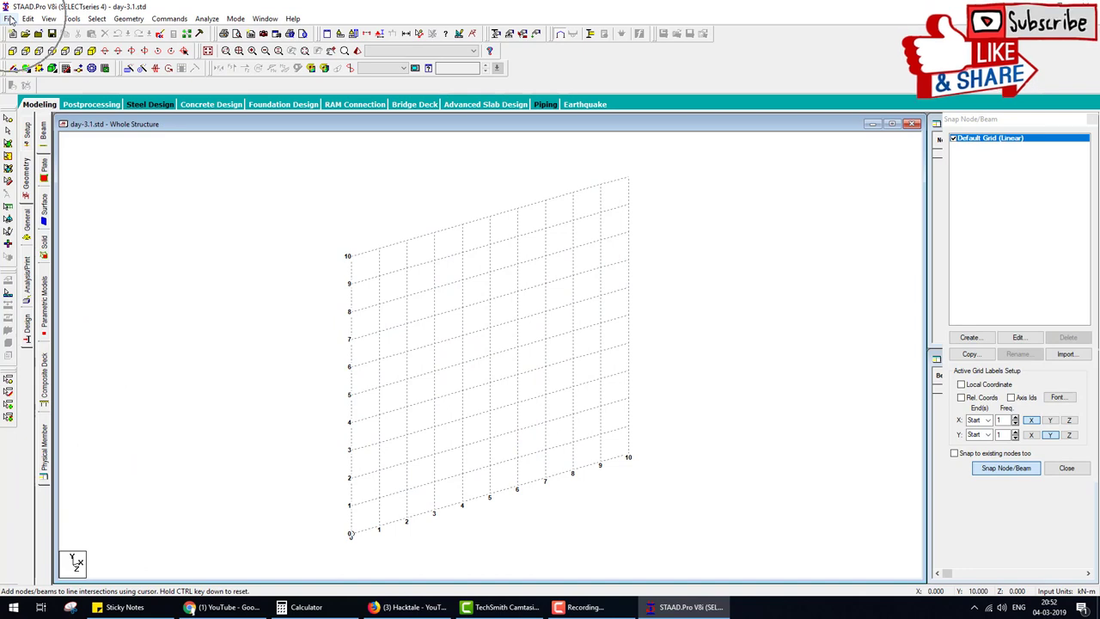
- Start a 3D DXF import and browse from the desktop's thumb folder through Staad pro full course to the day 3 folder
{"action": "left_click", "coordinate": [11, 18]}
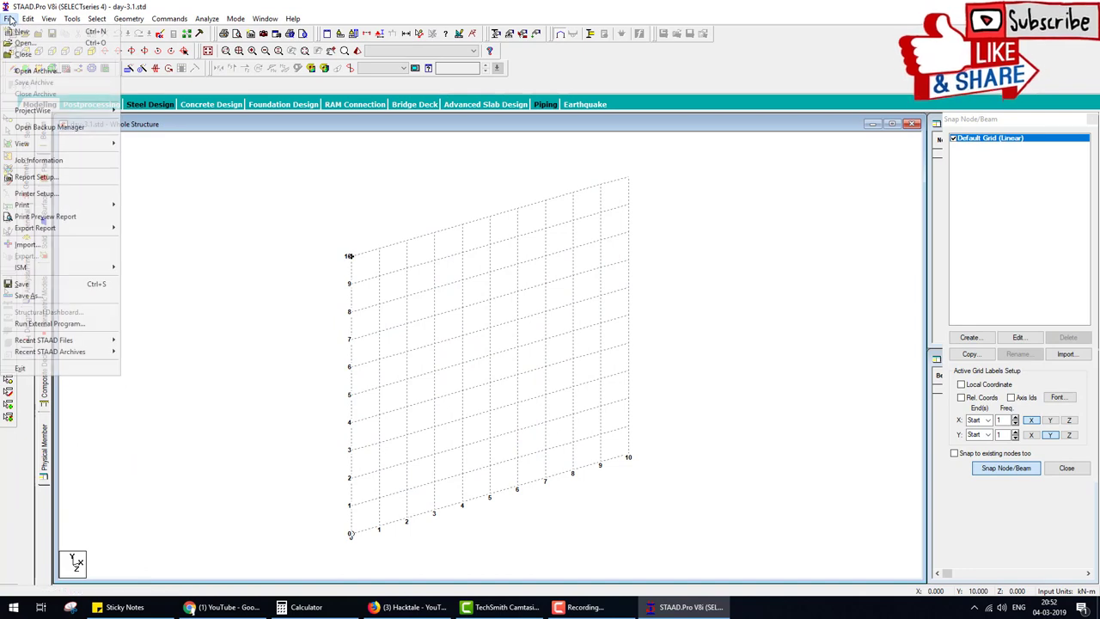
{"action": "left_click", "coordinate": [55, 247]}
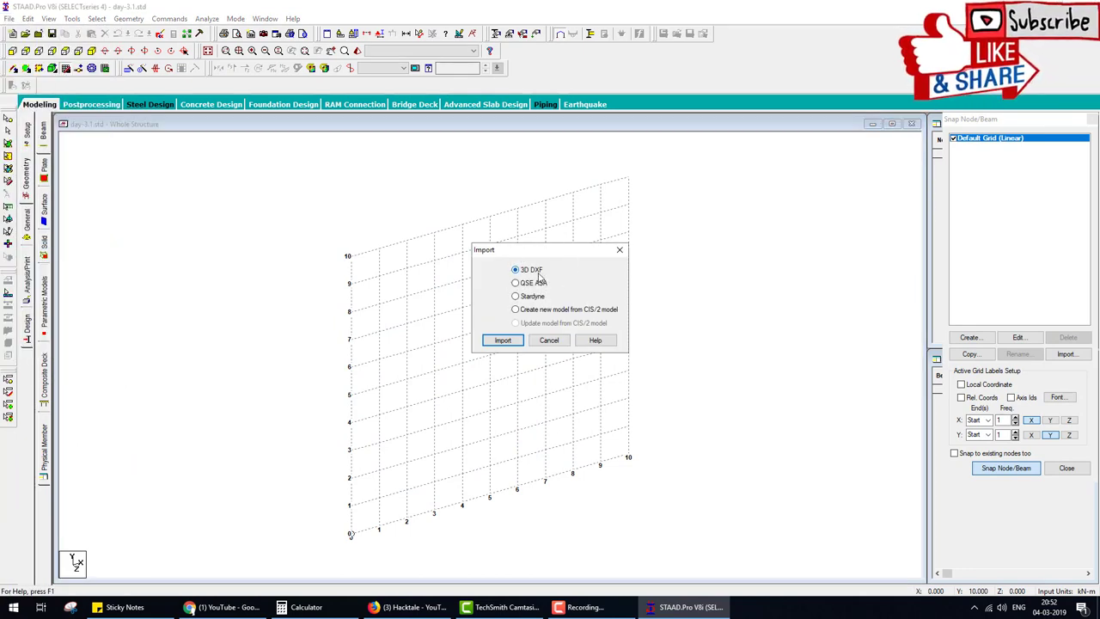
{"action": "left_click", "coordinate": [502, 341]}
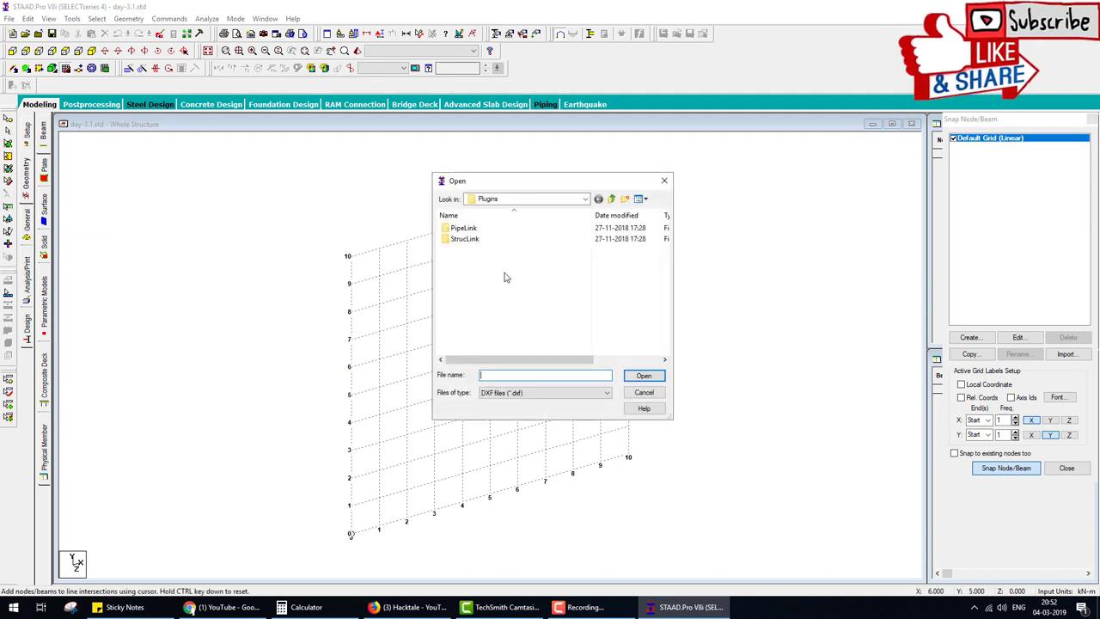
{"action": "left_click", "coordinate": [585, 199]}
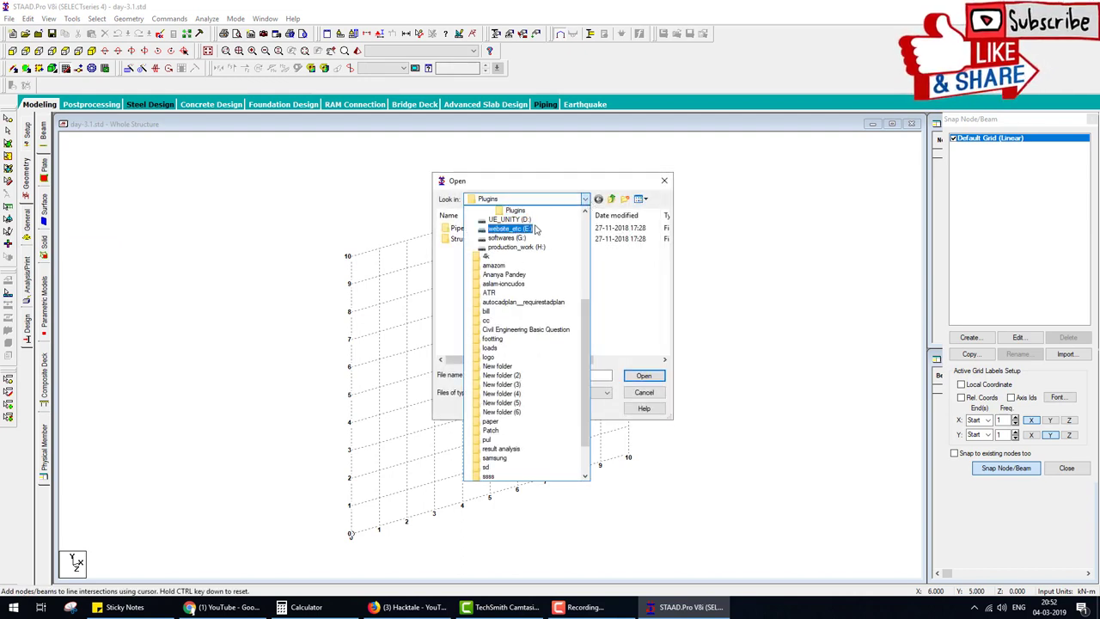
{"action": "scroll", "coordinate": [515, 244], "scroll_direction": "up", "scroll_amount": 6}
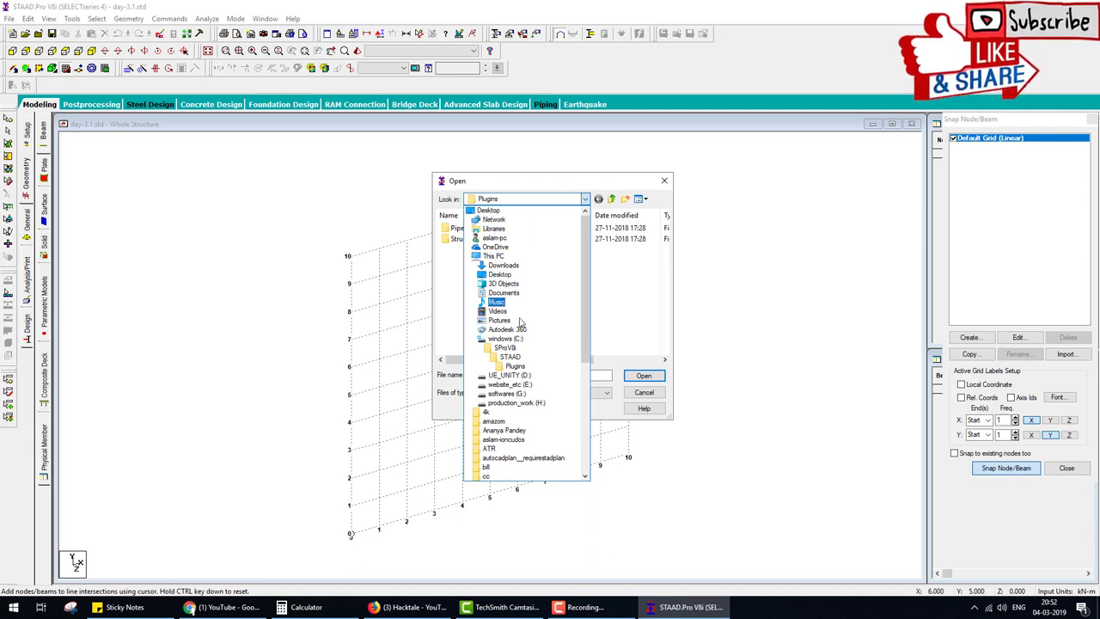
{"action": "left_click", "coordinate": [497, 211]}
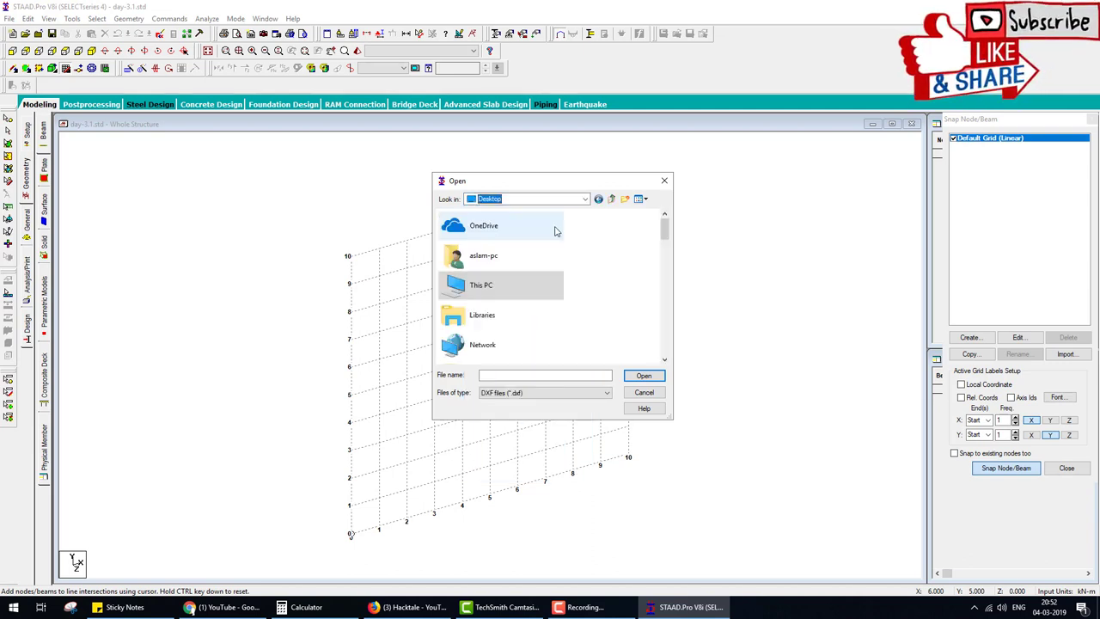
{"action": "left_click_drag", "start_coordinate": [665, 236], "coordinate": [665, 256]}
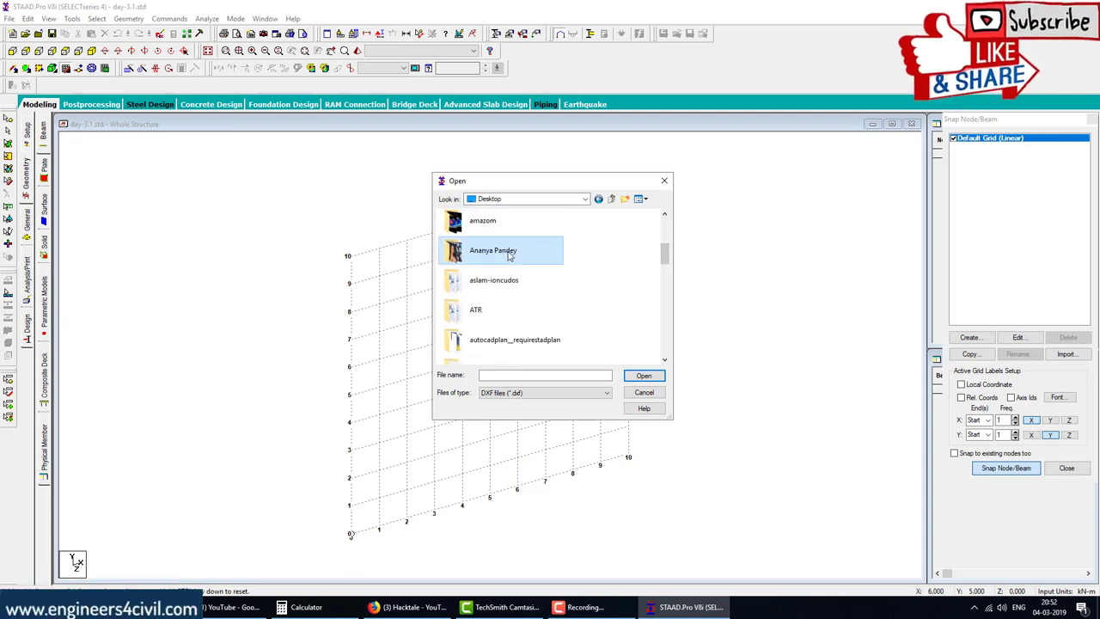
{"action": "scroll", "coordinate": [509, 256], "scroll_direction": "down", "scroll_amount": 5}
{"action": "double_click", "coordinate": [486, 288]}
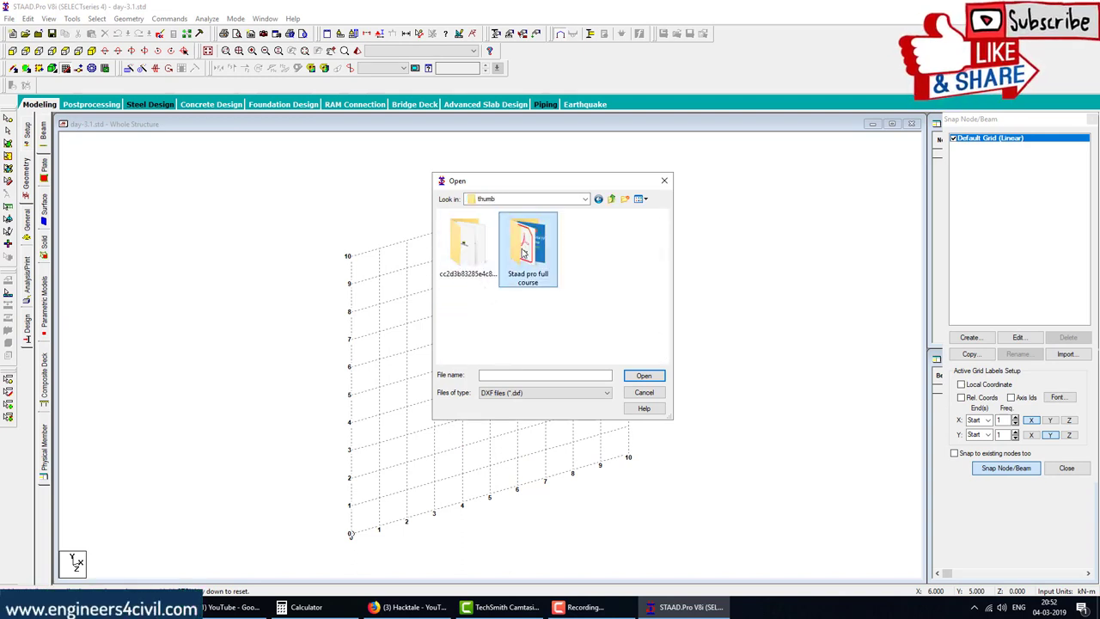
{"action": "double_click", "coordinate": [524, 249]}
{"action": "double_click", "coordinate": [463, 239]}
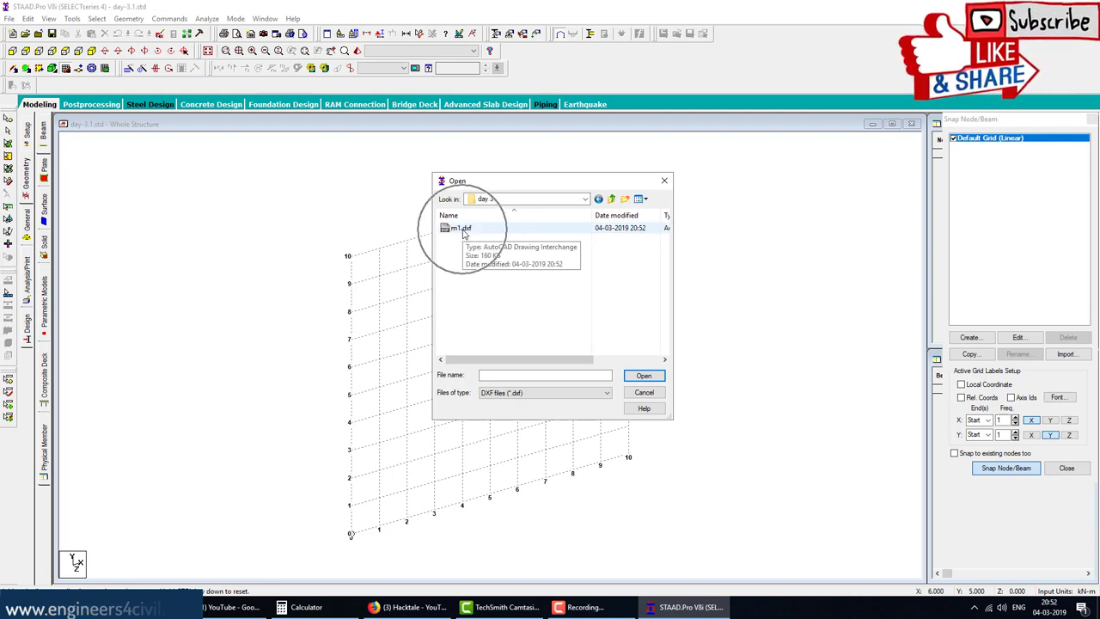
- Import m1.dxf with the Y Up structure convention and metre and kilonewton as input units
{"action": "left_click", "coordinate": [461, 228]}
{"action": "left_click", "coordinate": [644, 377]}
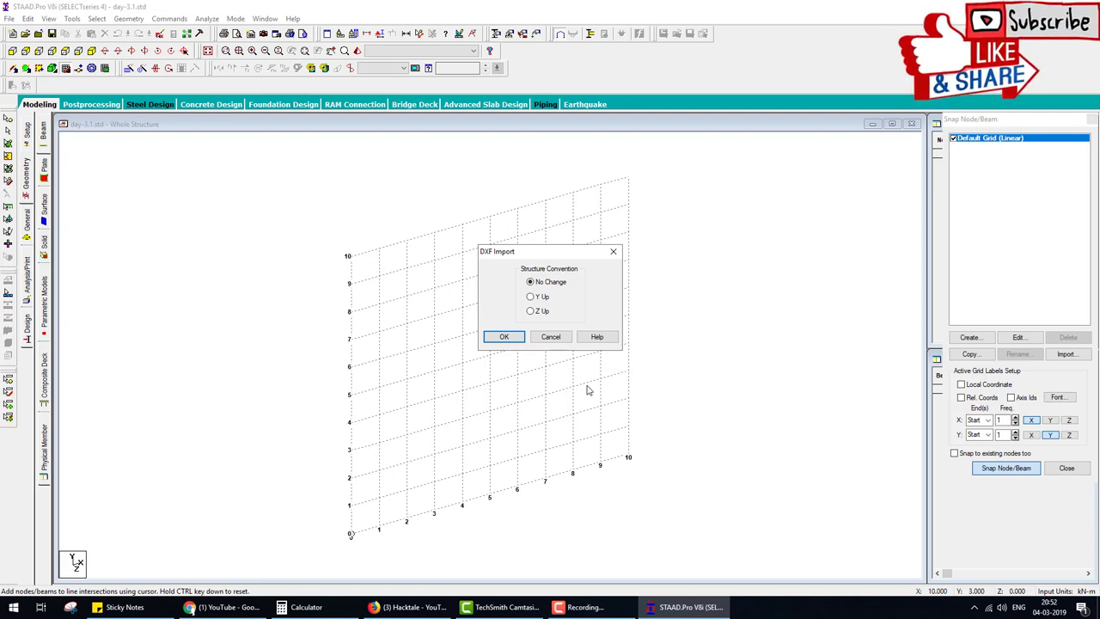
{"action": "left_click", "coordinate": [535, 297]}
{"action": "left_click", "coordinate": [519, 337]}
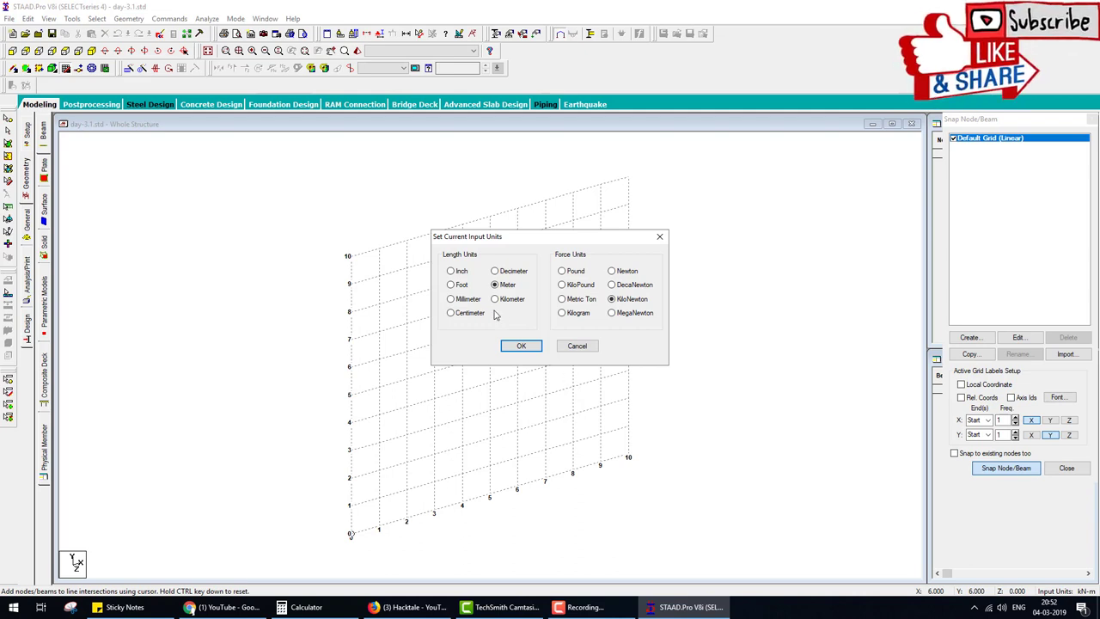
{"action": "left_click", "coordinate": [522, 346]}
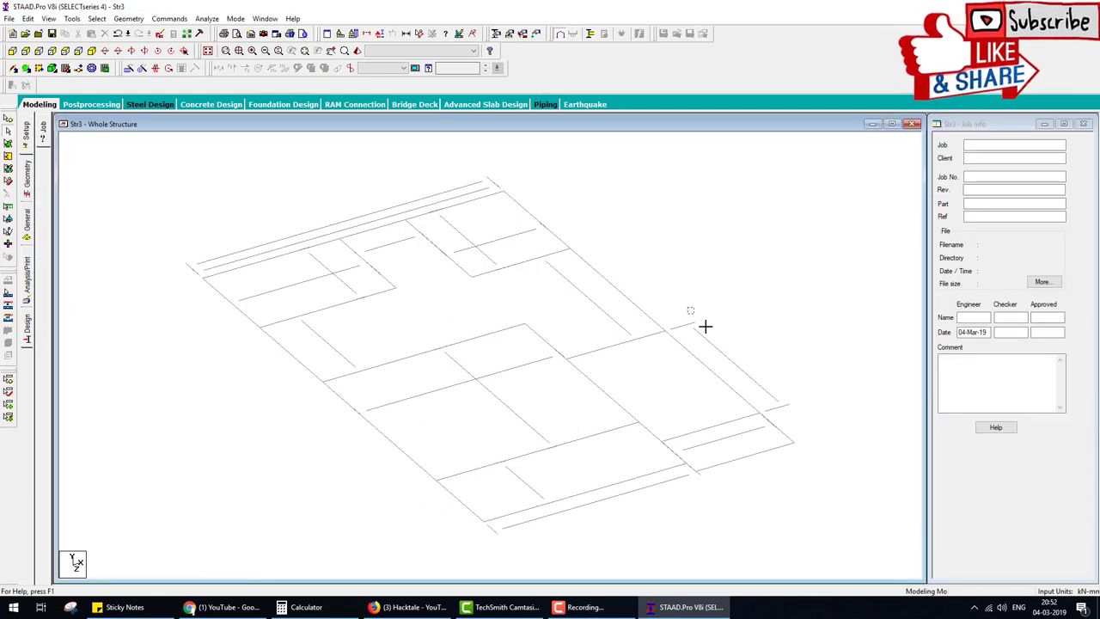
- Delete the long stray line that runs outside the plan parallel to its right-hand edge
{"action": "left_click", "coordinate": [765, 396]}
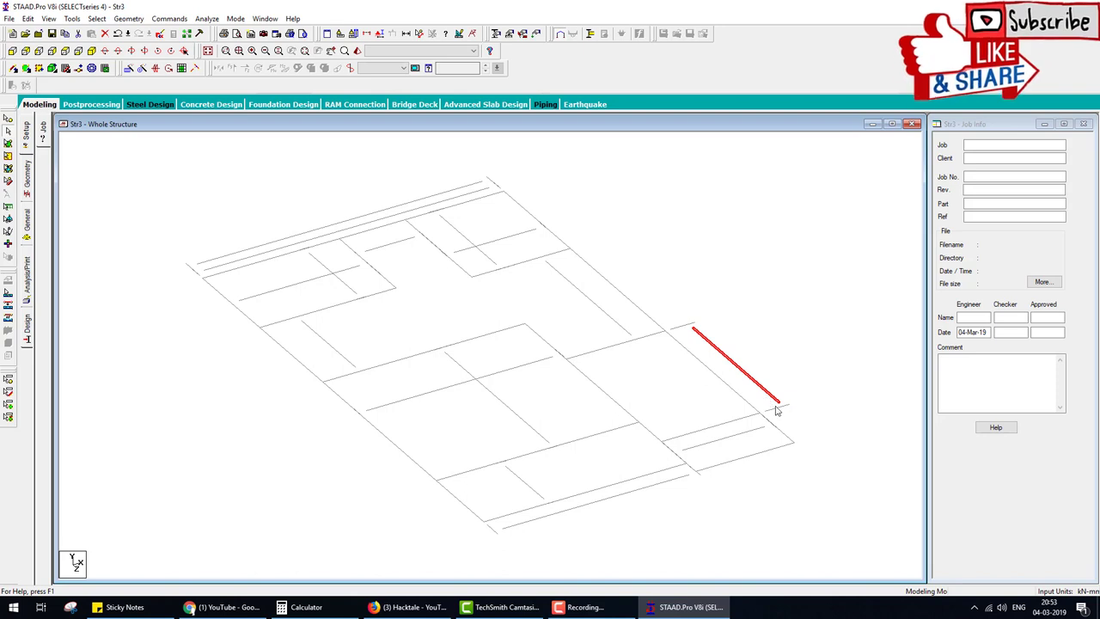
{"action": "key", "text": "Delete"}
{"action": "key", "text": "Return"}
{"action": "key", "text": "Return"}
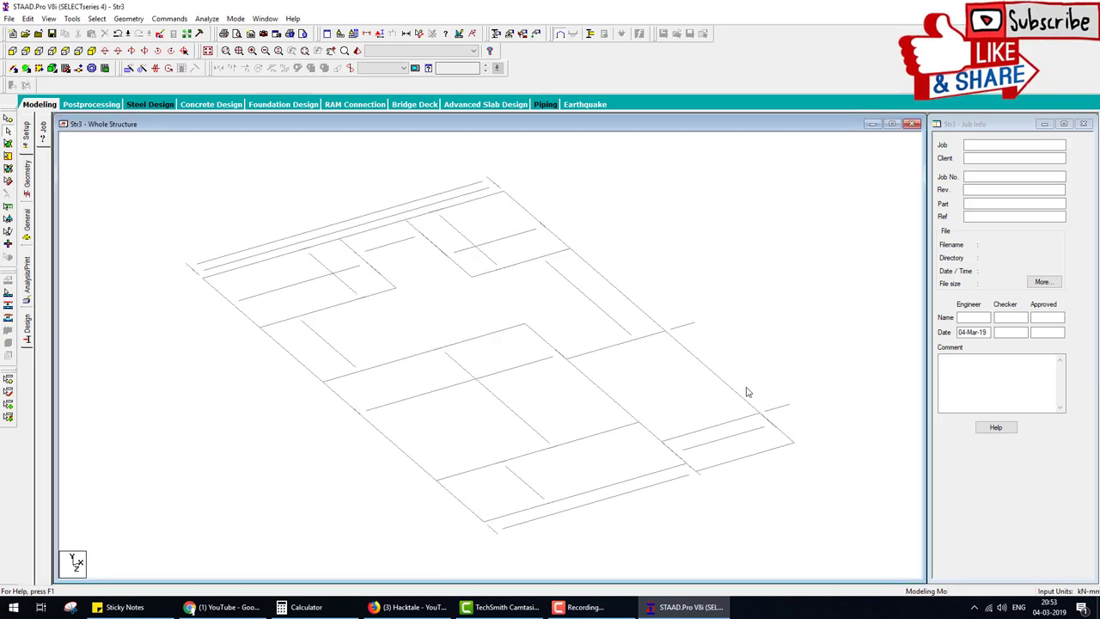
- Delete the remaining stray lines and short stubs around the plan's outline together with the loose lines crossing its rooms
{"action": "left_click", "coordinate": [771, 410]}
{"action": "left_click", "coordinate": [686, 326], "text": "ctrl"}
{"action": "left_click", "coordinate": [606, 500], "text": "ctrl"}
{"action": "left_click", "coordinate": [493, 530], "text": "ctrl"}
{"action": "left_click", "coordinate": [525, 483], "text": "ctrl"}
{"action": "left_click", "coordinate": [518, 422], "text": "ctrl"}
{"action": "left_click", "coordinate": [487, 377], "text": "ctrl"}
{"action": "left_click", "coordinate": [342, 357], "text": "ctrl"}
{"action": "left_click", "coordinate": [329, 274], "text": "ctrl"}
{"action": "left_click", "coordinate": [384, 246], "text": "ctrl"}
{"action": "left_click", "coordinate": [475, 247], "text": "ctrl"}
{"action": "left_click", "coordinate": [348, 229], "text": "ctrl"}
{"action": "left_click", "coordinate": [356, 222], "text": "ctrl"}
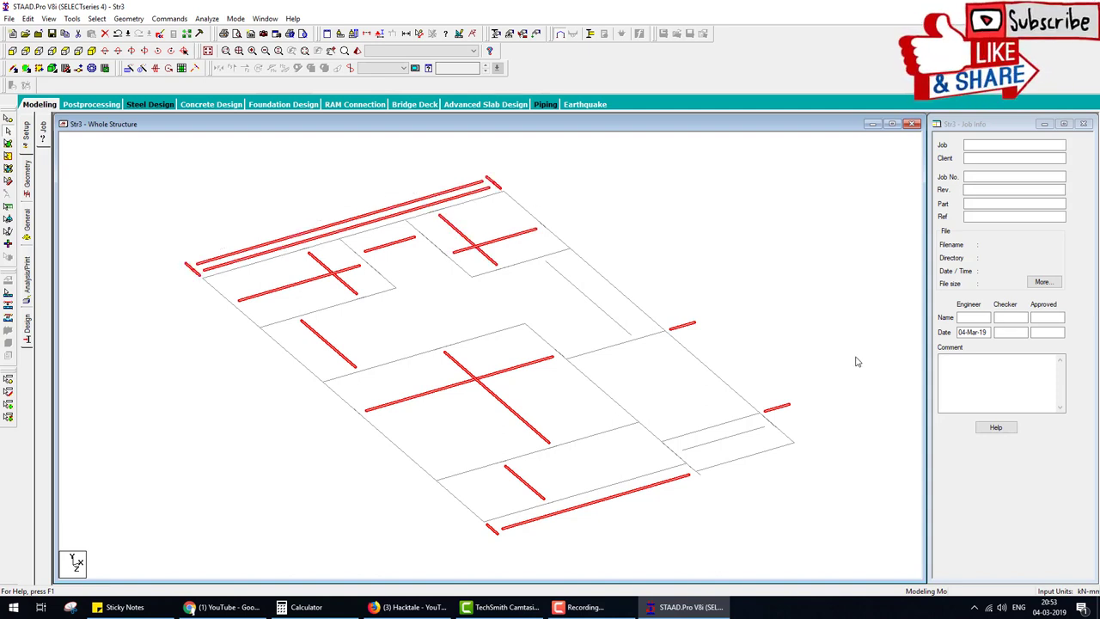
{"action": "key", "text": "Delete"}
{"action": "key", "text": "Return"}
- Delete the loose line in the passage and the lines of the narrow strip projecting at the plan's front-right corner
{"action": "left_click", "coordinate": [626, 325]}
{"action": "key", "text": "Delete"}
{"action": "key", "text": "Return"}
{"action": "left_click", "coordinate": [746, 442]}
{"action": "key", "text": "Delete"}
{"action": "key", "text": "Return"}
{"action": "left_click", "coordinate": [767, 461]}
{"action": "key", "text": "Delete"}
{"action": "key", "text": "Return"}
{"action": "left_click", "coordinate": [788, 445]}
{"action": "key", "text": "Delete"}
{"action": "key", "text": "Return"}
{"action": "left_click", "coordinate": [720, 477]}
{"action": "key", "text": "Delete"}
{"action": "key", "text": "Return"}
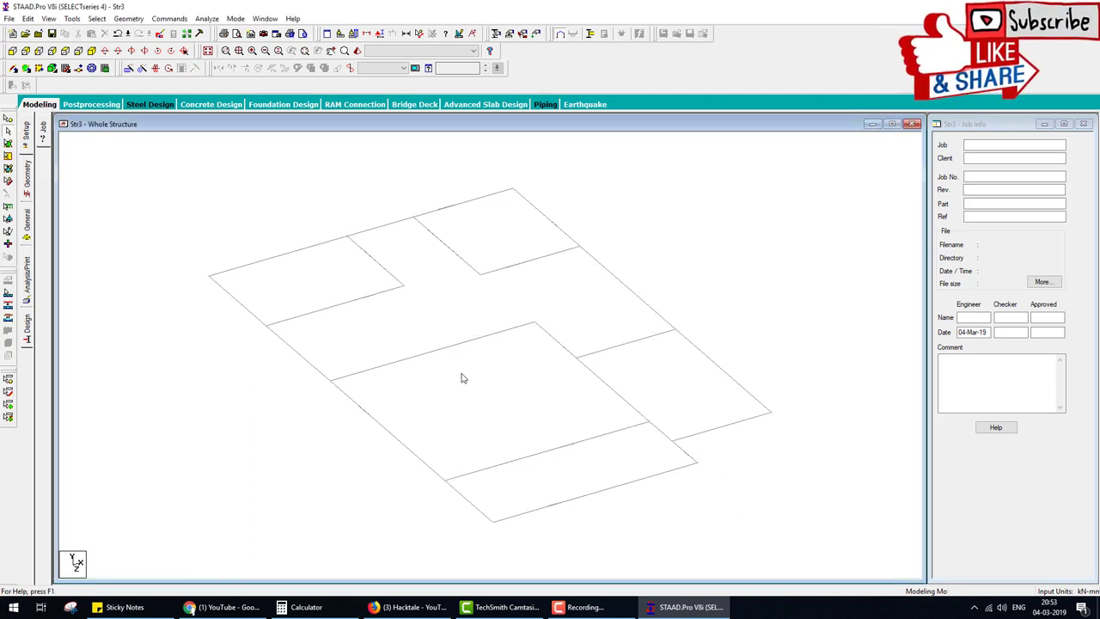
- In plan view, measure the node-to-node distance along the right outer edge from the rear corner to the lower room's rear beam
{"action": "left_click", "coordinate": [91, 50]}
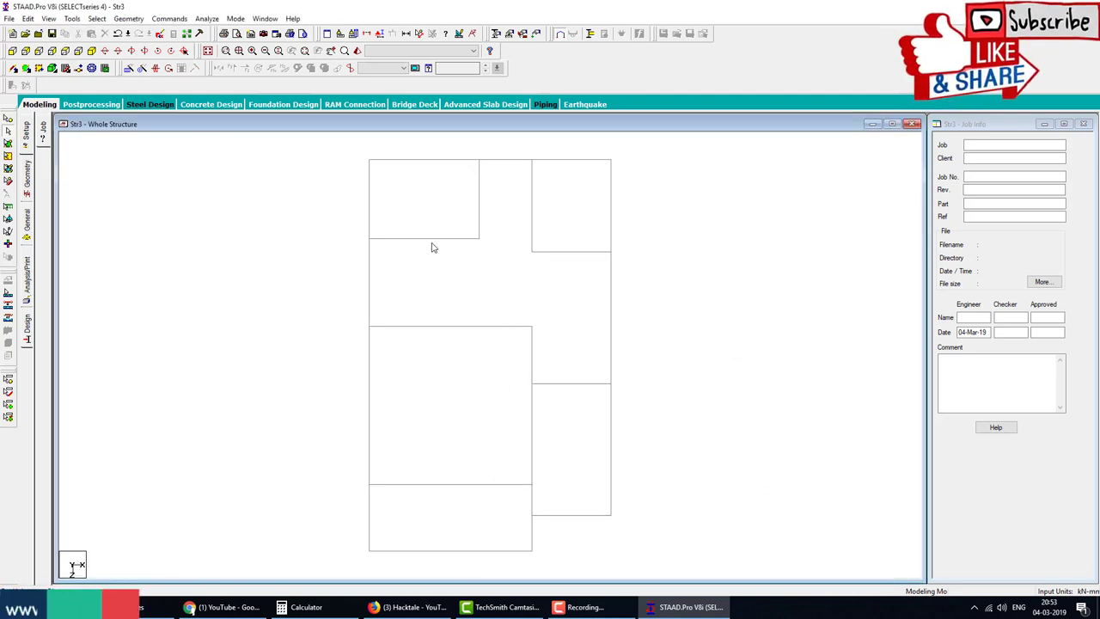
{"action": "left_click", "coordinate": [418, 33]}
{"action": "left_click", "coordinate": [604, 200]}
{"action": "left_click", "coordinate": [604, 381]}
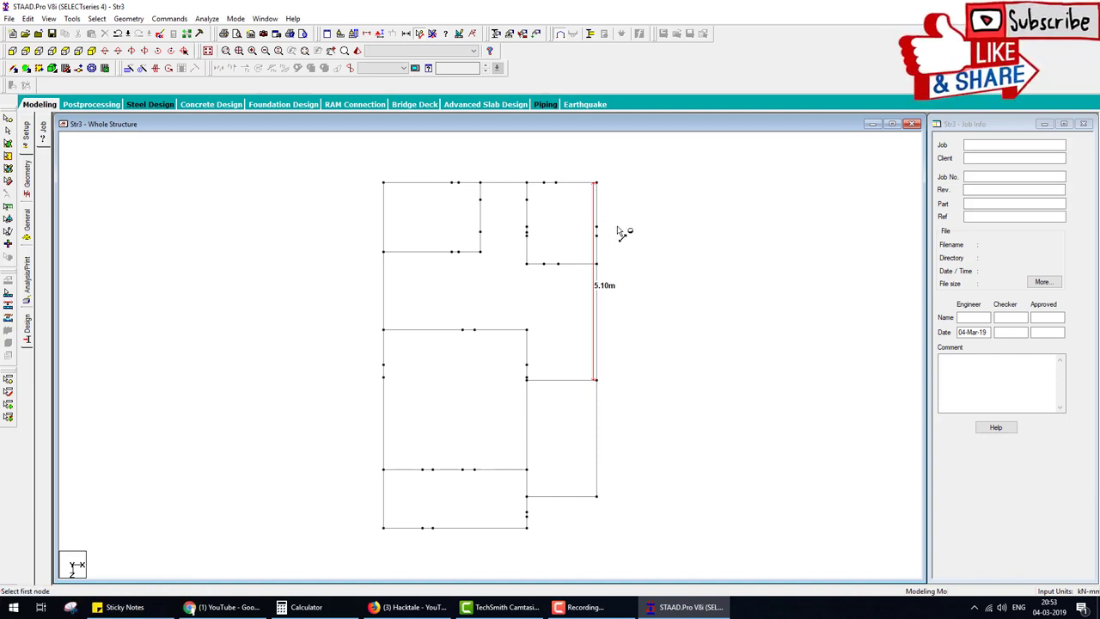
{"action": "mouse_move", "coordinate": [604, 185]}
{"action": "left_mouse_down"}
{"action": "mouse_move", "coordinate": [614, 253]}
{"action": "mouse_move", "coordinate": [600, 263]}
{"action": "mouse_move", "coordinate": [613, 271]}
{"action": "mouse_move", "coordinate": [617, 378]}
{"action": "left_mouse_up"}
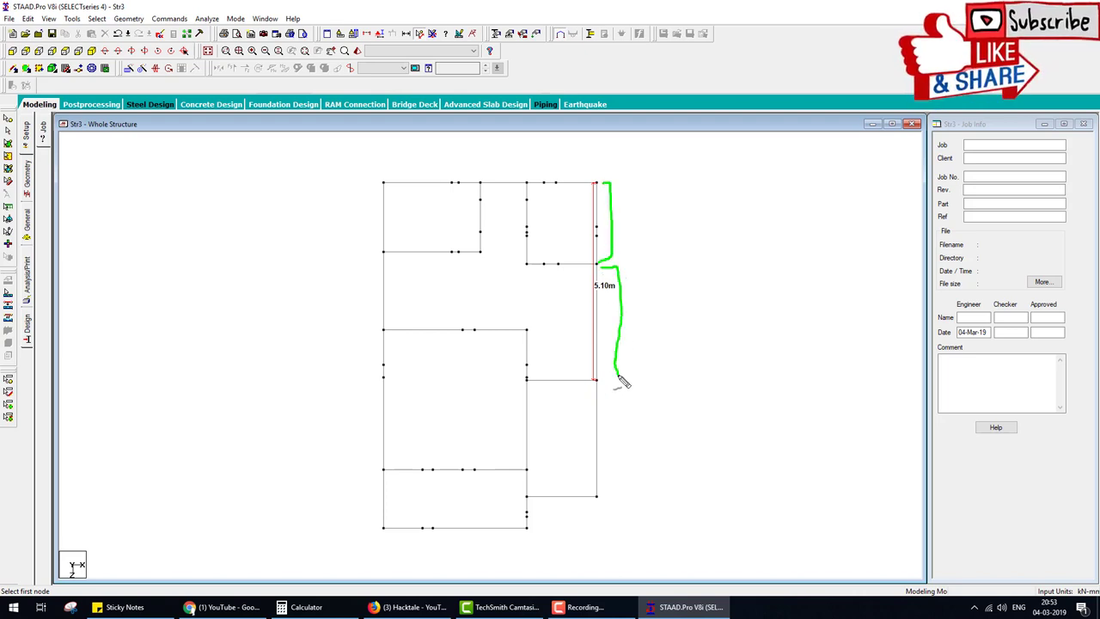
{"action": "key", "text": "Escape"}
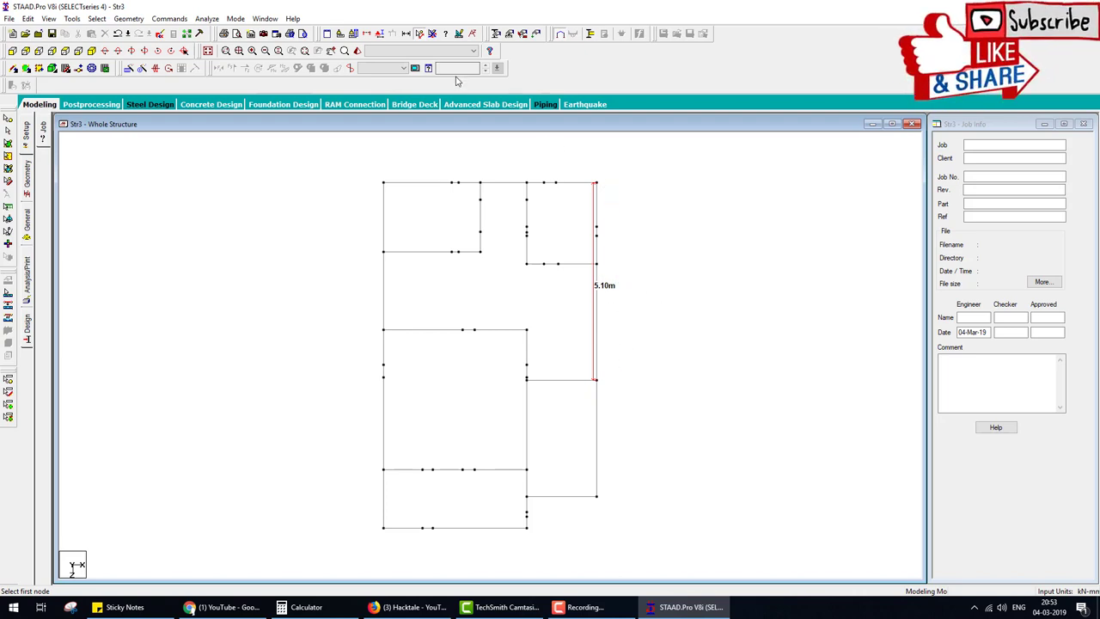
{"action": "key", "text": "Escape"}
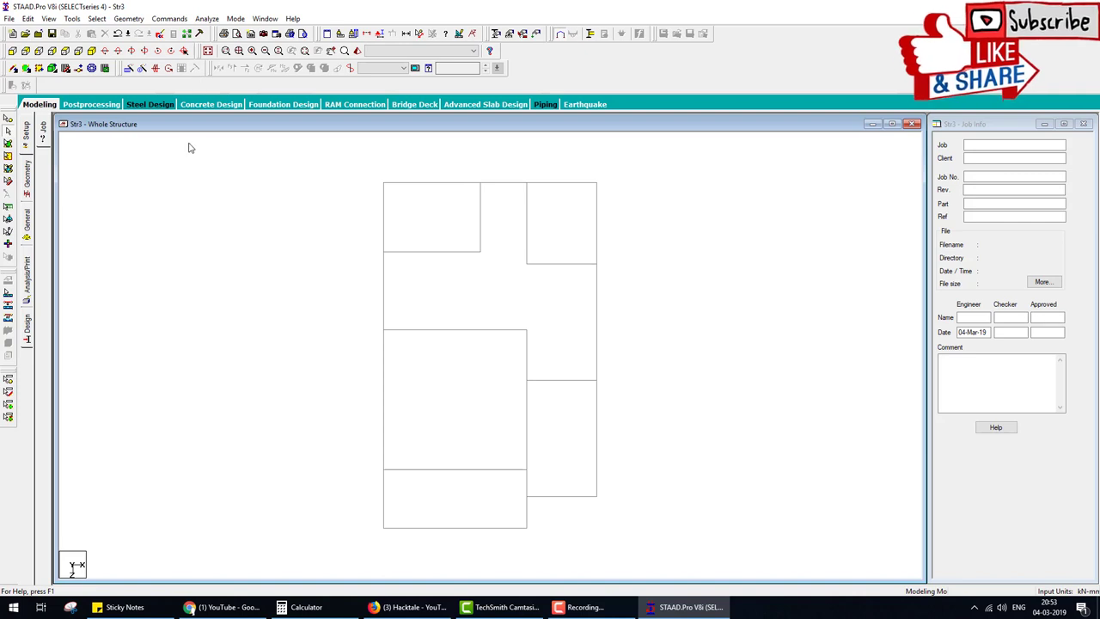
- Show the nodes in isometric view and examine whether the rear edge beam is divided at its crossing beams
{"action": "left_click", "coordinate": [104, 51]}
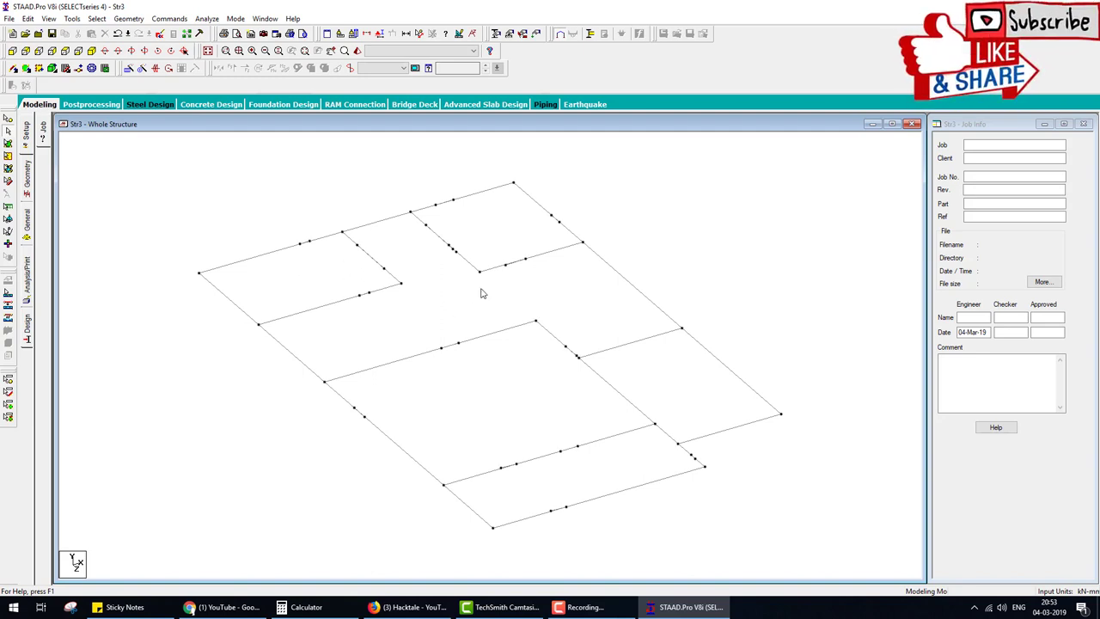
{"action": "left_click", "coordinate": [305, 243]}
{"action": "left_click", "coordinate": [318, 253]}
{"action": "key", "text": "ctrl+a"}
{"action": "left_click", "coordinate": [672, 369]}
{"action": "left_click", "coordinate": [259, 260]}
{"action": "left_click", "coordinate": [300, 259]}
{"action": "left_click", "coordinate": [232, 264]}
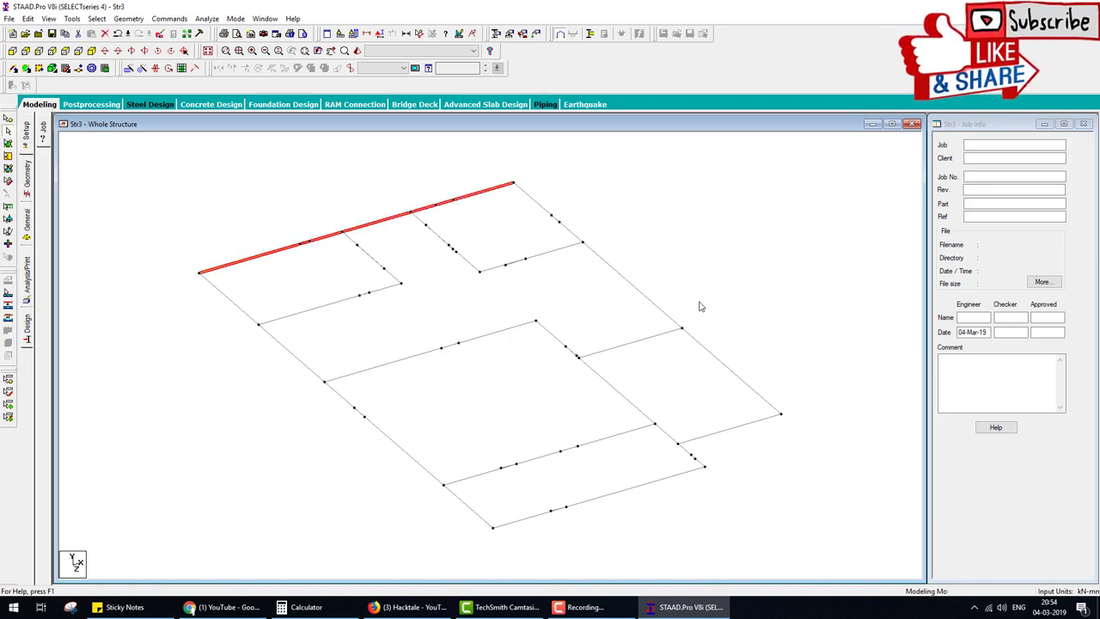
{"action": "left_click", "coordinate": [344, 264]}
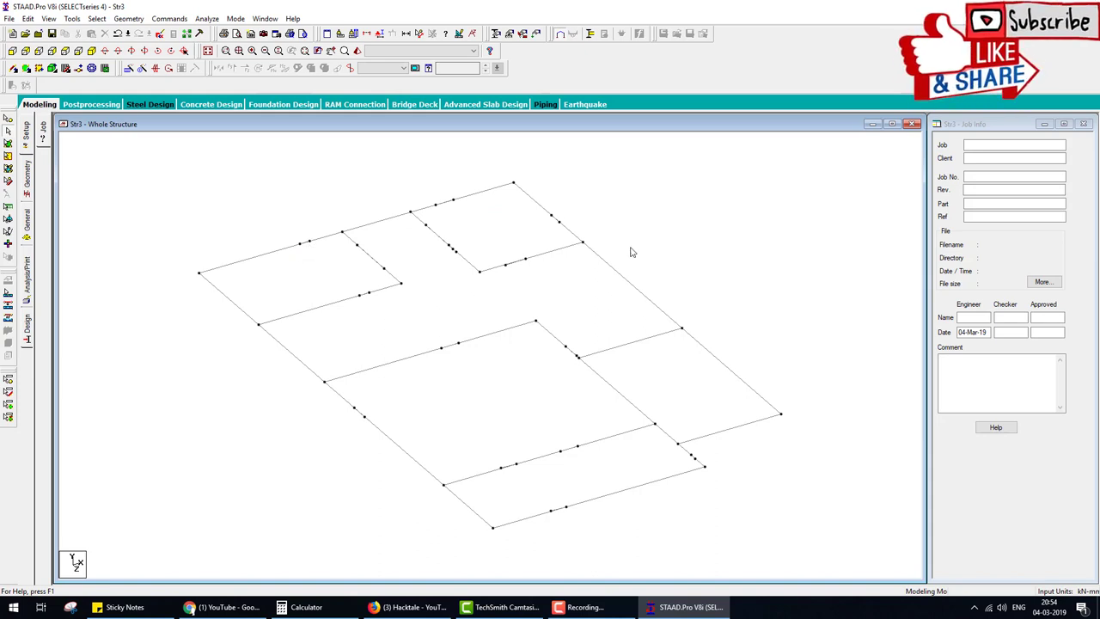
- Intersect all members of the plan with a tolerance of 0 m
{"action": "key", "text": "ctrl+a"}
{"action": "left_click", "coordinate": [134, 20]}
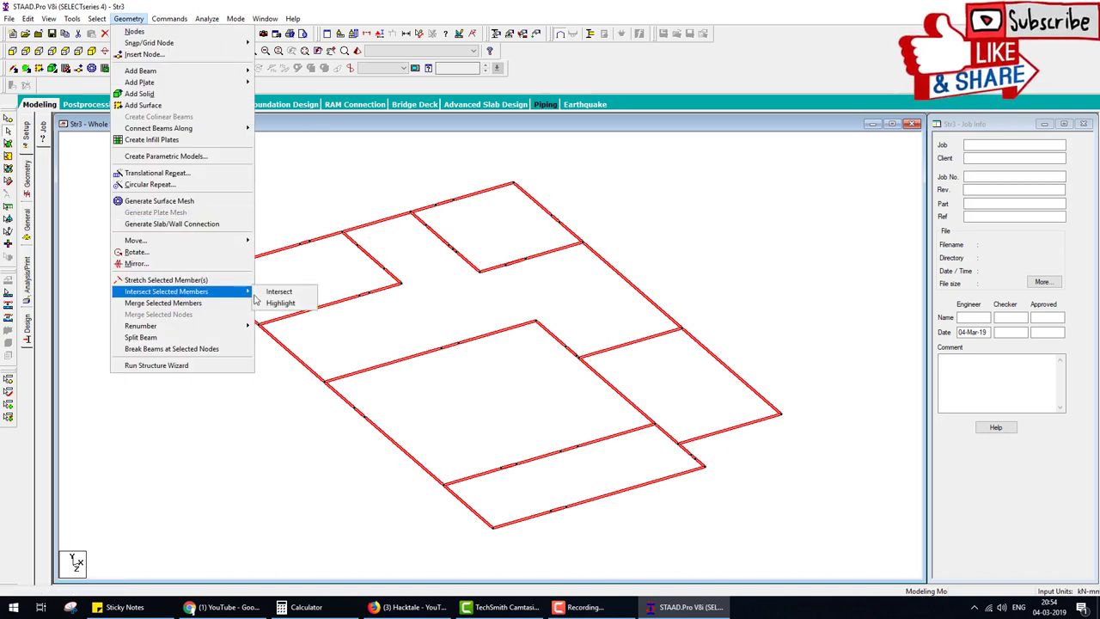
{"action": "left_click", "coordinate": [276, 292]}
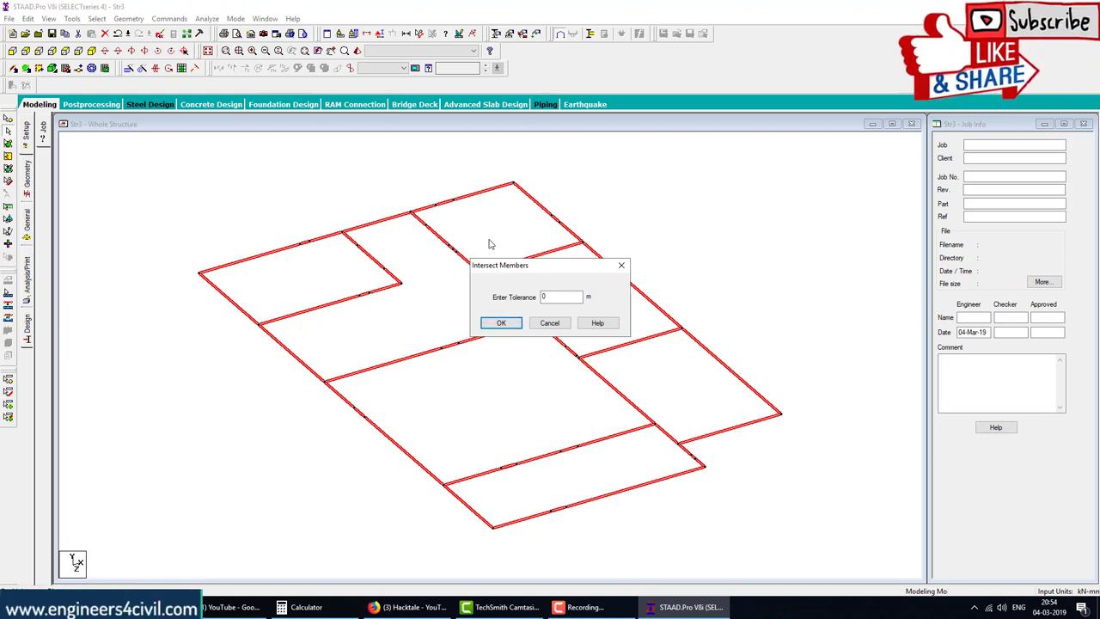
{"action": "left_click", "coordinate": [505, 327]}
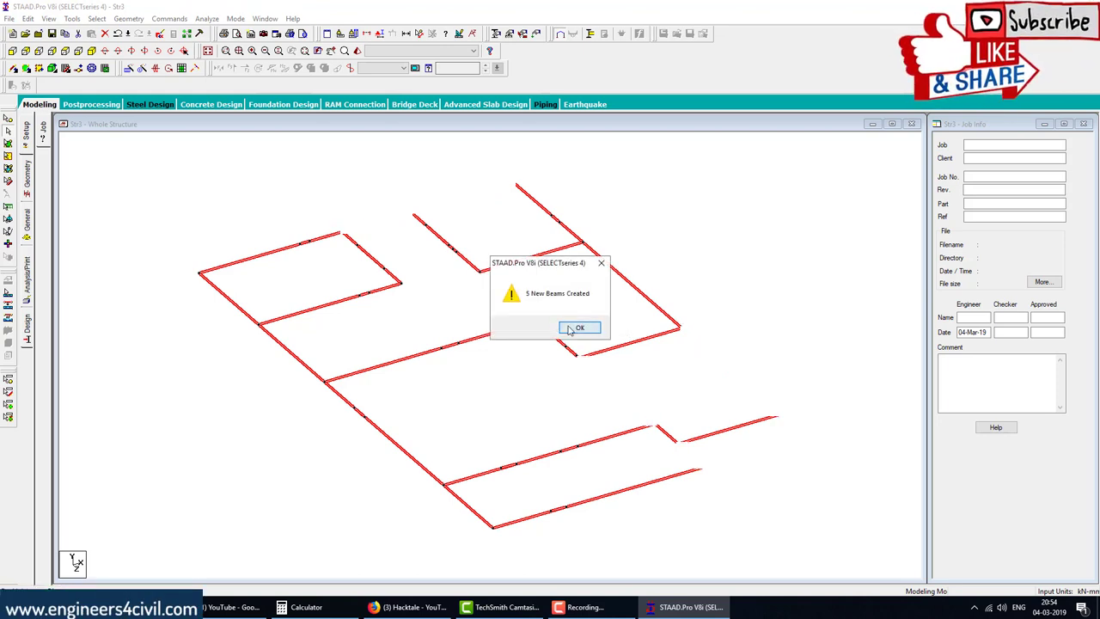
{"action": "left_click", "coordinate": [571, 329]}
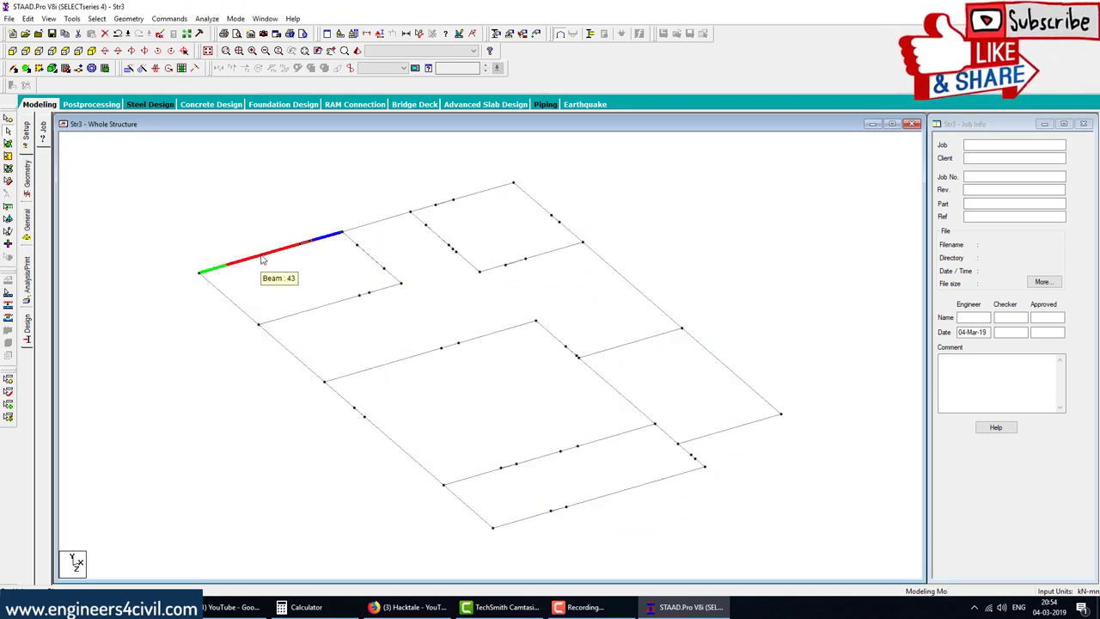
- Delete the surplus intermediate nodes on the rear edge and on the right outer edge beside the rear room
{"action": "left_click", "coordinate": [7, 119]}
{"action": "left_click_drag", "start_coordinate": [287, 228], "coordinate": [326, 272]}
{"action": "key", "text": "Delete"}
{"action": "key", "text": "Return"}
{"action": "left_click_drag", "start_coordinate": [432, 186], "coordinate": [469, 224]}
{"action": "key", "text": "Delete"}
{"action": "key", "text": "Return"}
{"action": "left_click_drag", "start_coordinate": [533, 201], "coordinate": [561, 228]}
{"action": "key", "text": "Delete"}
{"action": "key", "text": "Return"}
- Delete the surplus nodes on the left rear room's inner beams and on the right rear room's side beam
{"action": "left_click_drag", "start_coordinate": [329, 282], "coordinate": [370, 309]}
{"action": "key", "text": "Delete"}
{"action": "key", "text": "Return"}
{"action": "left_click_drag", "start_coordinate": [347, 242], "coordinate": [400, 281]}
{"action": "key", "text": "Delete"}
{"action": "key", "text": "Return"}
{"action": "left_click_drag", "start_coordinate": [417, 218], "coordinate": [469, 270]}
{"action": "key", "text": "Delete"}
{"action": "key", "text": "Return"}
- Delete the surplus nodes on the large middle room's rear beam and on its left outer edge
{"action": "left_click_drag", "start_coordinate": [402, 334], "coordinate": [501, 398]}
{"action": "key", "text": "Delete"}
{"action": "key", "text": "Return"}
{"action": "left_click_drag", "start_coordinate": [335, 402], "coordinate": [411, 456]}
{"action": "key", "text": "Delete"}
{"action": "key", "text": "Return"}
- Delete the remaining surplus nodes on the front room's beams and on the inner beam line beside the middle room
{"action": "left_click_drag", "start_coordinate": [489, 434], "coordinate": [533, 486]}
{"action": "left_click_drag", "start_coordinate": [533, 432], "coordinate": [574, 526]}
{"action": "key", "text": "Delete"}
{"action": "key", "text": "Return"}
{"action": "key", "text": "Delete"}
{"action": "key", "text": "Return"}
{"action": "left_click_drag", "start_coordinate": [678, 448], "coordinate": [706, 467]}
{"action": "key", "text": "Delete"}
{"action": "key", "text": "Return"}
{"action": "left_click_drag", "start_coordinate": [555, 336], "coordinate": [585, 362]}
{"action": "key", "text": "Delete"}
{"action": "key", "text": "Return"}
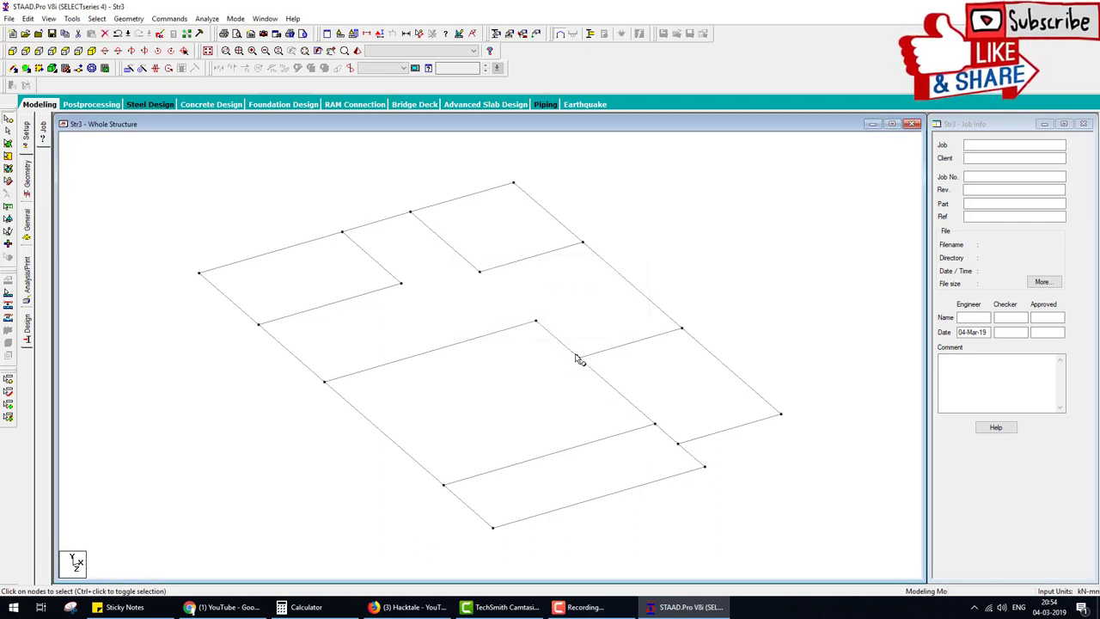
{"action": "key", "text": "Return"}
- Select all members of the plan and check them for duplicate members
{"action": "scroll", "coordinate": [692, 267], "scroll_direction": "down", "scroll_amount": 3}
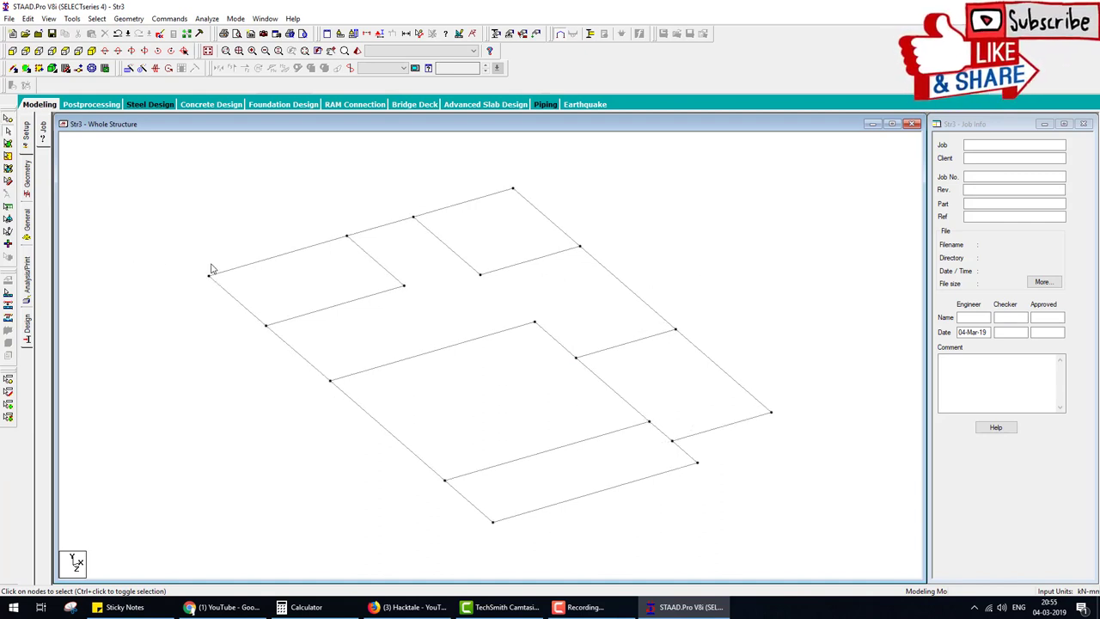
{"action": "left_click", "coordinate": [400, 361]}
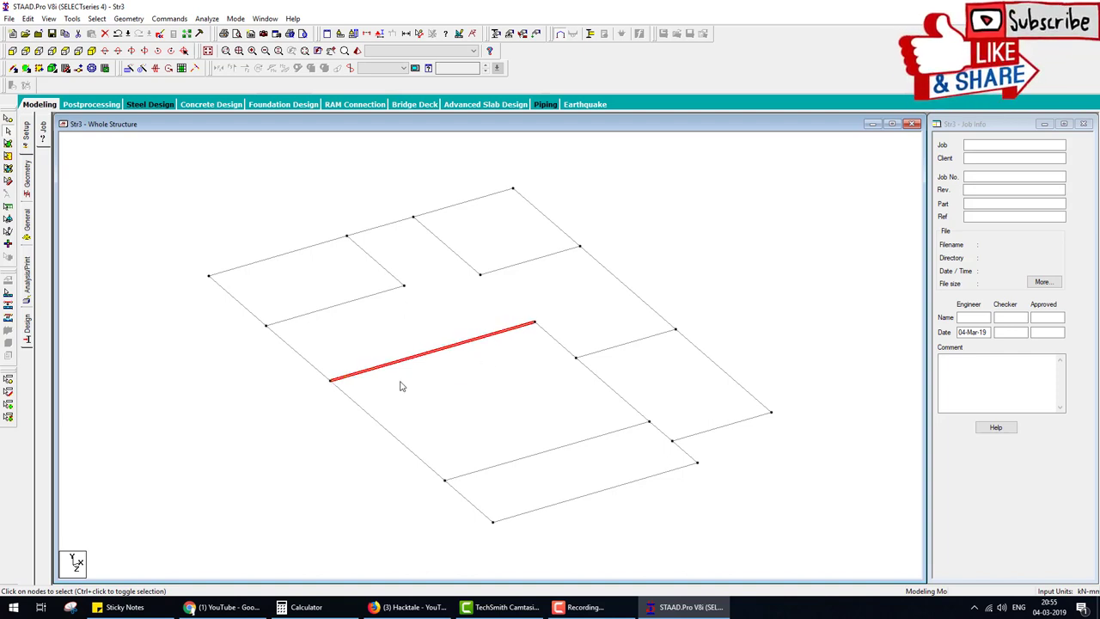
{"action": "left_click", "coordinate": [464, 325]}
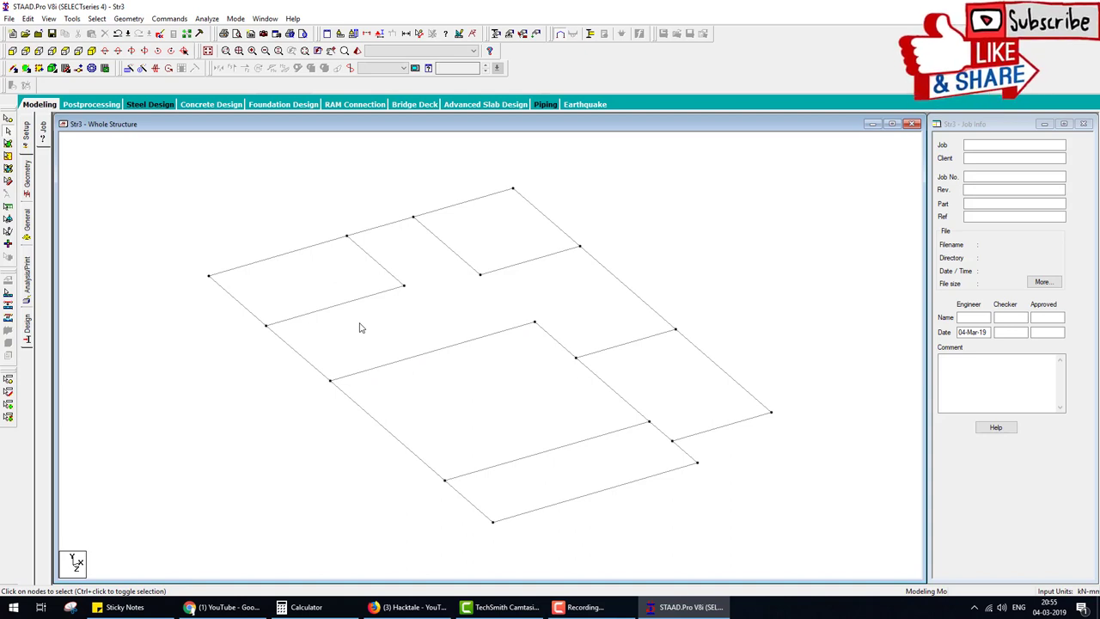
{"action": "key", "text": "ctrl+a"}
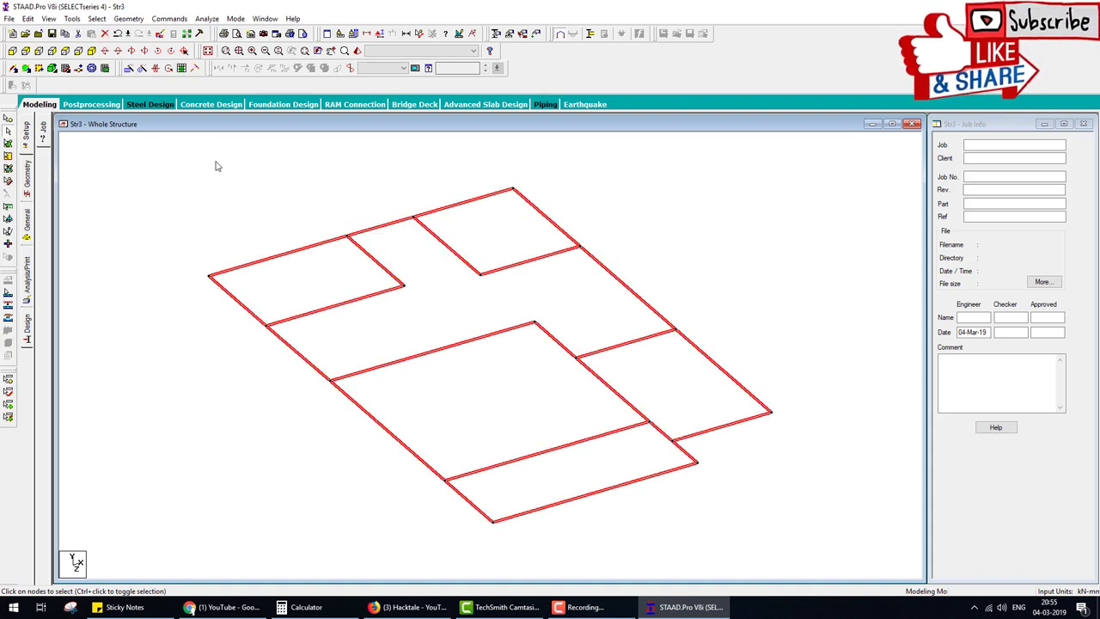
{"action": "left_click", "coordinate": [72, 19]}
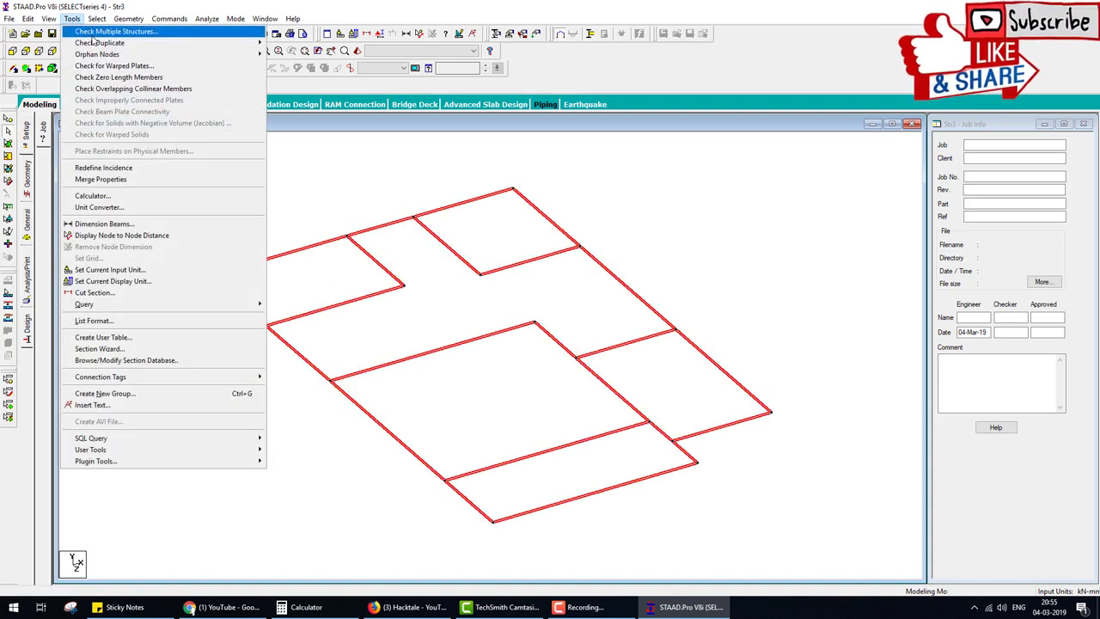
{"action": "mouse_move", "coordinate": [92, 42]}
{"action": "left_click", "coordinate": [288, 55]}
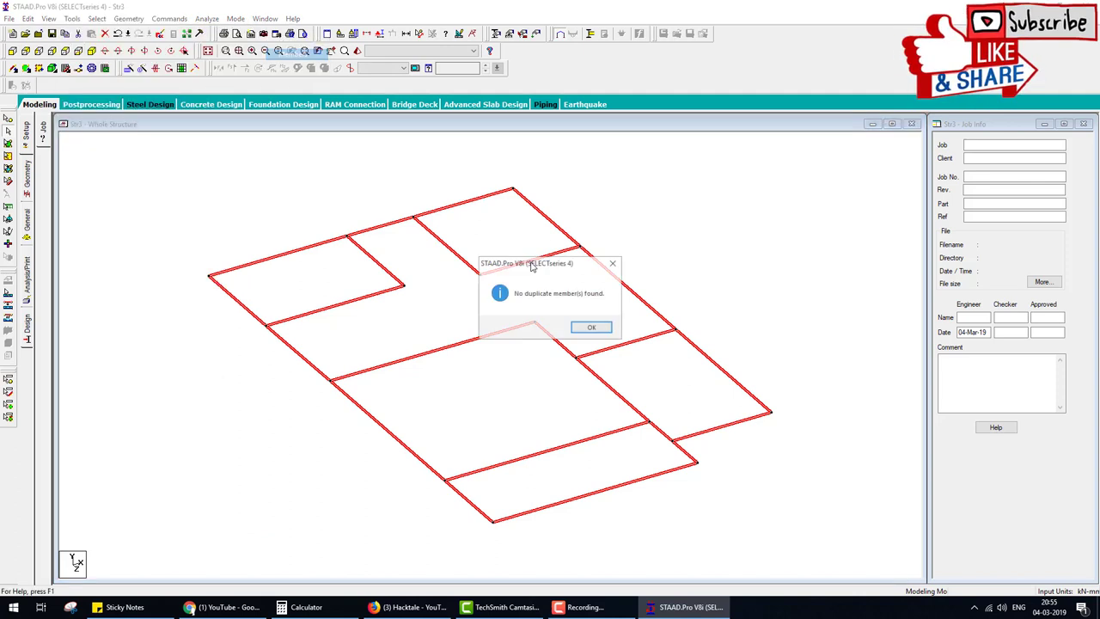
- Select all nodes of the plan and check them for duplicate nodes
{"action": "left_click", "coordinate": [590, 329]}
{"action": "left_click", "coordinate": [287, 189]}
{"action": "left_click", "coordinate": [8, 127]}
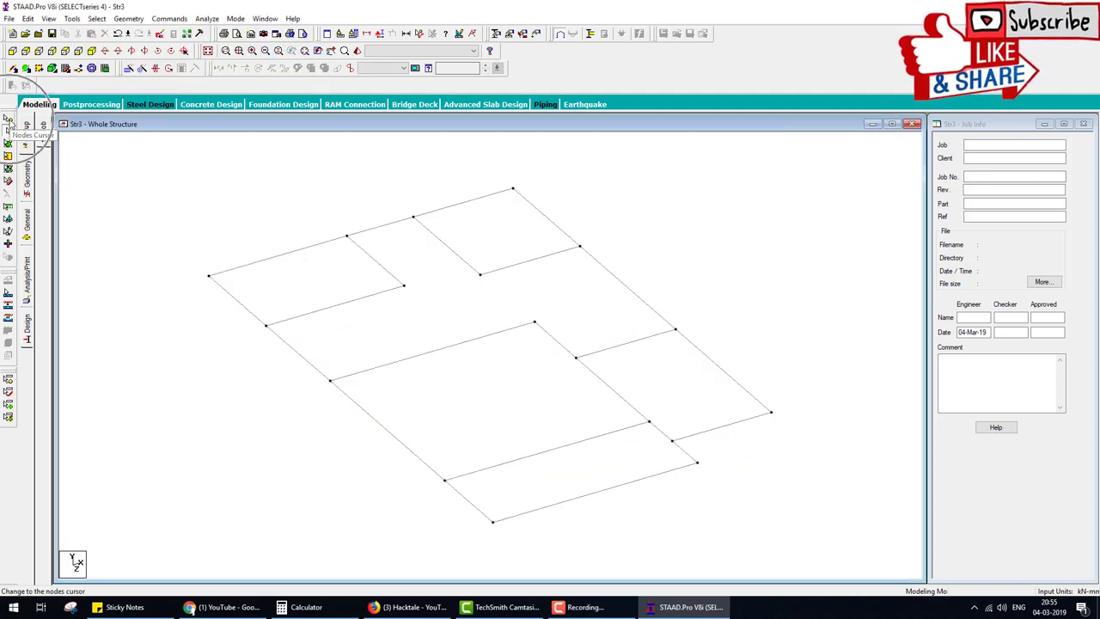
{"action": "key", "text": "ctrl+a"}
{"action": "left_click", "coordinate": [72, 18]}
{"action": "mouse_move", "coordinate": [129, 42]}
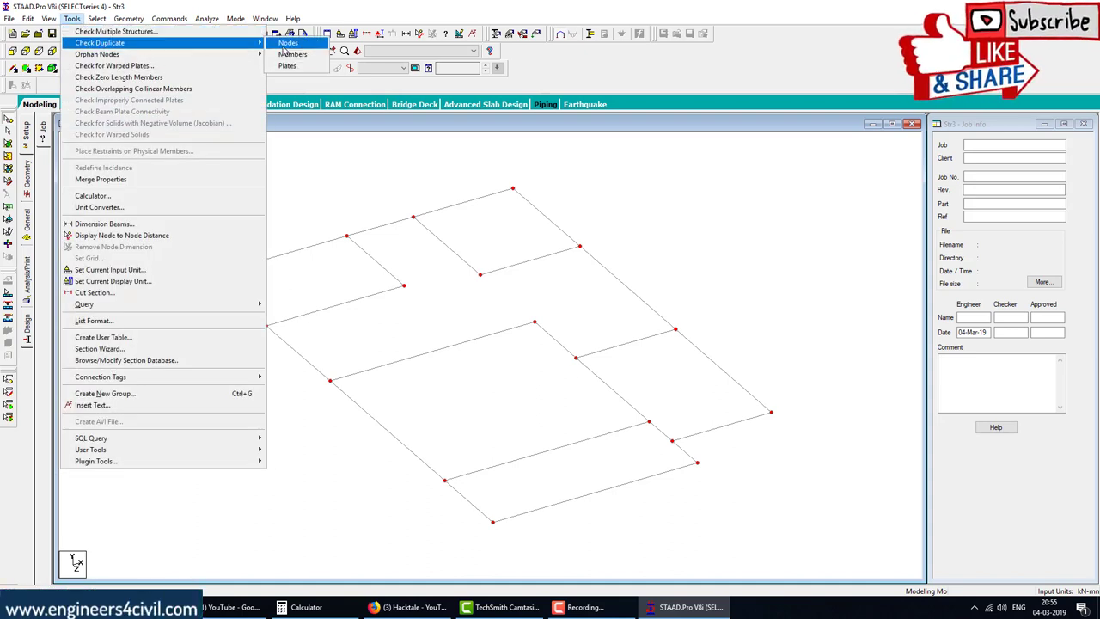
{"action": "left_click", "coordinate": [282, 45]}
{"action": "left_click", "coordinate": [497, 324]}
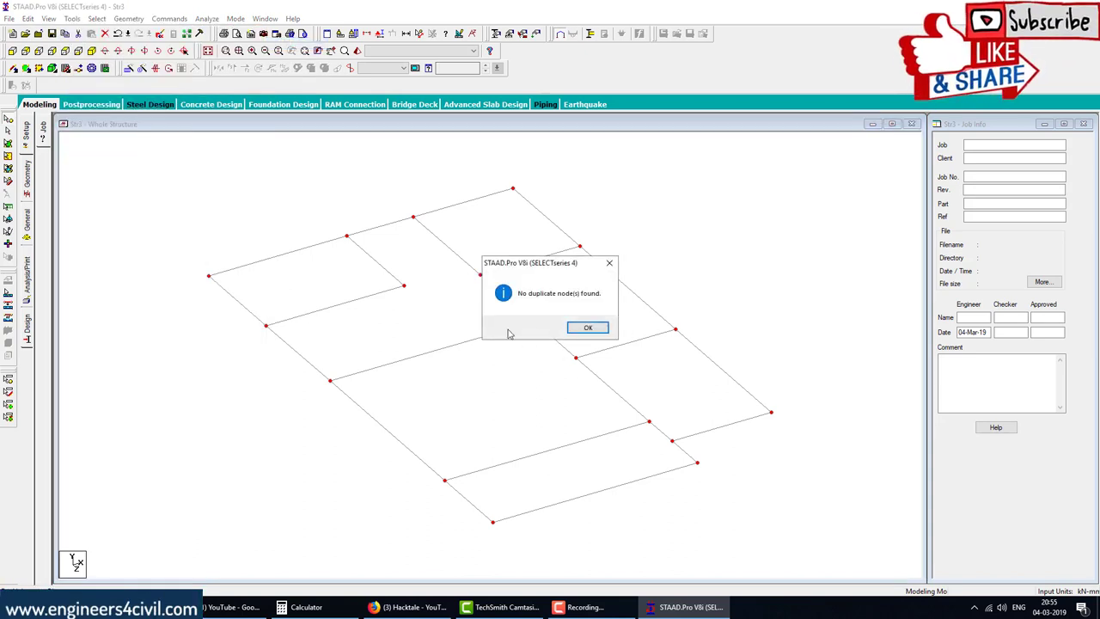
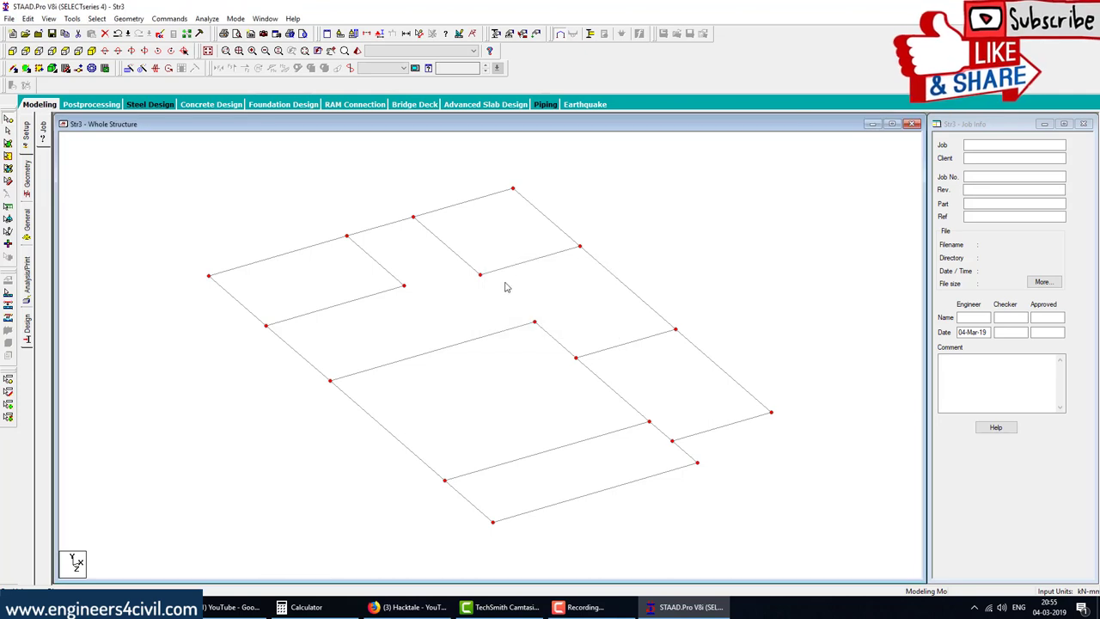
- View the plan from above and set the default linear snap grid to the X-Z plane
{"action": "left_click", "coordinate": [65, 51]}
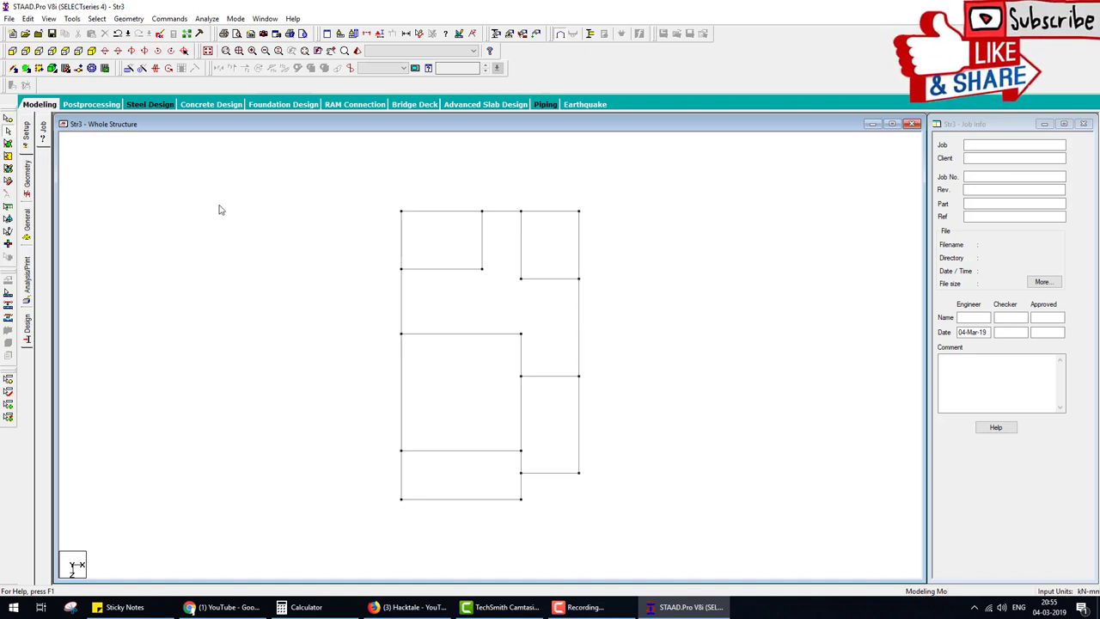
{"action": "left_click", "coordinate": [66, 69]}
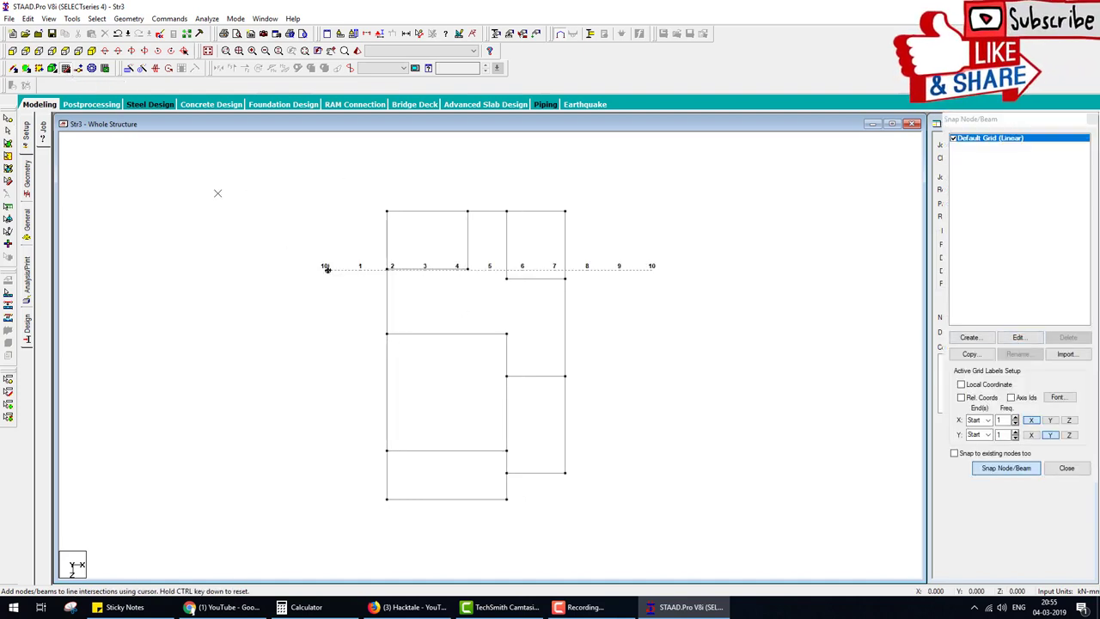
{"action": "left_click", "coordinate": [66, 71]}
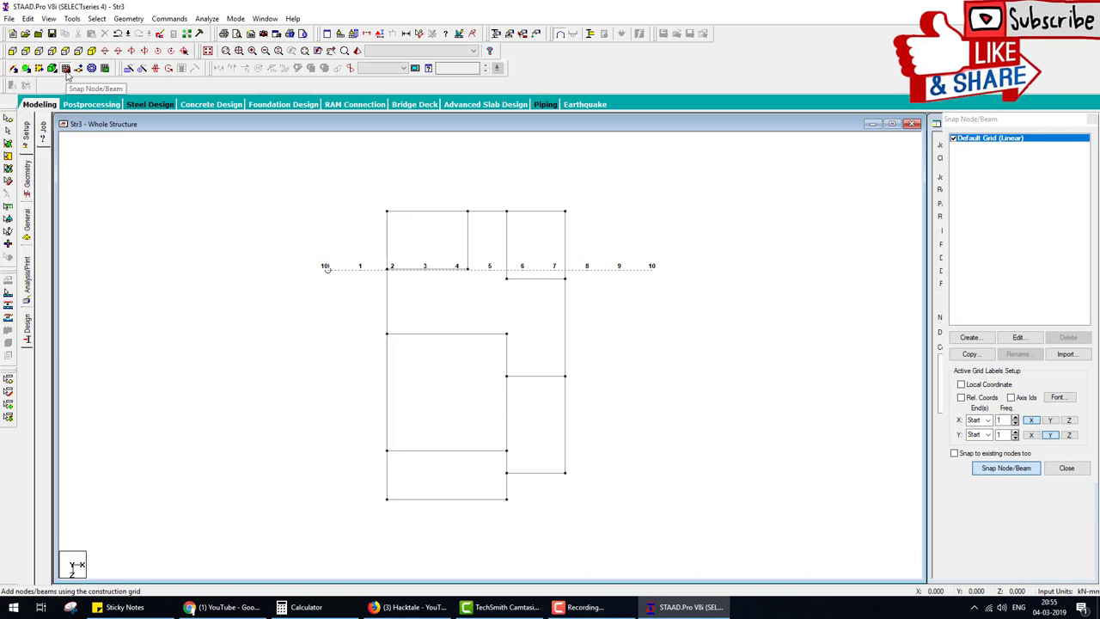
{"action": "left_click", "coordinate": [1017, 337]}
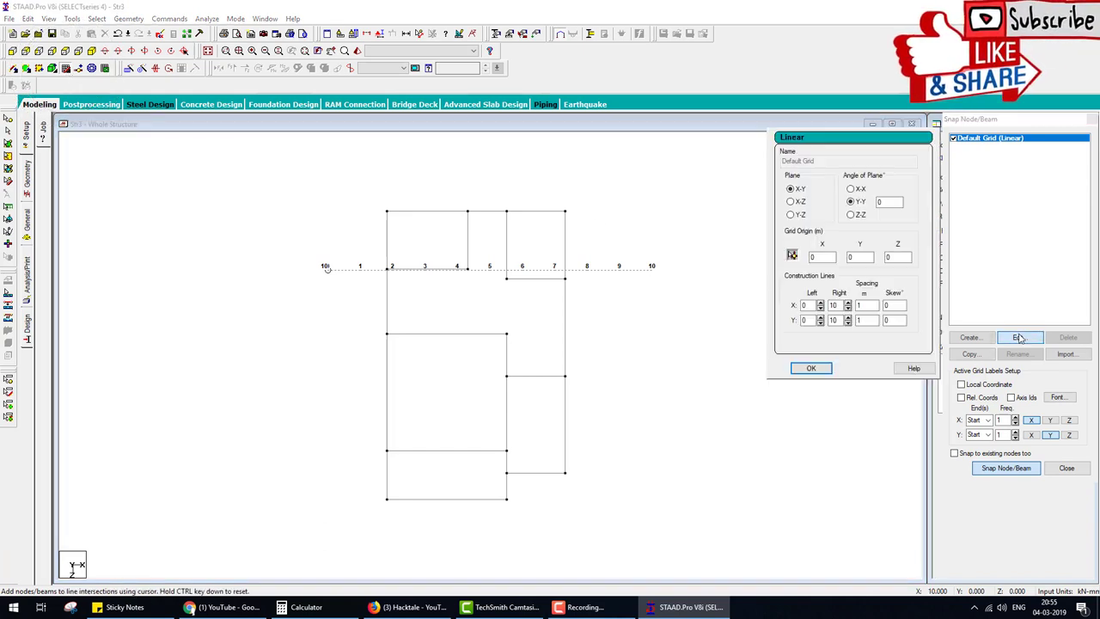
{"action": "left_click", "coordinate": [790, 201]}
{"action": "left_click", "coordinate": [810, 368]}
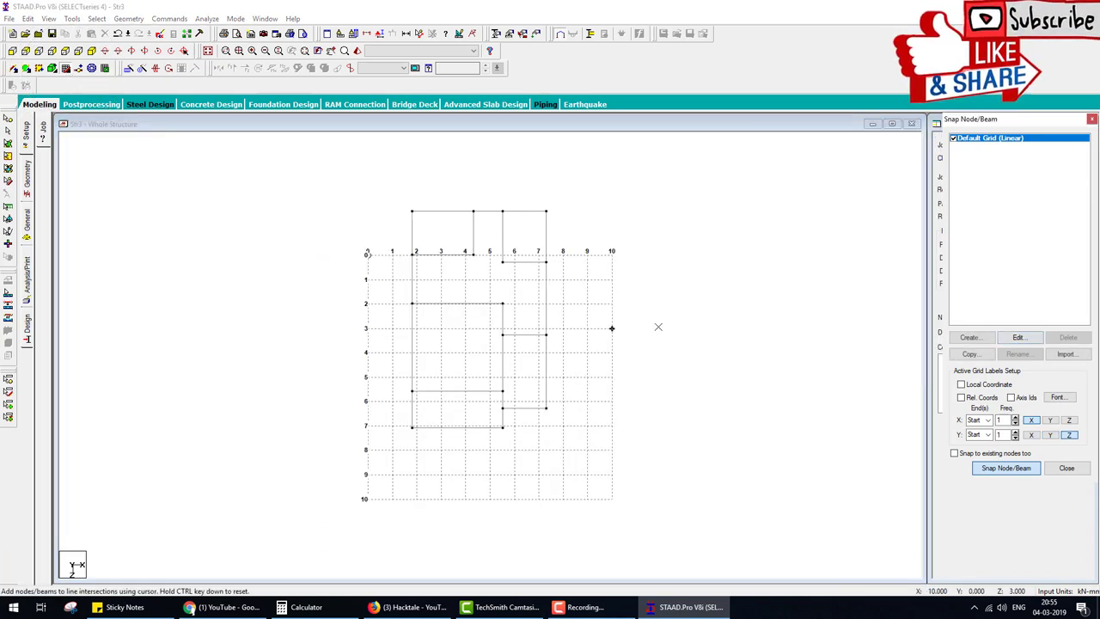
{"action": "key", "text": "Escape"}
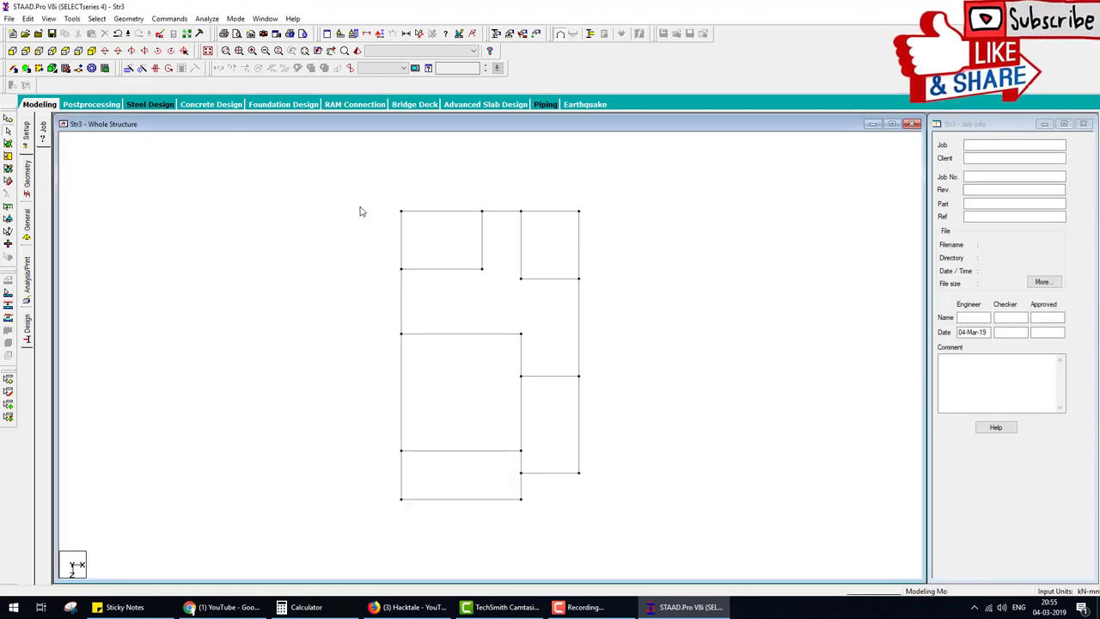
- Display the X-Z snap grid over the plan again and leave beam snapping with the grid still shown
{"action": "left_click", "coordinate": [52, 68]}
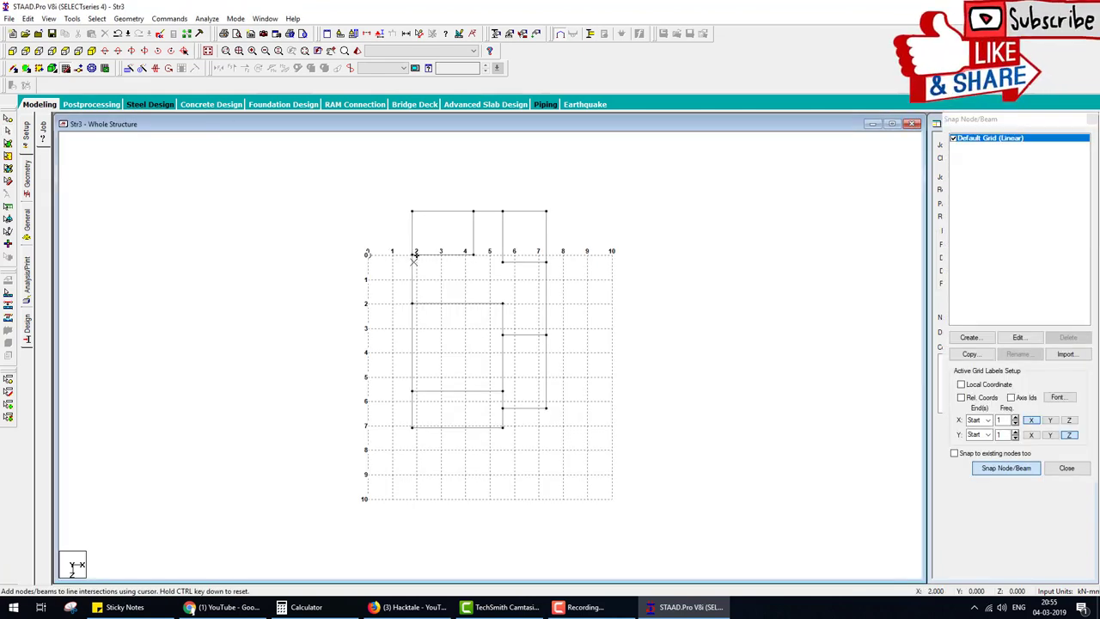
{"action": "key", "text": "Escape"}
{"action": "left_click", "coordinate": [411, 214]}
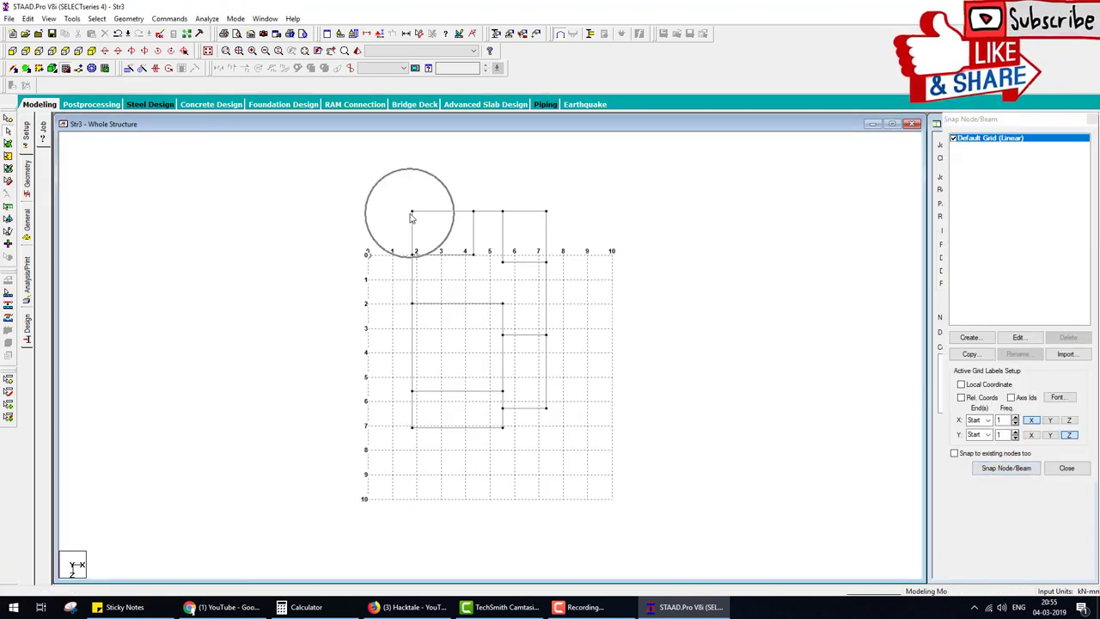
{"action": "left_click", "coordinate": [372, 258]}
{"action": "left_click", "coordinate": [372, 258]}
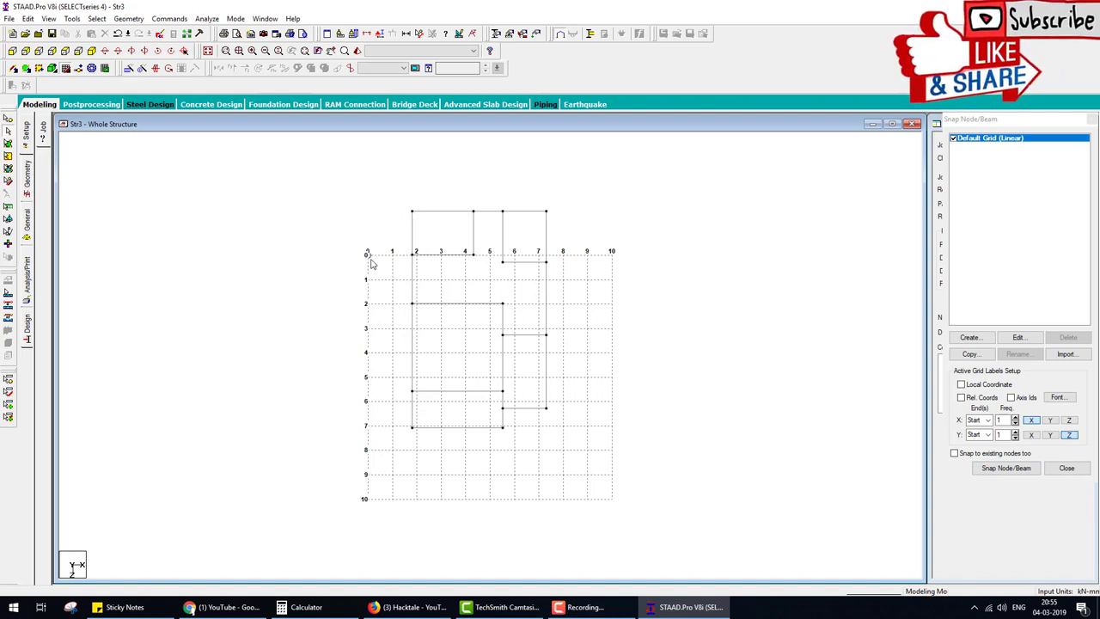
{"action": "left_click", "coordinate": [371, 260]}
- Activate node selection and save the model as Str3.std in the day 3 folder
{"action": "left_click", "coordinate": [7, 120]}
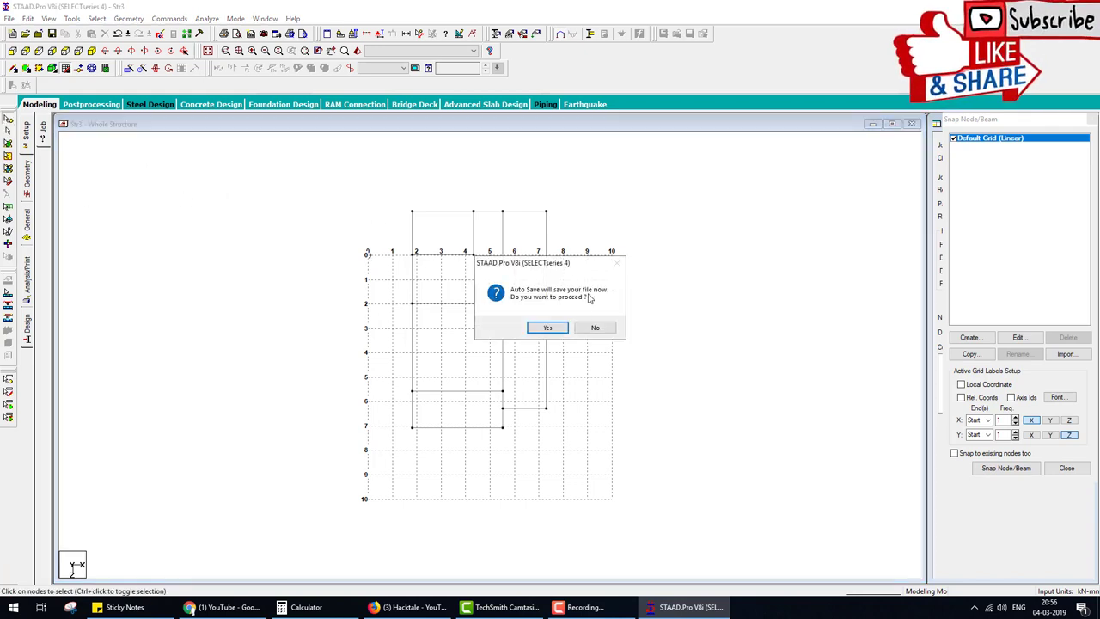
{"action": "left_click", "coordinate": [550, 325]}
{"action": "left_click", "coordinate": [479, 318]}
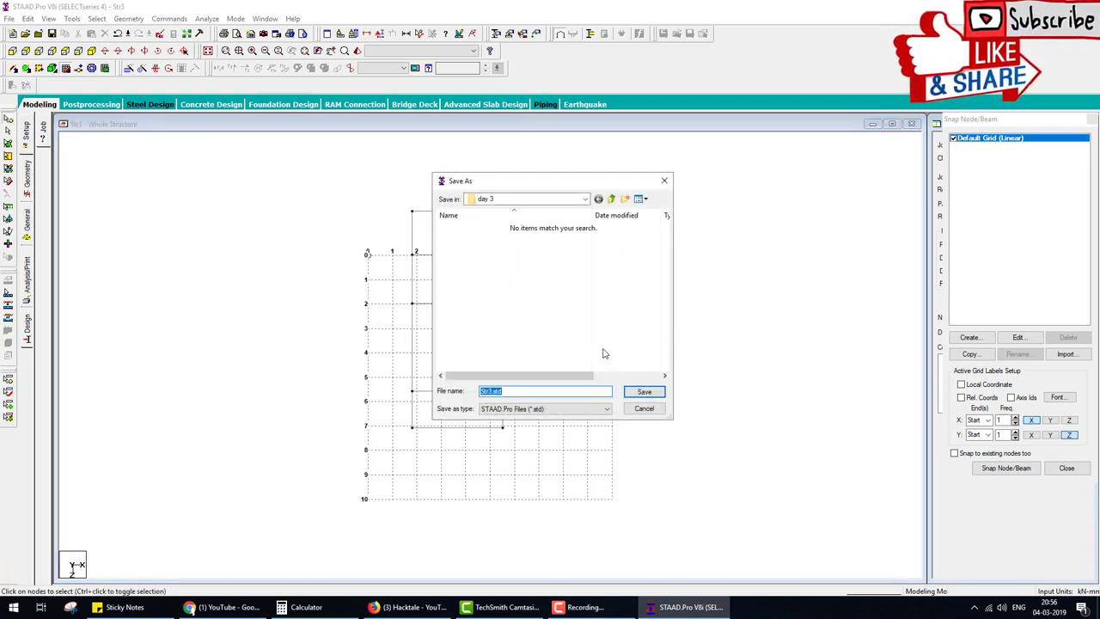
{"action": "left_click", "coordinate": [649, 389]}
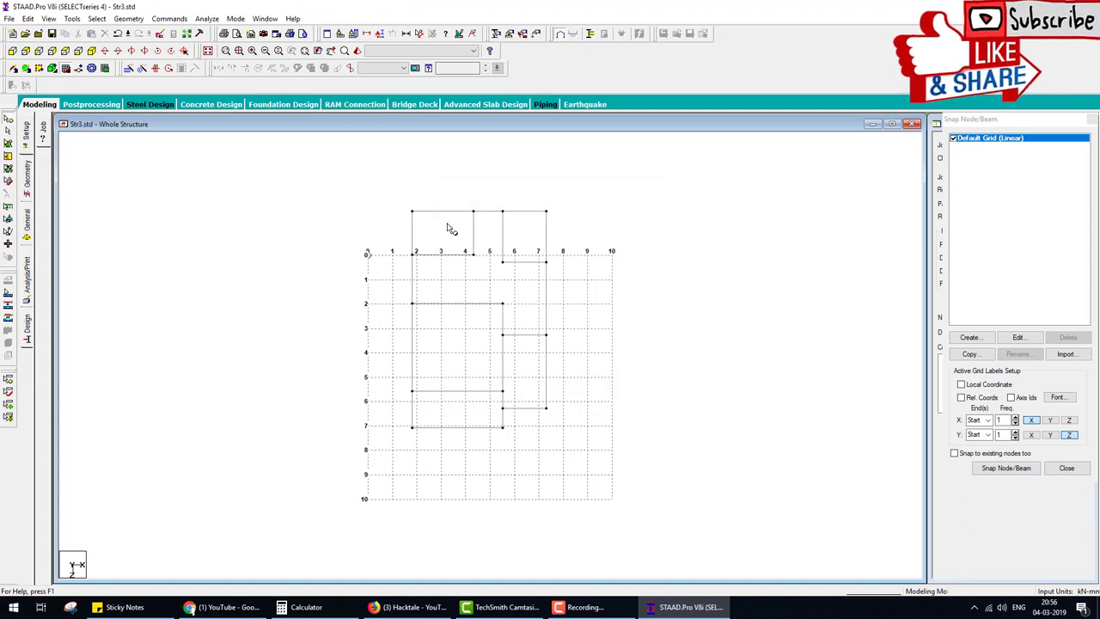
- Try to move the plan's rear-left corner node by X 1.811 m and Z -1.824 m, splitting any members it meets
{"action": "double_click", "coordinate": [413, 211]}
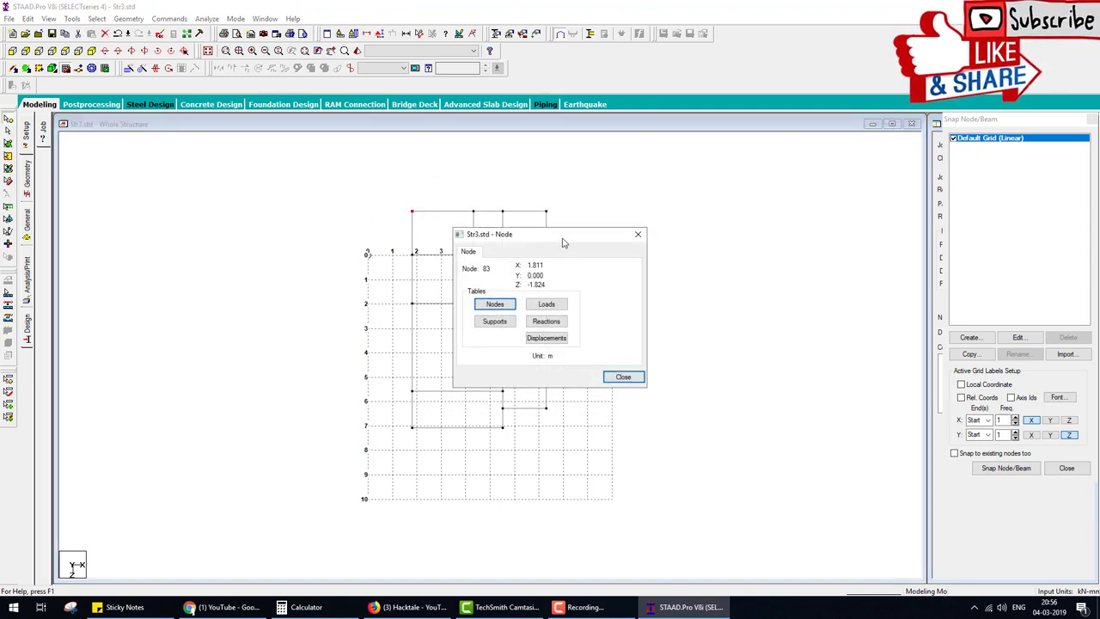
{"action": "left_click_drag", "start_coordinate": [562, 243], "coordinate": [257, 231]}
{"action": "left_click", "coordinate": [129, 19]}
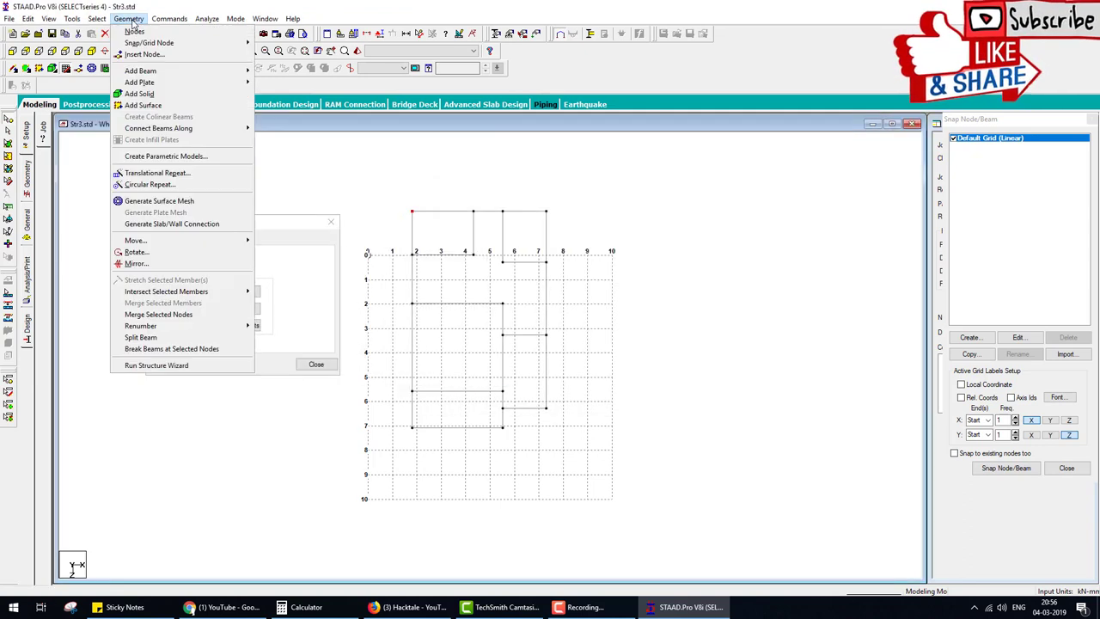
{"action": "mouse_move", "coordinate": [177, 242]}
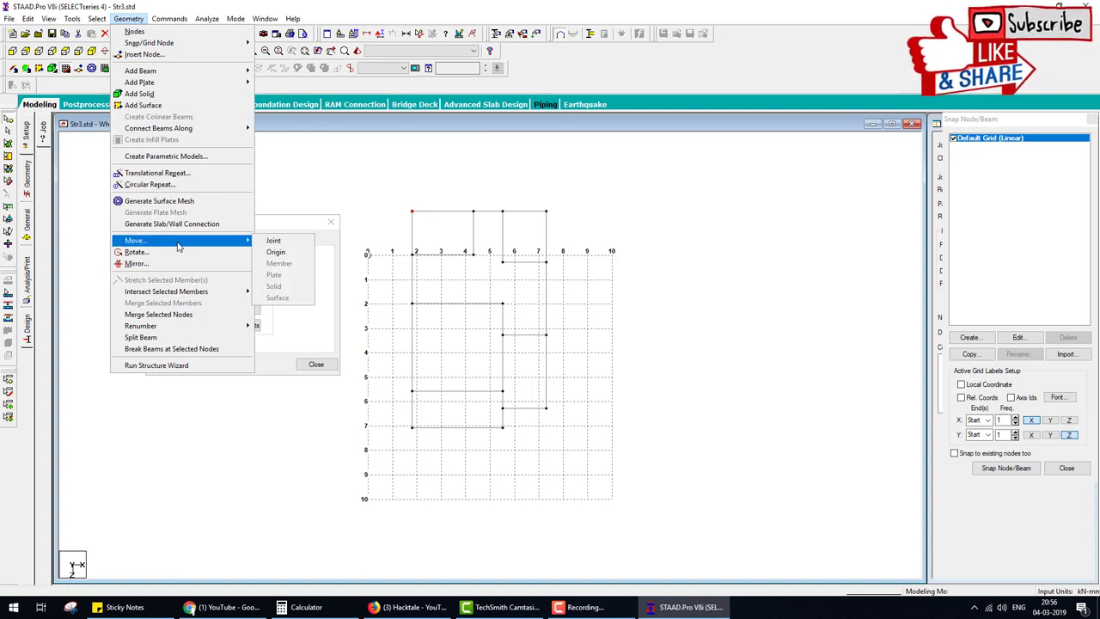
{"action": "left_click", "coordinate": [273, 241]}
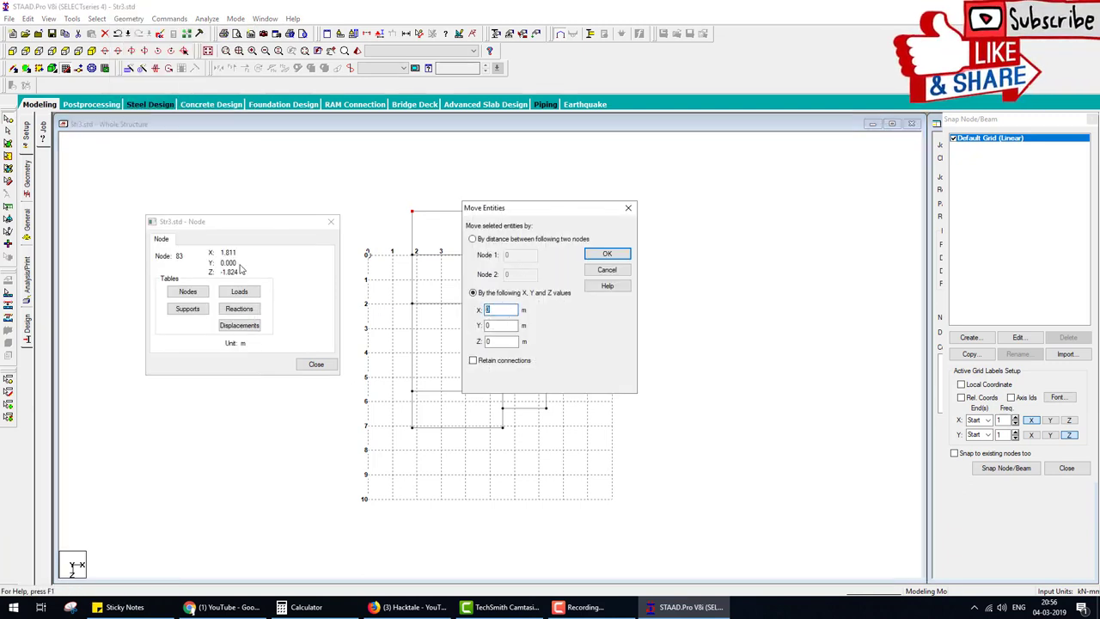
{"action": "mouse_move", "coordinate": [252, 245]}
{"action": "left_mouse_down"}
{"action": "mouse_move", "coordinate": [216, 276]}
{"action": "mouse_move", "coordinate": [256, 251]}
{"action": "mouse_move", "coordinate": [337, 244]}
{"action": "mouse_move", "coordinate": [452, 289]}
{"action": "mouse_move", "coordinate": [485, 318]}
{"action": "mouse_move", "coordinate": [498, 294]}
{"action": "mouse_move", "coordinate": [486, 354]}
{"action": "mouse_move", "coordinate": [521, 297]}
{"action": "left_mouse_up"}
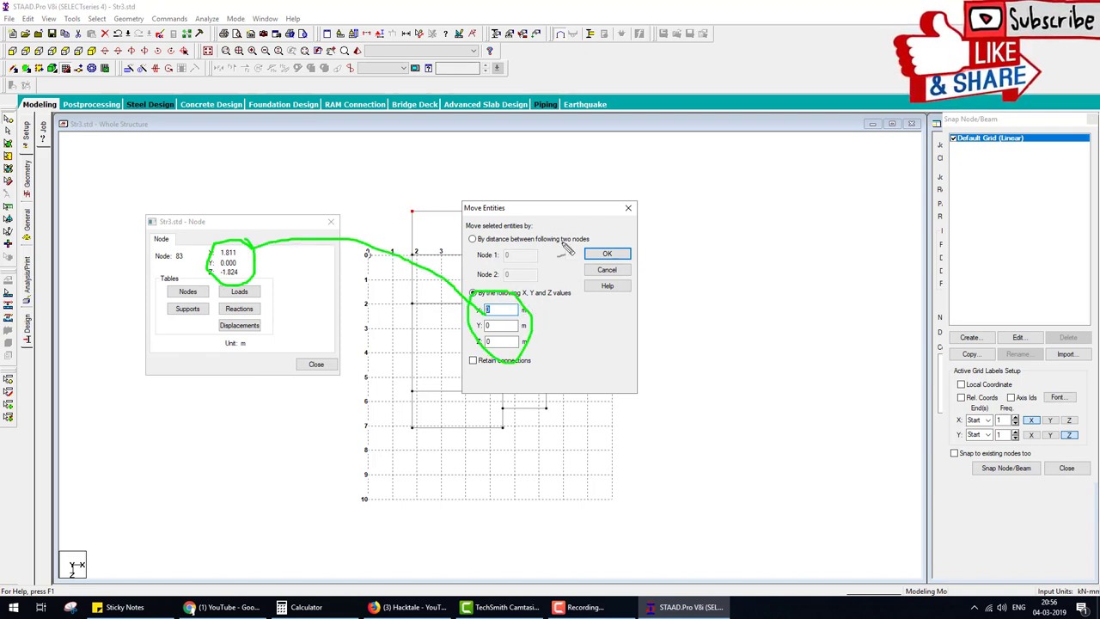
{"action": "left_click_drag", "start_coordinate": [411, 212], "coordinate": [378, 256]}
{"action": "key", "text": "Escape"}
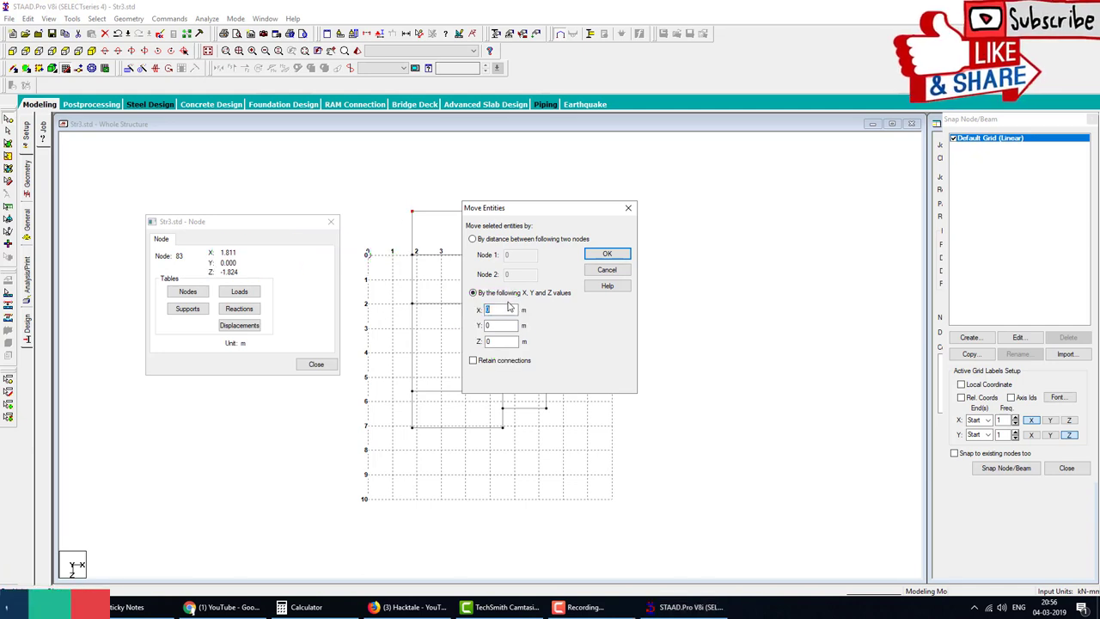
{"action": "type", "text": "1"}
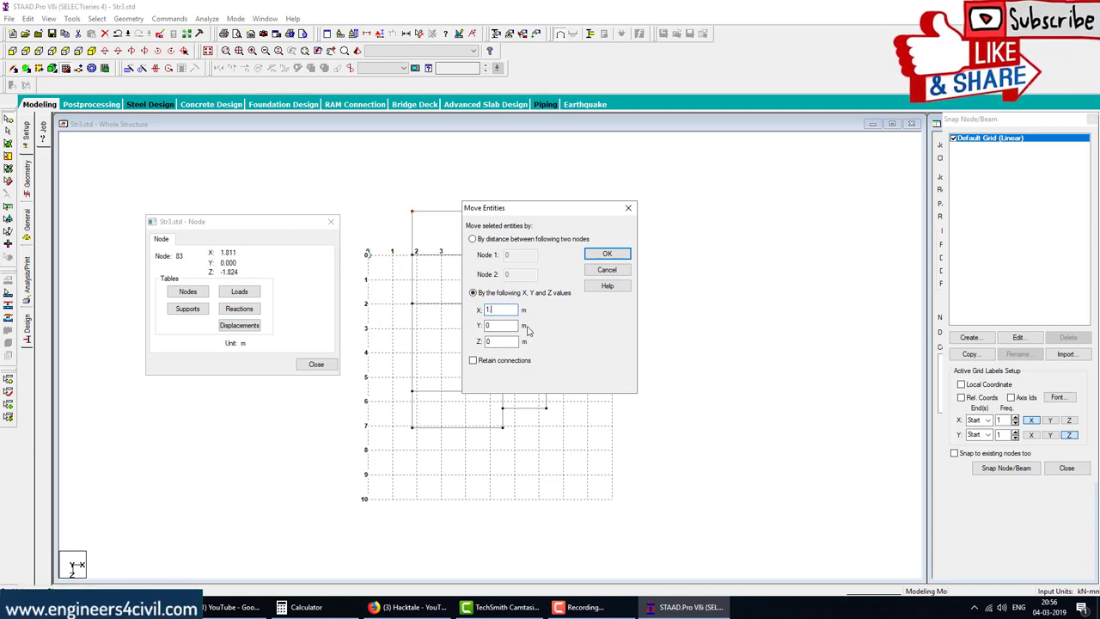
{"action": "type", "text": ".811"}
{"action": "key", "text": "Tab"}
{"action": "key", "text": "Tab"}
{"action": "type", "text": "-1.824"}
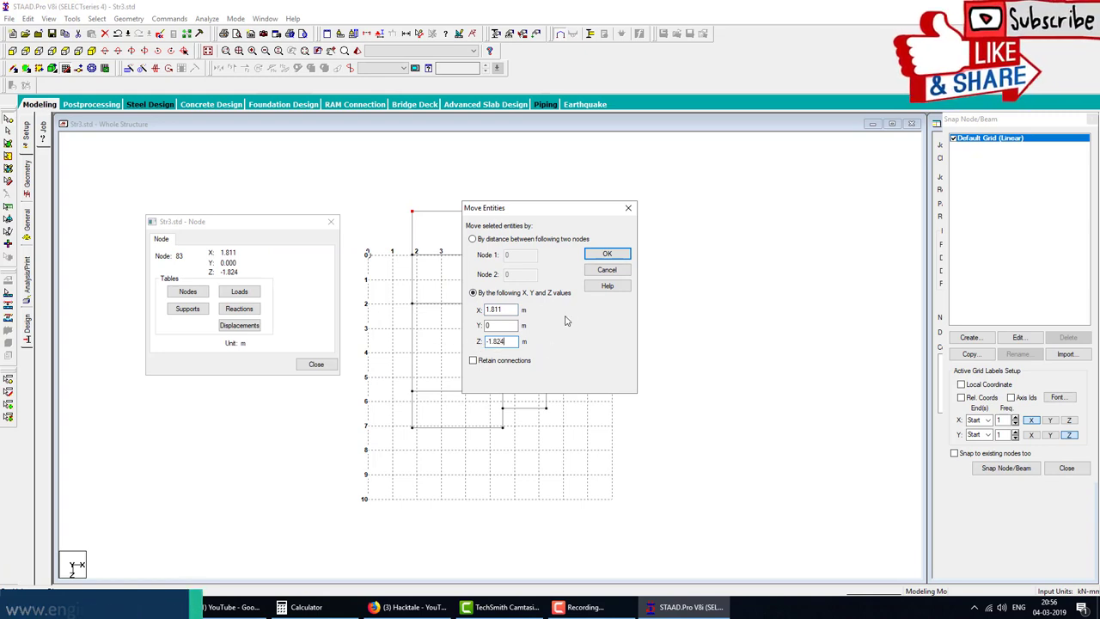
{"action": "left_click", "coordinate": [606, 254]}
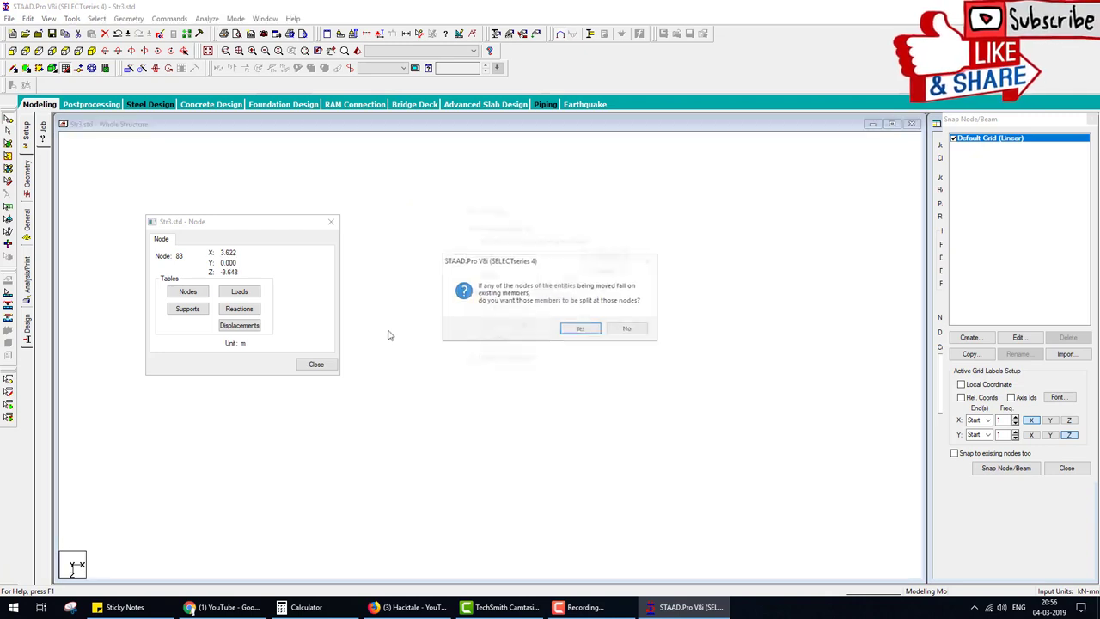
{"action": "left_click", "coordinate": [581, 328]}
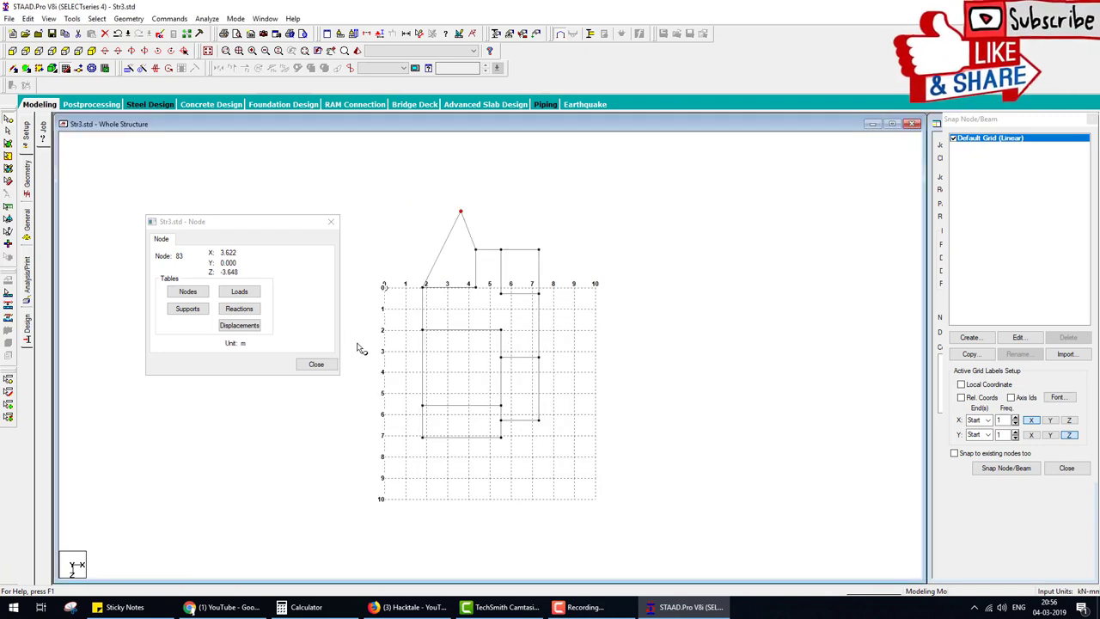
{"action": "left_click", "coordinate": [318, 365]}
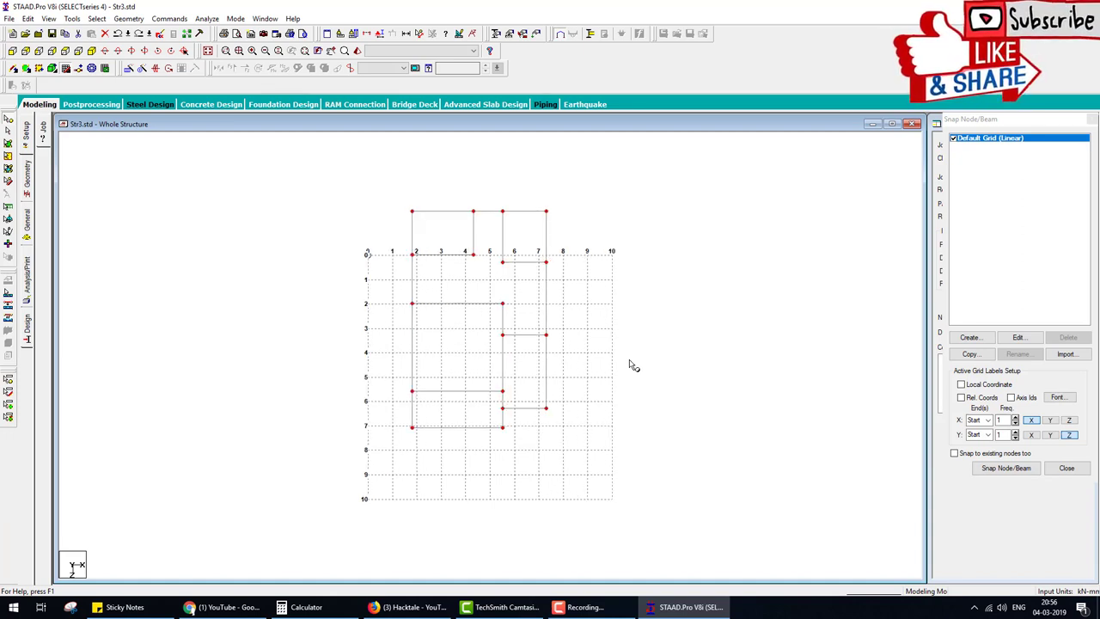
- Look up the coordinates of the plan's rear-left corner node and keep them in view beside the plan
{"action": "double_click", "coordinate": [411, 210]}
{"action": "left_click_drag", "start_coordinate": [533, 233], "coordinate": [731, 213]}
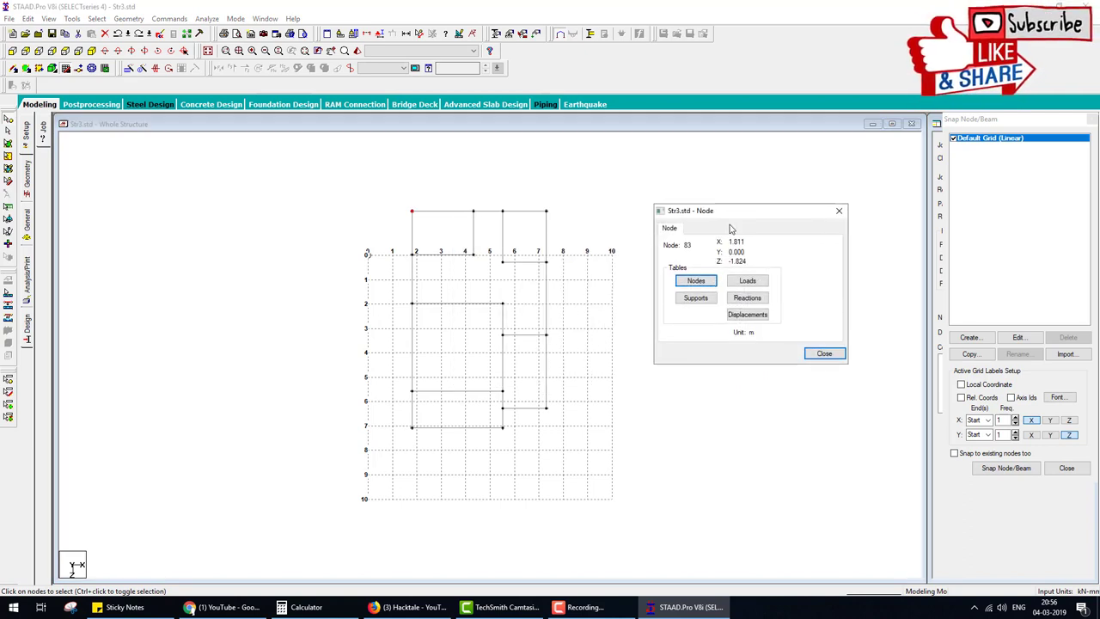
{"action": "left_click", "coordinate": [589, 351]}
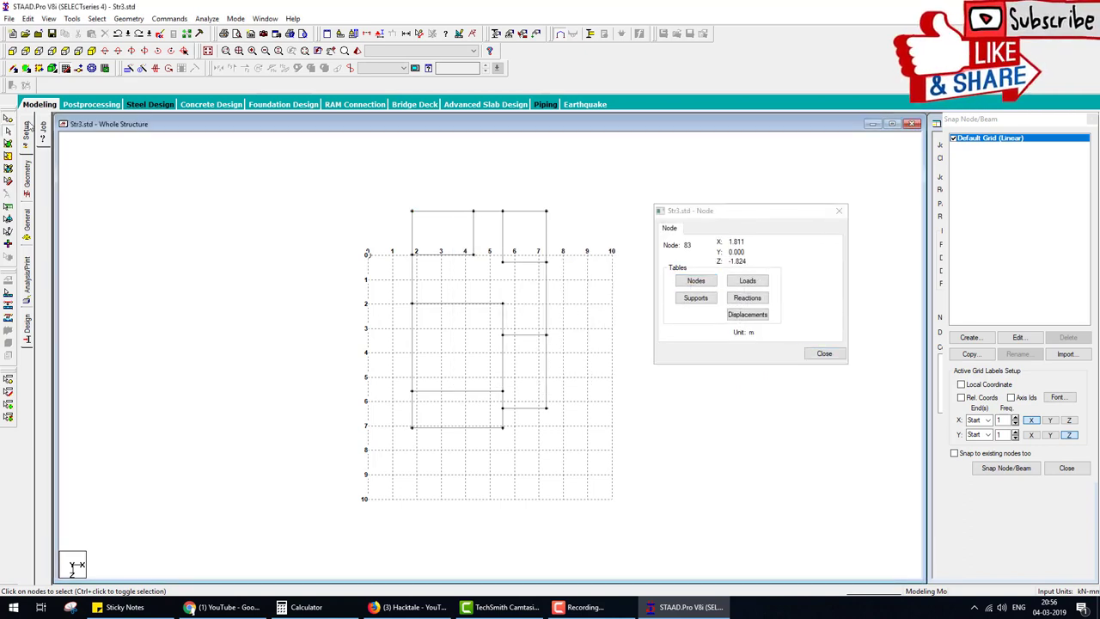
- Select all members and move the origin to the rear-left corner node at X 1.811, Z -1.824 m, then view the plan isometrically
{"action": "left_click_drag", "start_coordinate": [265, 173], "coordinate": [737, 552]}
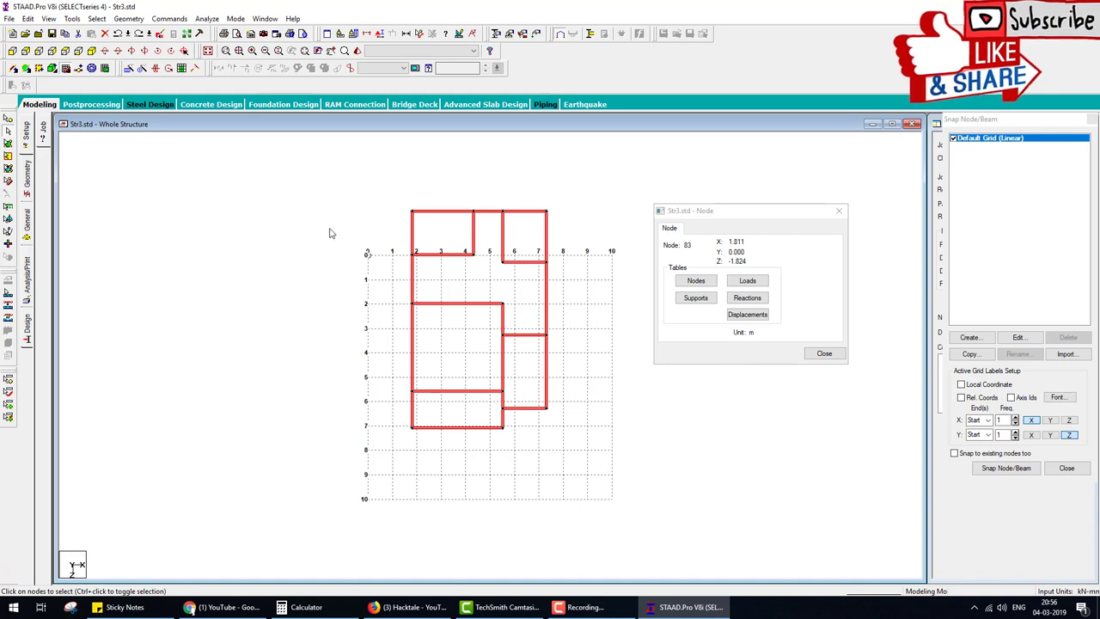
{"action": "left_click", "coordinate": [128, 18]}
{"action": "mouse_move", "coordinate": [245, 241]}
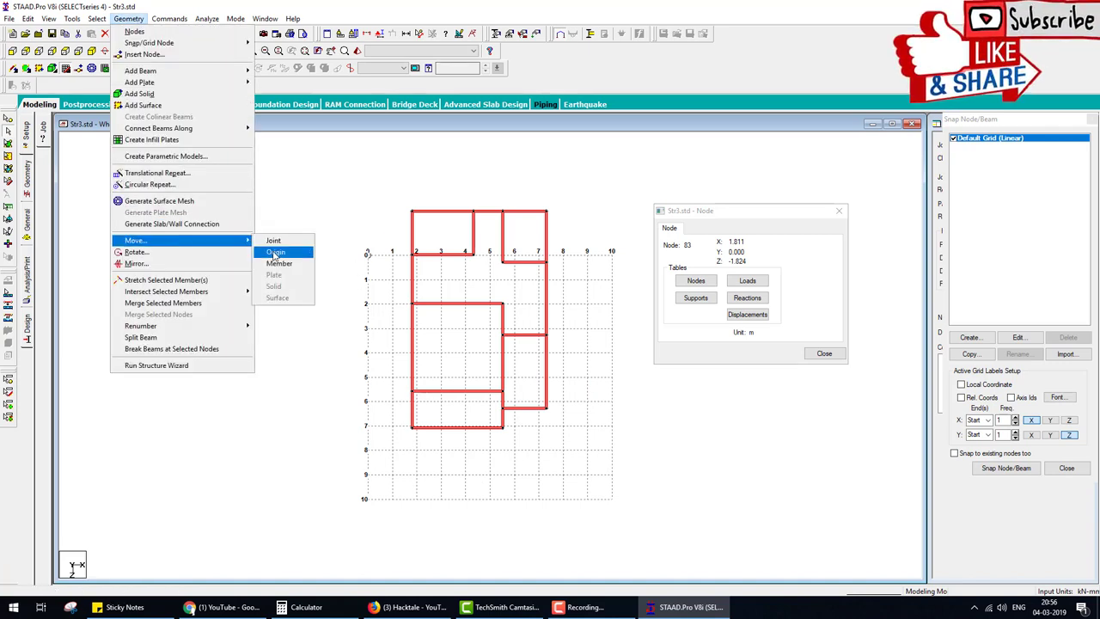
{"action": "left_click", "coordinate": [277, 252]}
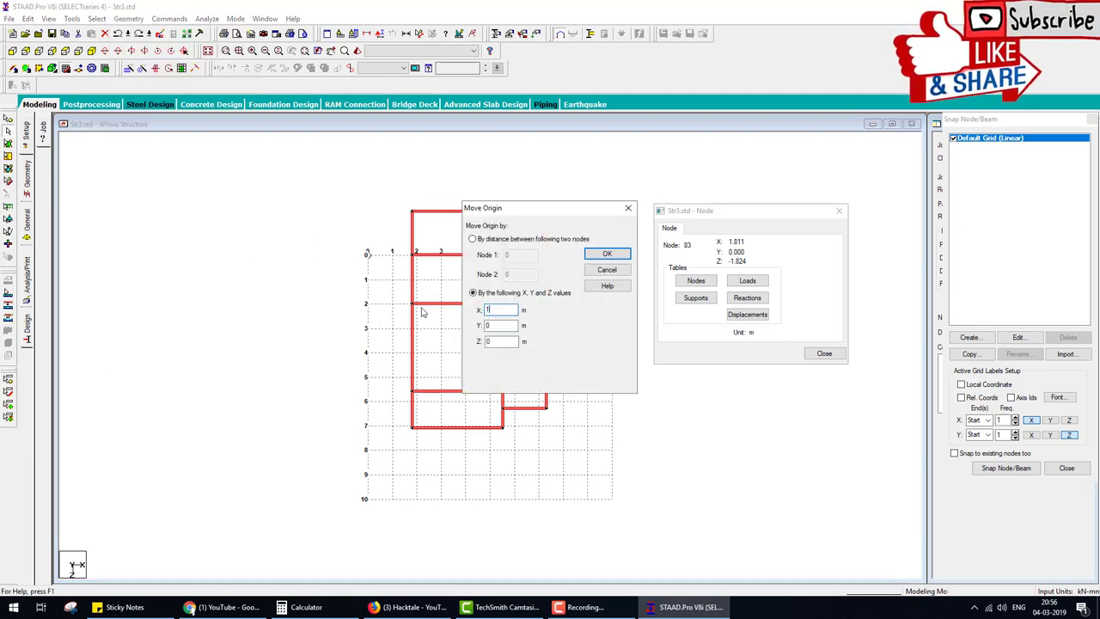
{"action": "key", "text": "Tab"}
{"action": "left_click", "coordinate": [607, 254]}
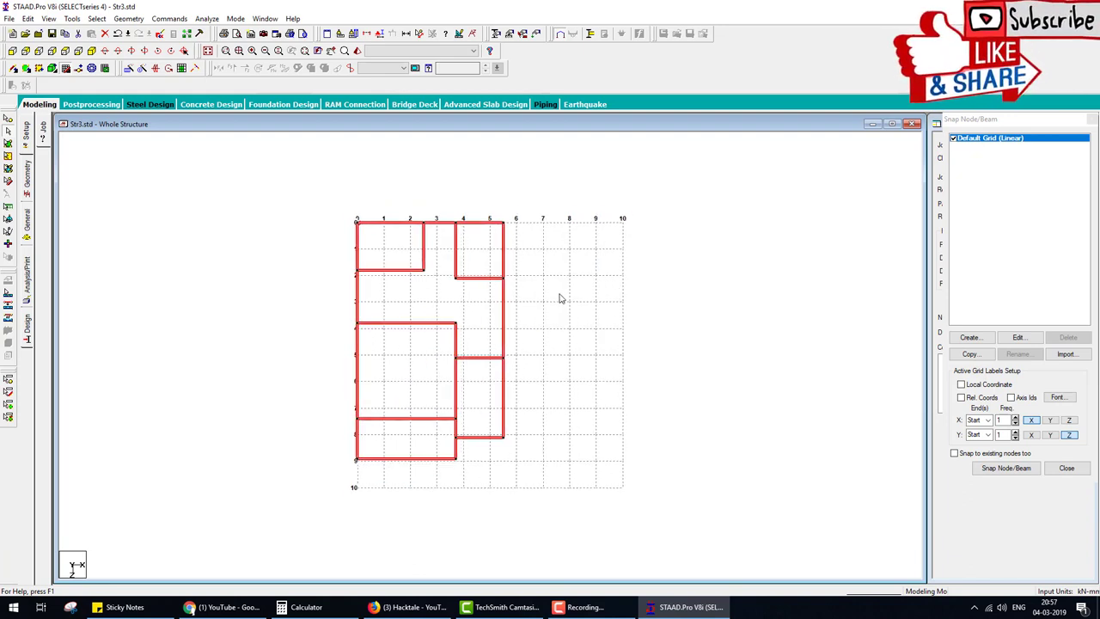
{"action": "left_click", "coordinate": [250, 140]}
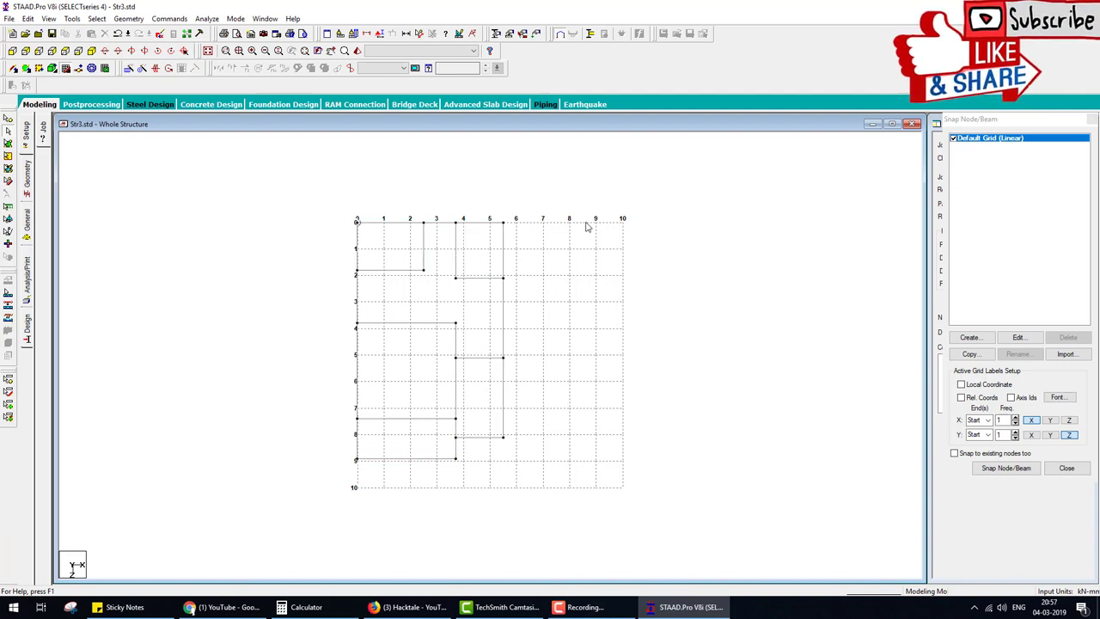
{"action": "left_click", "coordinate": [91, 51]}
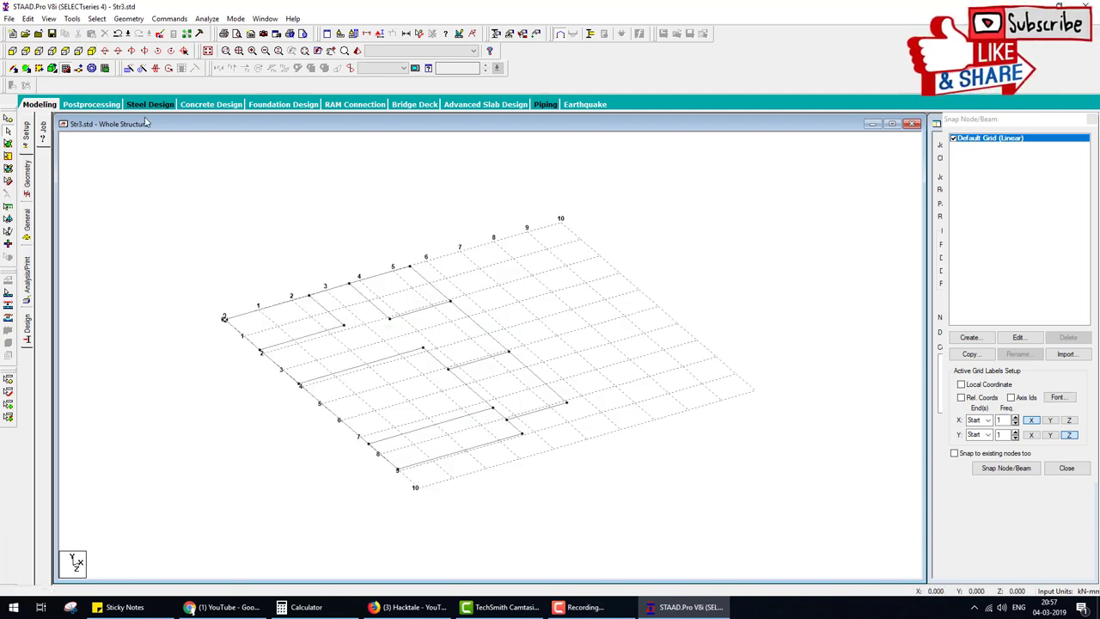
- Turn off the snap grid, select the whole floor plan and set up a translational repeat in the global Y direction
{"action": "left_click", "coordinate": [65, 69]}
{"action": "scroll", "coordinate": [679, 267], "scroll_direction": "down", "scroll_amount": 2}
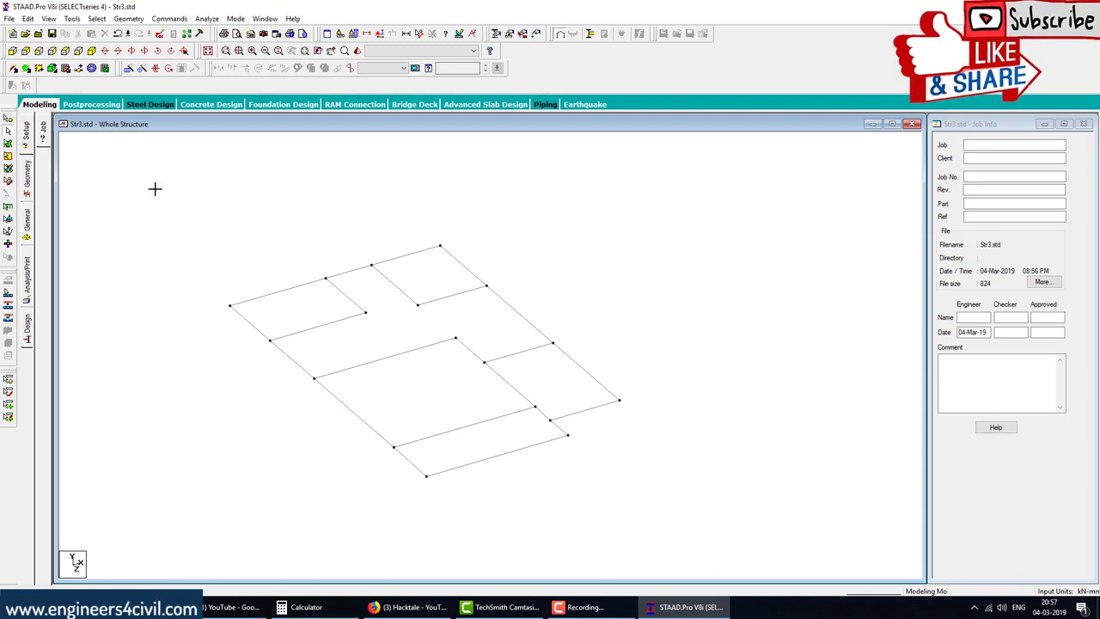
{"action": "left_click_drag", "start_coordinate": [154, 189], "coordinate": [663, 524]}
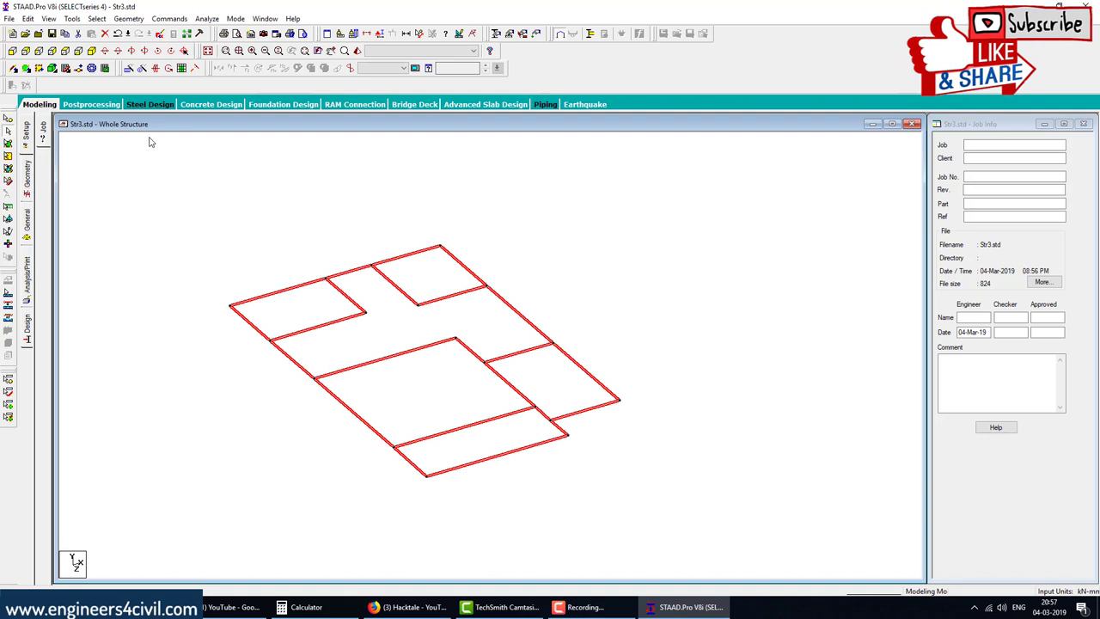
{"action": "left_click", "coordinate": [127, 70]}
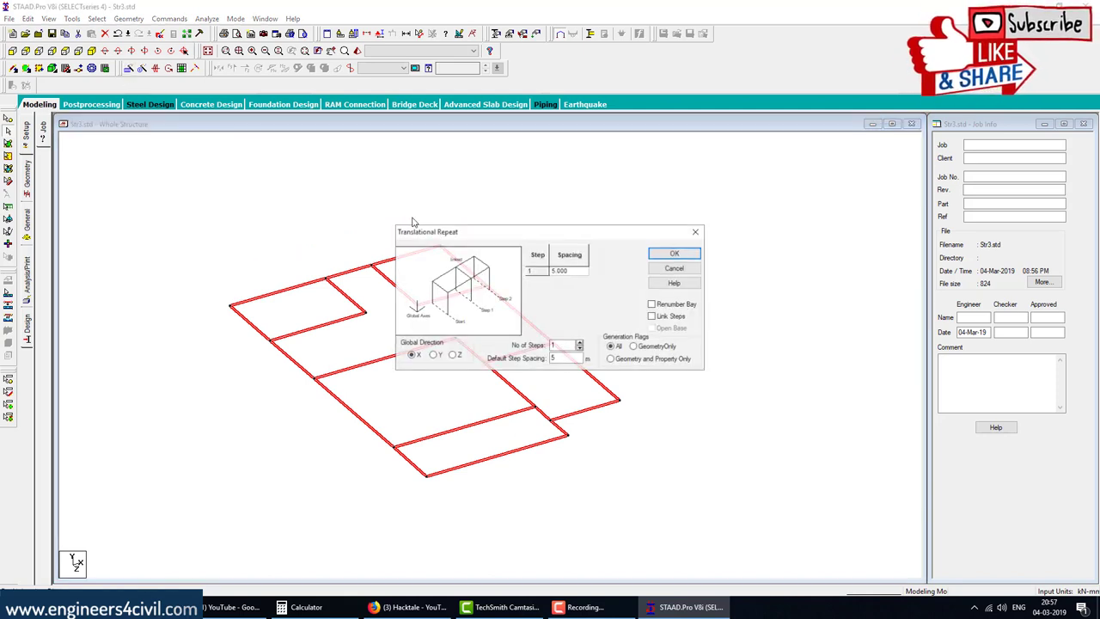
{"action": "left_click", "coordinate": [434, 355]}
{"action": "double_click", "coordinate": [554, 359]}
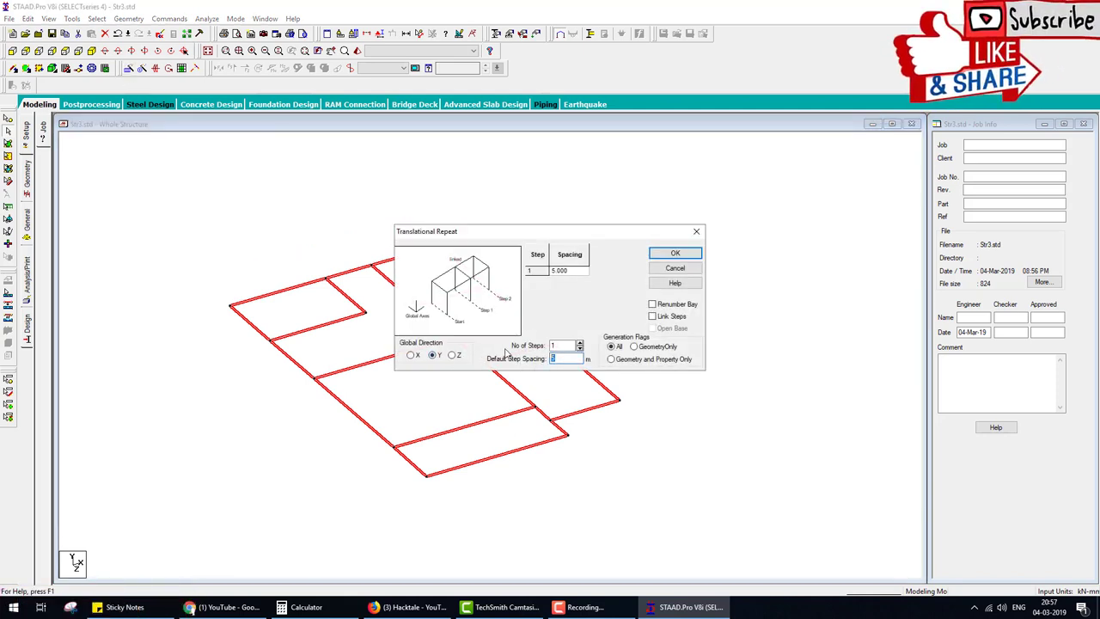
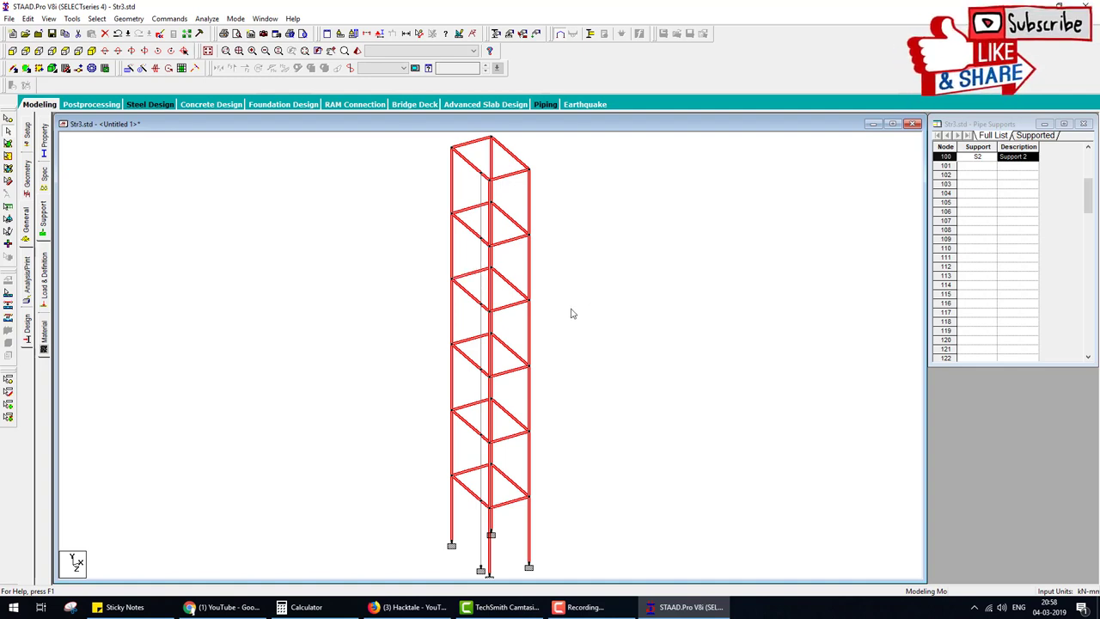
- Open the selected four-column staircase bay in a new view of its own and clear the member selection
{"action": "right_click", "coordinate": [629, 287]}
{"action": "left_click", "coordinate": [691, 444]}
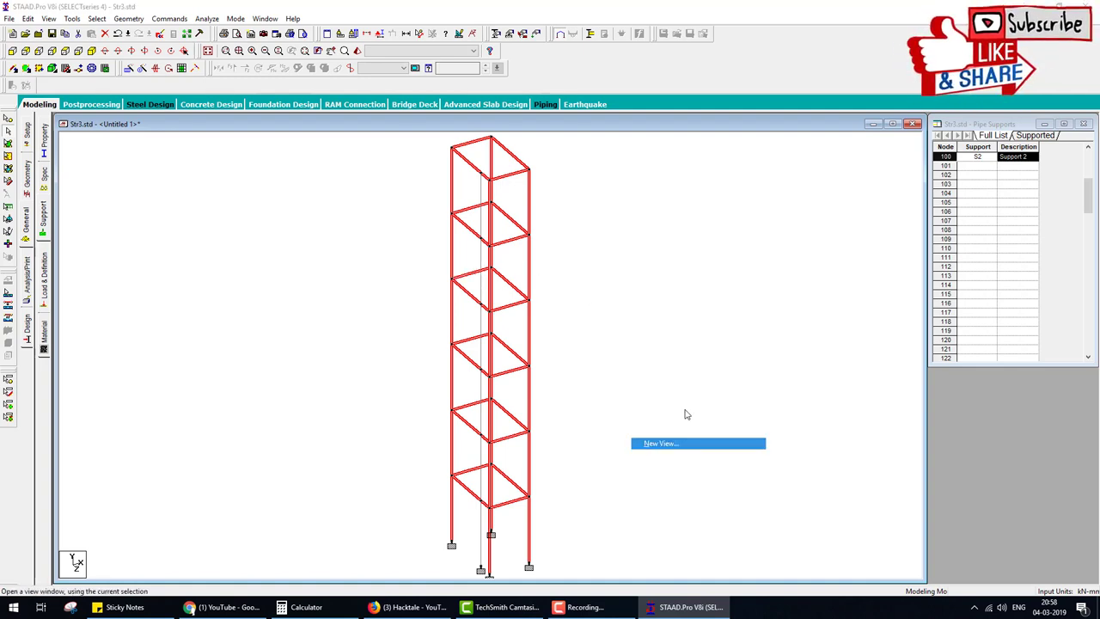
{"action": "left_click", "coordinate": [623, 289]}
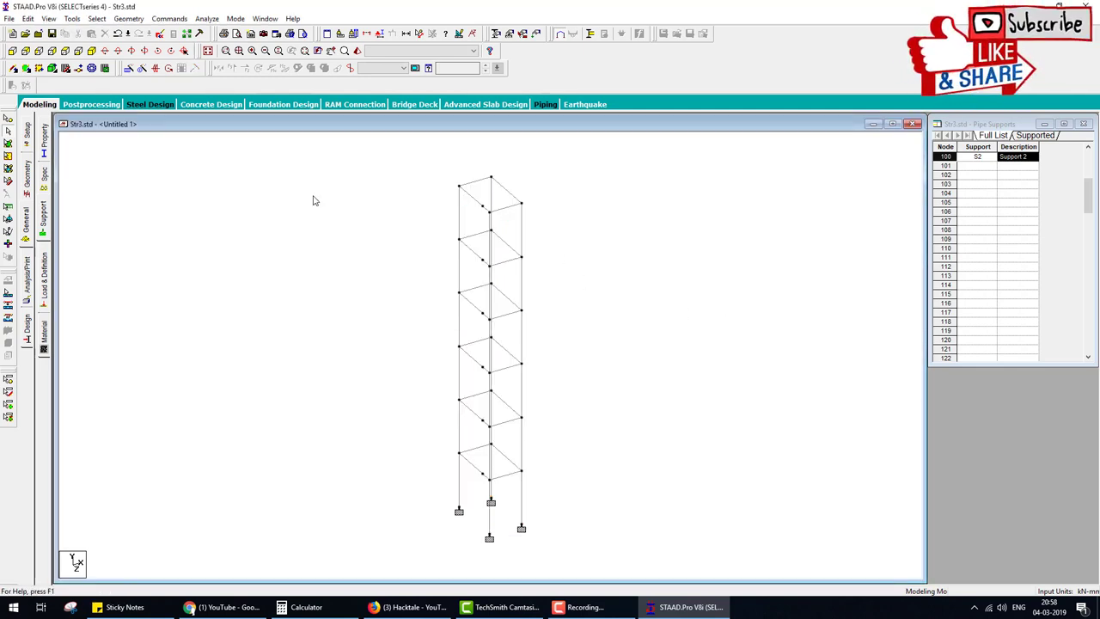
- Examine the staircase bay in plan for the positions of its two landing beams and the up and down flights
{"action": "left_click", "coordinate": [65, 50]}
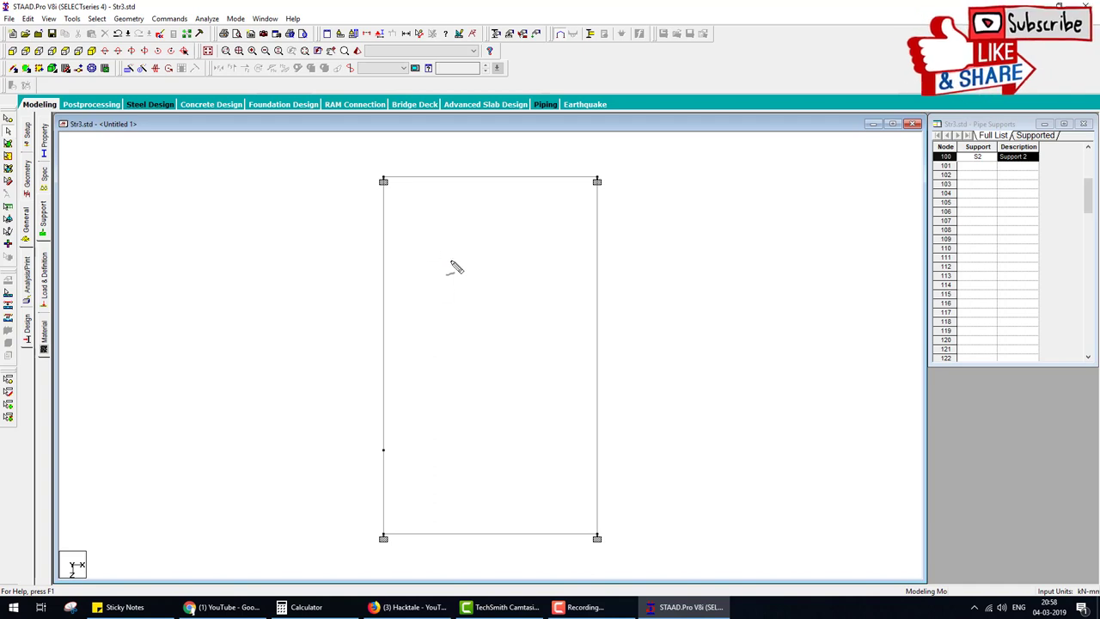
{"action": "left_click_drag", "start_coordinate": [383, 240], "coordinate": [595, 257]}
{"action": "left_click_drag", "start_coordinate": [383, 467], "coordinate": [596, 461]}
{"action": "mouse_move", "coordinate": [500, 461]}
{"action": "left_mouse_down"}
{"action": "mouse_move", "coordinate": [527, 244]}
{"action": "mouse_move", "coordinate": [465, 410]}
{"action": "mouse_move", "coordinate": [462, 464]}
{"action": "left_mouse_up"}
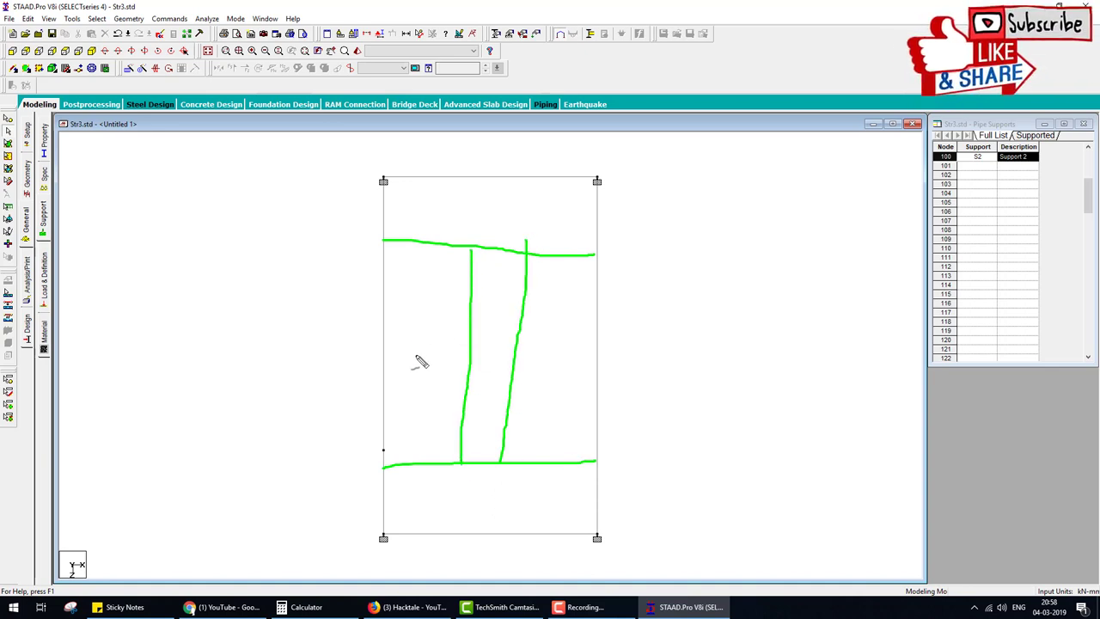
{"action": "mouse_move", "coordinate": [416, 365]}
{"action": "left_mouse_down"}
{"action": "mouse_move", "coordinate": [417, 294]}
{"action": "mouse_move", "coordinate": [437, 313]}
{"action": "left_mouse_up"}
{"action": "mouse_move", "coordinate": [545, 309]}
{"action": "left_mouse_down"}
{"action": "mouse_move", "coordinate": [545, 372]}
{"action": "mouse_move", "coordinate": [531, 356]}
{"action": "mouse_move", "coordinate": [541, 384]}
{"action": "left_mouse_up"}
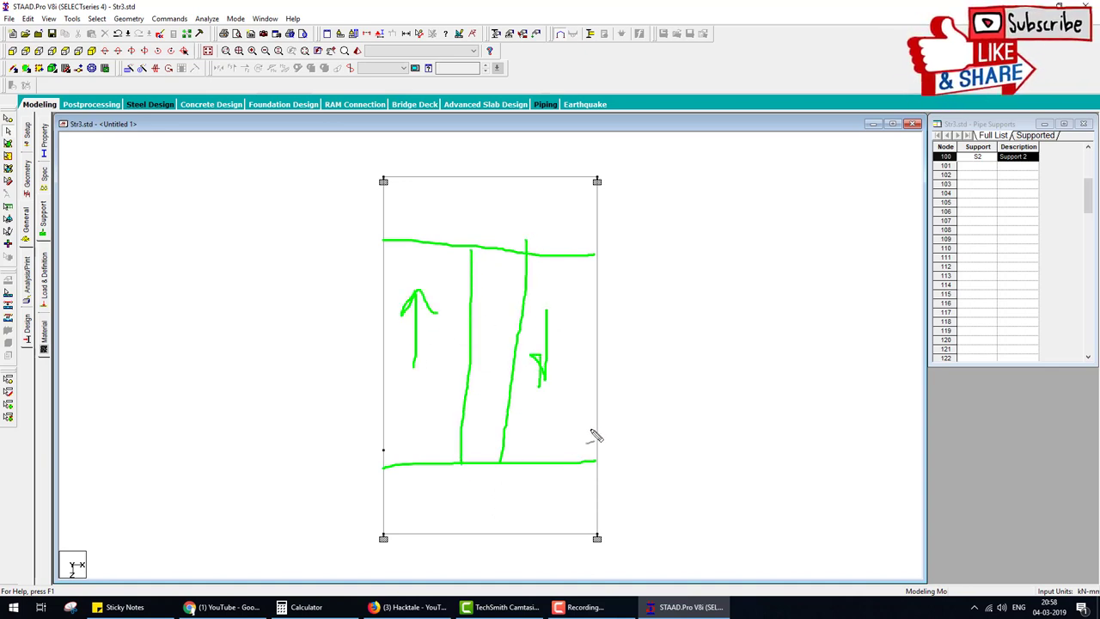
{"action": "key", "text": "Escape"}
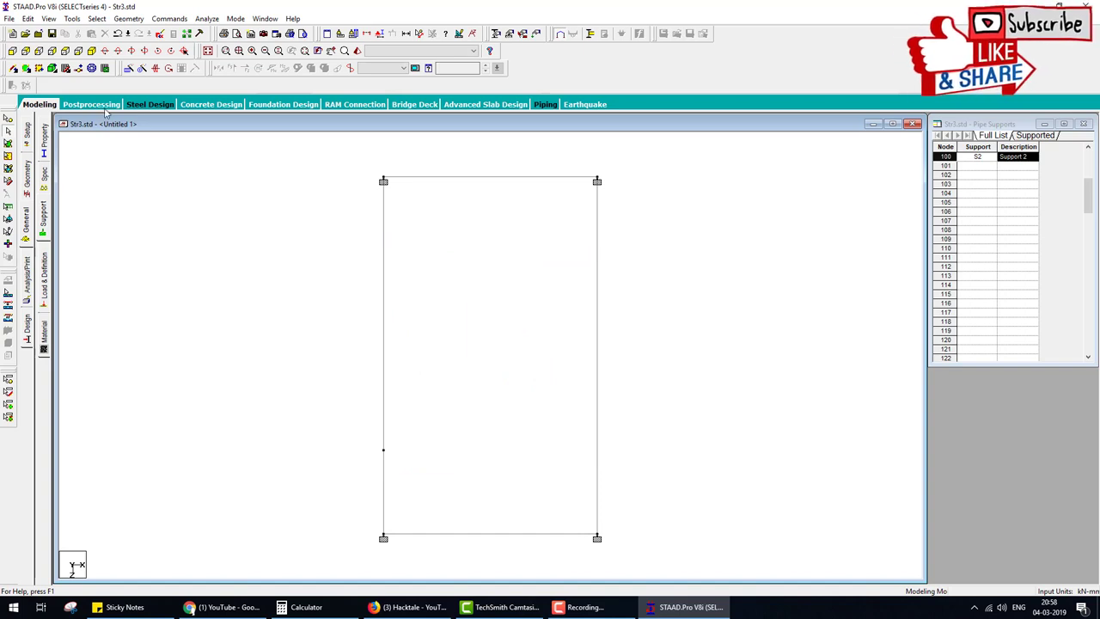
- Examine the lowest storey of the staircase bay in front elevation for its height and mid-landing level
{"action": "left_click", "coordinate": [12, 51]}
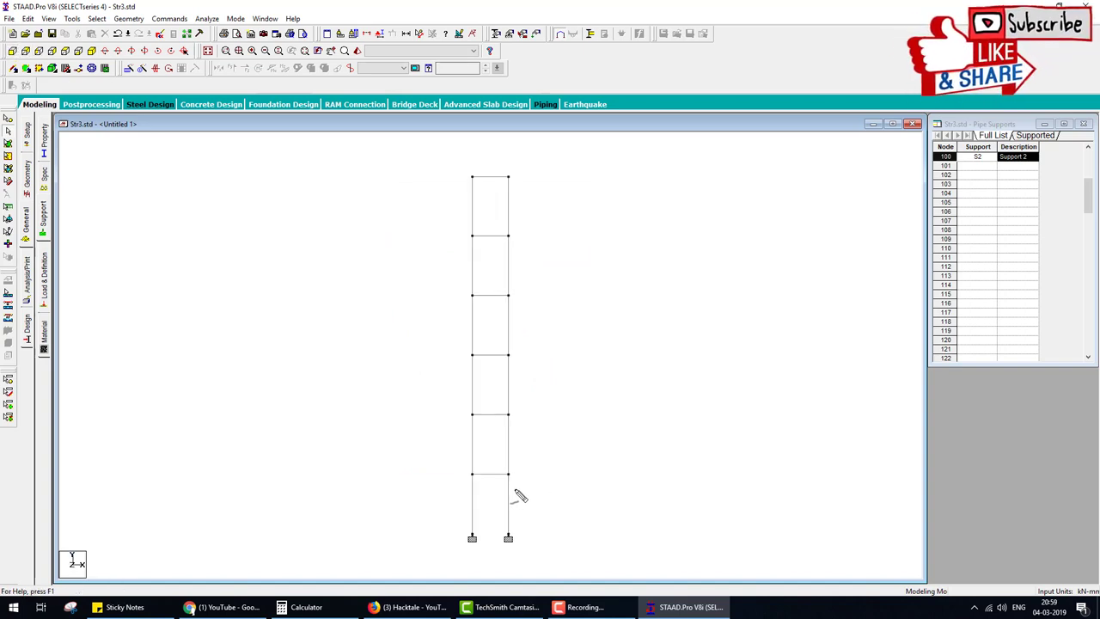
{"action": "mouse_move", "coordinate": [521, 474]}
{"action": "left_mouse_down"}
{"action": "mouse_move", "coordinate": [536, 470]}
{"action": "mouse_move", "coordinate": [540, 536]}
{"action": "mouse_move", "coordinate": [548, 510]}
{"action": "mouse_move", "coordinate": [569, 496]}
{"action": "mouse_move", "coordinate": [584, 503]}
{"action": "left_mouse_up"}
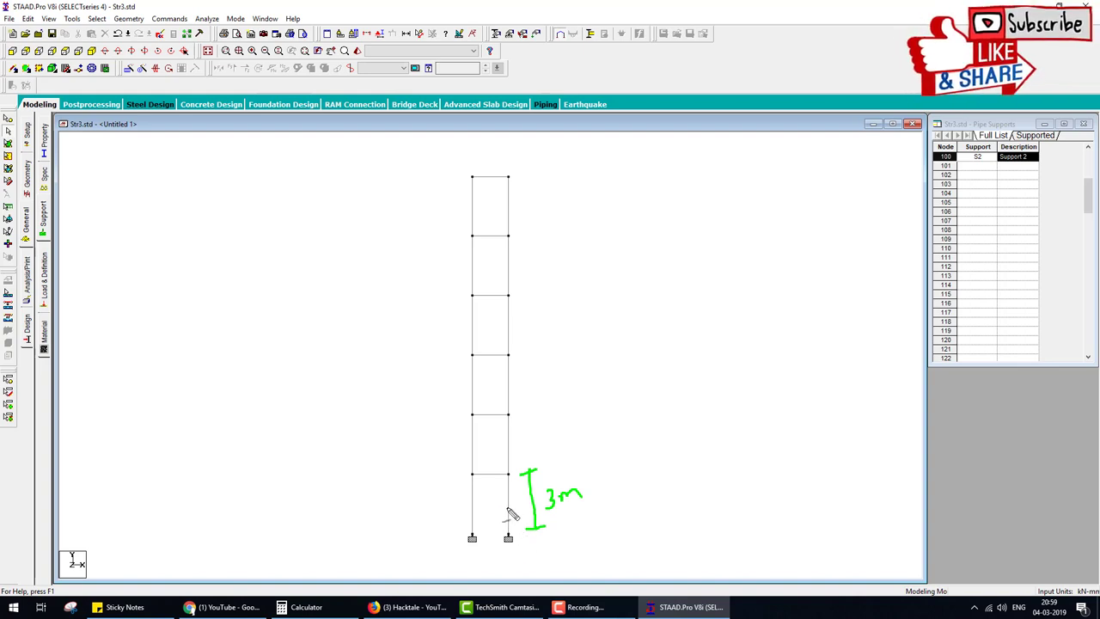
{"action": "left_click_drag", "start_coordinate": [497, 502], "coordinate": [516, 501]}
{"action": "mouse_move", "coordinate": [487, 512]}
{"action": "left_mouse_down"}
{"action": "mouse_move", "coordinate": [488, 523]}
{"action": "mouse_move", "coordinate": [513, 519]}
{"action": "mouse_move", "coordinate": [501, 526]}
{"action": "left_mouse_up"}
{"action": "key", "text": "Escape"}
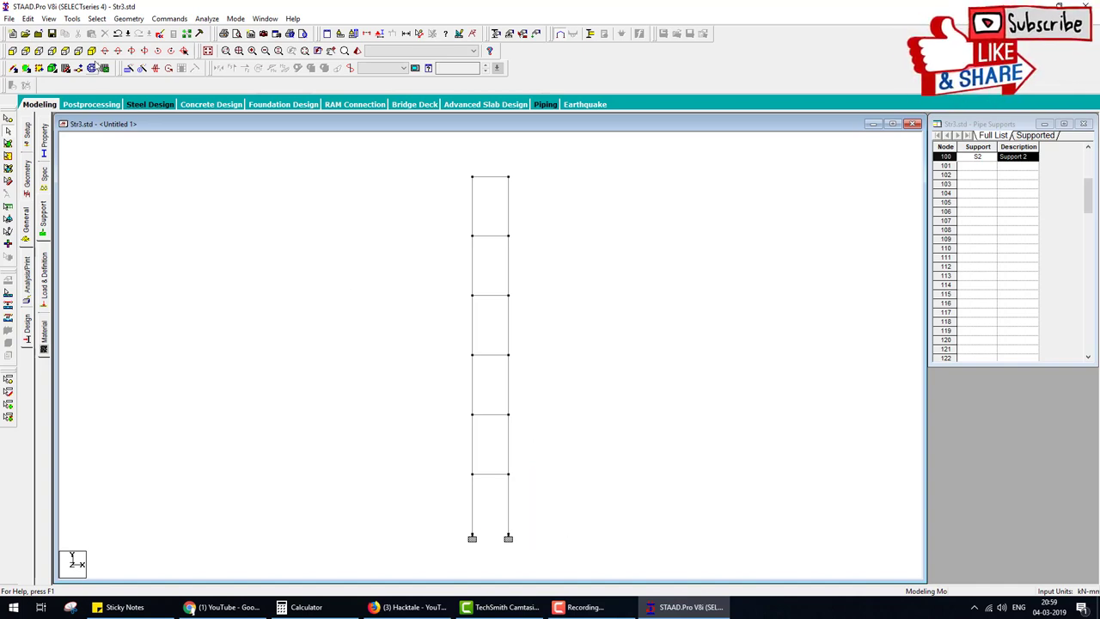
- Measure the long side, the short side and the intermediate node's offset on the lowest beam level of the staircase bay
{"action": "left_click", "coordinate": [92, 68]}
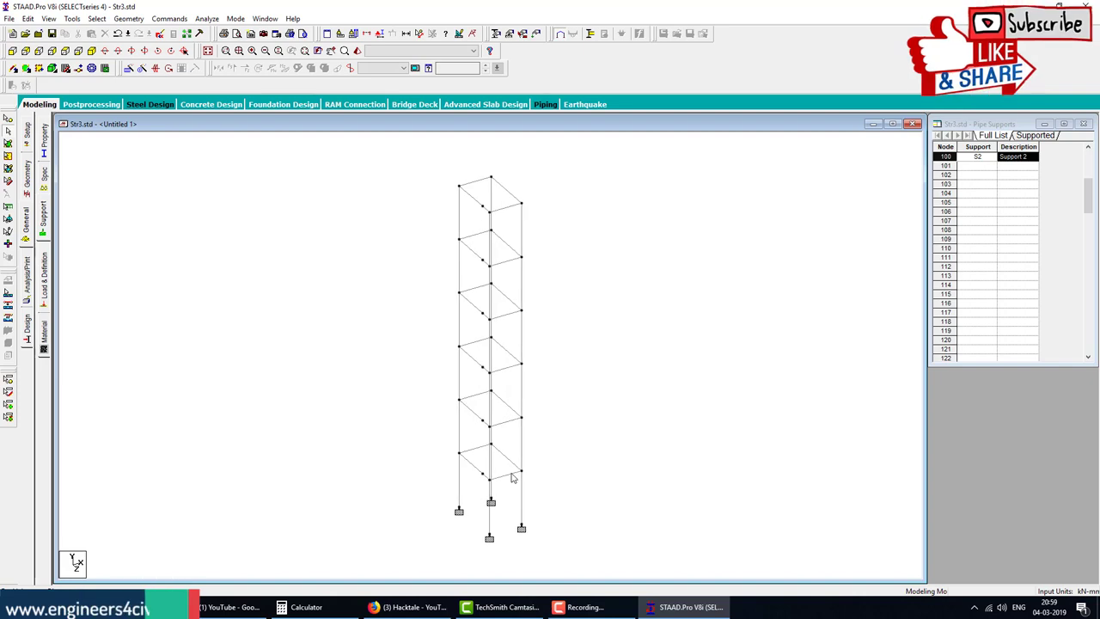
{"action": "scroll", "coordinate": [511, 477], "scroll_direction": "up", "scroll_amount": 3}
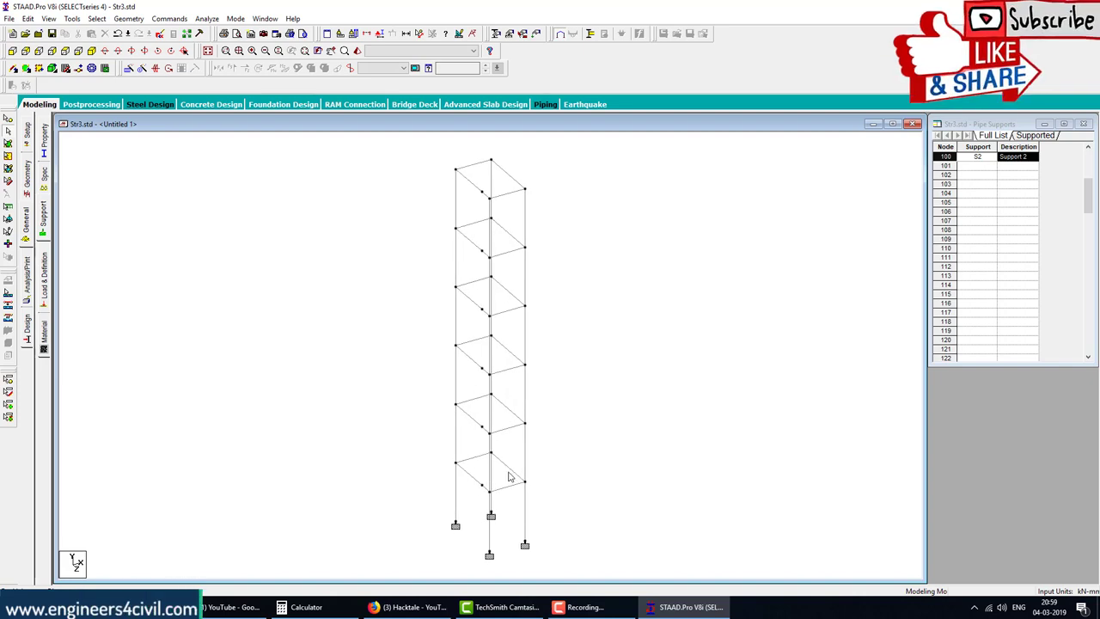
{"action": "left_click", "coordinate": [12, 51]}
{"action": "left_click", "coordinate": [89, 51]}
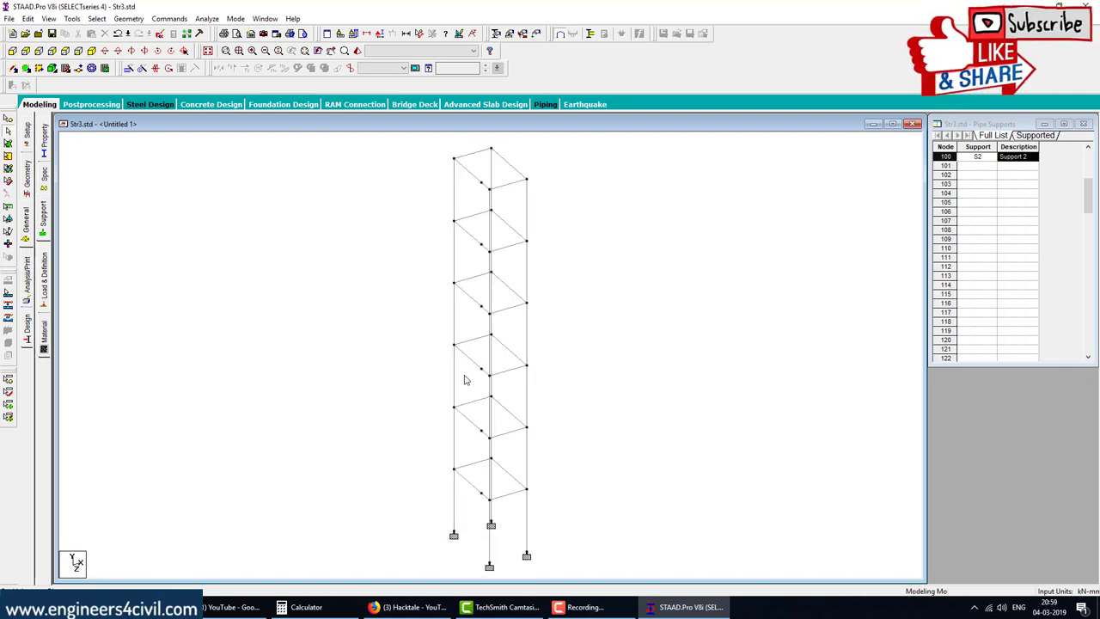
{"action": "middle_click_drag", "start_coordinate": [467, 376], "coordinate": [366, 438]}
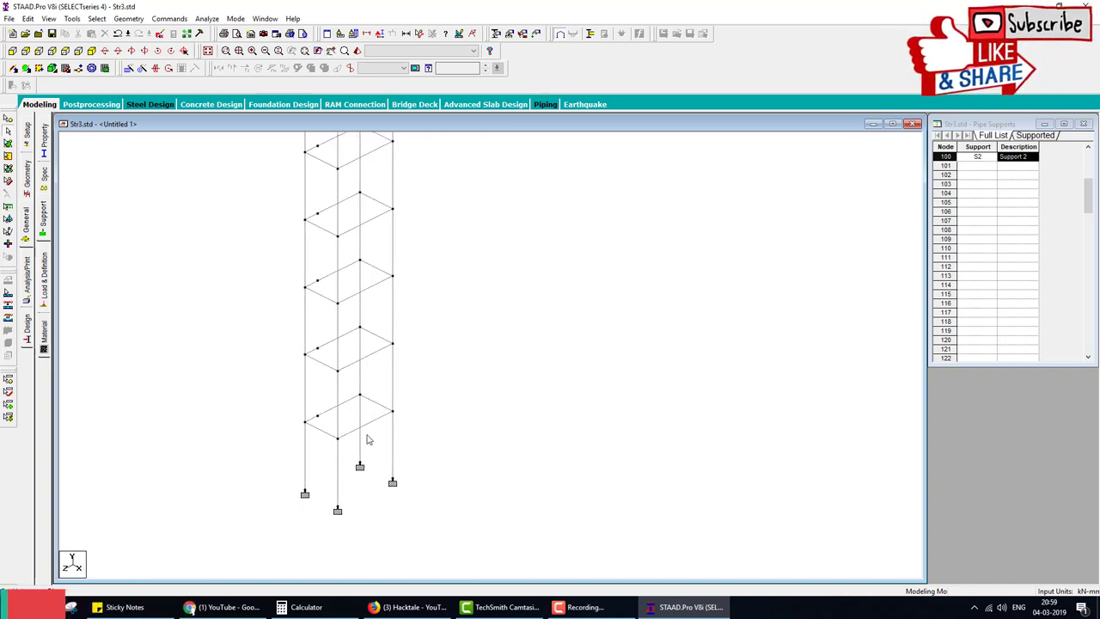
{"action": "left_click", "coordinate": [376, 421]}
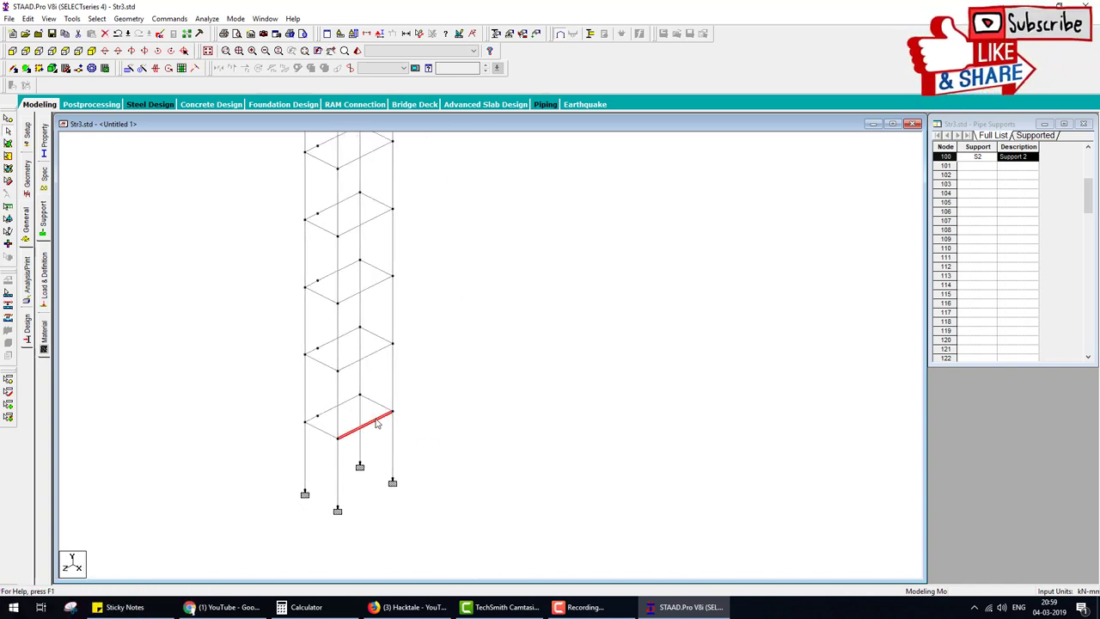
{"action": "left_click", "coordinate": [420, 32]}
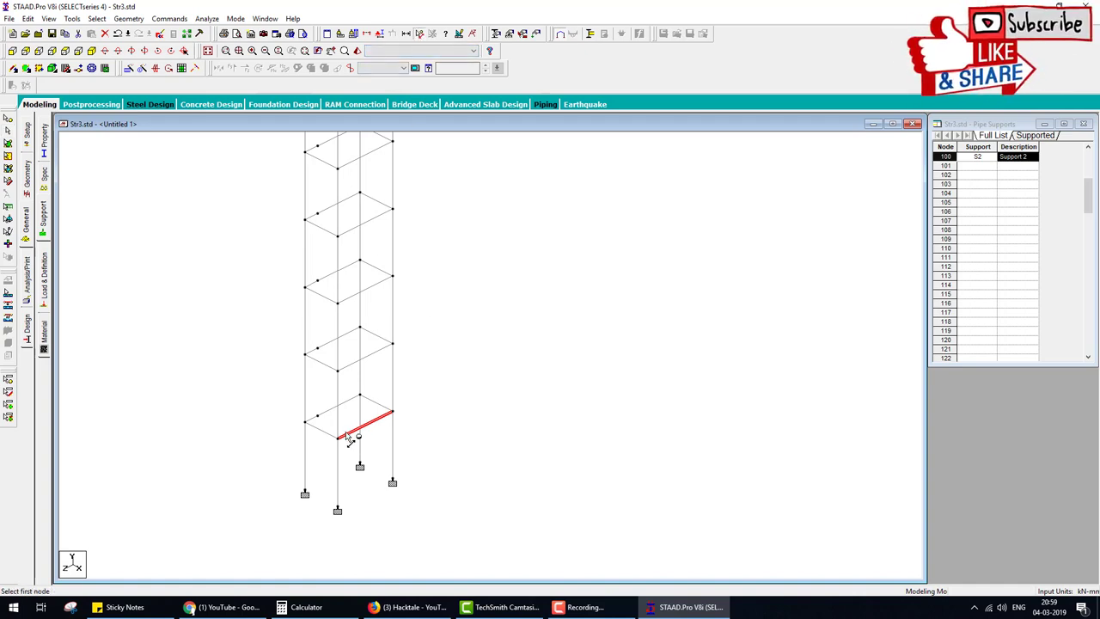
{"action": "left_click", "coordinate": [393, 413]}
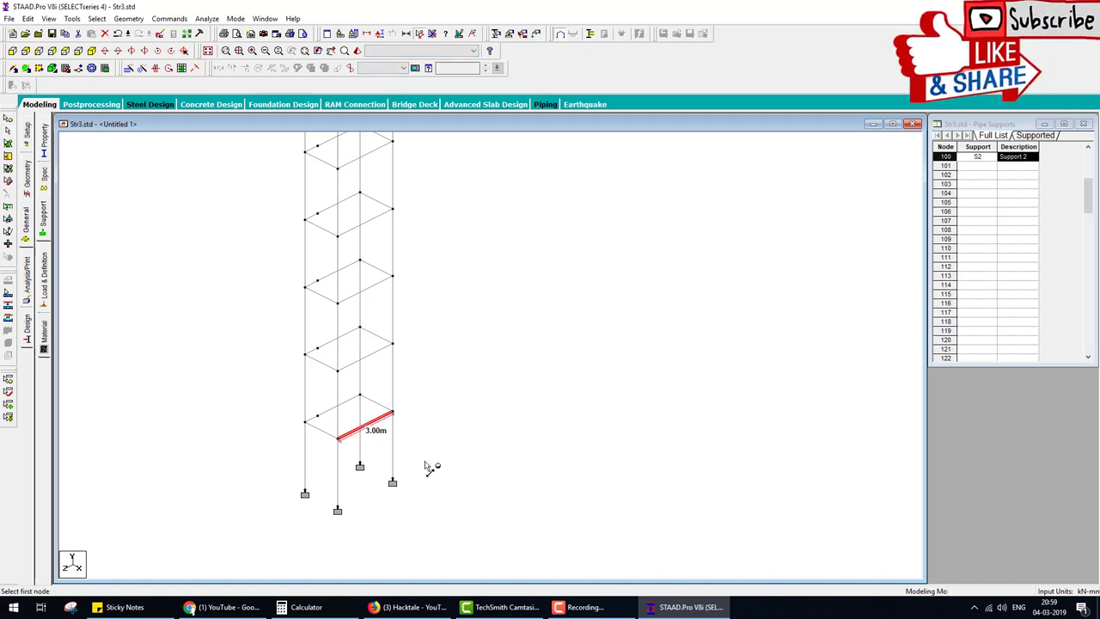
{"action": "left_click", "coordinate": [339, 438]}
{"action": "left_click", "coordinate": [306, 424]}
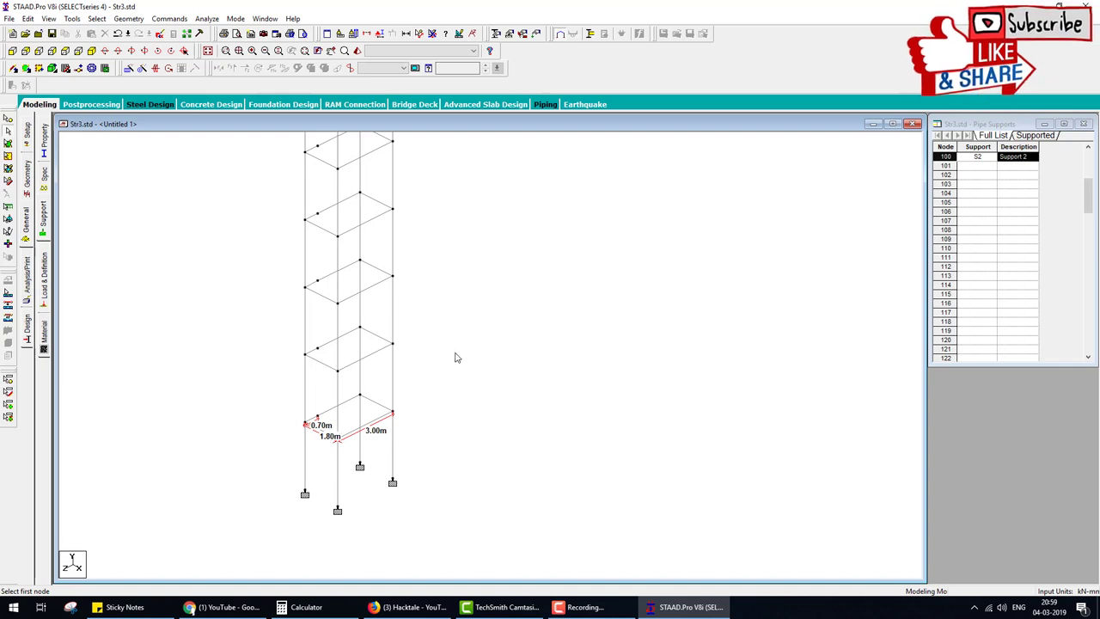
{"action": "key", "text": "Escape"}
- Copy the short beam at the lowest level's positive-Z end and paste it with a Z offset of -0.7 m
{"action": "left_click", "coordinate": [318, 433]}
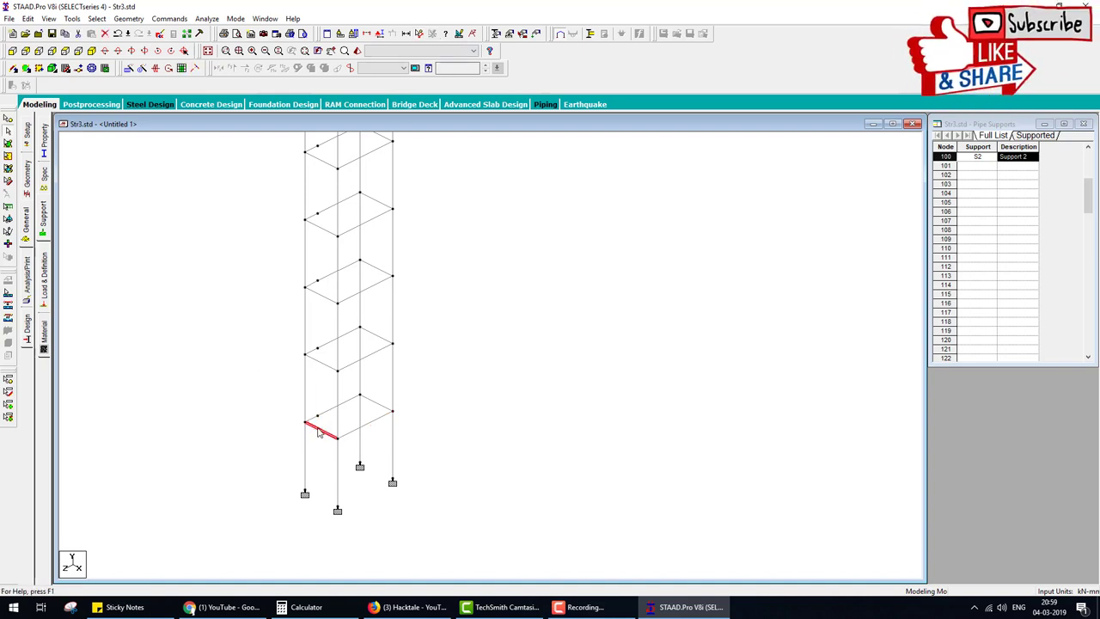
{"action": "left_click", "coordinate": [375, 409], "text": "ctrl"}
{"action": "left_click", "coordinate": [378, 406]}
{"action": "left_click", "coordinate": [324, 437]}
{"action": "key", "text": "ctrl+v"}
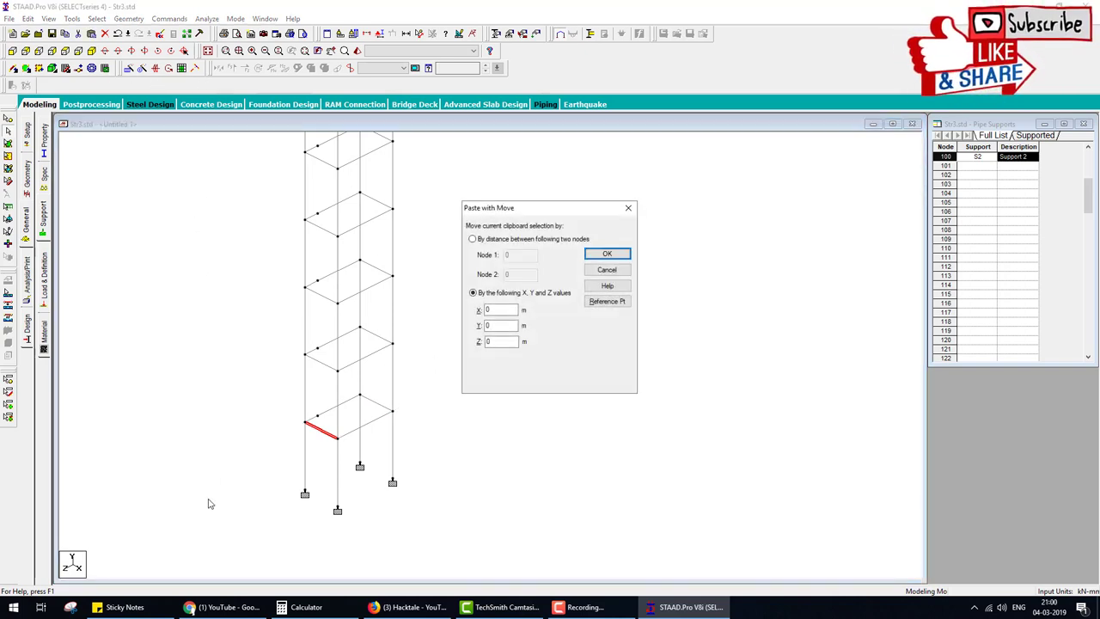
{"action": "double_click", "coordinate": [501, 341]}
{"action": "type", "text": "-0.7"}
{"action": "left_click", "coordinate": [606, 253]}
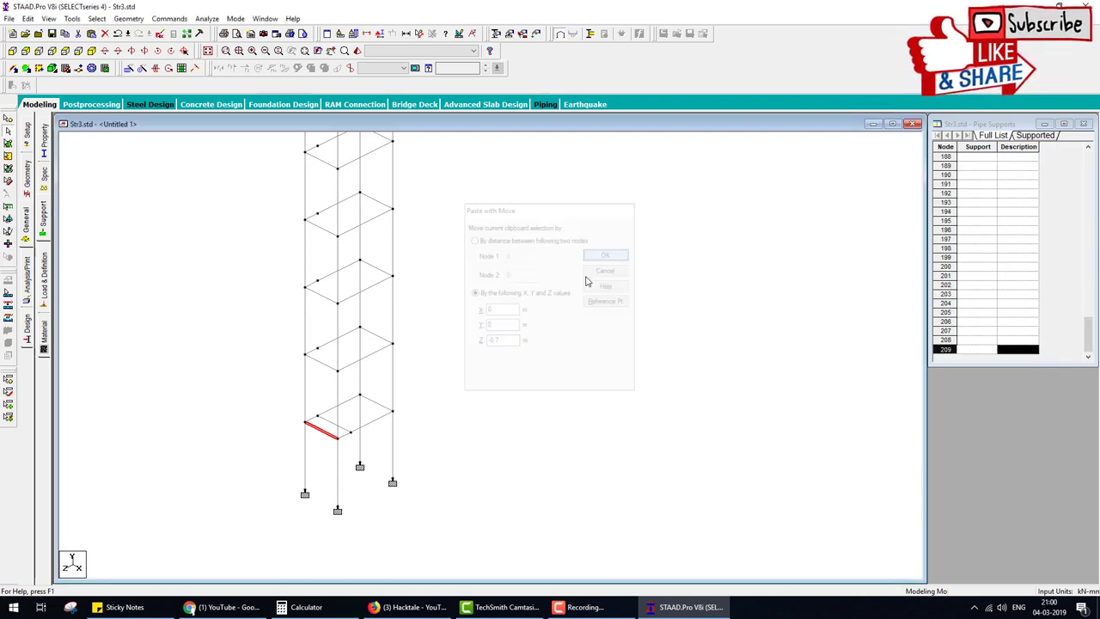
- Copy the short beam at the lowest level's opposite end and paste it inward along positive Z
{"action": "left_click", "coordinate": [381, 405]}
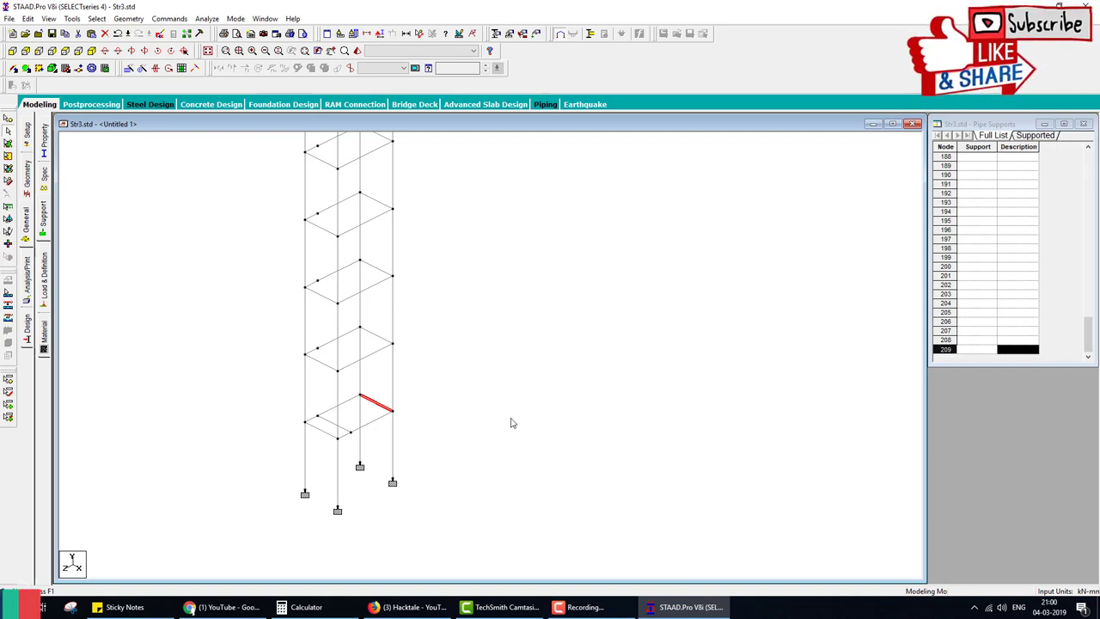
{"action": "key", "text": "ctrl+c"}
{"action": "key", "text": "ctrl+v"}
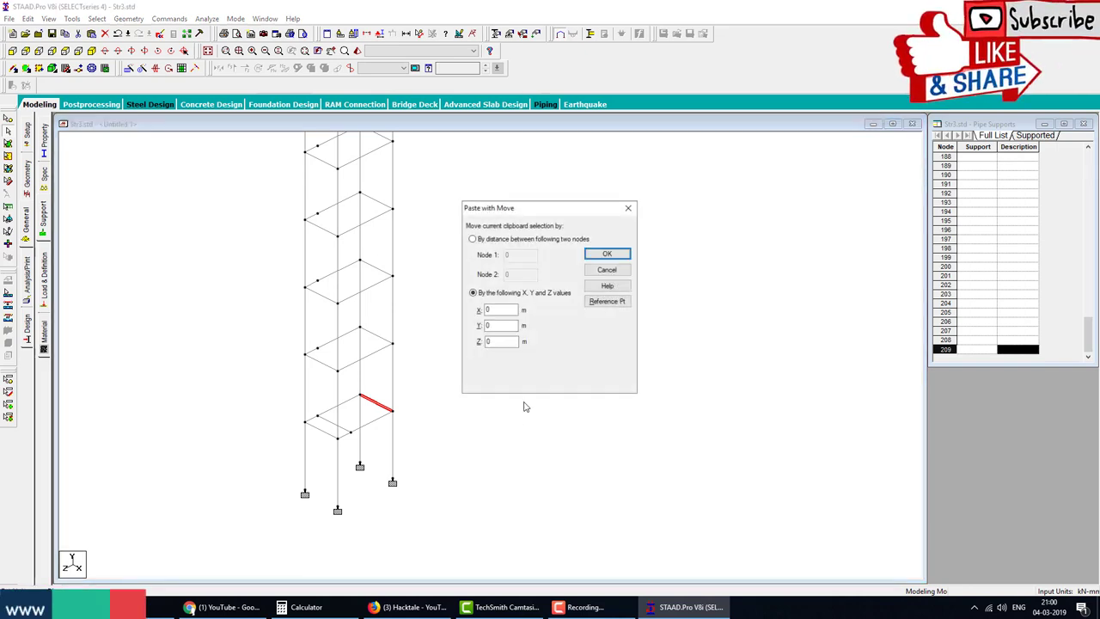
{"action": "double_click", "coordinate": [499, 342]}
{"action": "left_click", "coordinate": [600, 254]}
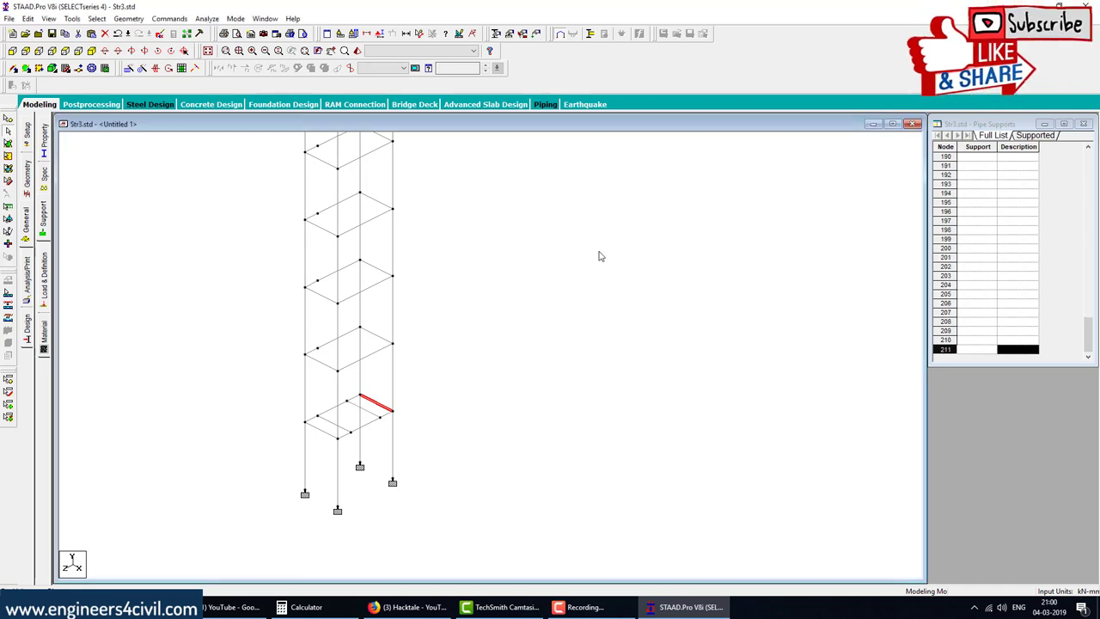
{"action": "left_click", "coordinate": [545, 323]}
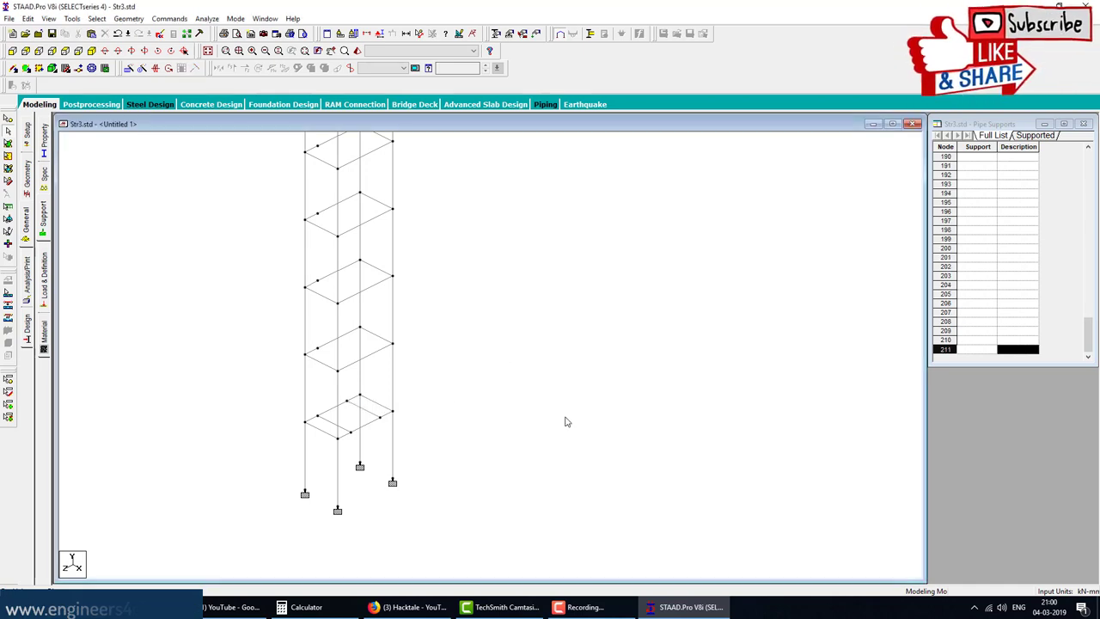
- Insert a midpoint node in each of the two pasted landing beams on the lowest level
{"action": "left_click", "coordinate": [370, 415]}
{"action": "left_click", "coordinate": [329, 424], "text": "ctrl"}
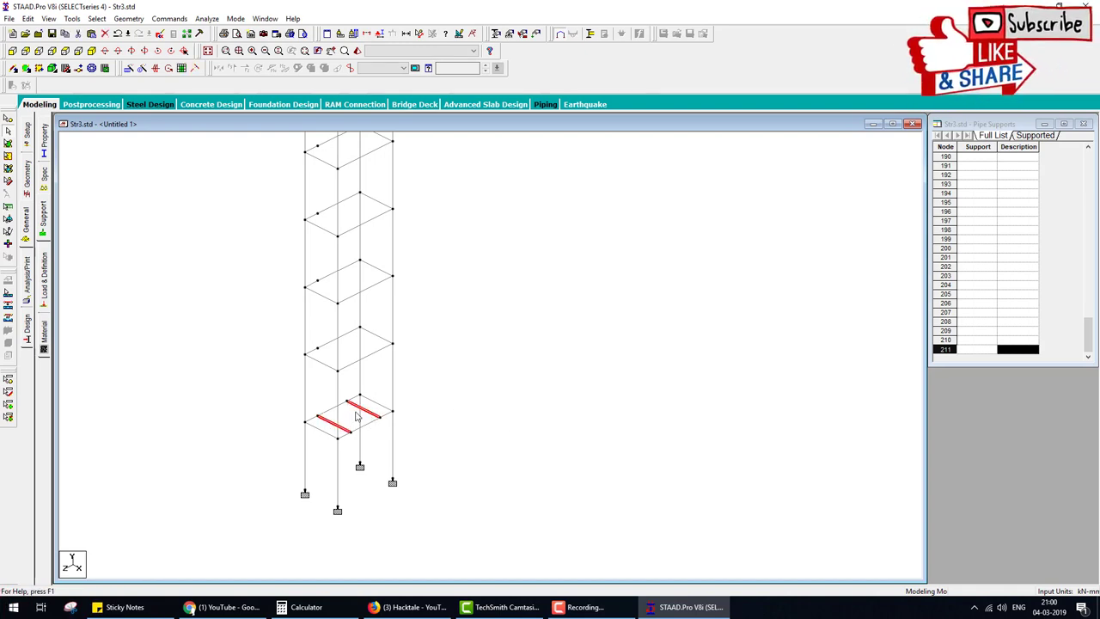
{"action": "right_click", "coordinate": [365, 411]}
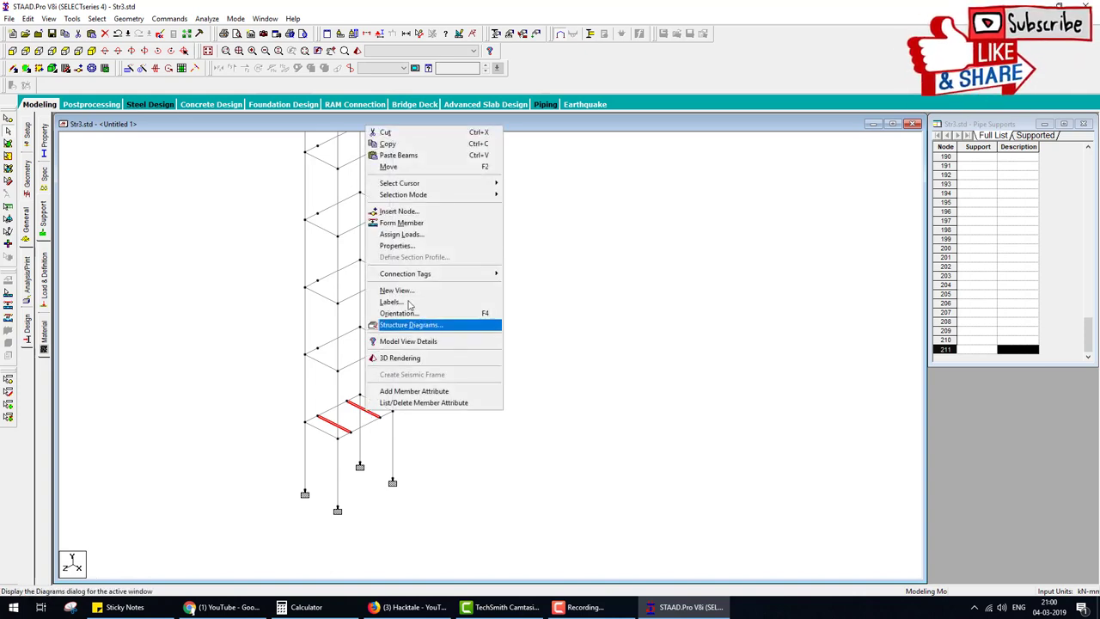
{"action": "left_click", "coordinate": [404, 211]}
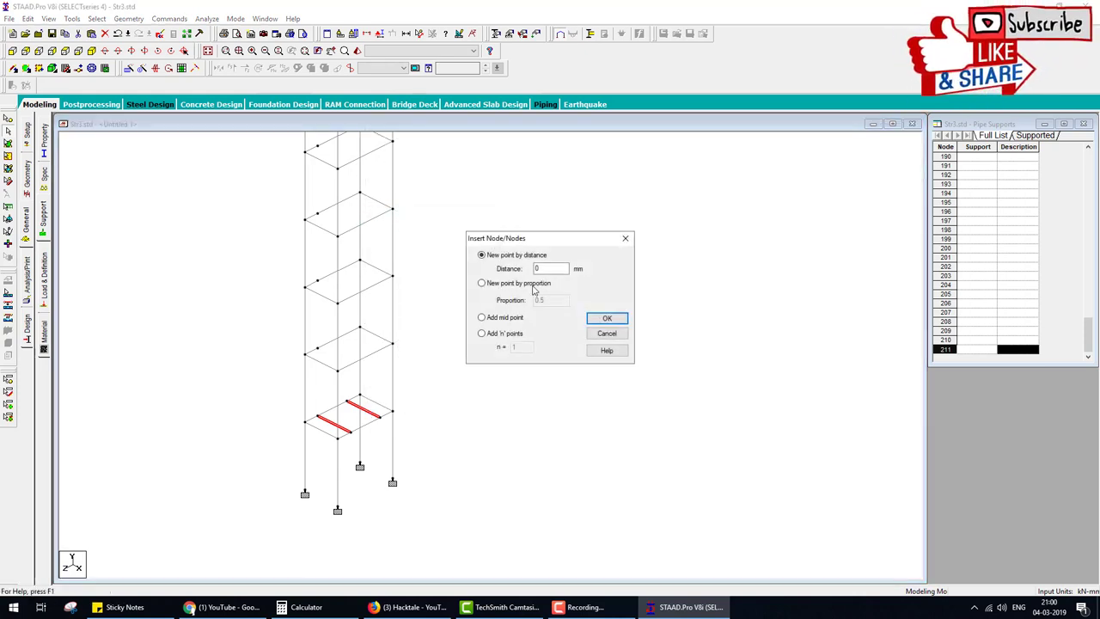
{"action": "left_click", "coordinate": [491, 320]}
{"action": "left_click", "coordinate": [606, 318]}
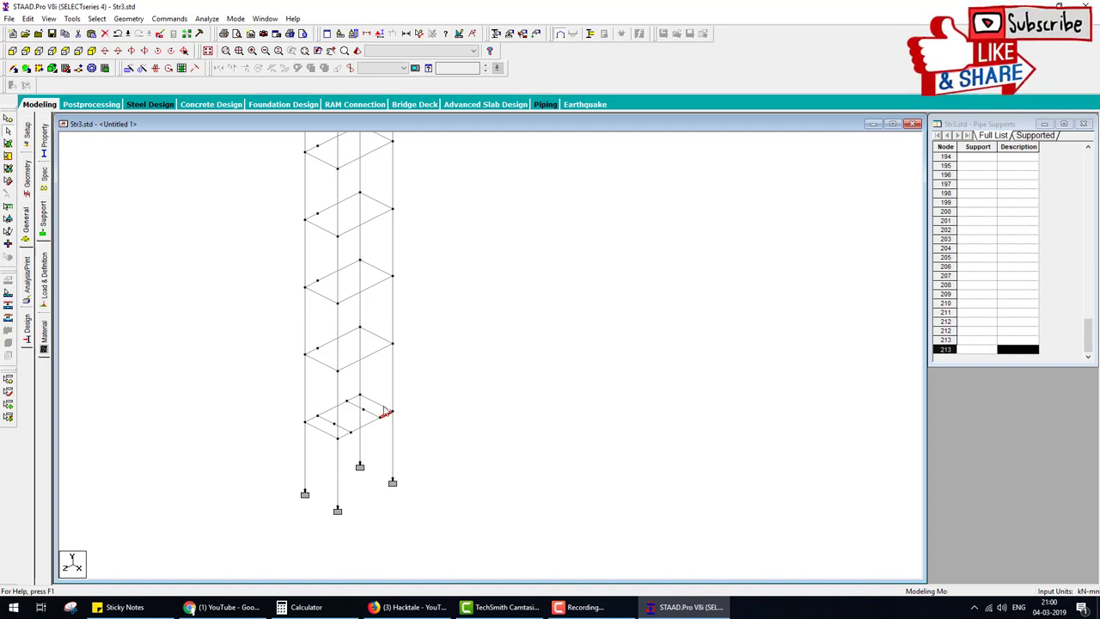
- Copy the lowest-level beams of the staircase bay with their landing beams and paste them at mid-storey height below that level
{"action": "left_click", "coordinate": [12, 51]}
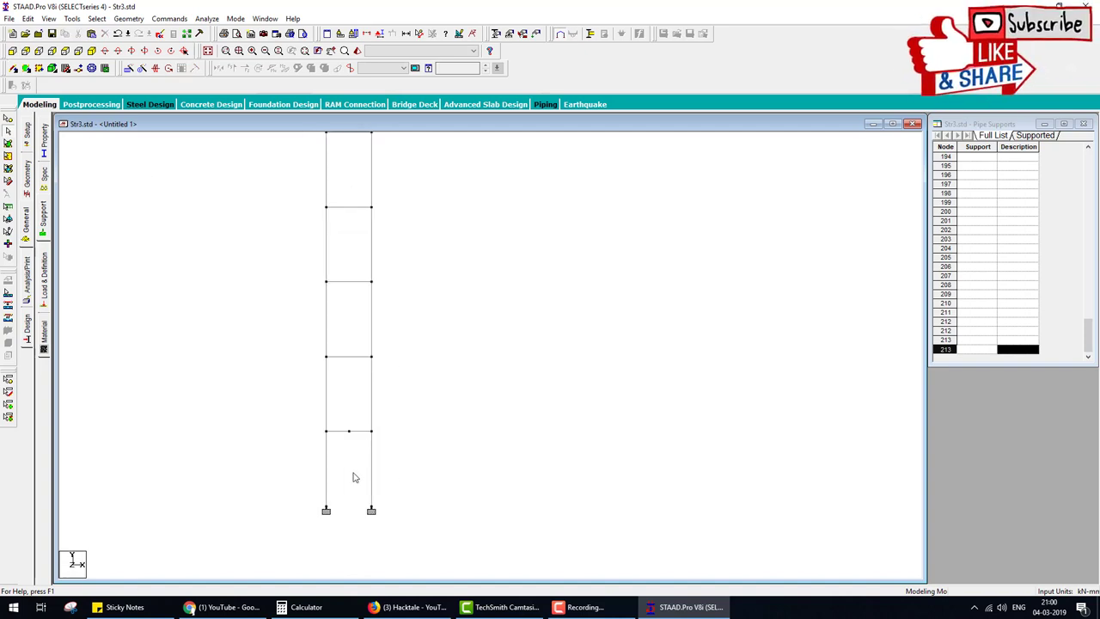
{"action": "left_click_drag", "start_coordinate": [313, 427], "coordinate": [399, 448]}
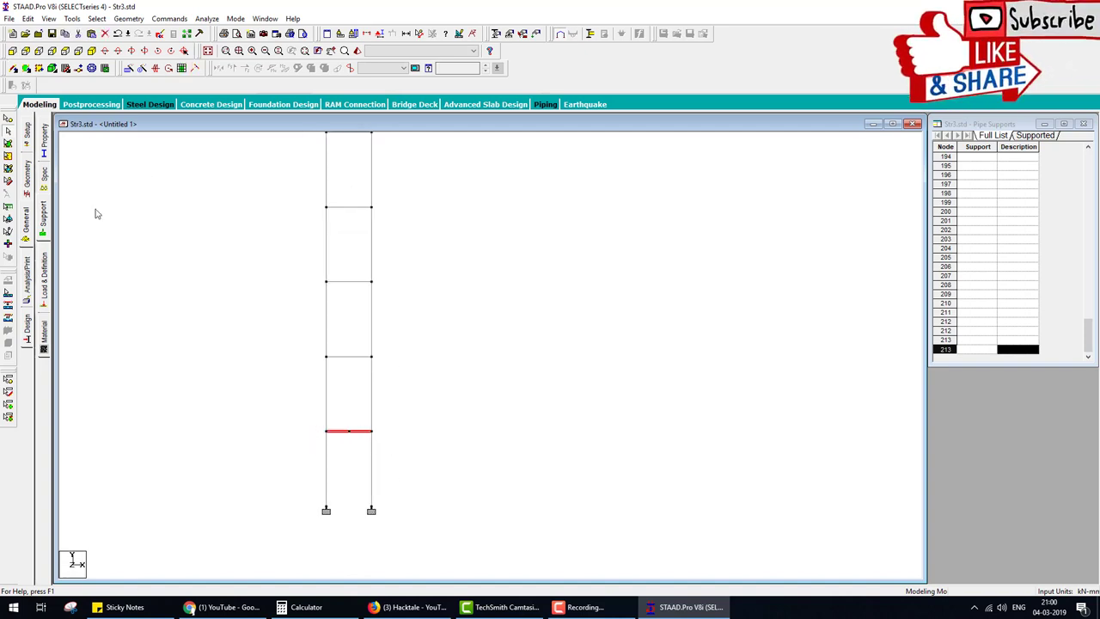
{"action": "left_click", "coordinate": [91, 51]}
{"action": "scroll", "coordinate": [385, 460], "scroll_direction": "up", "scroll_amount": 1}
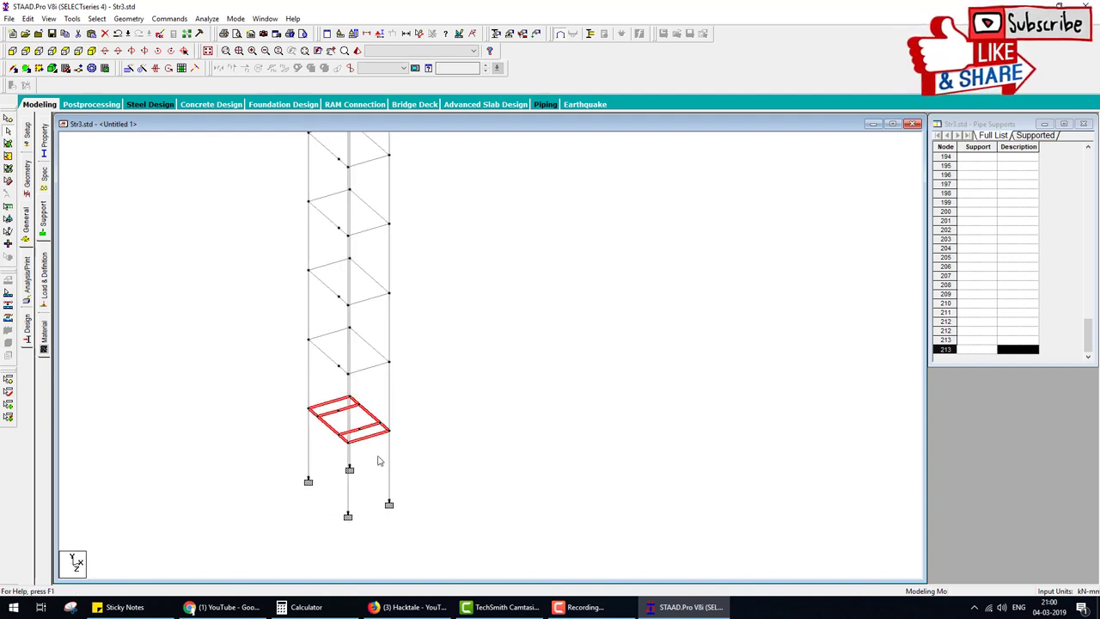
{"action": "key", "text": "ctrl+v"}
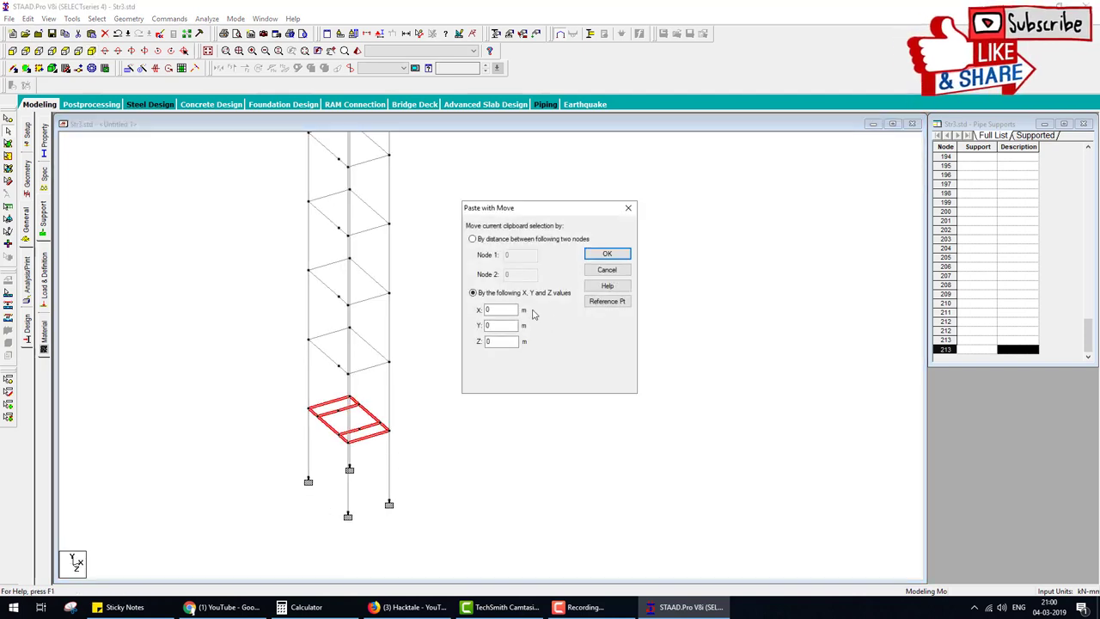
{"action": "key", "text": "Tab"}
{"action": "key", "text": "Return"}
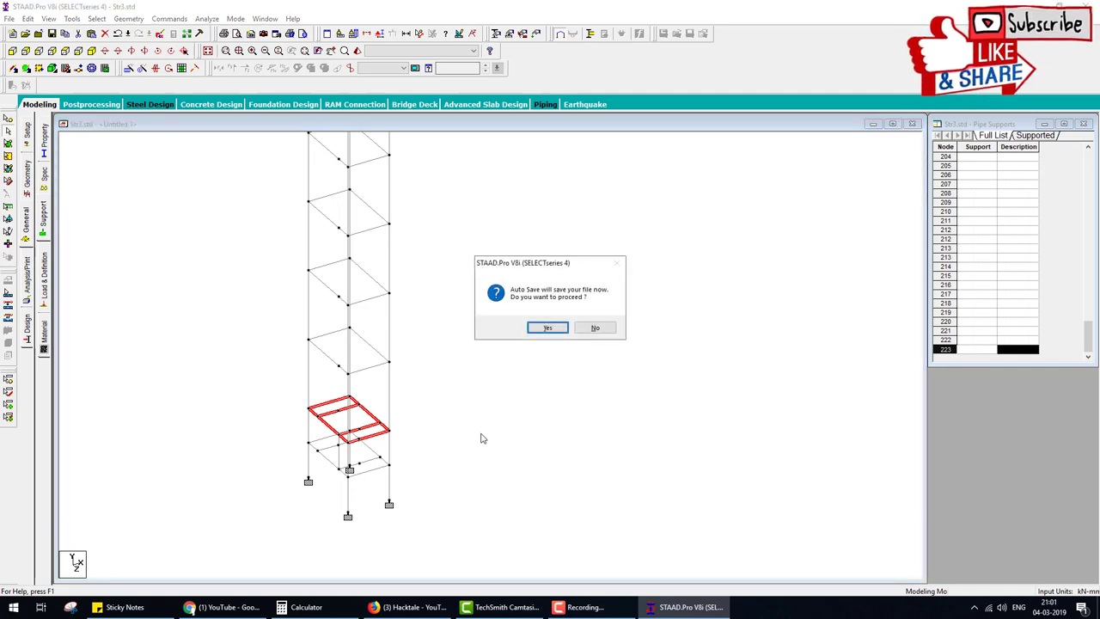
{"action": "key", "text": "Return"}
- Paste the copied staircase-bay beams with a Y offset of 1.5 m, and again at the mid-storey height one floor higher
{"action": "left_click", "coordinate": [480, 319]}
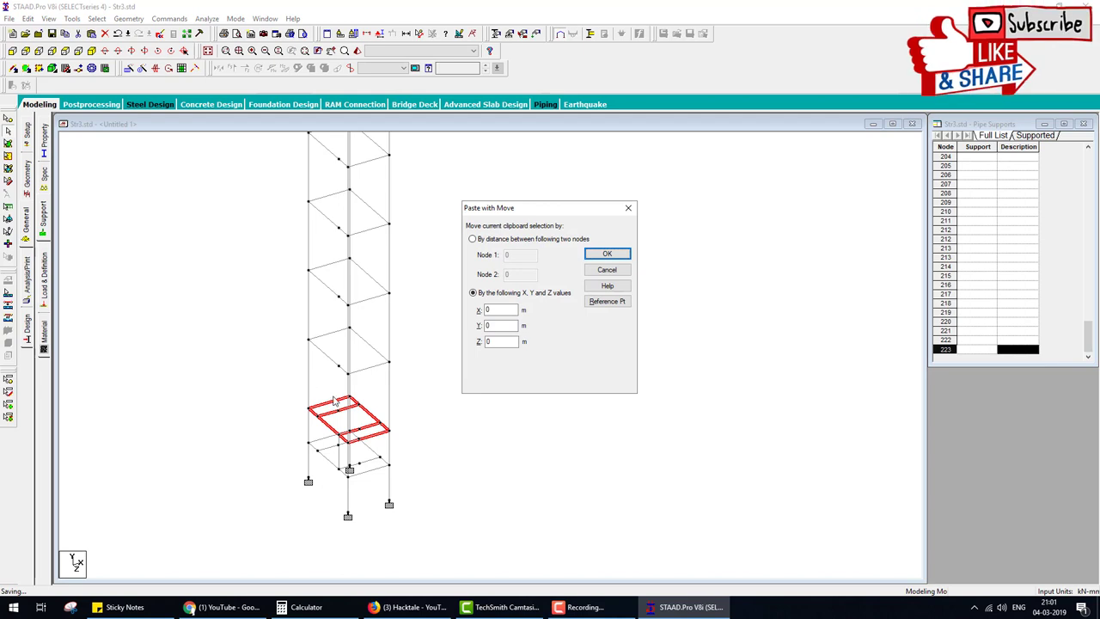
{"action": "double_click", "coordinate": [488, 326]}
{"action": "type", "text": "1.5"}
{"action": "left_click", "coordinate": [607, 253]}
{"action": "key", "text": "ctrl+v"}
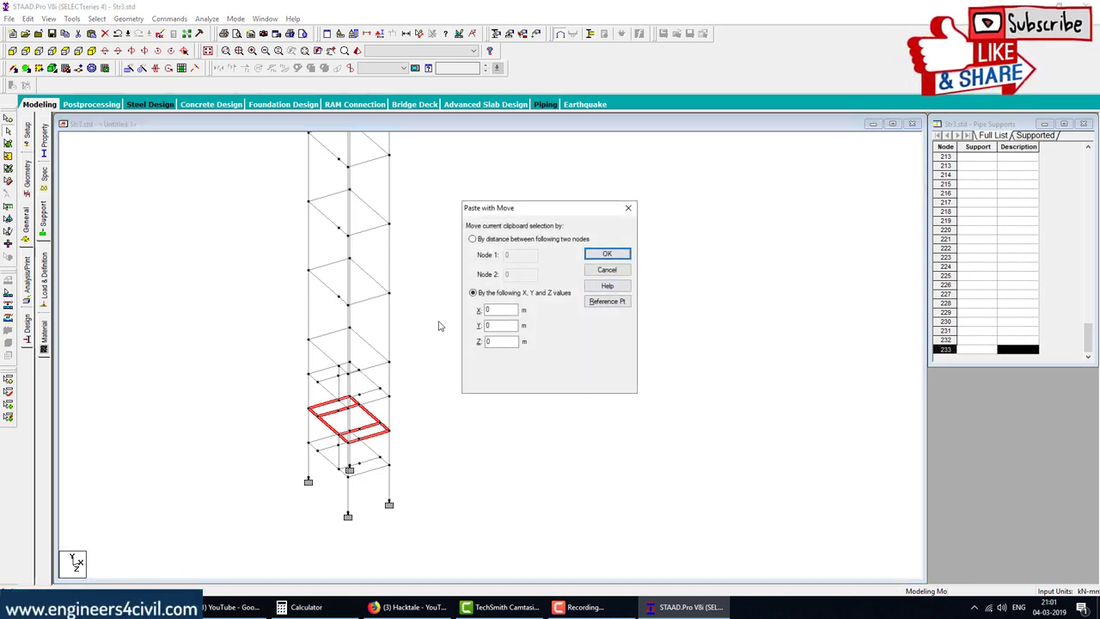
{"action": "double_click", "coordinate": [488, 326]}
{"action": "left_click", "coordinate": [616, 258]}
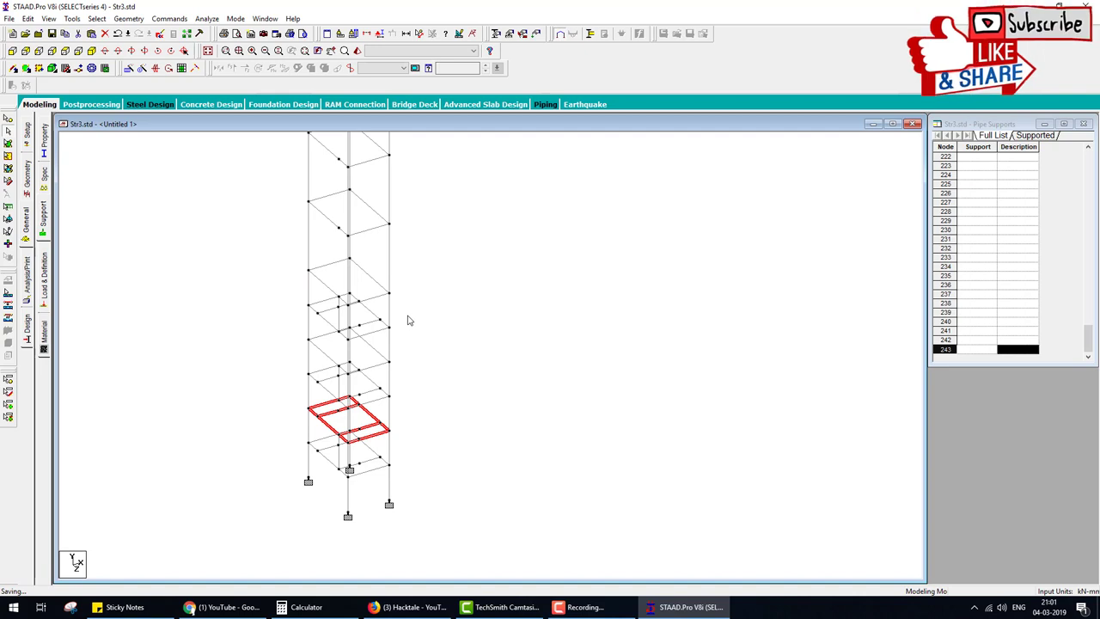
- Paste the copied staircase-bay beams twice more, with Y offsets of 7.5 m and 10.5 m
{"action": "key", "text": "ctrl+v"}
{"action": "key", "text": "Tab"}
{"action": "type", "text": "7"}
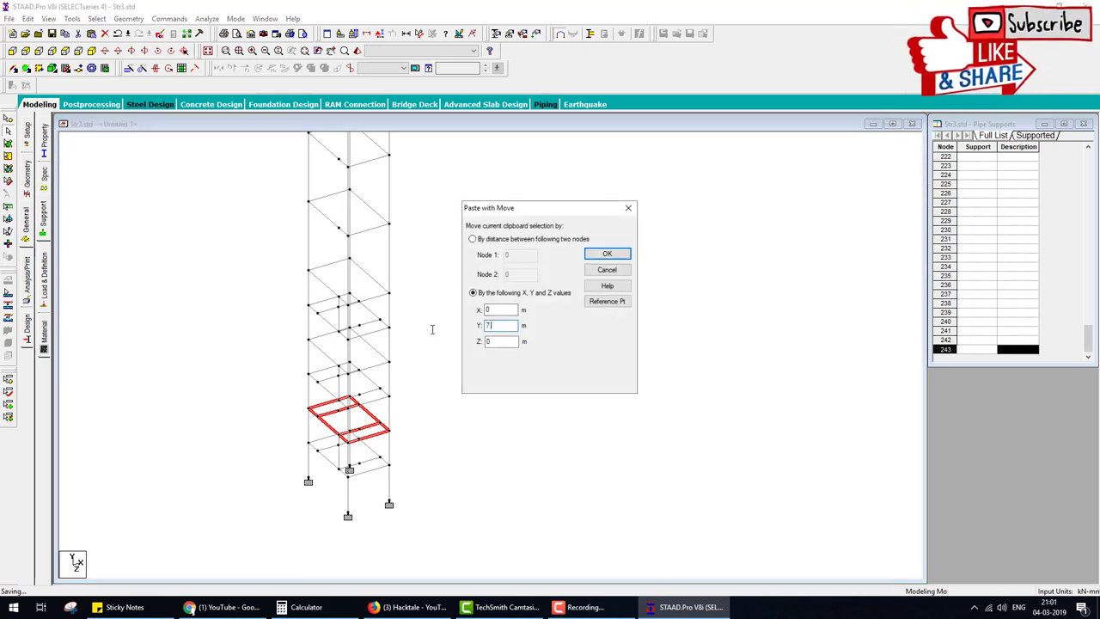
{"action": "type", "text": ".5"}
{"action": "key", "text": "Return"}
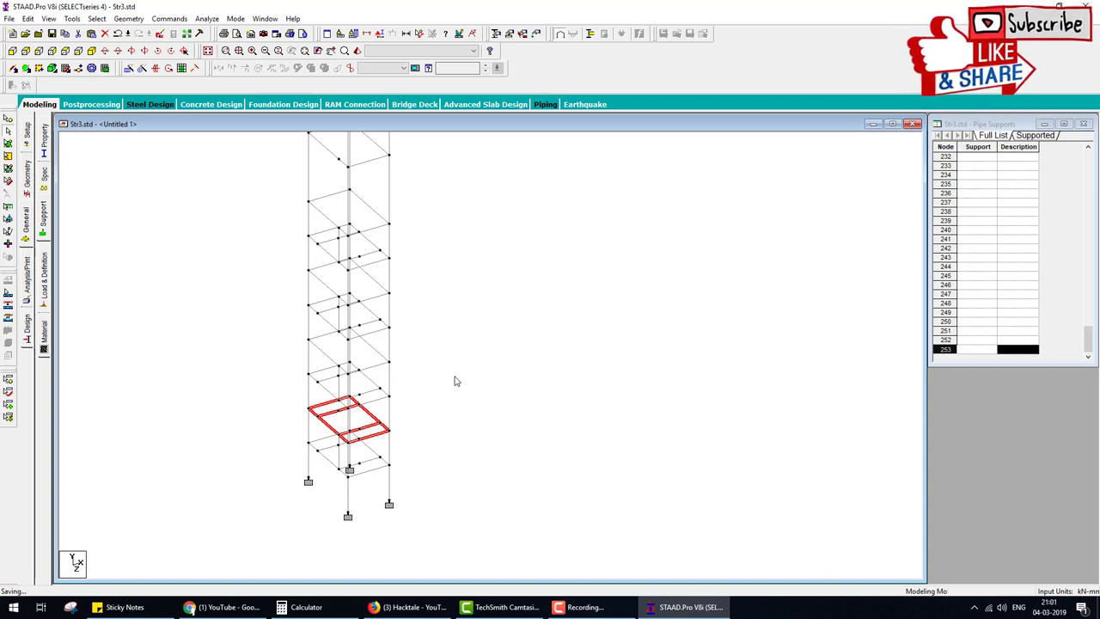
{"action": "key", "text": "ctrl+v"}
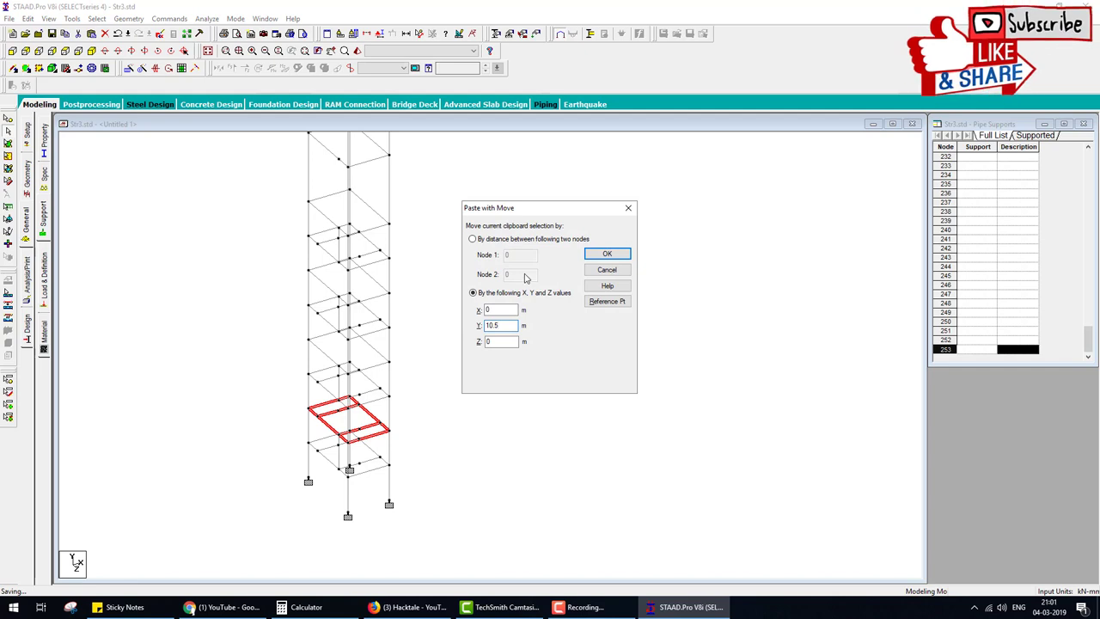
{"action": "left_click", "coordinate": [619, 253]}
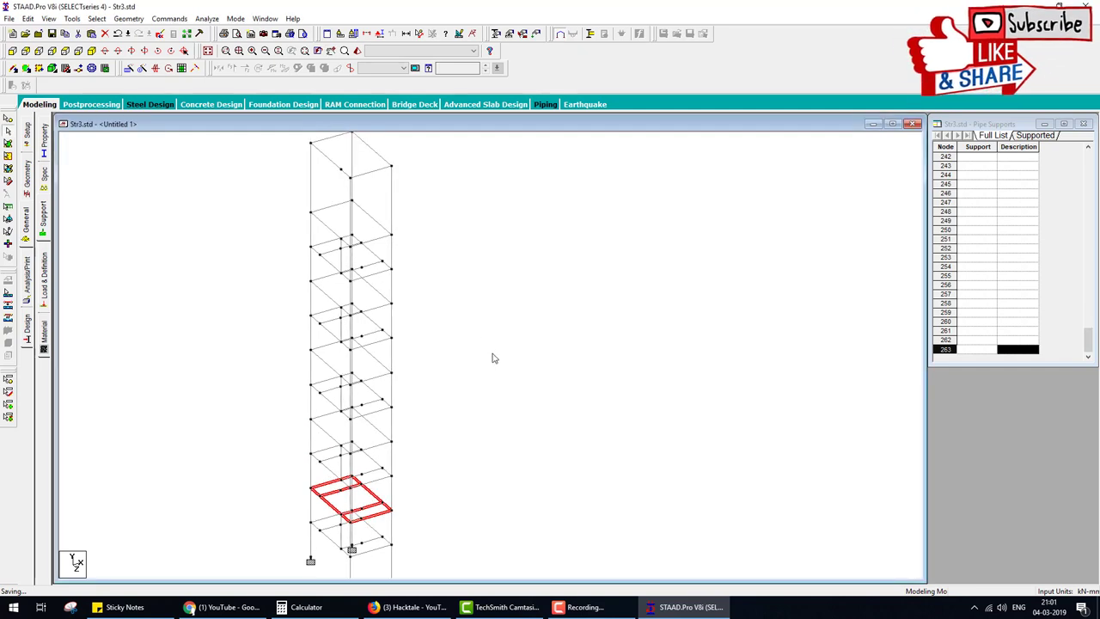
- Paste another copy of the staircase-bay beams with a Y offset of 13 m
{"action": "key", "text": "ctrl+v"}
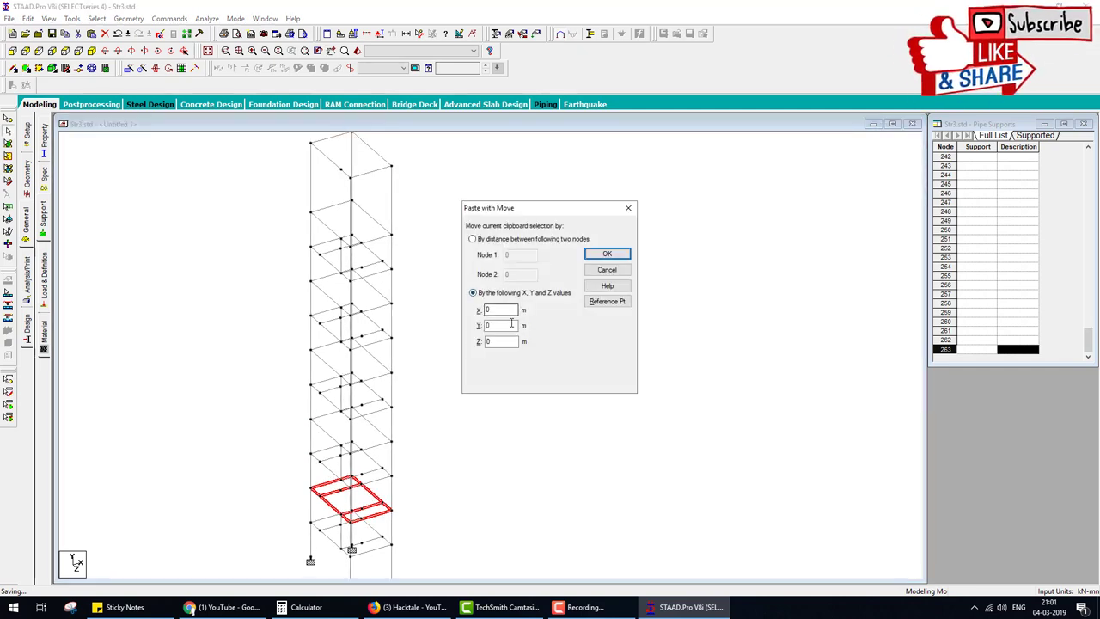
{"action": "key", "text": "Tab"}
{"action": "type", "text": "13"}
{"action": "left_click", "coordinate": [597, 256]}
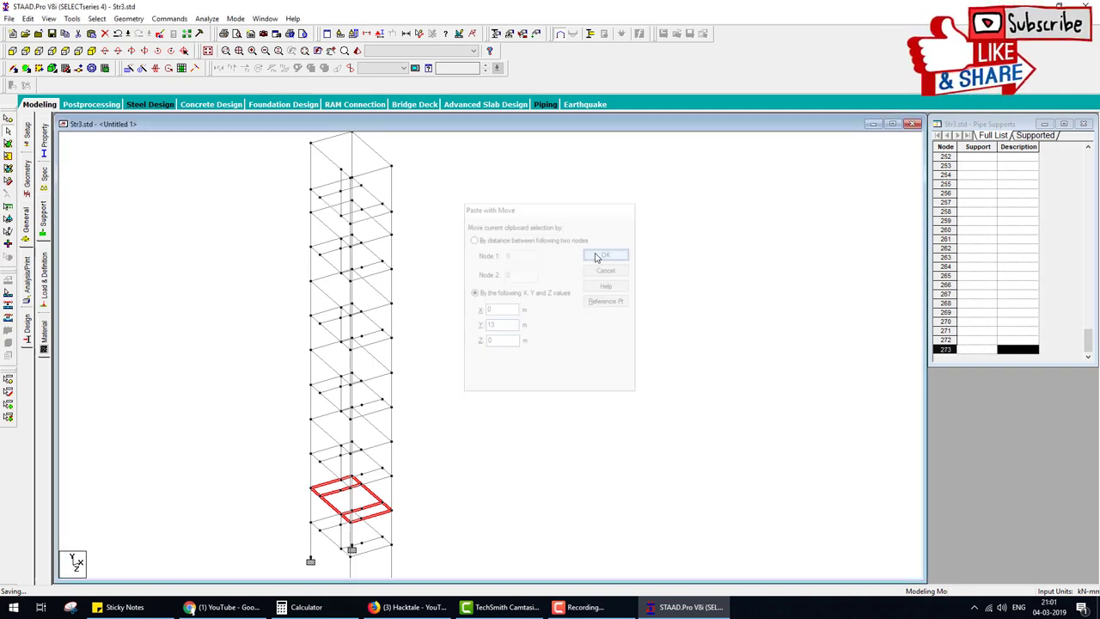
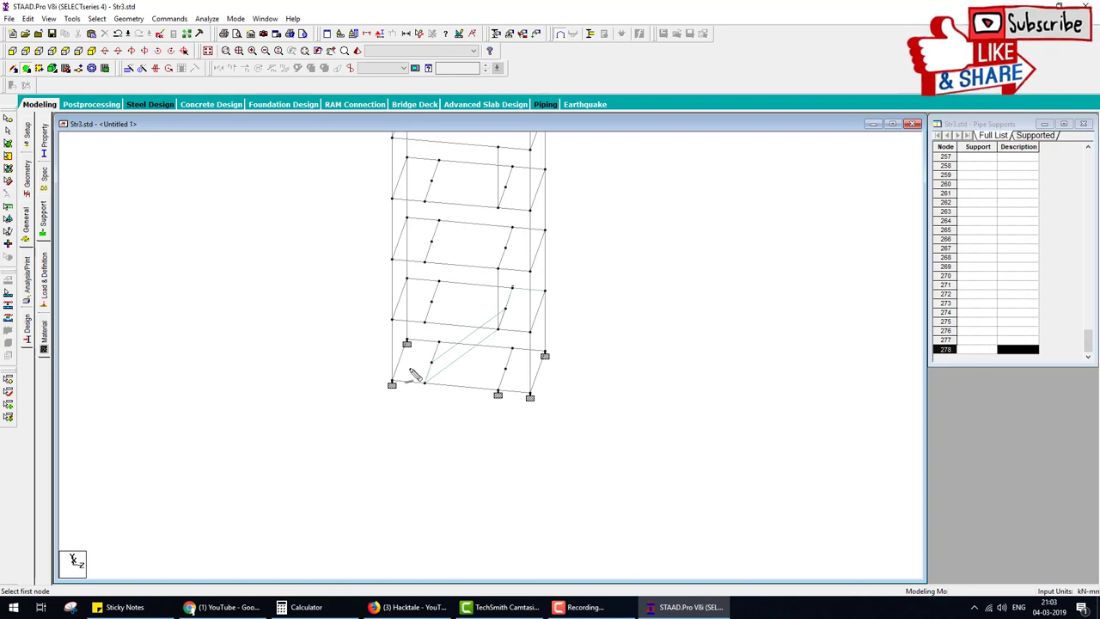
{"action": "left_click_drag", "start_coordinate": [414, 369], "coordinate": [438, 365]}
{"action": "left_click_drag", "start_coordinate": [524, 295], "coordinate": [503, 287]}
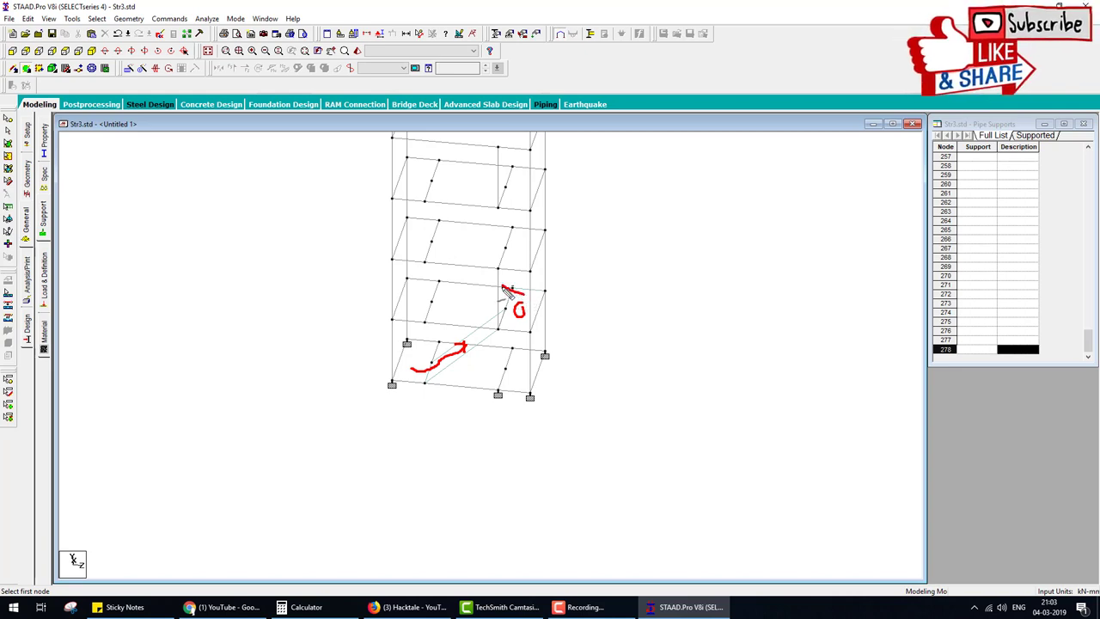
{"action": "key", "text": "Escape"}
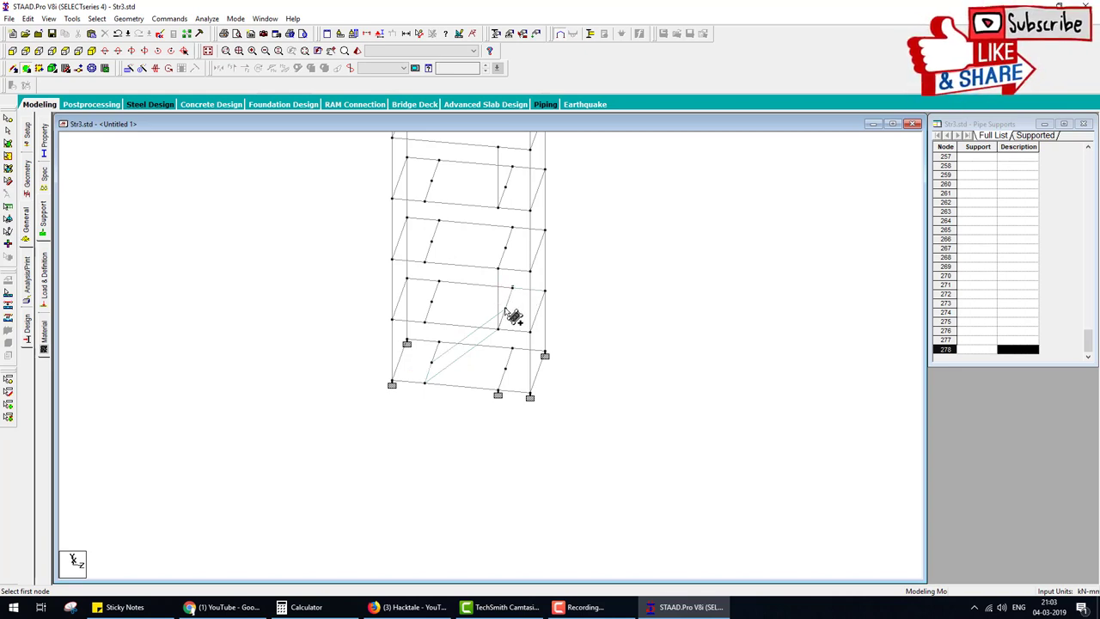
- Add four-node plates for the second stair flight, rising to the third beam level, and for the landing at its upper end
{"action": "left_click", "coordinate": [506, 309]}
{"action": "left_click", "coordinate": [433, 239]}
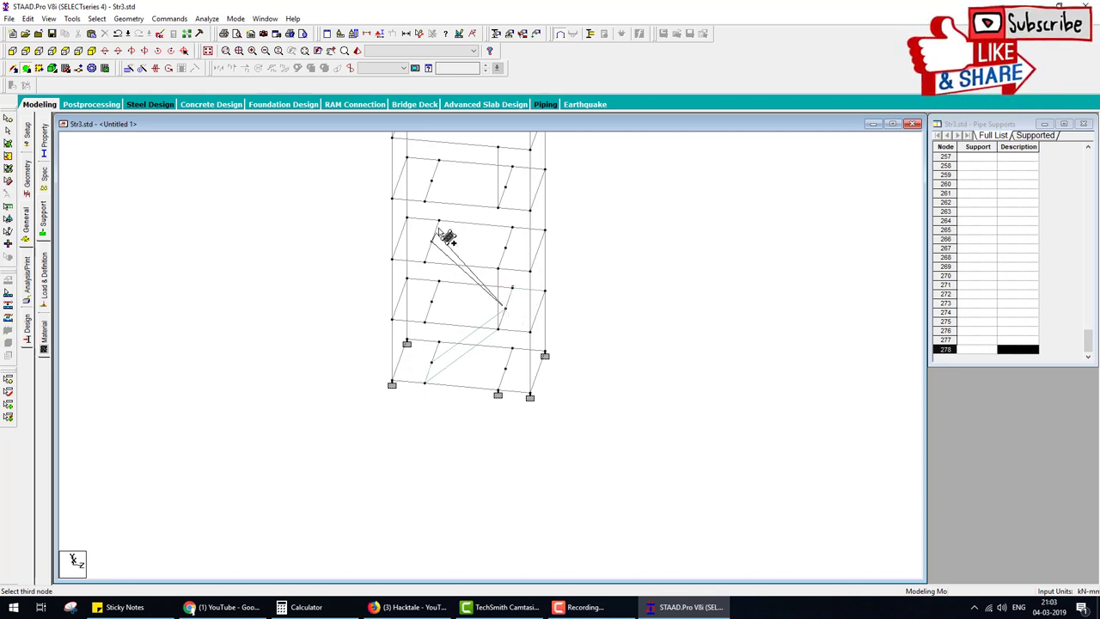
{"action": "left_click", "coordinate": [440, 222]}
{"action": "left_click", "coordinate": [513, 289]}
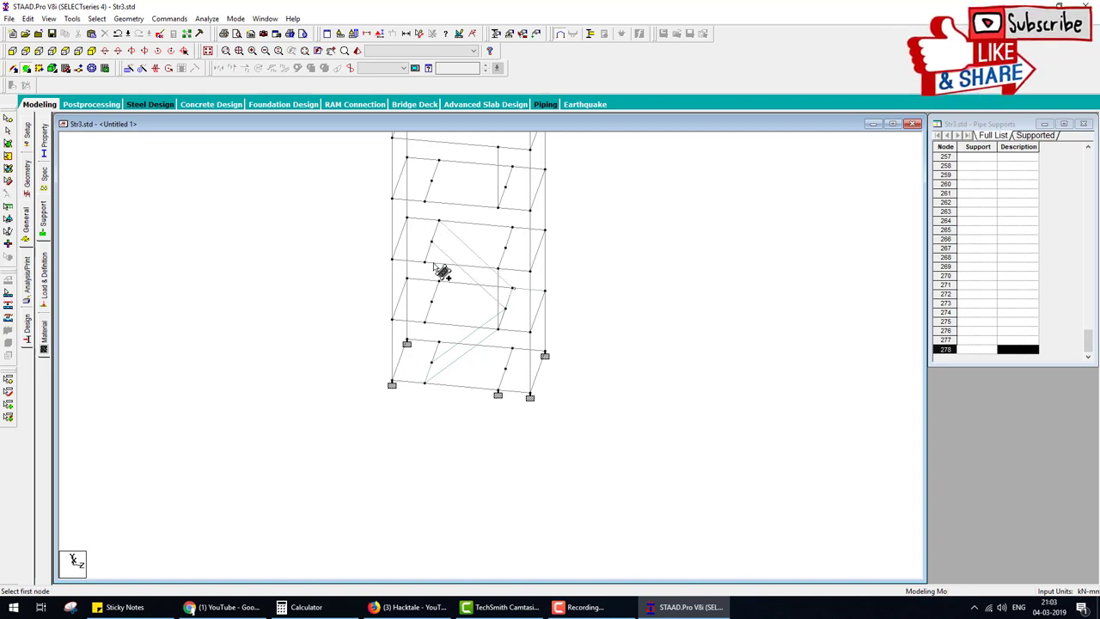
{"action": "left_click", "coordinate": [393, 259]}
{"action": "left_click", "coordinate": [407, 218]}
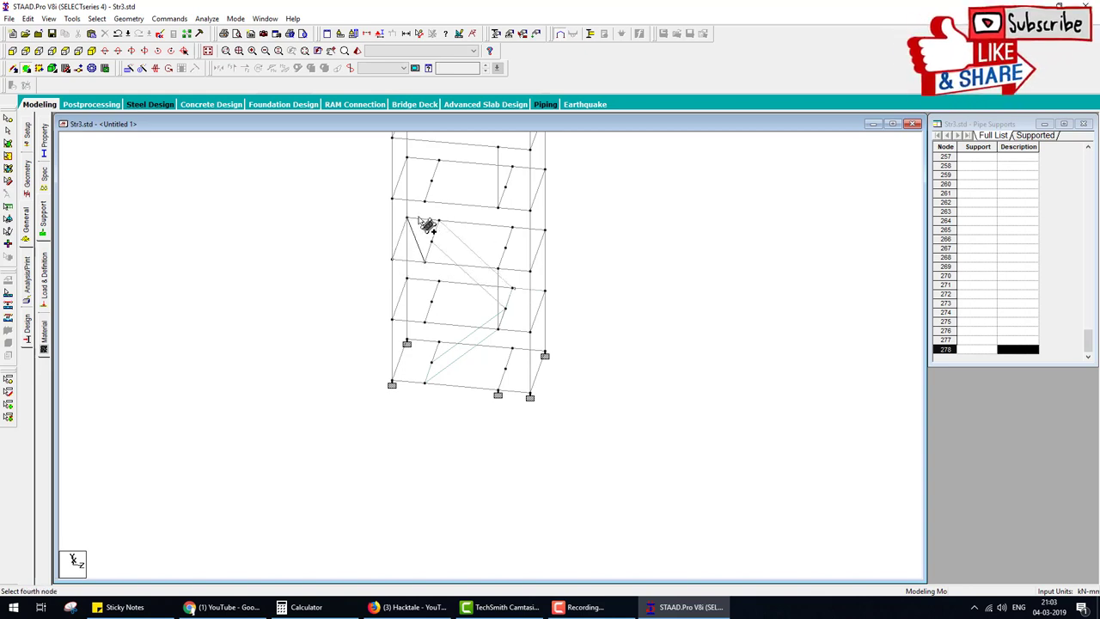
{"action": "left_click", "coordinate": [438, 222]}
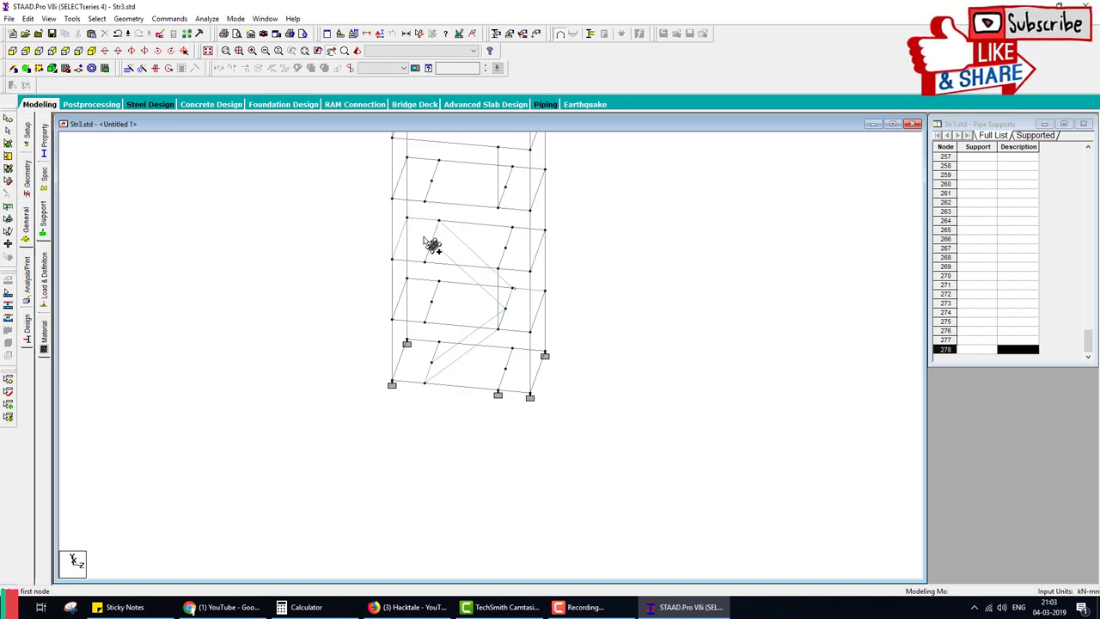
- Add a four-node plate for the third stair flight, from the third level's negative-Z landing beam to the fourth level's positive-Z one
{"action": "middle_click_drag", "start_coordinate": [432, 246], "coordinate": [444, 264]}
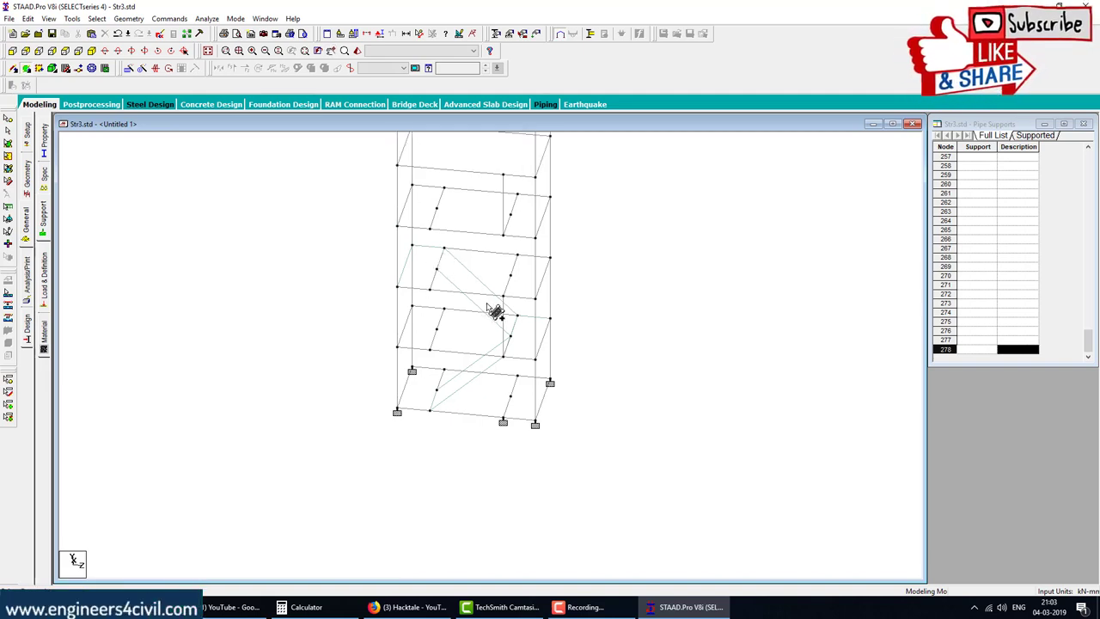
{"action": "left_click", "coordinate": [436, 268]}
{"action": "left_click", "coordinate": [511, 215]}
{"action": "left_click", "coordinate": [504, 235]}
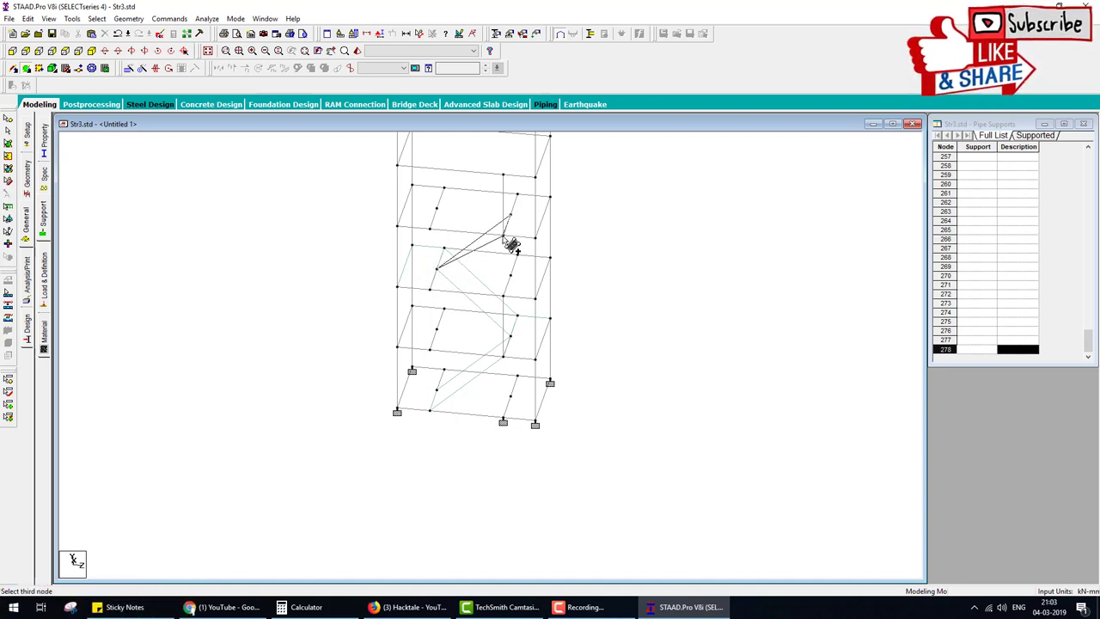
{"action": "left_click", "coordinate": [432, 291]}
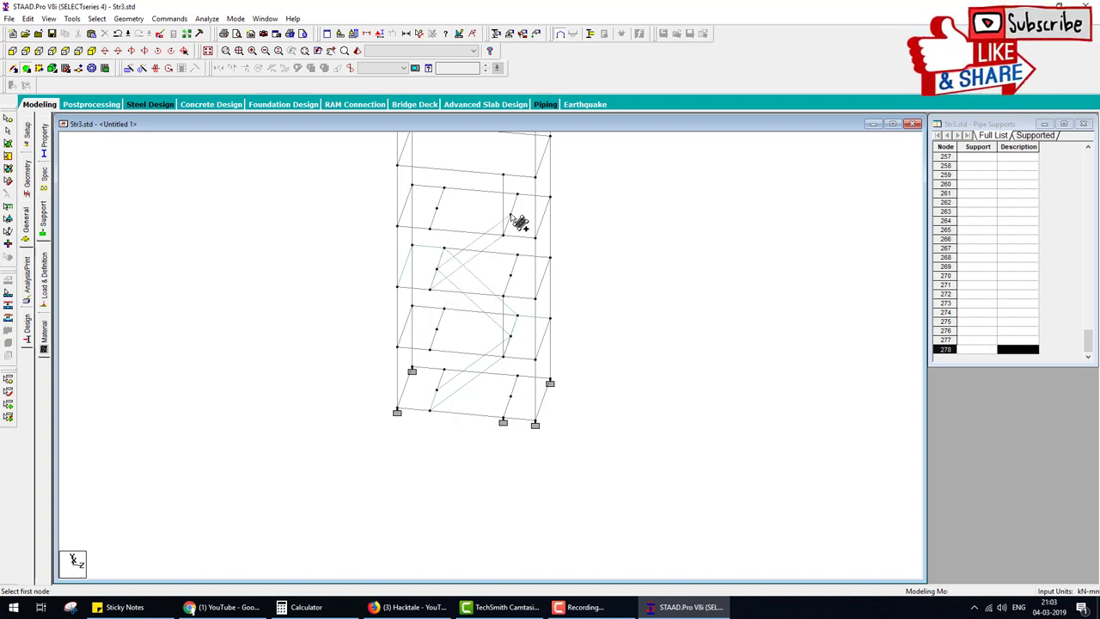
- Copy the two landing beams on the fourth beam level and paste them onto the beam level directly above
{"action": "middle_click_drag", "start_coordinate": [519, 222], "coordinate": [518, 303]}
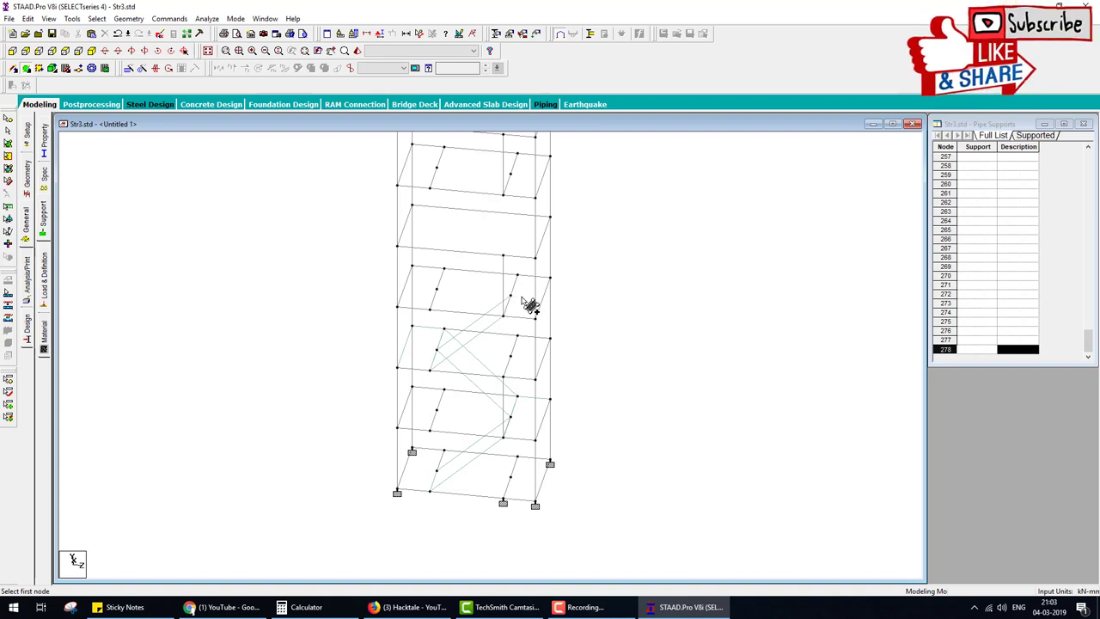
{"action": "middle_click_drag", "start_coordinate": [453, 257], "coordinate": [503, 319]}
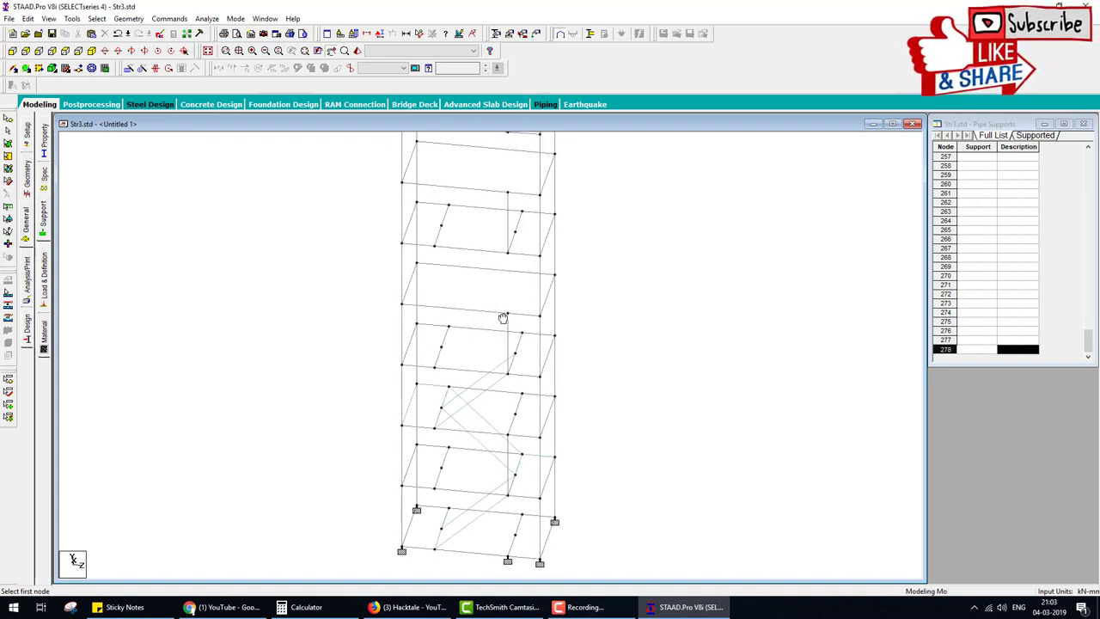
{"action": "left_click", "coordinate": [445, 362]}
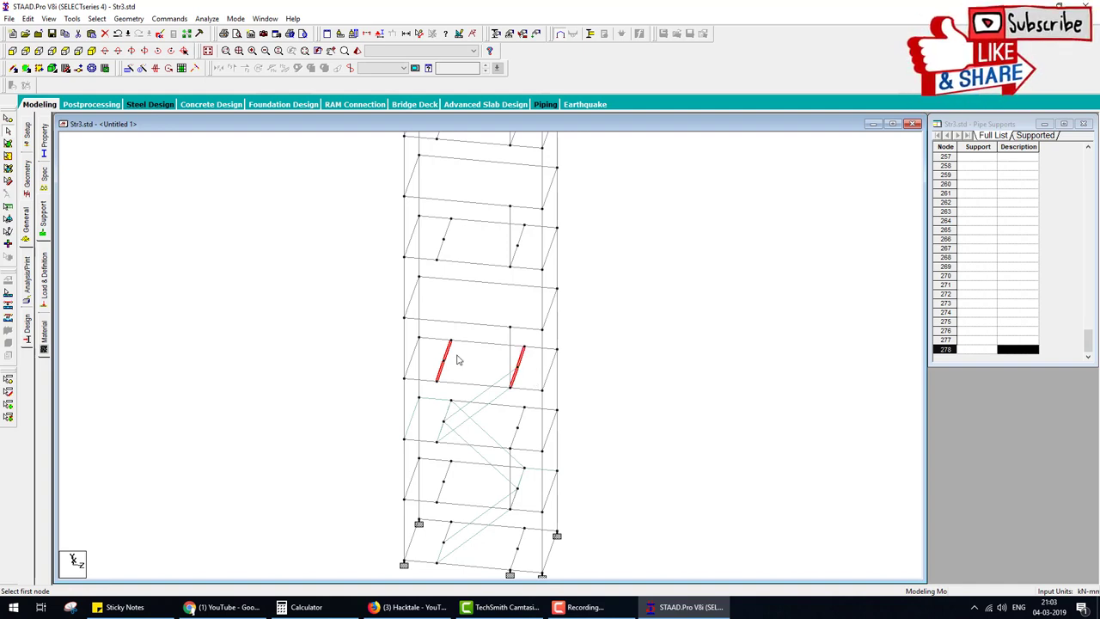
{"action": "key", "text": "ctrl+v"}
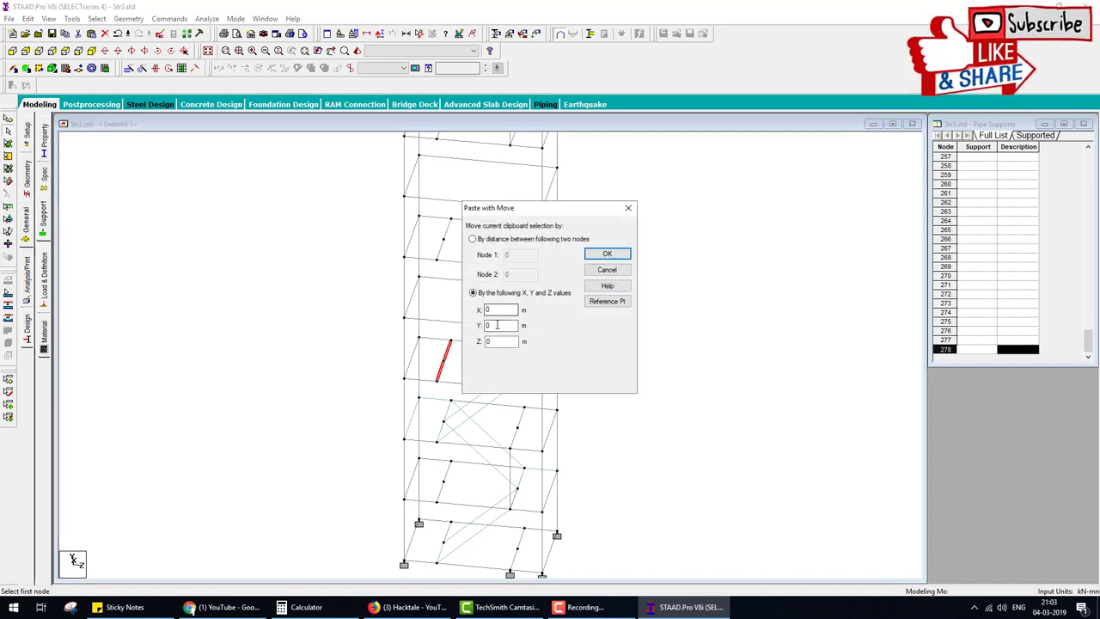
{"action": "left_click", "coordinate": [601, 255]}
- Add a four-node plate for the fourth stair flight, from the fourth level's positive-Z landing beam to the fifth level's negative-Z one
{"action": "left_click", "coordinate": [157, 183]}
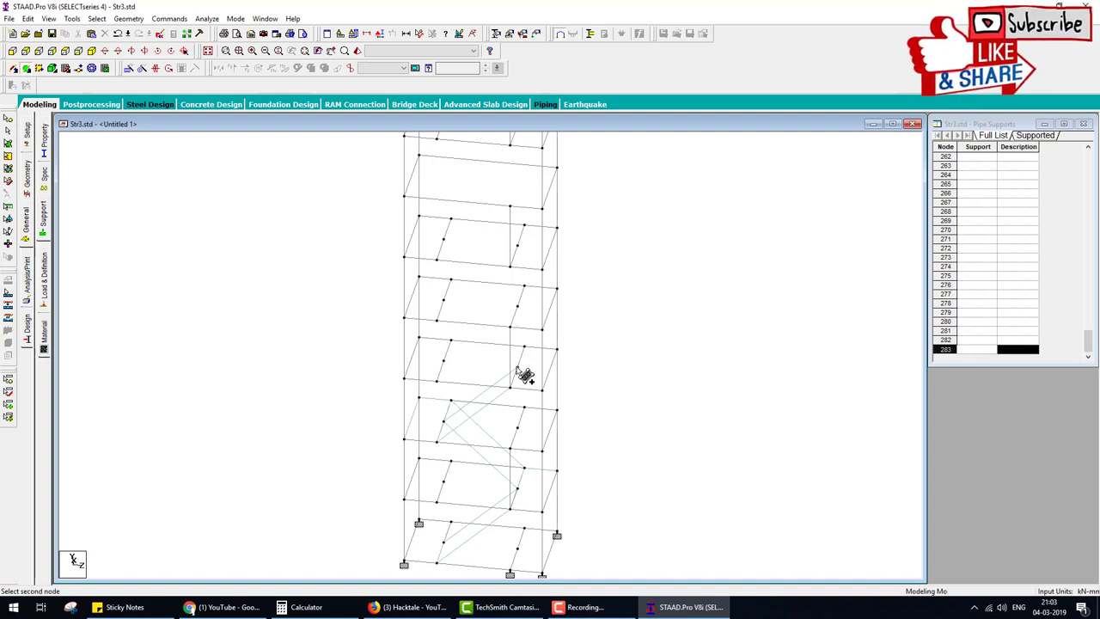
{"action": "left_click", "coordinate": [442, 300]}
{"action": "left_click", "coordinate": [450, 280]}
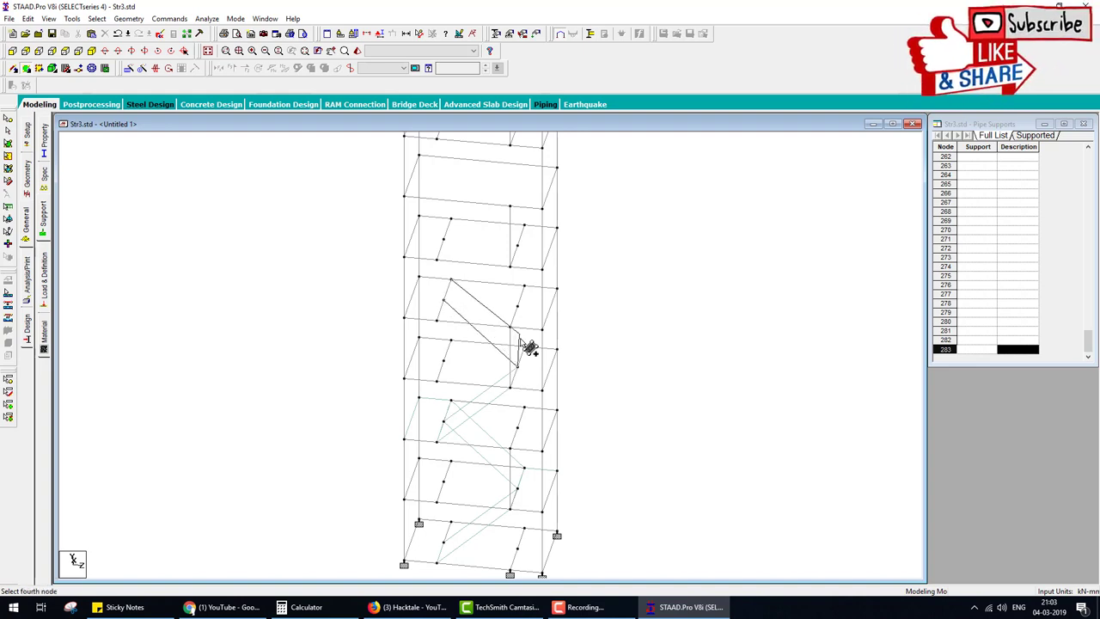
{"action": "left_click", "coordinate": [520, 344]}
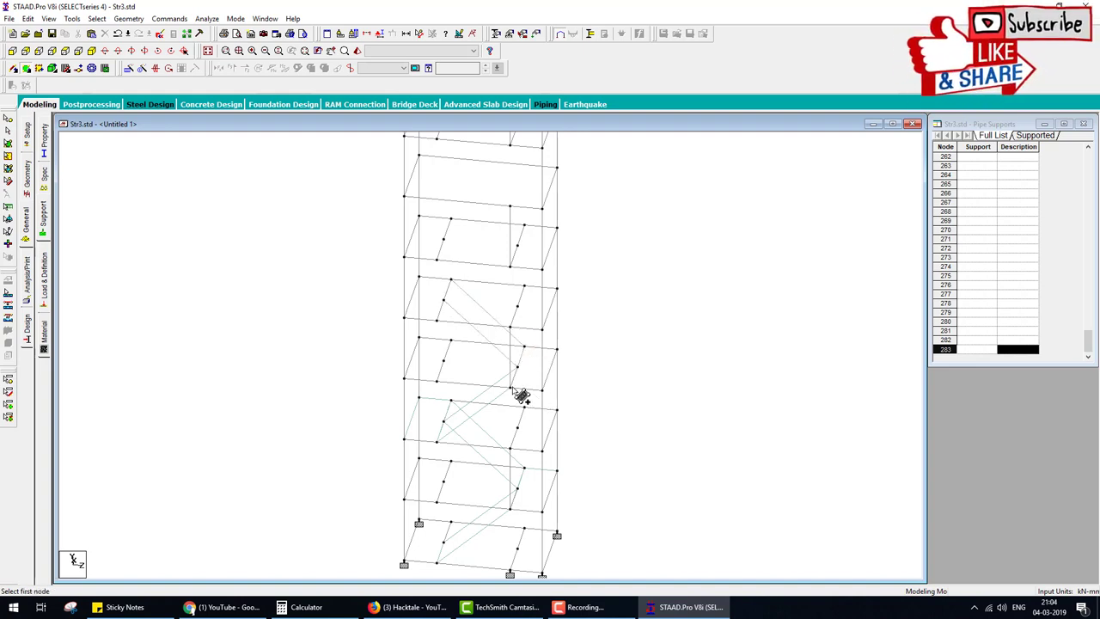
- Add a four-node landing plate at the positive-Z end of the fourth beam level, between the landing beam and the end beam
{"action": "left_click", "coordinate": [518, 366]}
{"action": "left_click", "coordinate": [557, 349]}
{"action": "left_click", "coordinate": [543, 389]}
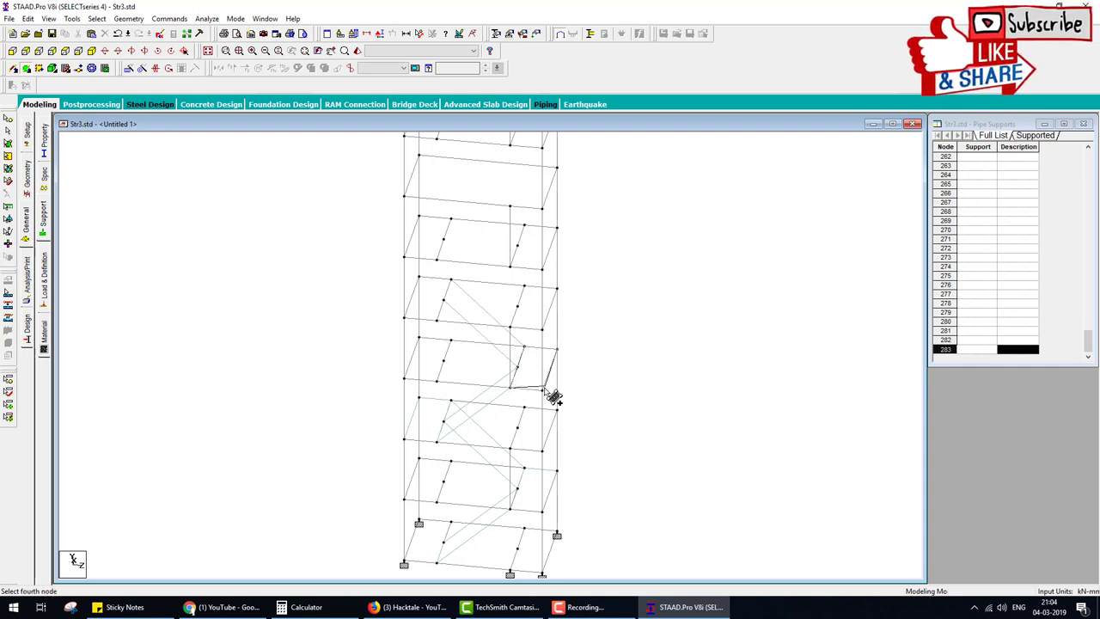
{"action": "left_click", "coordinate": [552, 396]}
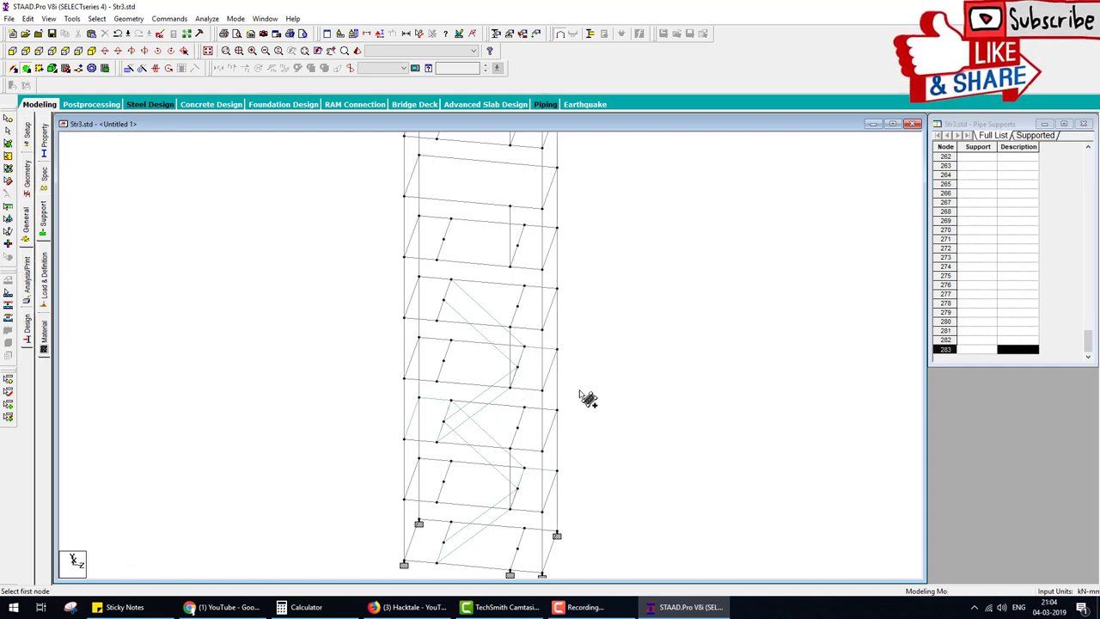
- Add a four-node landing plate at the negative-Z end of the fifth beam level, where the fourth flight arrives
{"action": "left_click", "coordinate": [450, 280]}
{"action": "left_click", "coordinate": [418, 277]}
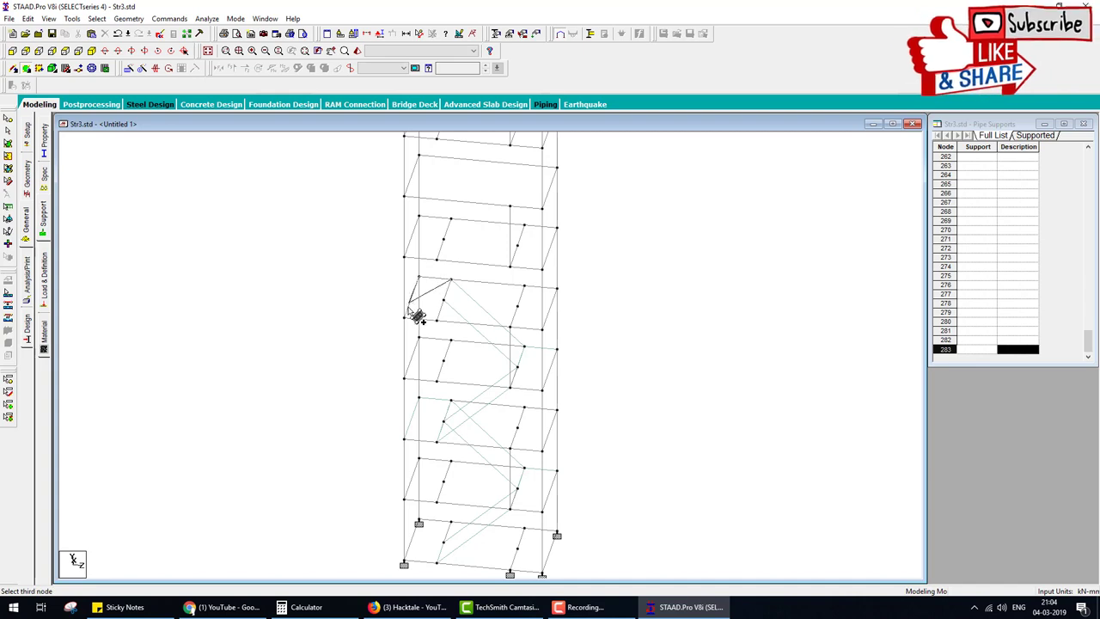
{"action": "left_click", "coordinate": [404, 318]}
{"action": "left_click", "coordinate": [436, 320]}
{"action": "left_click", "coordinate": [437, 319]}
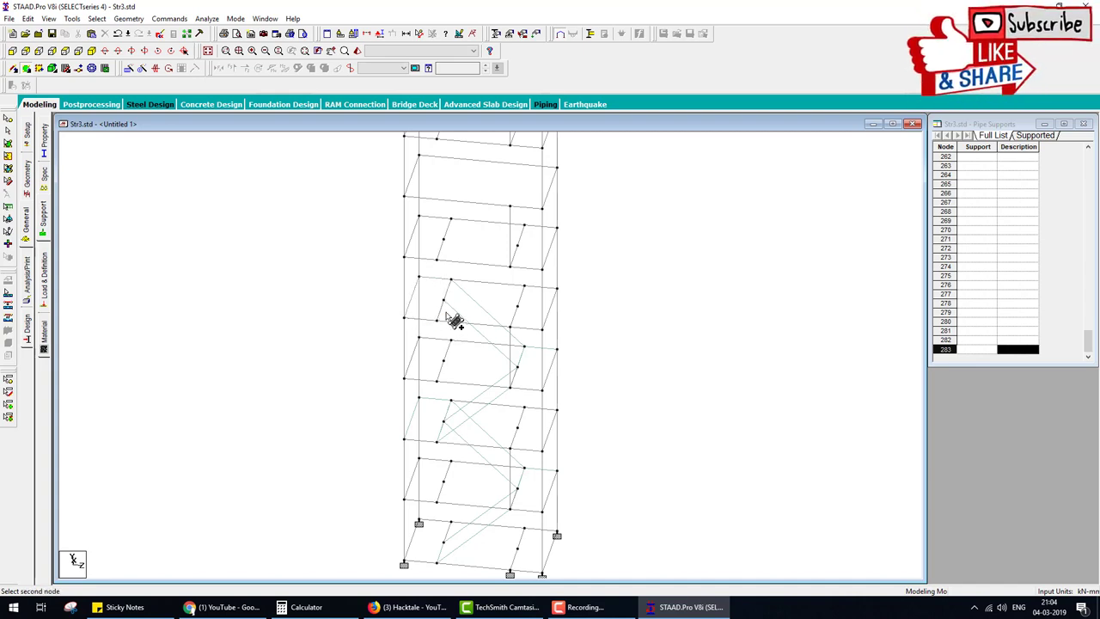
- Add the fifth flight's four-node plate from the fifth level's negative-Z landing beam to the sixth's positive-Z one, plus the landing plate at that end
{"action": "left_click", "coordinate": [517, 247]}
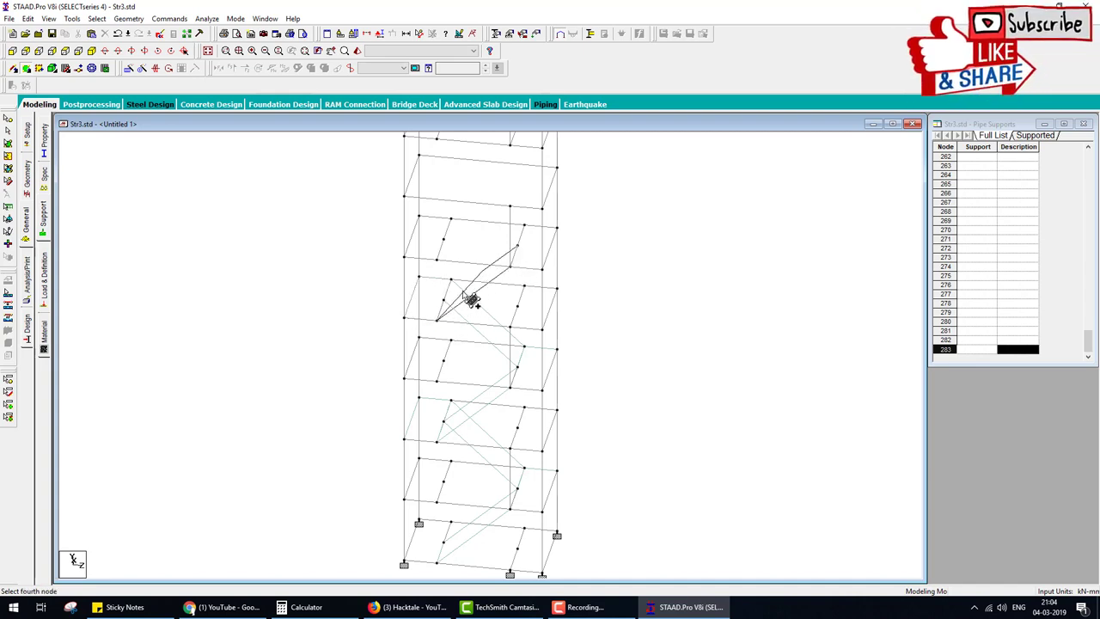
{"action": "left_click", "coordinate": [444, 301]}
{"action": "left_click", "coordinate": [510, 267]}
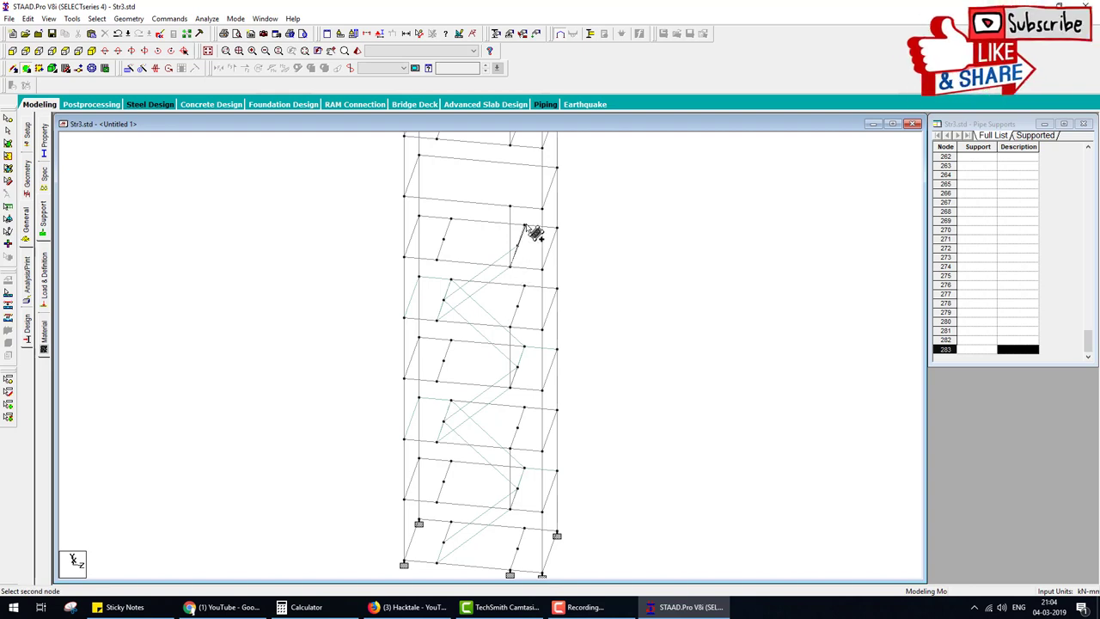
{"action": "left_click", "coordinate": [523, 226]}
{"action": "left_click", "coordinate": [556, 228]}
- Copy the negative-Z landing beam on the sixth beam level and paste it onto the seventh level directly above
{"action": "middle_click_drag", "start_coordinate": [494, 294], "coordinate": [521, 381]}
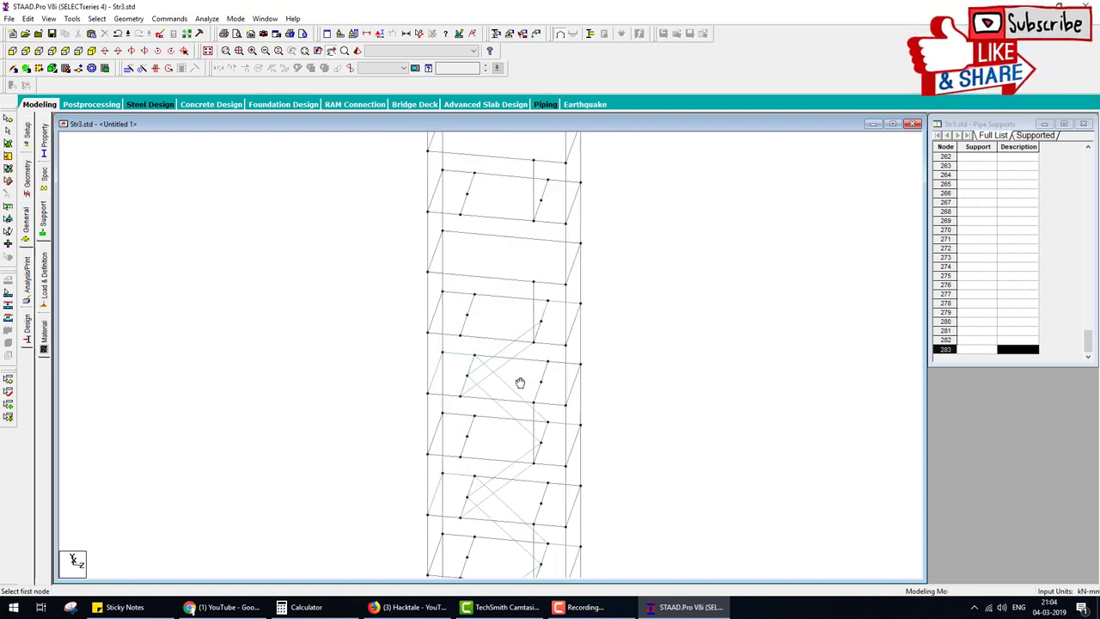
{"action": "left_click", "coordinate": [471, 330]}
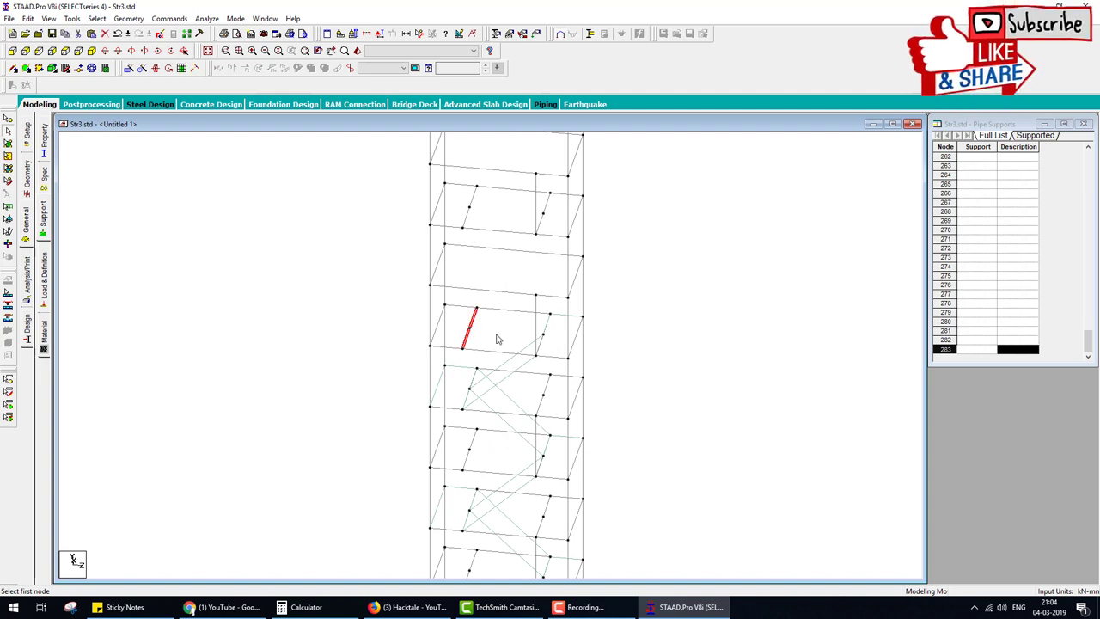
{"action": "key", "text": "ctrl+v"}
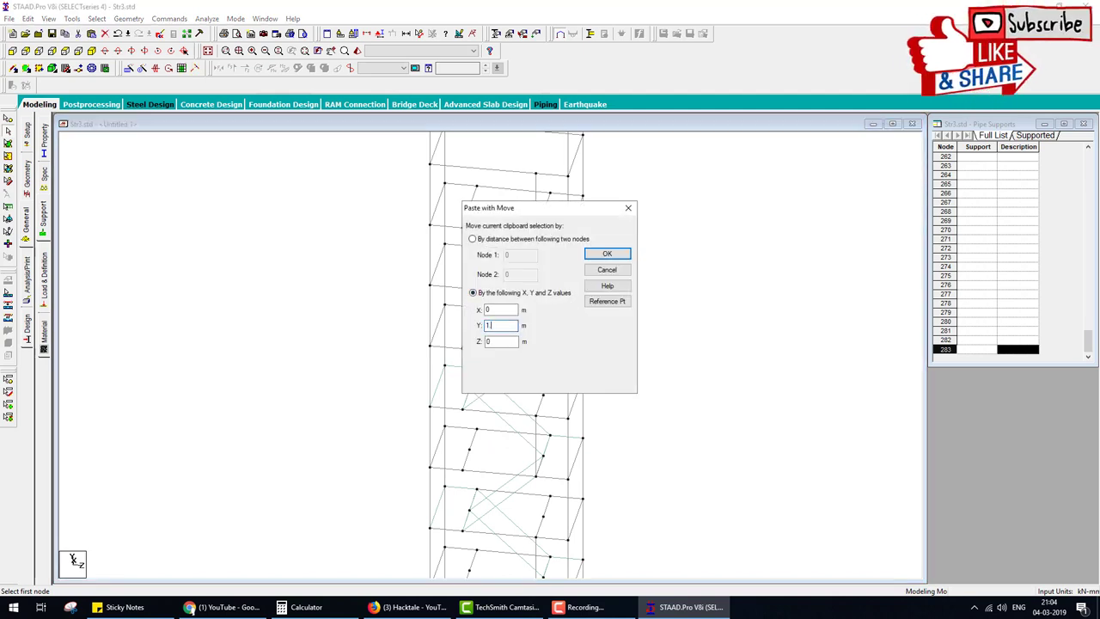
{"action": "left_click", "coordinate": [606, 254]}
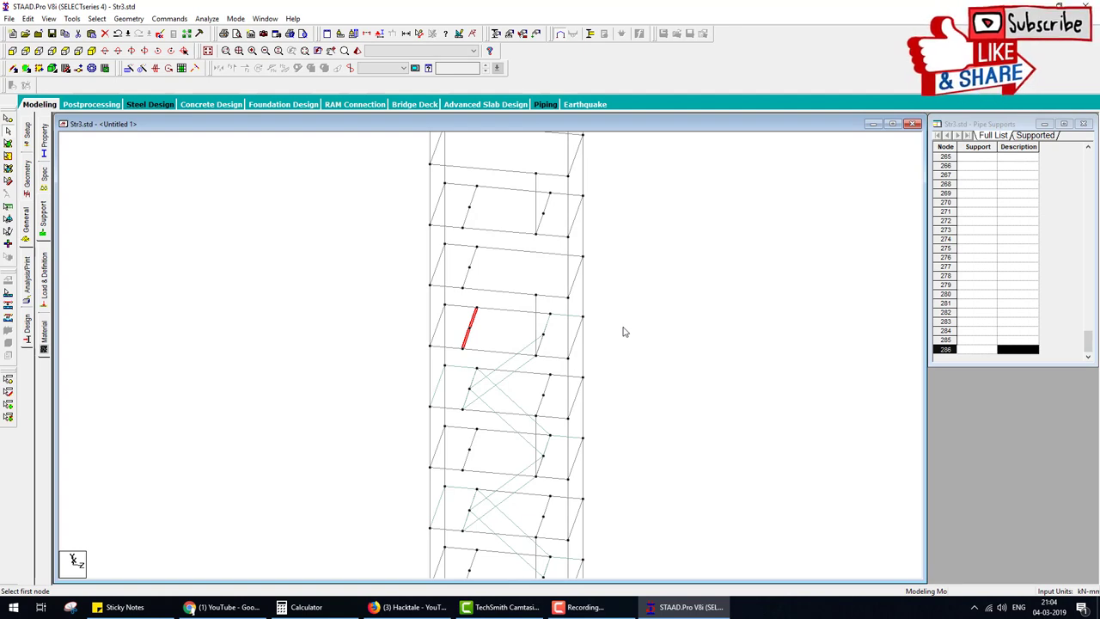
{"action": "left_click", "coordinate": [624, 331]}
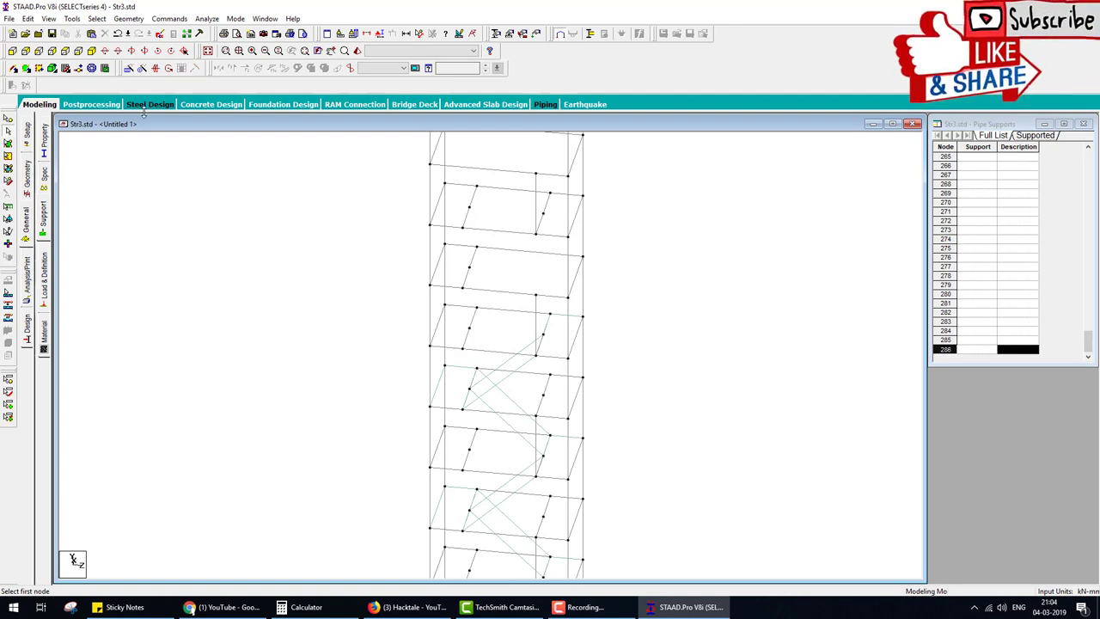
- Add the sixth flight's four-node plate from the sixth level's positive-Z landing beam to the seventh's negative-Z one, plus the landing plate at that end
{"action": "left_click", "coordinate": [543, 329]}
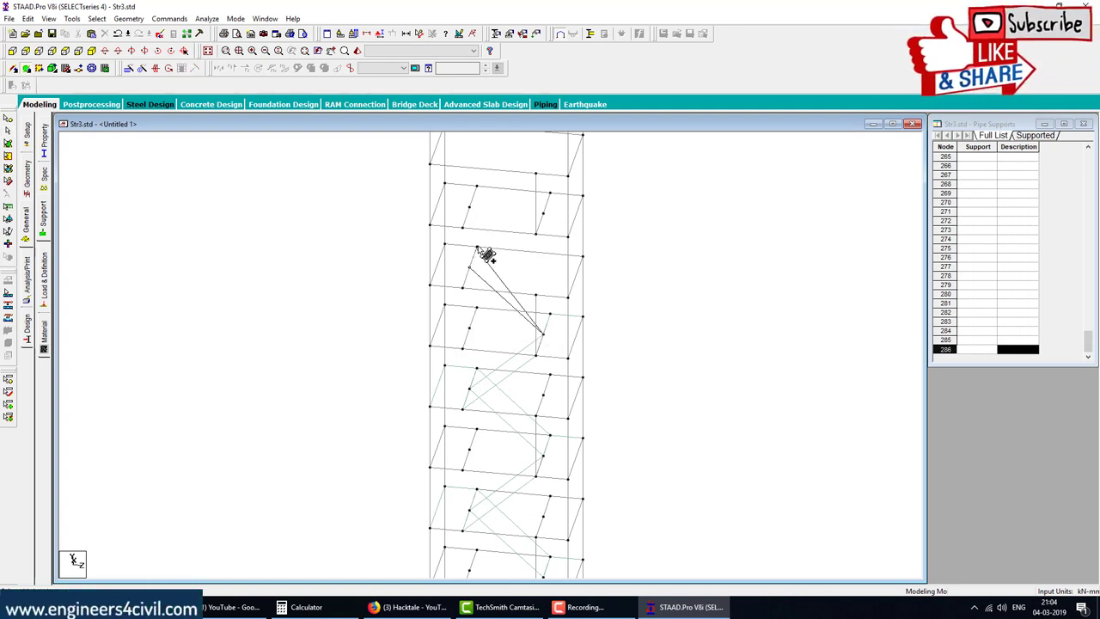
{"action": "left_click", "coordinate": [476, 247]}
{"action": "right_click", "coordinate": [559, 323]}
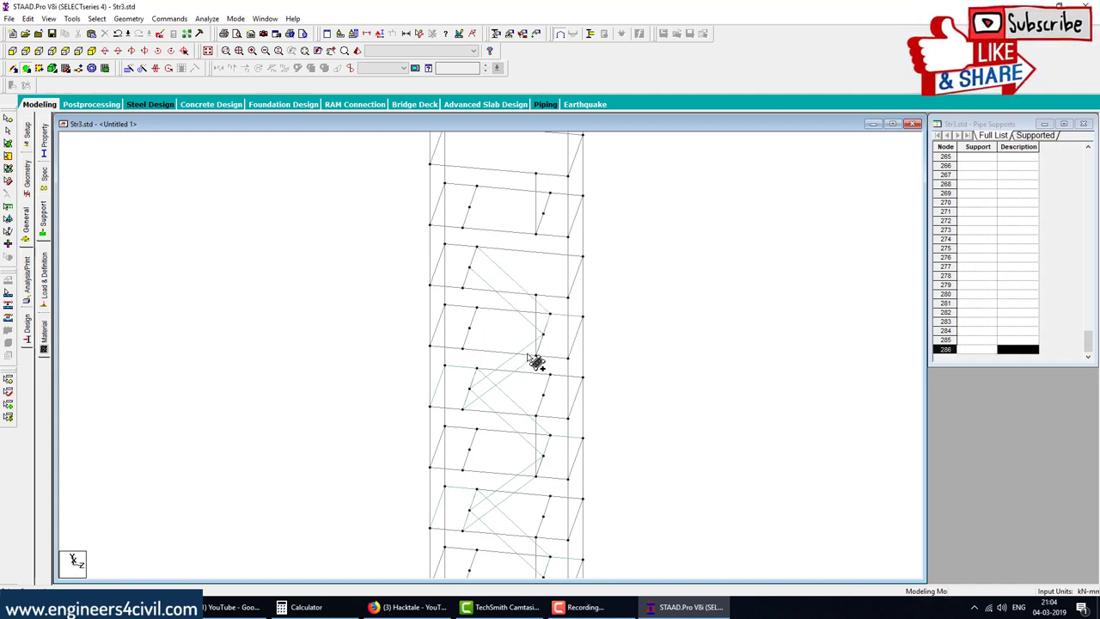
{"action": "left_click", "coordinate": [476, 247]}
{"action": "right_click", "coordinate": [438, 292]}
- Add the seventh flight's four-node plate from the seventh level's negative-Z landing beam to the eighth's positive-Z one, plus the landing plate at that end
{"action": "middle_click_drag", "start_coordinate": [528, 294], "coordinate": [545, 369]}
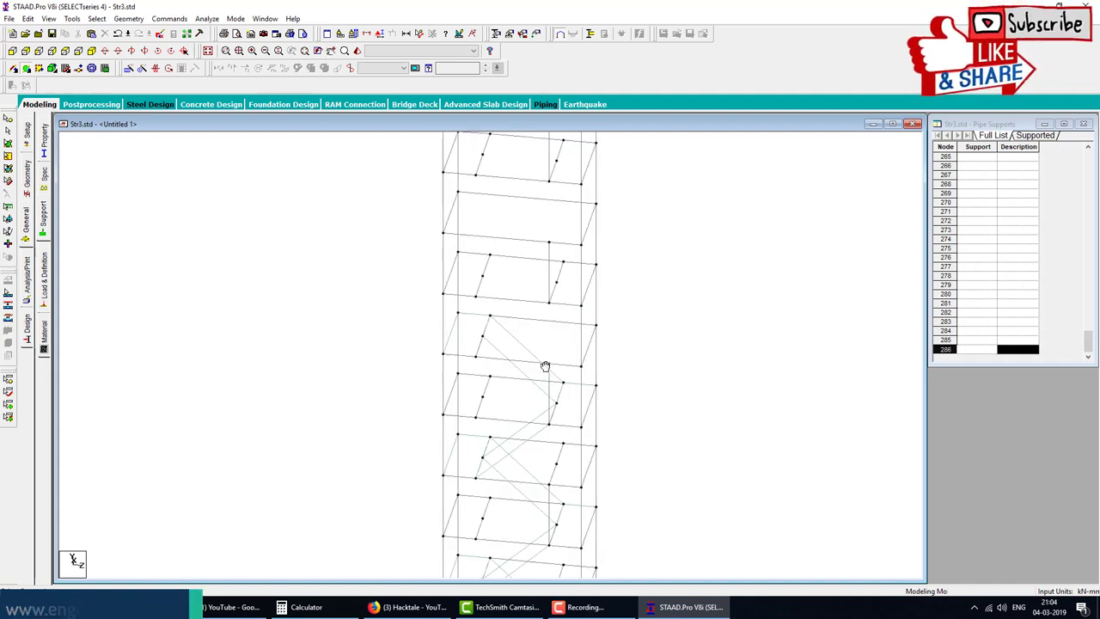
{"action": "left_click", "coordinate": [475, 355]}
{"action": "left_click", "coordinate": [557, 281]}
{"action": "left_click", "coordinate": [488, 330]}
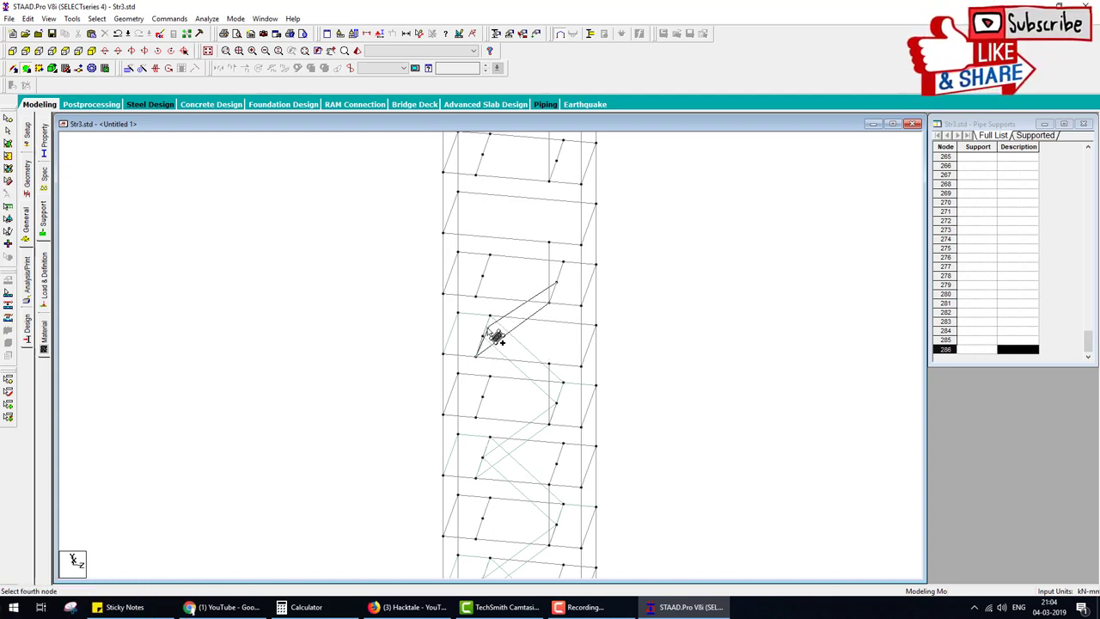
{"action": "left_click", "coordinate": [514, 333]}
{"action": "left_click", "coordinate": [550, 302]}
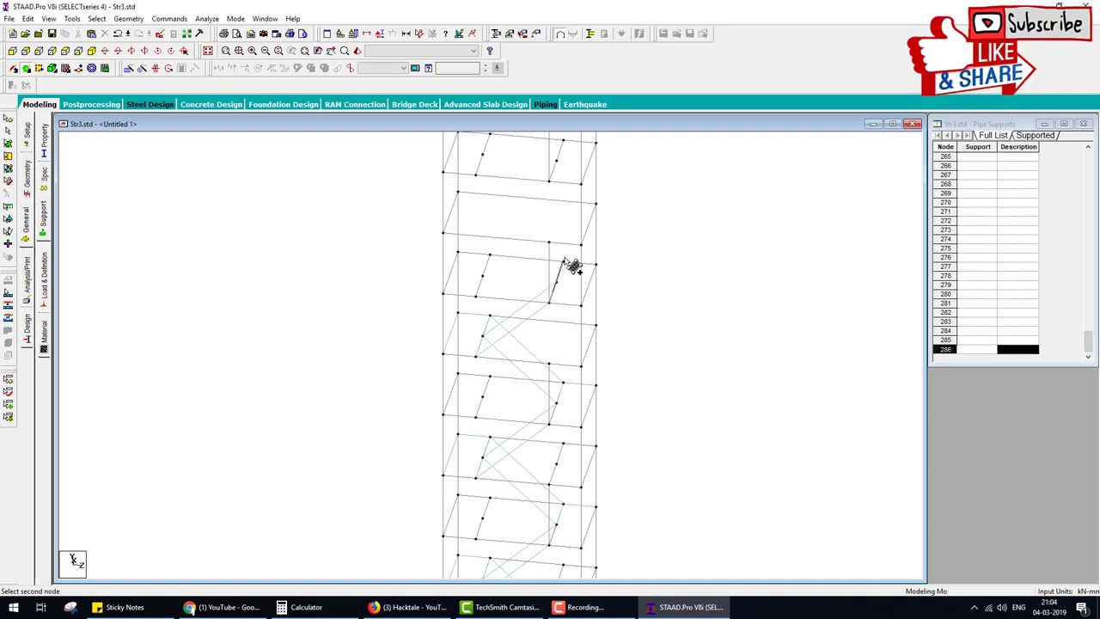
{"action": "left_click", "coordinate": [562, 262]}
{"action": "left_click", "coordinate": [596, 264]}
{"action": "left_click", "coordinate": [582, 306]}
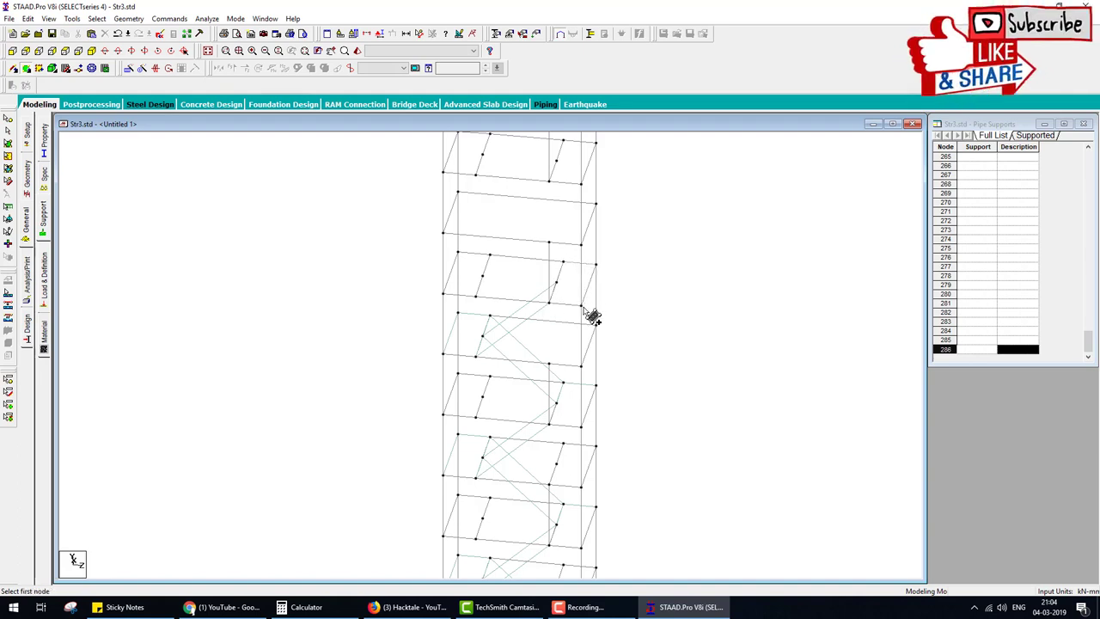
- Copy the negative-Z landing beam on the eighth beam level and paste it onto the ninth level directly above
{"action": "middle_click_drag", "start_coordinate": [513, 310], "coordinate": [516, 338]}
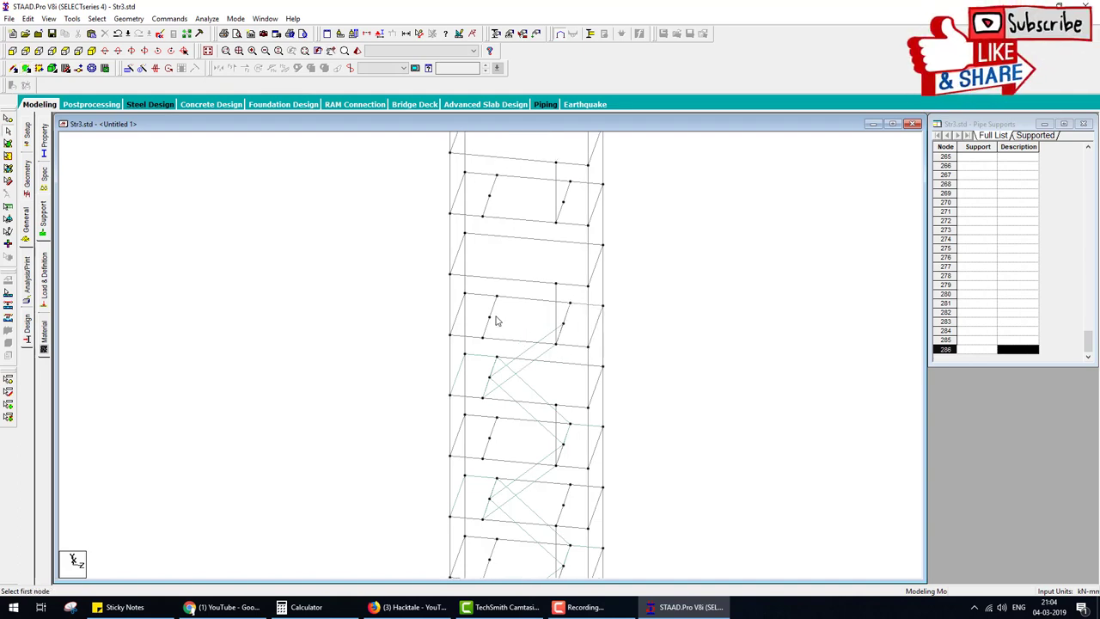
{"action": "left_click", "coordinate": [491, 319]}
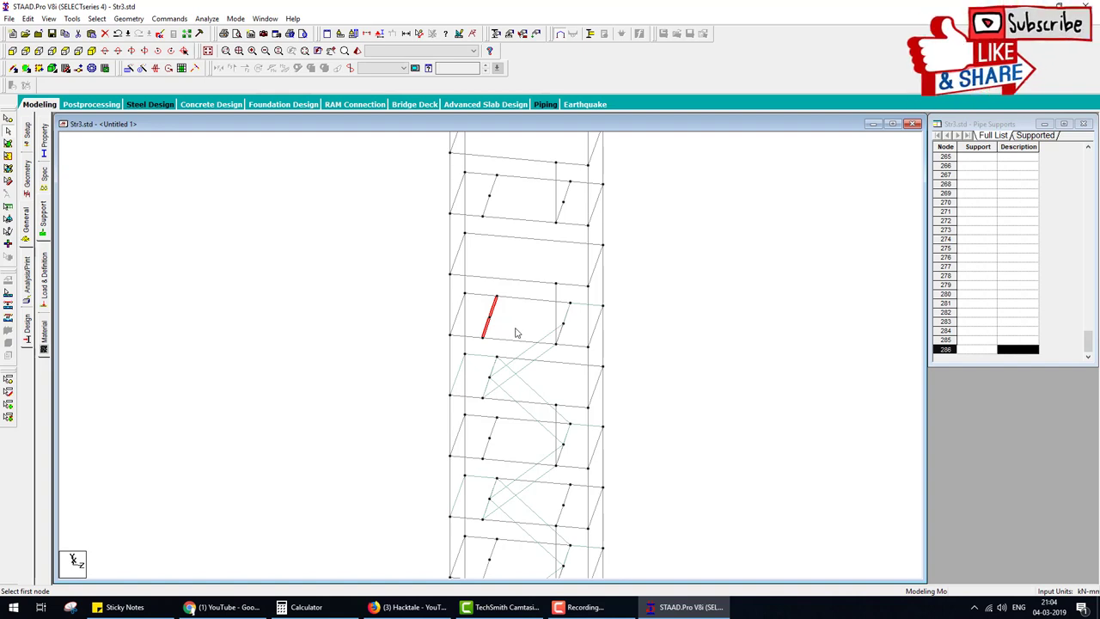
{"action": "key", "text": "ctrl+v"}
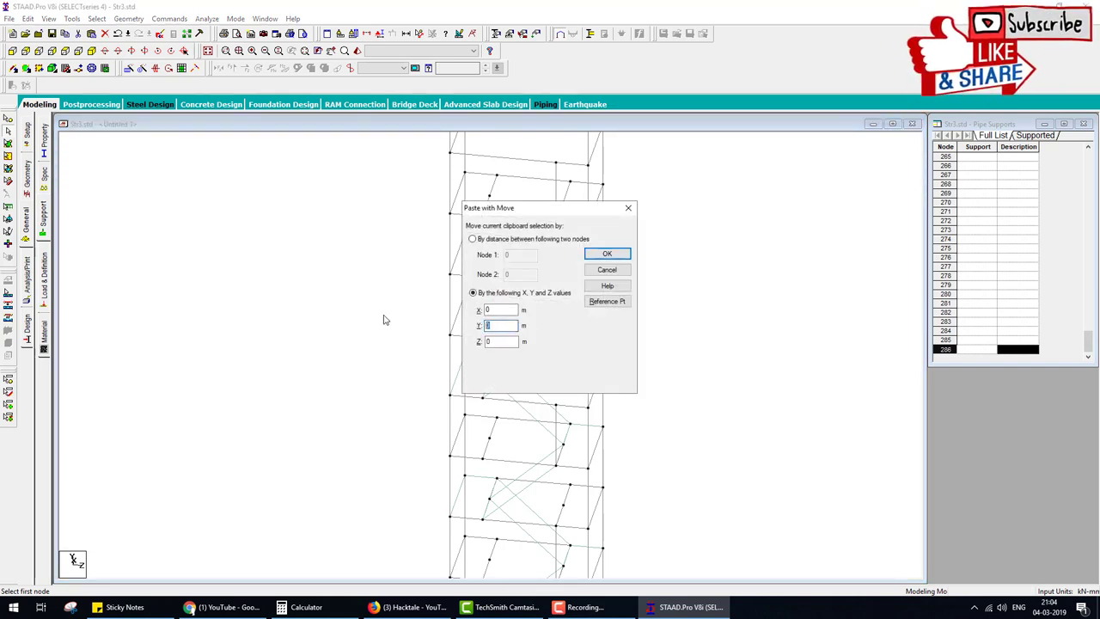
{"action": "left_click", "coordinate": [607, 253]}
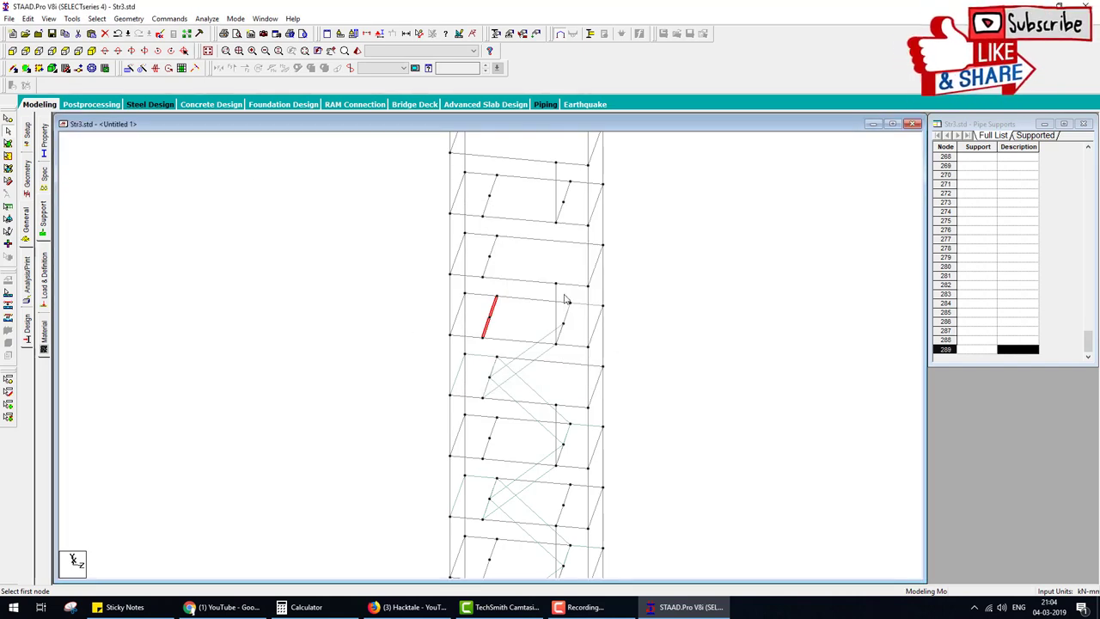
- Add the eighth flight's four-node plate from the eighth level's positive-Z landing beam to the ninth's negative-Z one, plus the landing plate at that end
{"action": "left_click", "coordinate": [563, 322]}
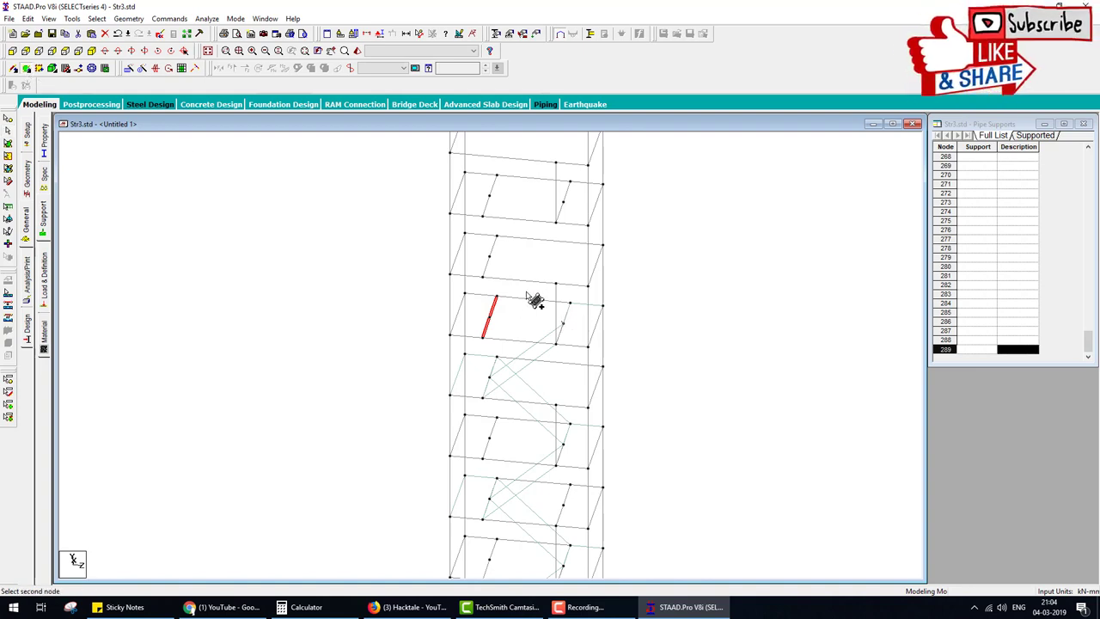
{"action": "left_click", "coordinate": [490, 258]}
{"action": "left_click", "coordinate": [496, 235]}
{"action": "left_click", "coordinate": [570, 303]}
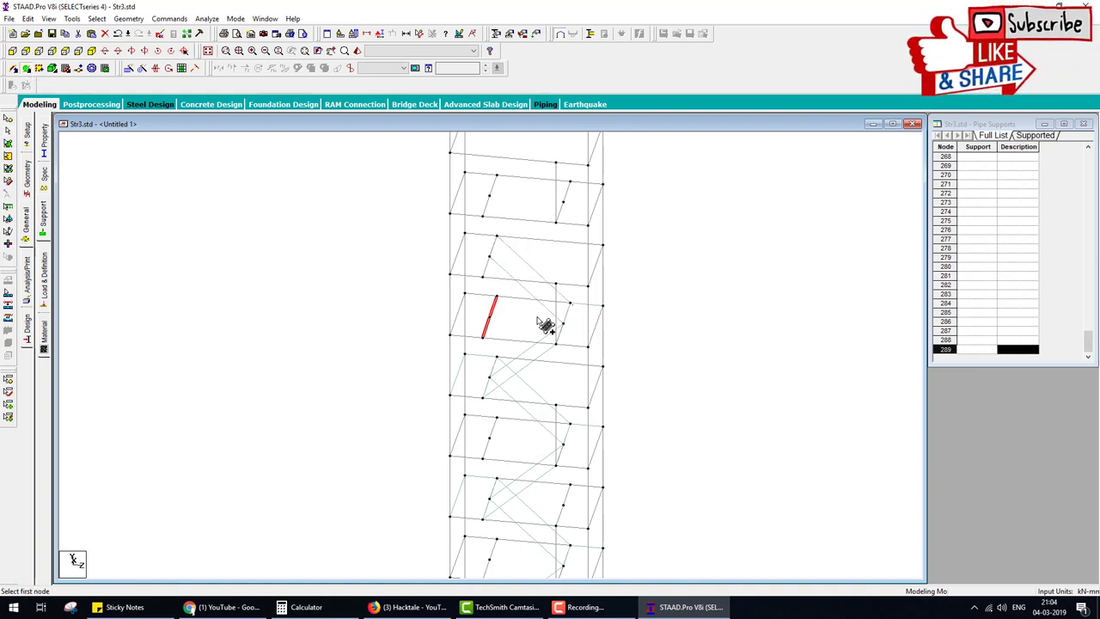
{"action": "left_click", "coordinate": [483, 276]}
{"action": "left_click", "coordinate": [449, 273]}
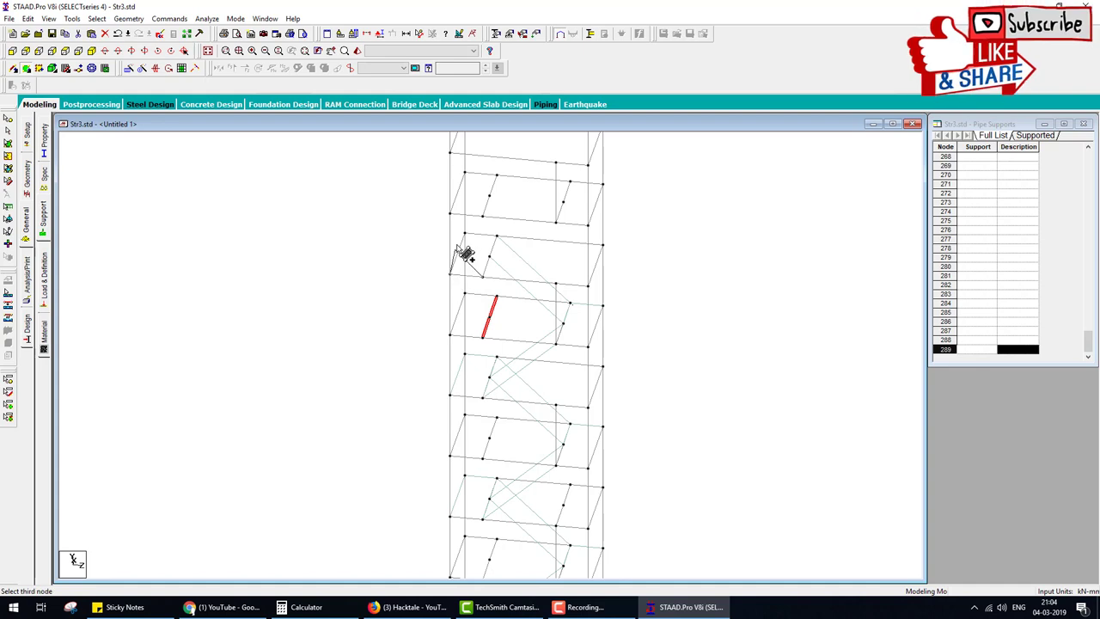
{"action": "left_click", "coordinate": [464, 232]}
{"action": "left_click", "coordinate": [496, 235]}
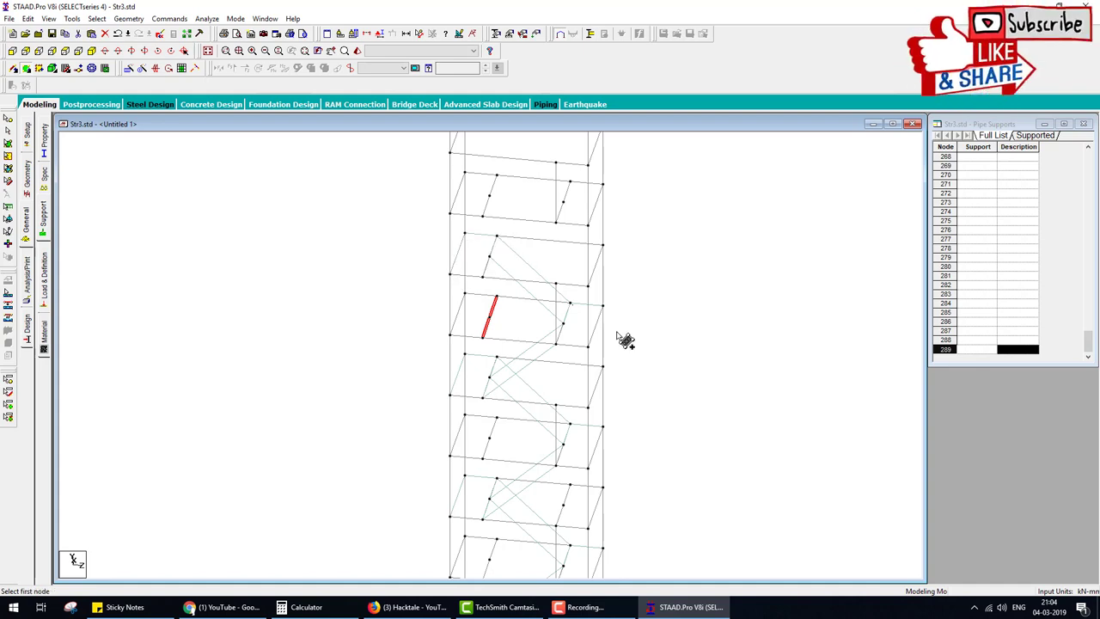
- Add the ninth flight's four-node plate from the ninth level's negative-Z landing beam to the tenth's positive-Z one, plus the landing plate at that end
{"action": "scroll", "coordinate": [516, 378], "scroll_direction": "up", "scroll_amount": 2}
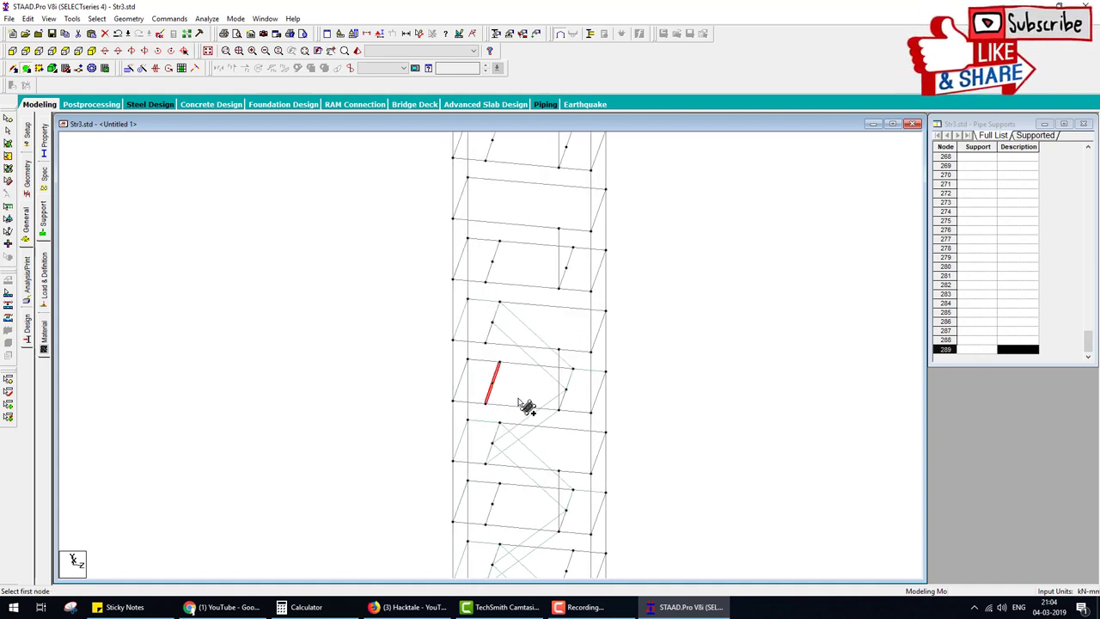
{"action": "left_click", "coordinate": [486, 342]}
{"action": "left_click", "coordinate": [565, 269]}
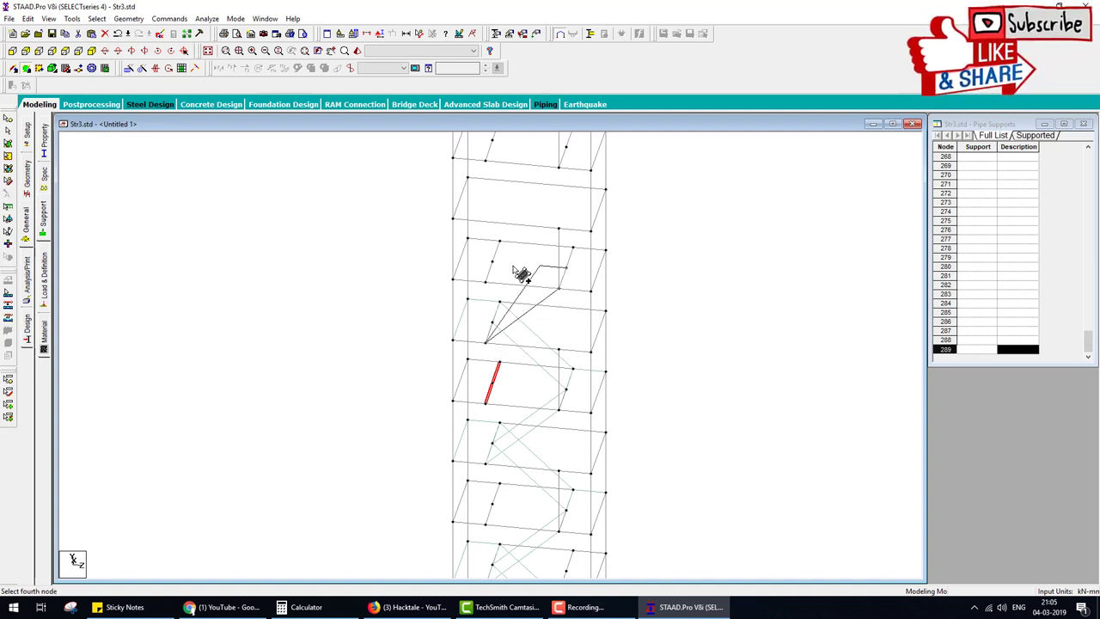
{"action": "left_click", "coordinate": [499, 301]}
{"action": "left_click", "coordinate": [486, 342]}
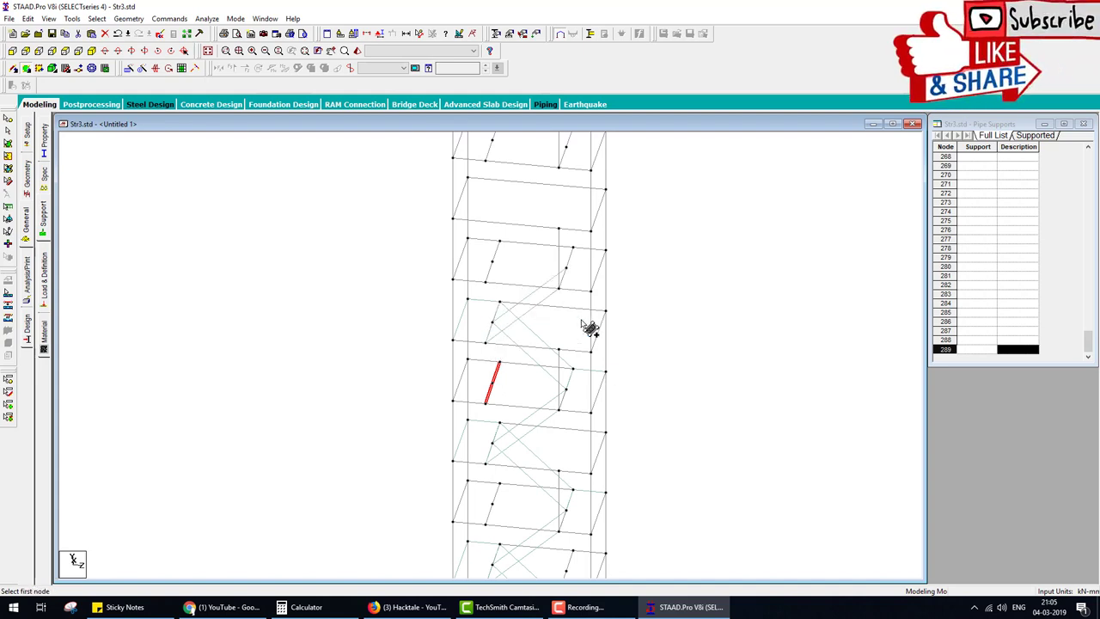
{"action": "left_click", "coordinate": [565, 272]}
{"action": "left_click", "coordinate": [572, 248]}
{"action": "left_click", "coordinate": [606, 250]}
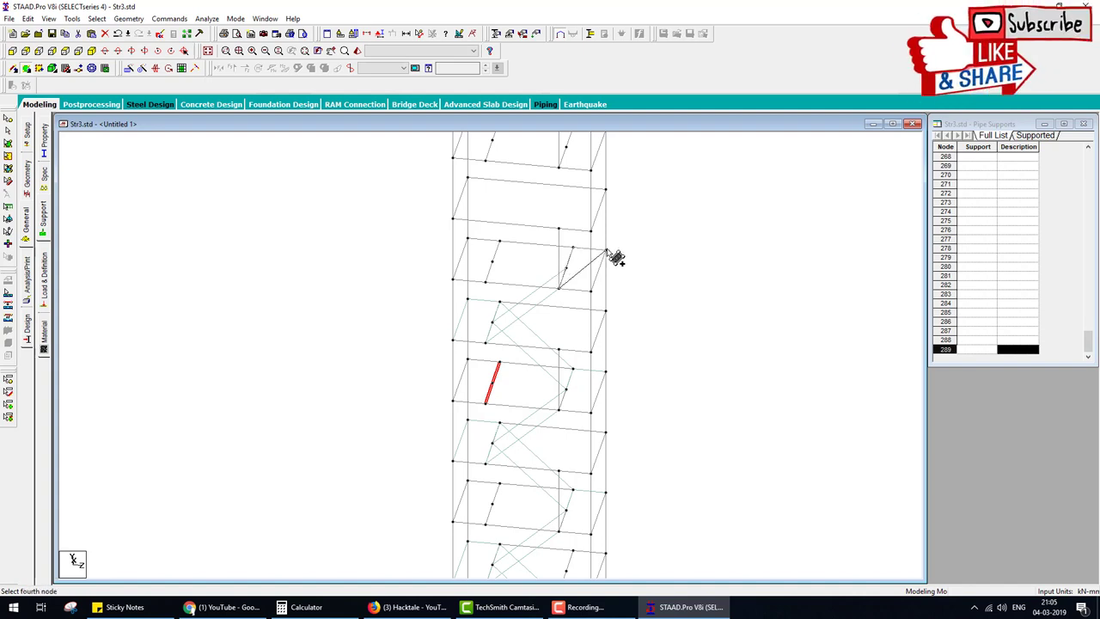
{"action": "left_click", "coordinate": [593, 294]}
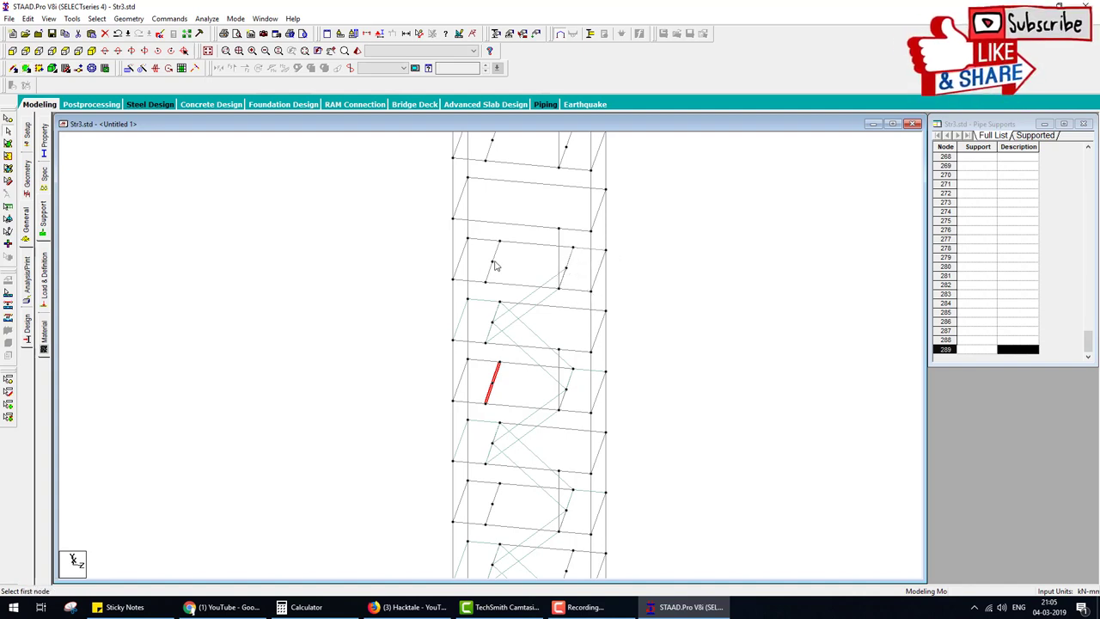
- Copy the negative-Z landing beam on the tenth beam level and paste it onto the eleventh level directly above
{"action": "key", "text": "ctrl+v"}
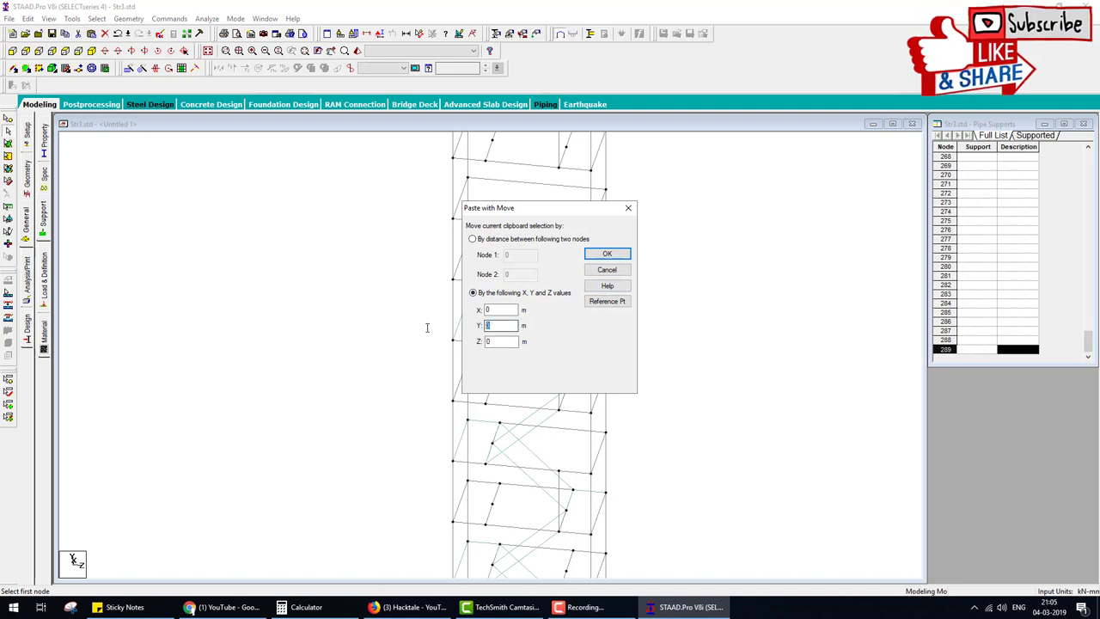
{"action": "left_click", "coordinate": [608, 255]}
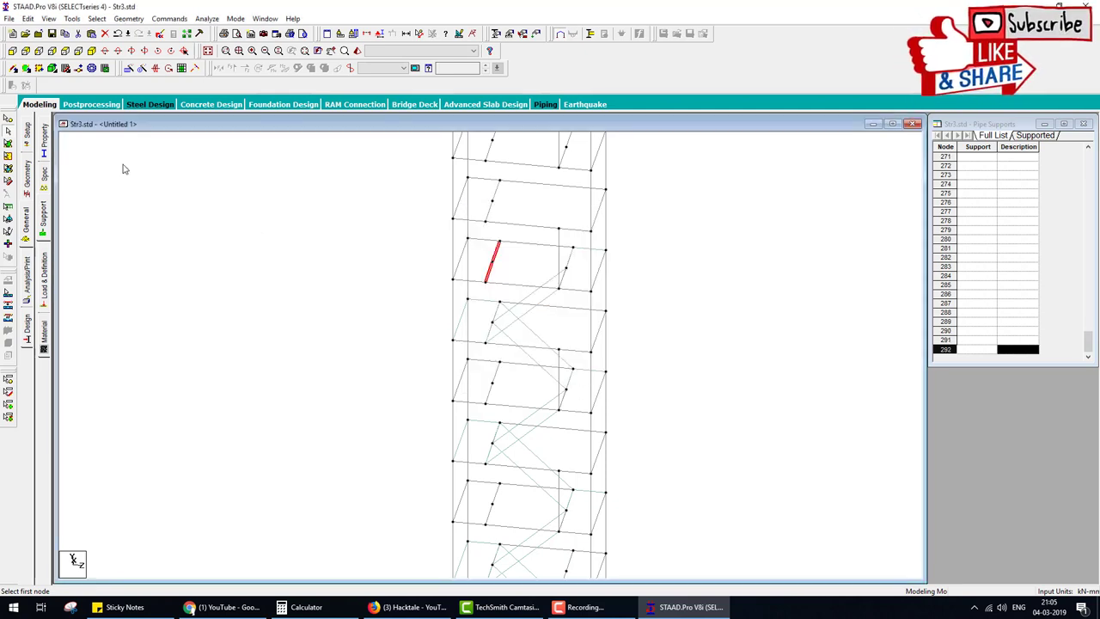
- Add the tenth flight's four-node plate from the tenth level's positive-Z landing beam to the eleventh's negative-Z one, plus the landing plate at that end
{"action": "left_click", "coordinate": [565, 269]}
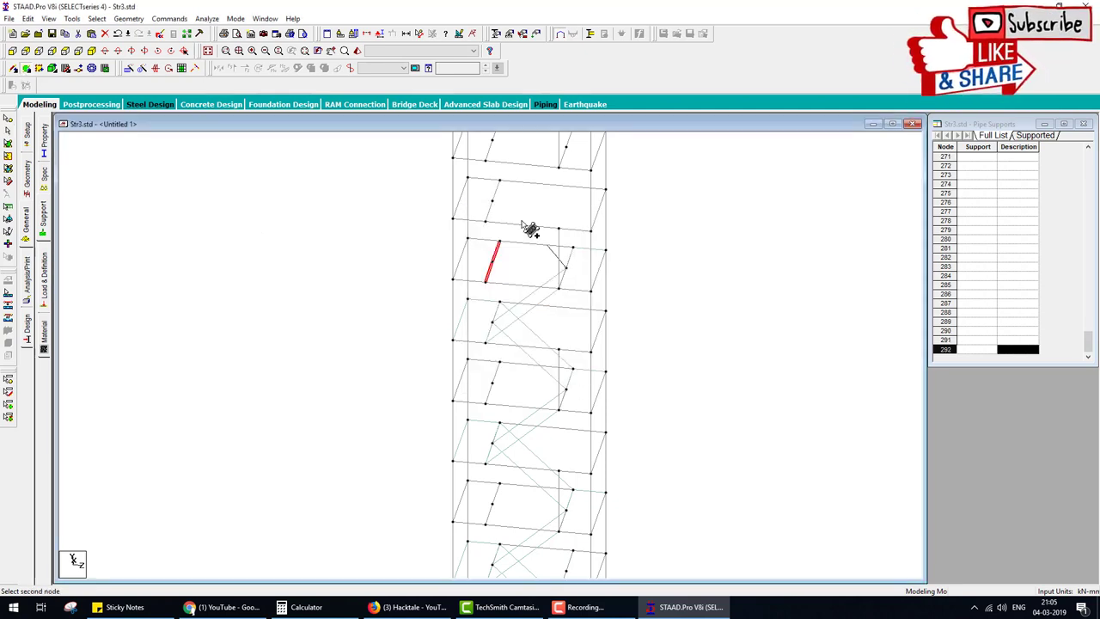
{"action": "left_click", "coordinate": [494, 204]}
{"action": "left_click", "coordinate": [499, 180]}
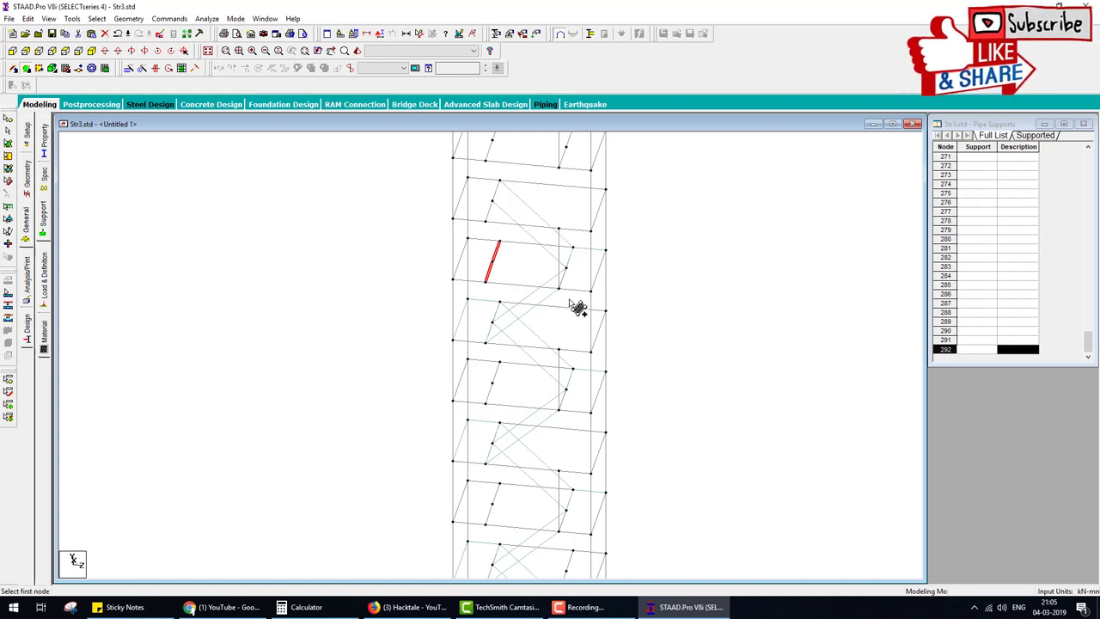
{"action": "left_click", "coordinate": [486, 221]}
{"action": "left_click", "coordinate": [452, 220]}
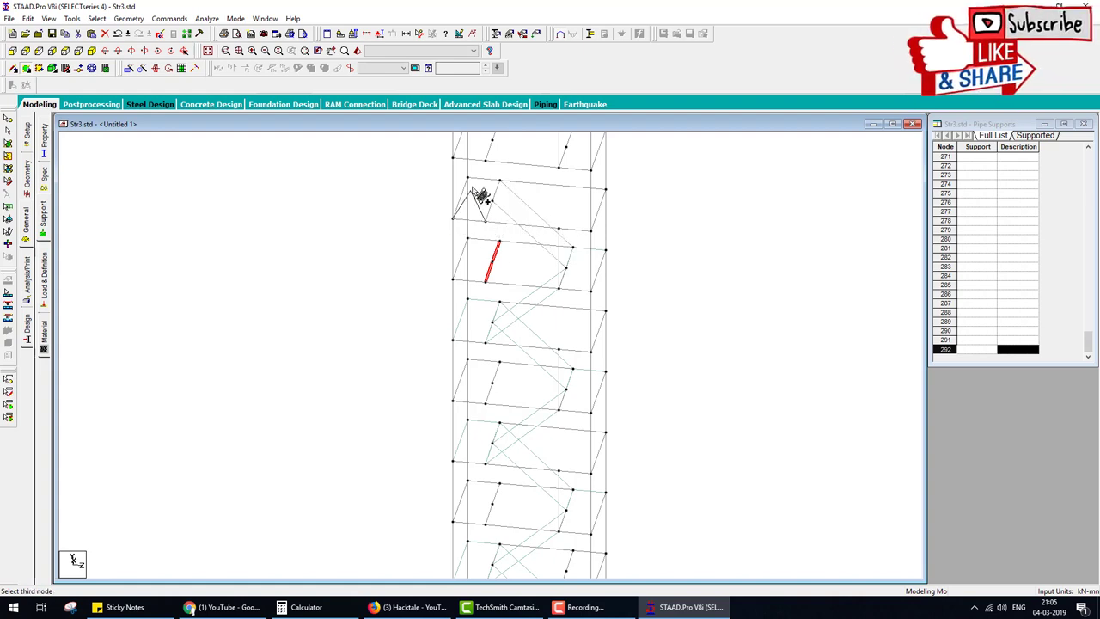
{"action": "left_click", "coordinate": [467, 178]}
- Add the eleventh flight's four-node plate from the eleventh level's negative-Z landing beam to the twelfth's positive-Z one, plus the landing plate at that end
{"action": "middle_click_drag", "start_coordinate": [516, 221], "coordinate": [533, 349]}
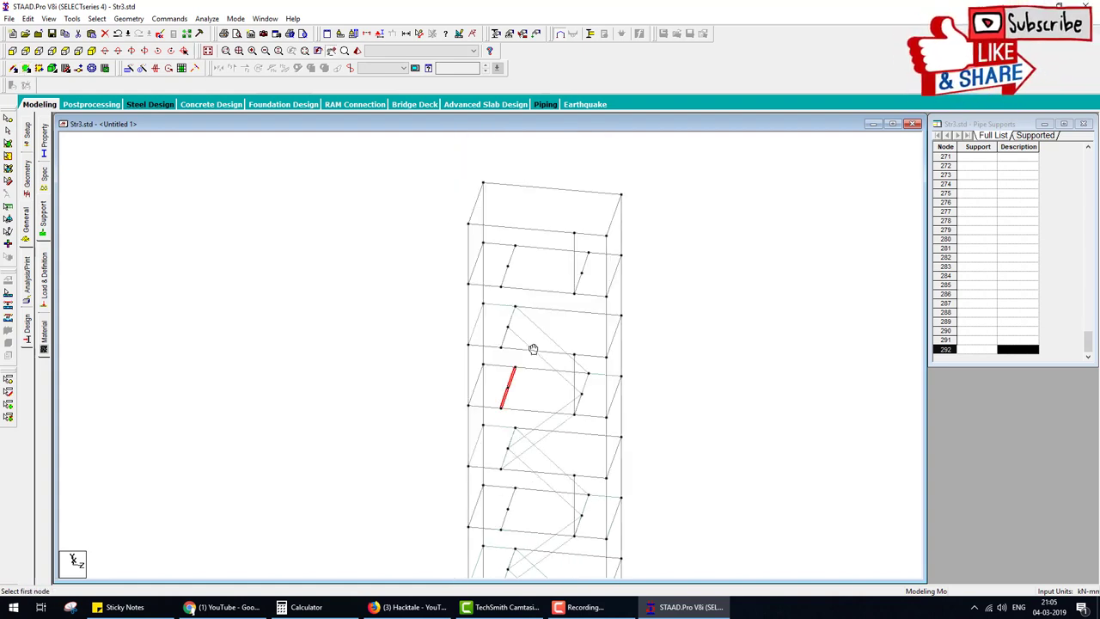
{"action": "left_click", "coordinate": [501, 348]}
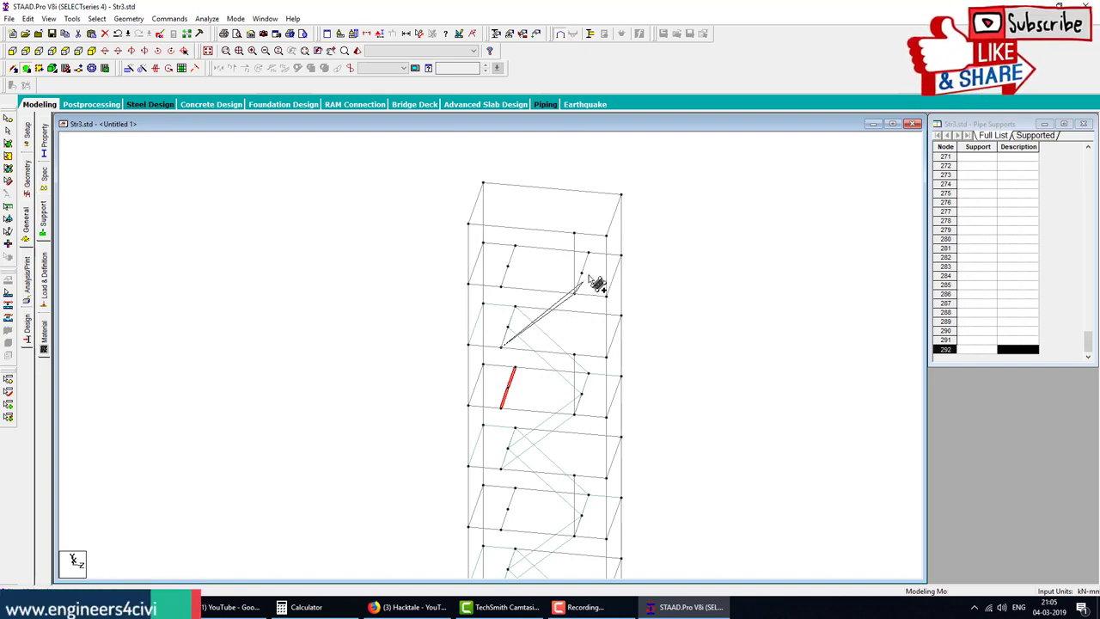
{"action": "left_click", "coordinate": [574, 293]}
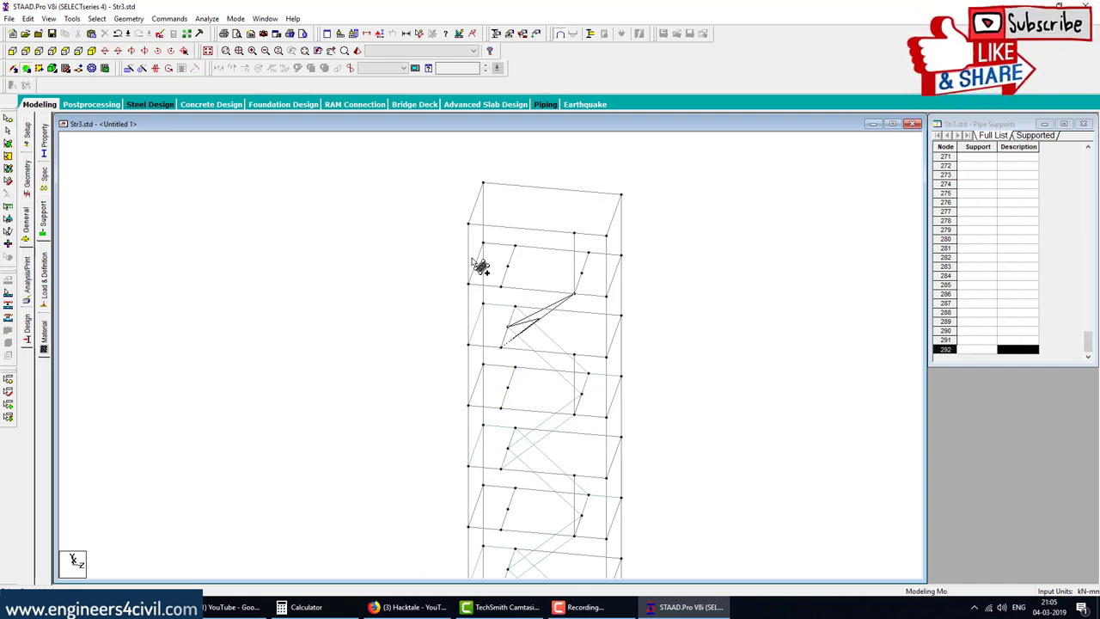
{"action": "left_click", "coordinate": [574, 294]}
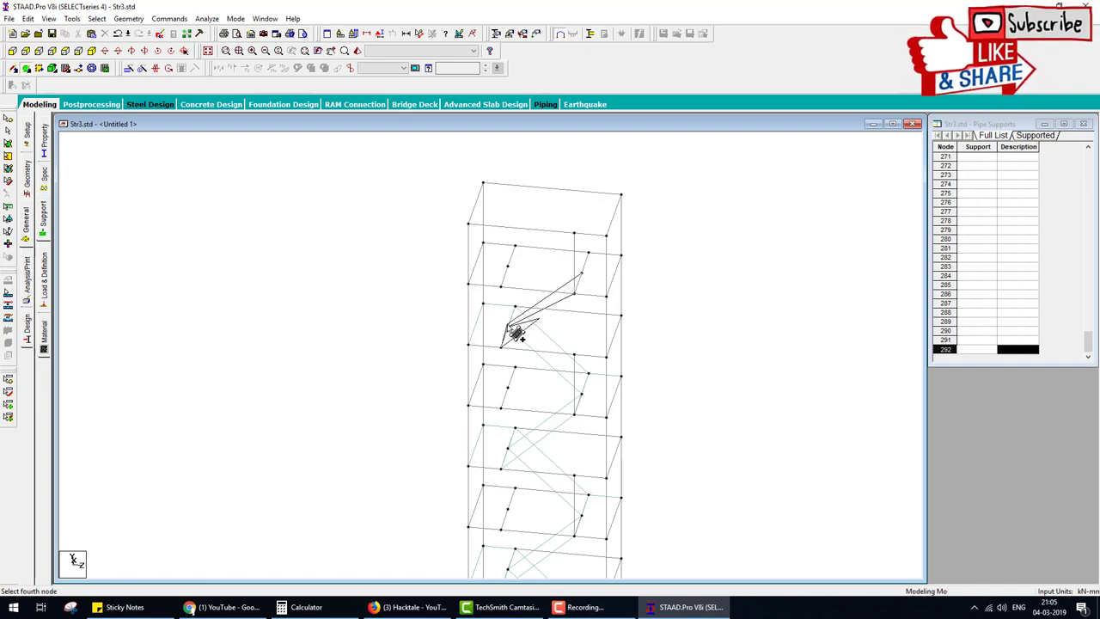
{"action": "left_click", "coordinate": [515, 307]}
{"action": "left_click", "coordinate": [574, 294]}
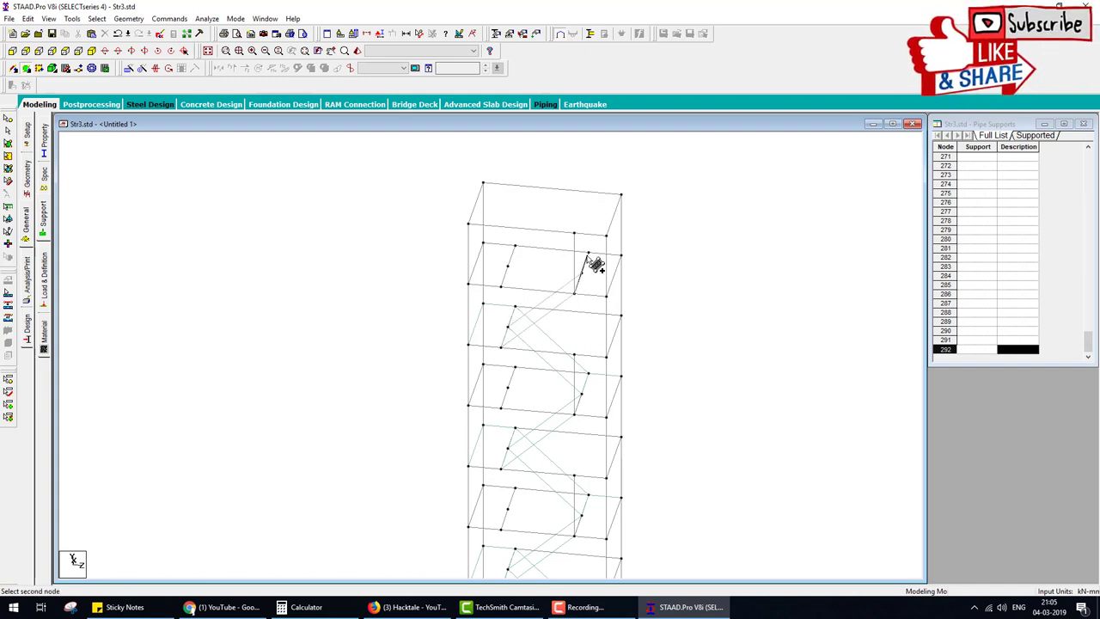
{"action": "left_click", "coordinate": [588, 254]}
{"action": "left_click", "coordinate": [620, 255]}
{"action": "left_click", "coordinate": [607, 296]}
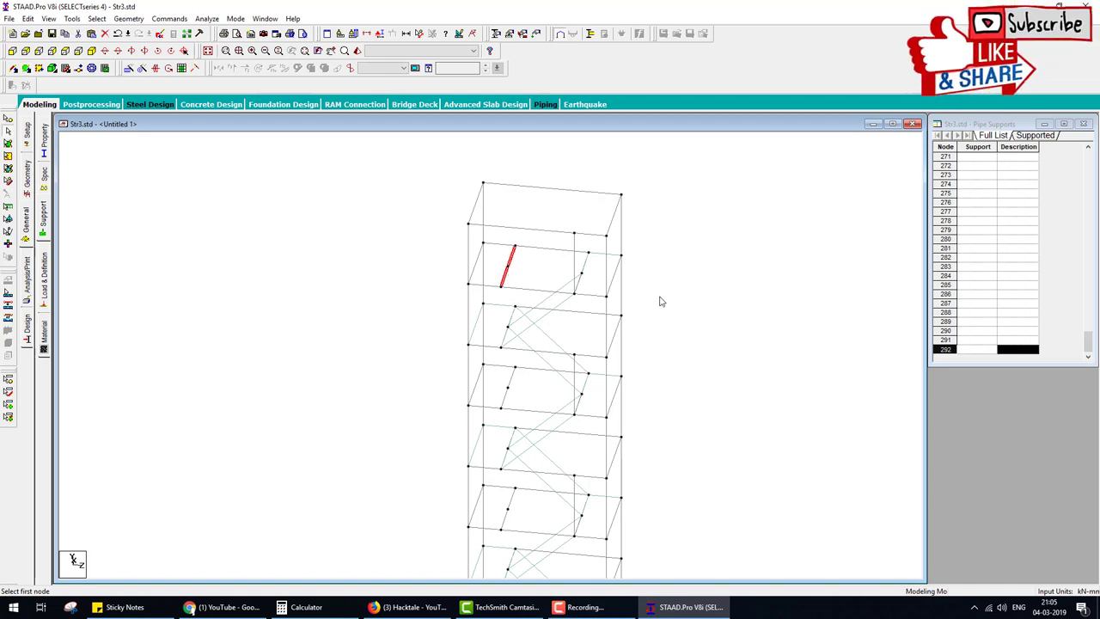
- Copy the negative-Z landing beam on the twelfth level and paste it with a vertical offset onto the top level directly above
{"action": "key", "text": "ctrl+v"}
{"action": "double_click", "coordinate": [503, 326]}
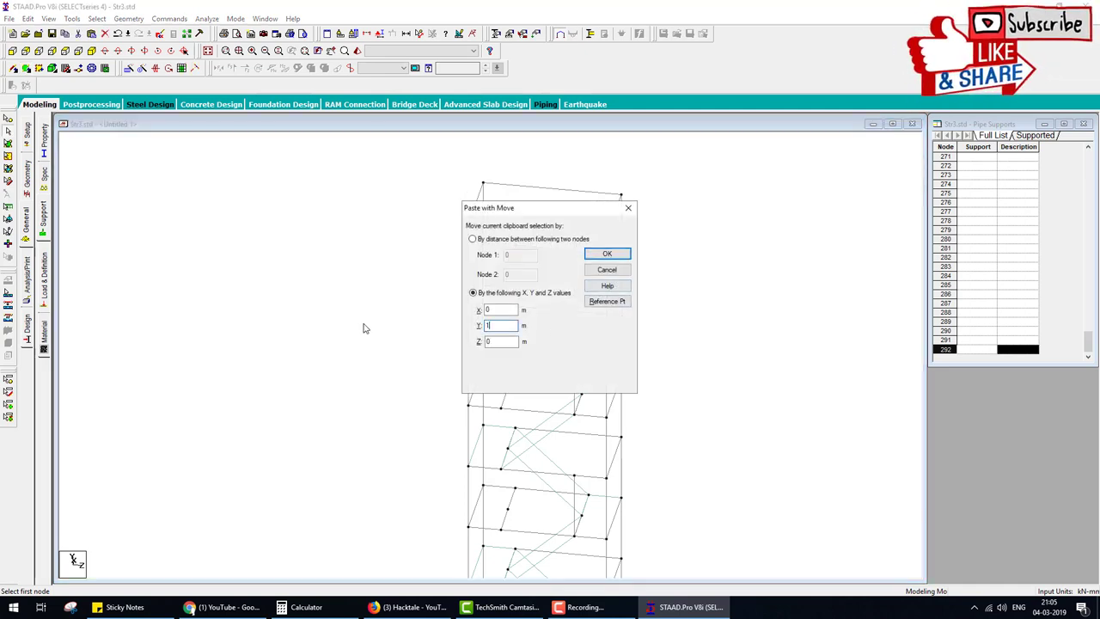
{"action": "left_click", "coordinate": [607, 254]}
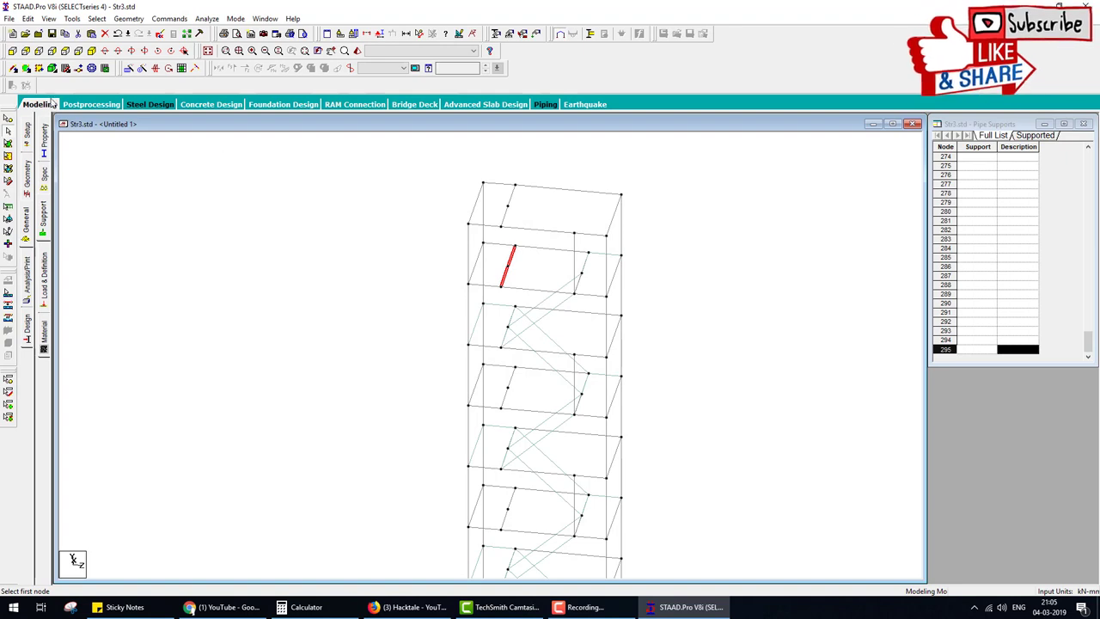
- Add the last flight's four-node plate from the twelfth level's positive-Z landing beam to the top level's negative-Z one
{"action": "left_click", "coordinate": [581, 271]}
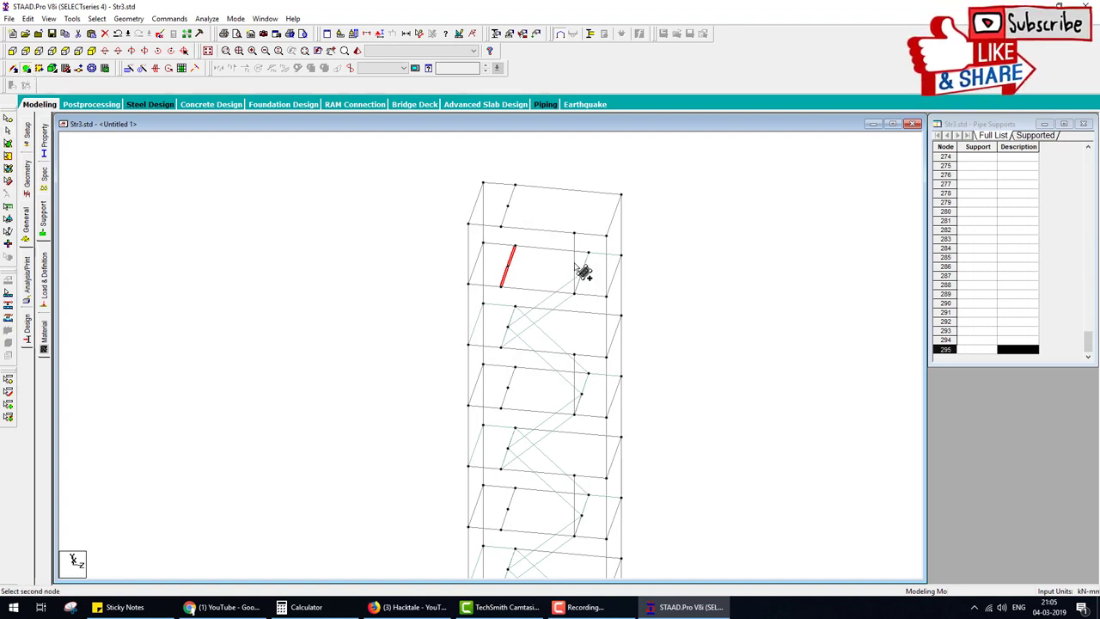
{"action": "left_click", "coordinate": [507, 206]}
{"action": "left_click", "coordinate": [515, 186]}
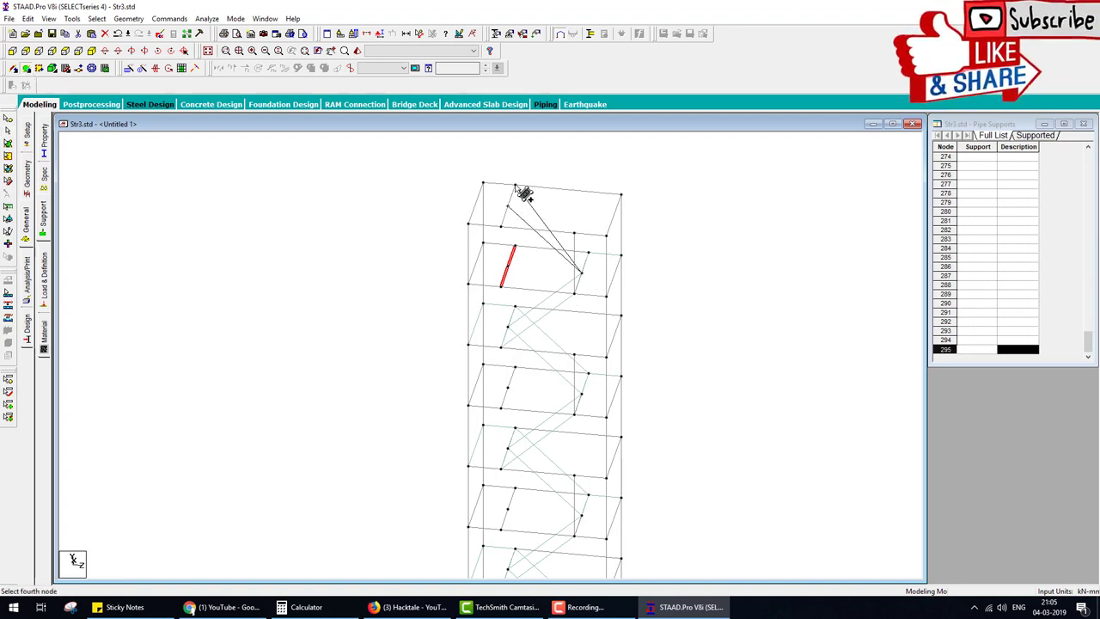
{"action": "left_click", "coordinate": [588, 252]}
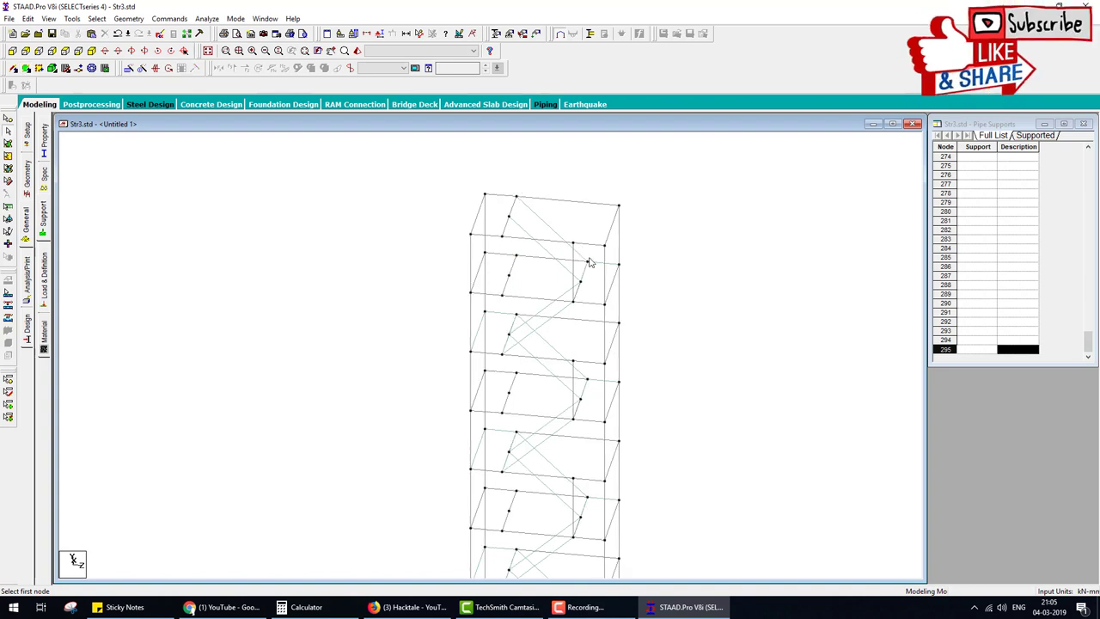
- Inspect the complete staircase from several angles in a rendered view and save the modified structure
{"action": "left_click", "coordinate": [357, 51]}
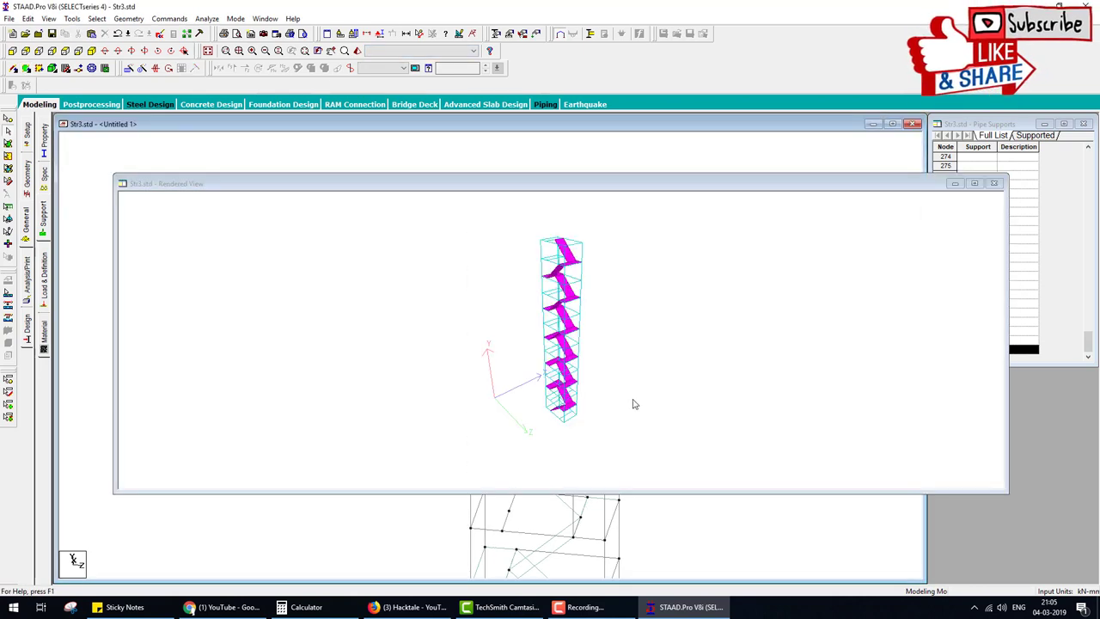
{"action": "left_click_drag", "start_coordinate": [552, 445], "coordinate": [585, 409]}
{"action": "scroll", "coordinate": [544, 407], "scroll_direction": "up", "scroll_amount": 5}
{"action": "left_click_drag", "start_coordinate": [637, 295], "coordinate": [609, 352]}
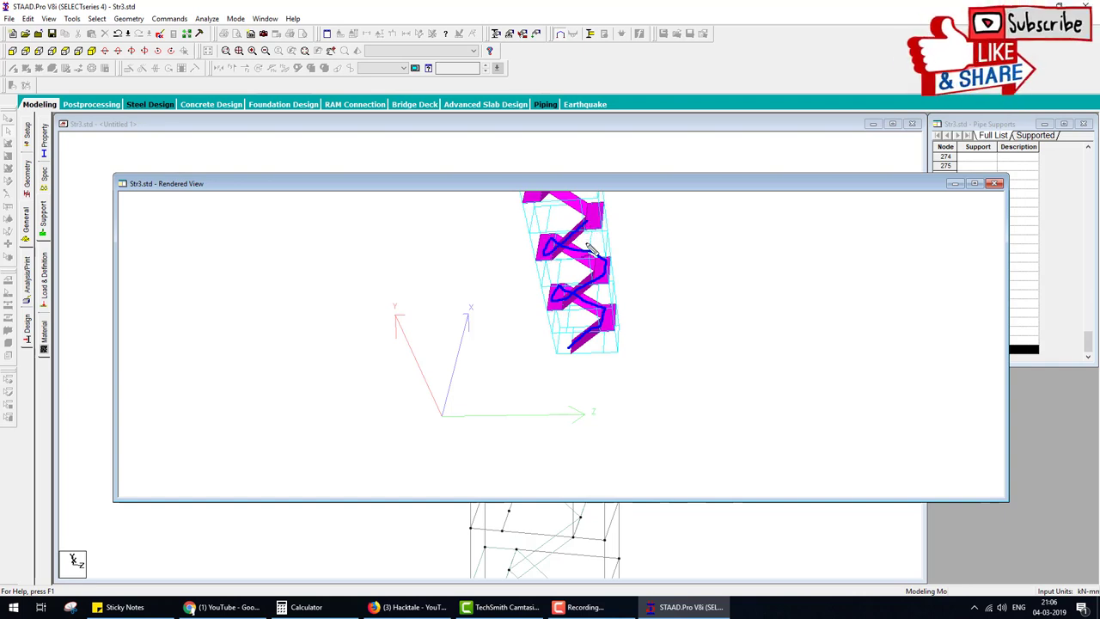
{"action": "left_click", "coordinate": [547, 327]}
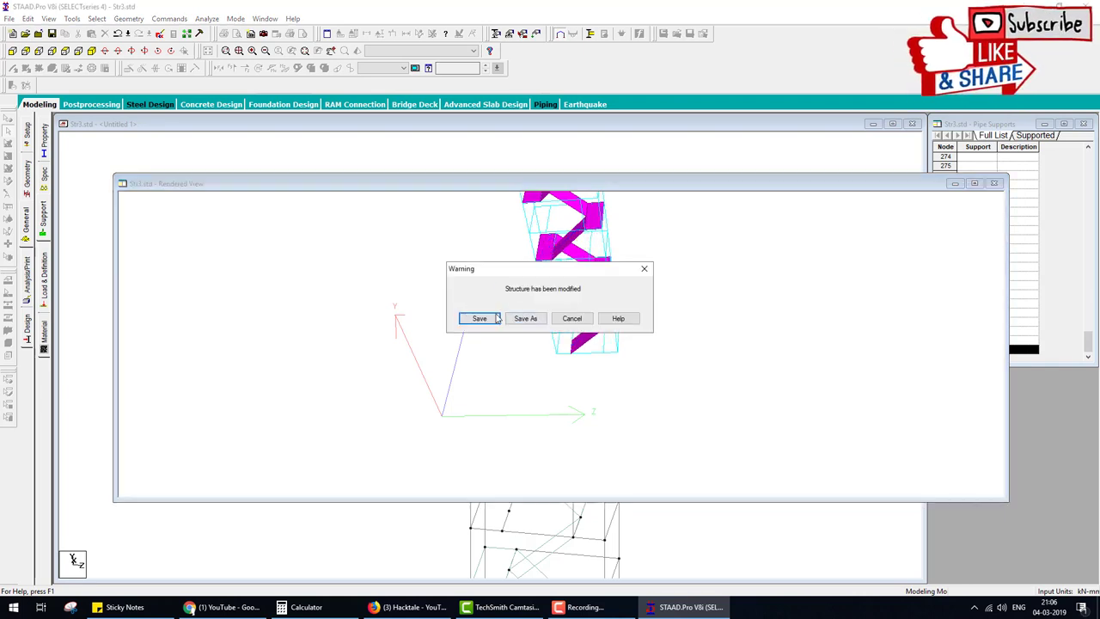
{"action": "key", "text": "Return"}
{"action": "left_click_drag", "start_coordinate": [588, 351], "coordinate": [604, 374]}
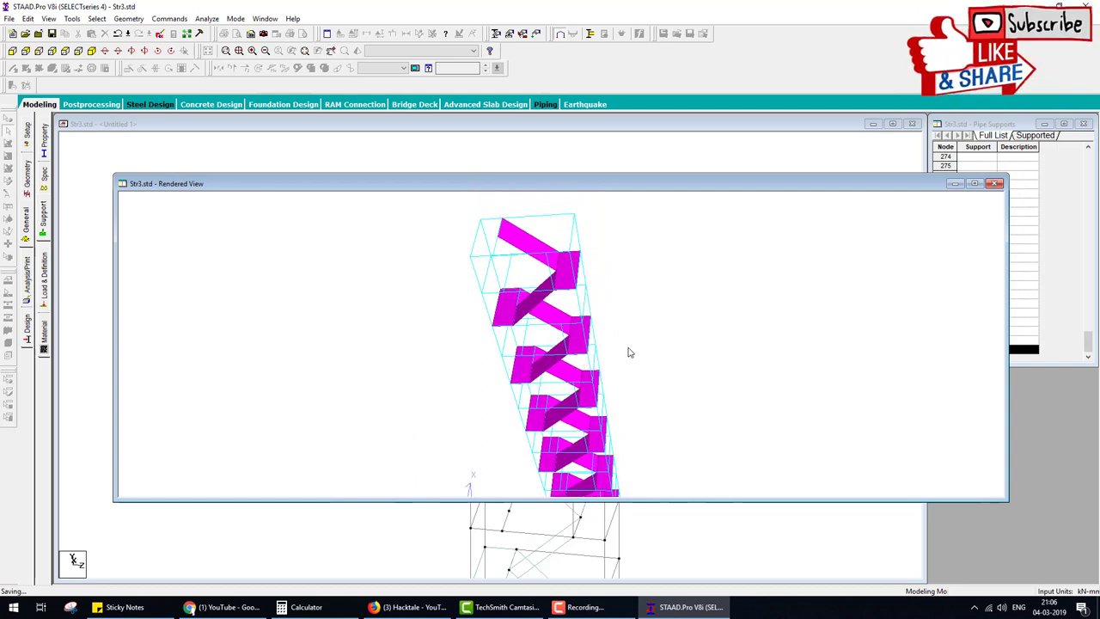
{"action": "left_click", "coordinate": [995, 183]}
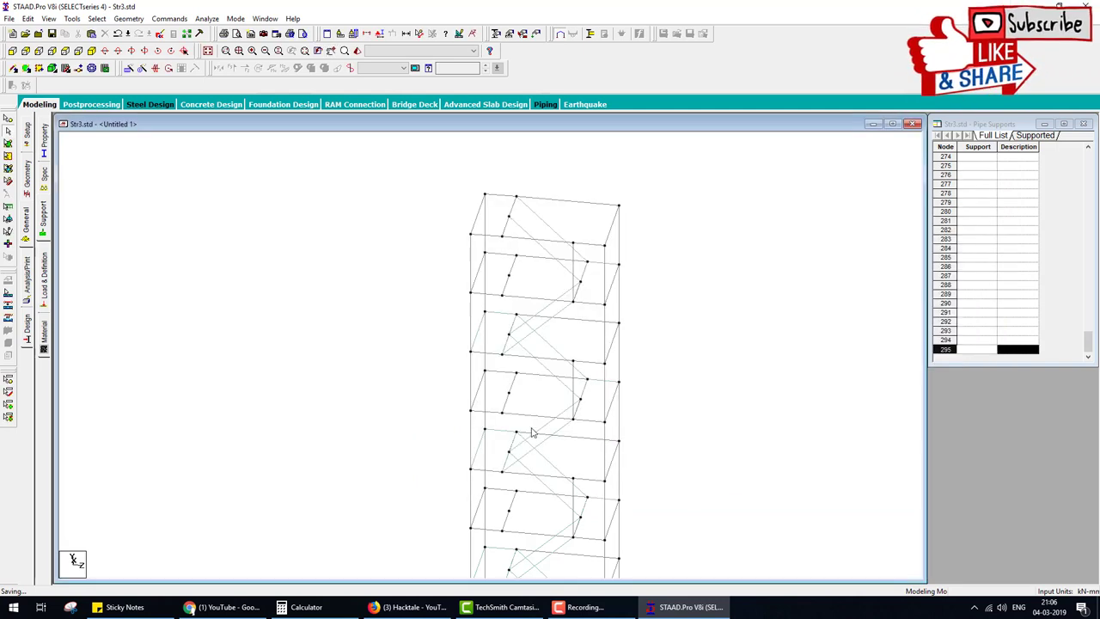
- Delete the unused negative-Z landing beams on the twelfth, tenth and eighth levels, including their orphaned nodes
{"action": "left_click", "coordinate": [508, 277]}
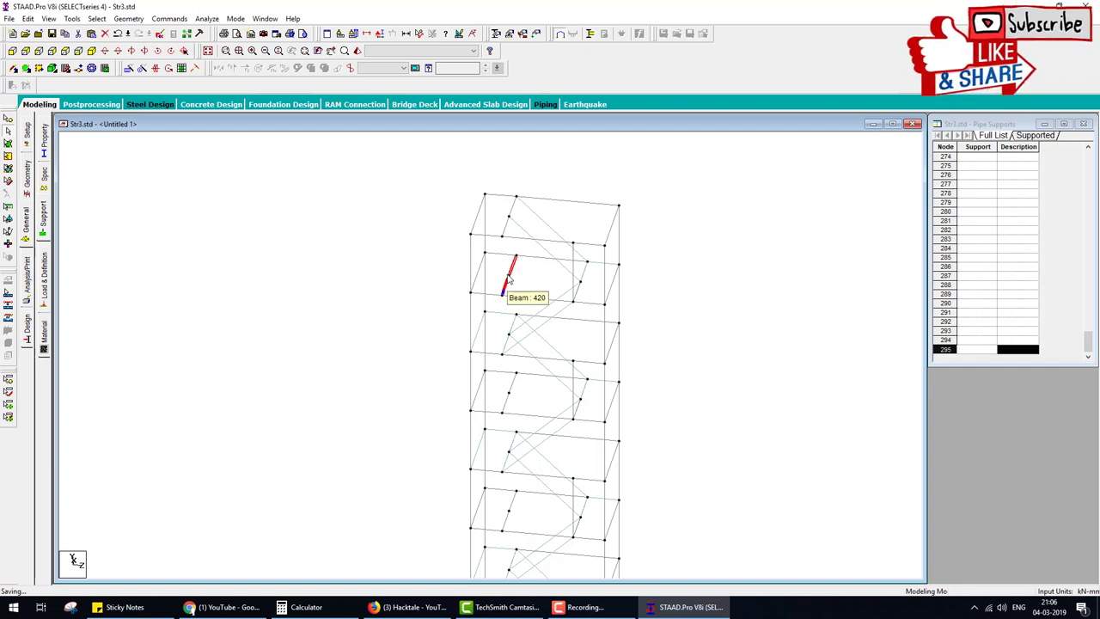
{"action": "key", "text": "Delete"}
{"action": "key", "text": "Return"}
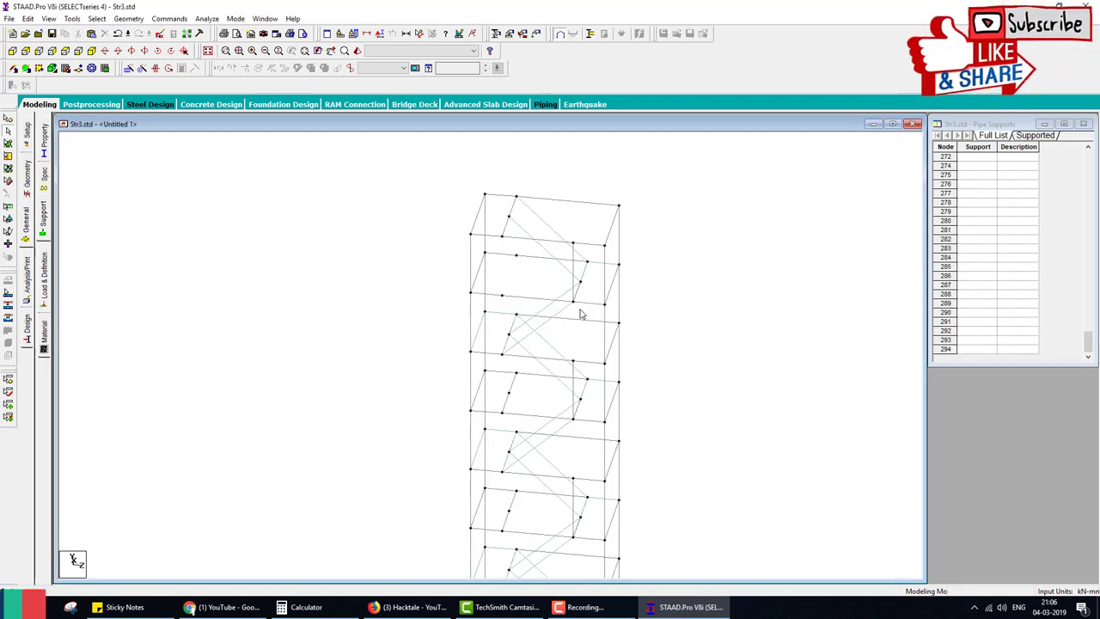
{"action": "left_click", "coordinate": [509, 393]}
{"action": "key", "text": "Delete"}
{"action": "key", "text": "Return"}
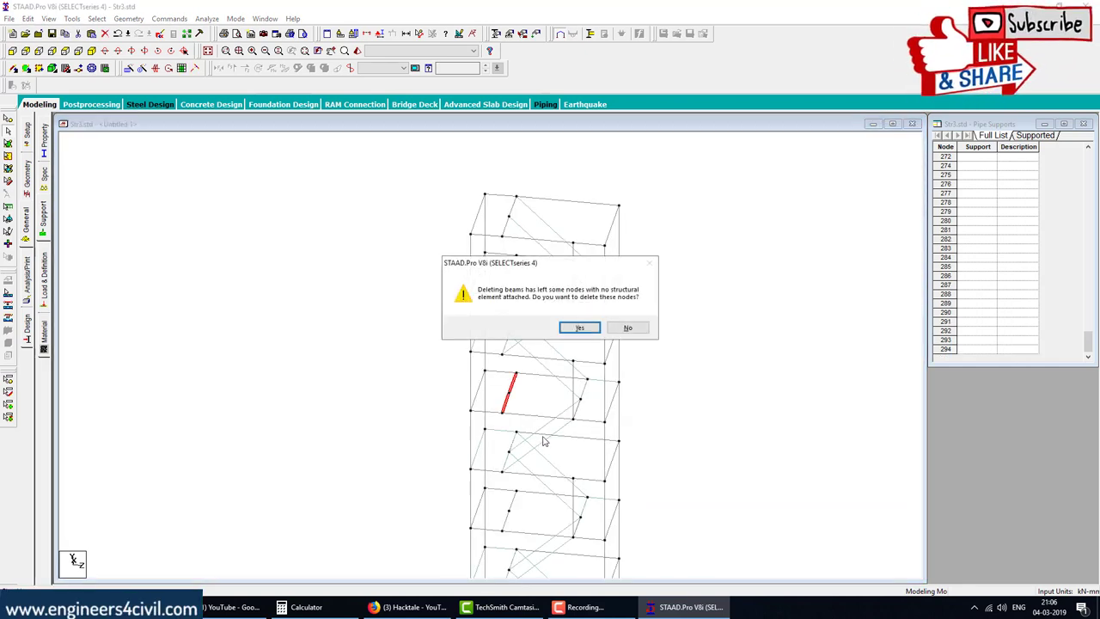
{"action": "key", "text": "Return"}
{"action": "left_click", "coordinate": [511, 514]}
{"action": "key", "text": "Delete"}
{"action": "key", "text": "Return"}
{"action": "key", "text": "Return"}
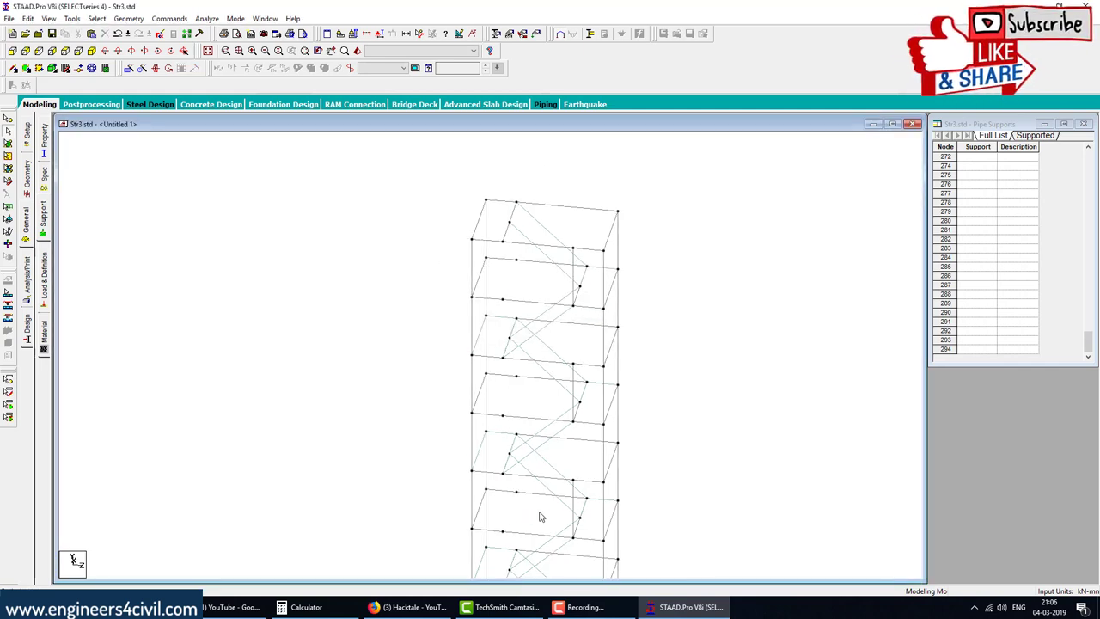
- Delete the unused negative-Z landing beams on the sixth and fourth levels, including their orphaned nodes
{"action": "scroll", "coordinate": [542, 513], "scroll_direction": "down", "scroll_amount": 3}
{"action": "key", "text": "Delete"}
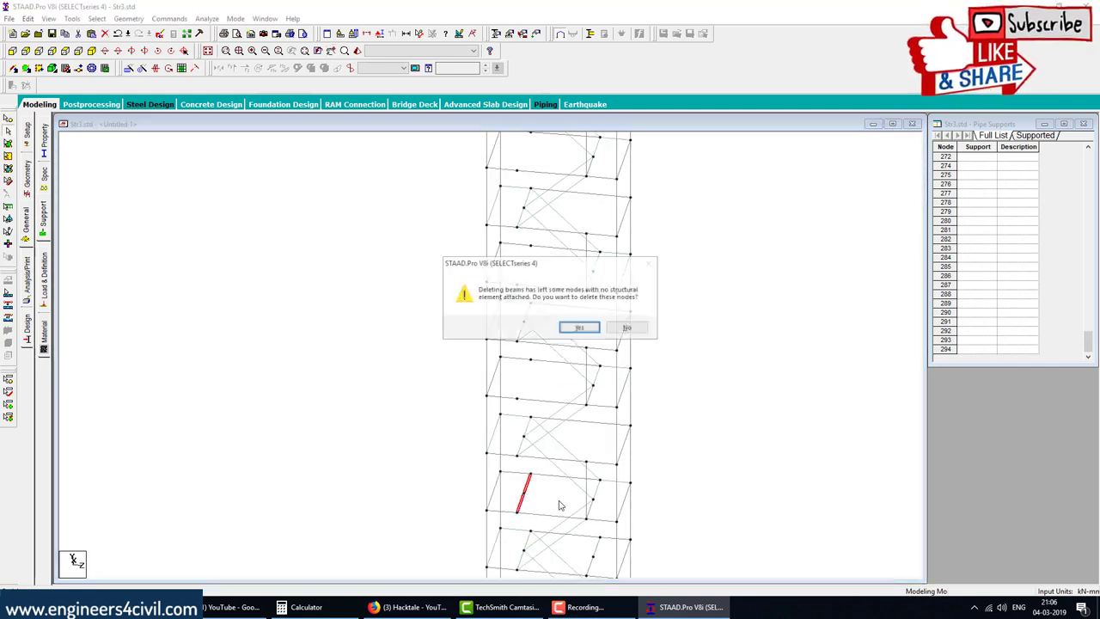
{"action": "key", "text": "Return"}
{"action": "left_click", "coordinate": [528, 487]}
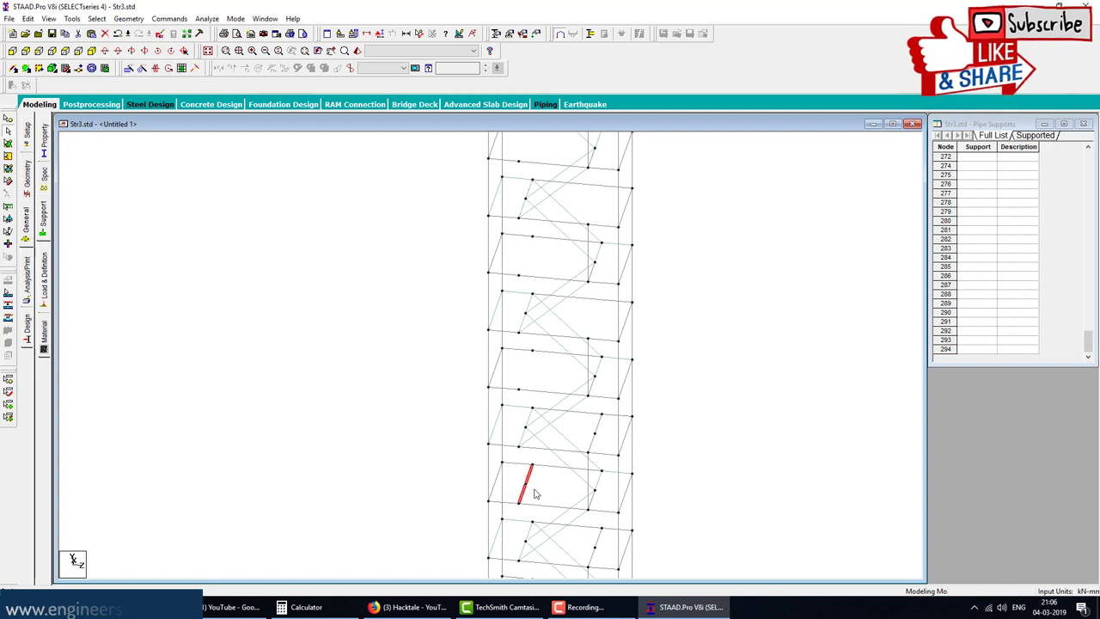
{"action": "key", "text": "Delete"}
{"action": "key", "text": "Return"}
- Delete the unused landing beams at the third level's positive-Z end, the second level's negative-Z end and the base level's positive-Z end
{"action": "scroll", "coordinate": [589, 454], "scroll_direction": "down", "scroll_amount": 2}
{"action": "left_click", "coordinate": [591, 414]}
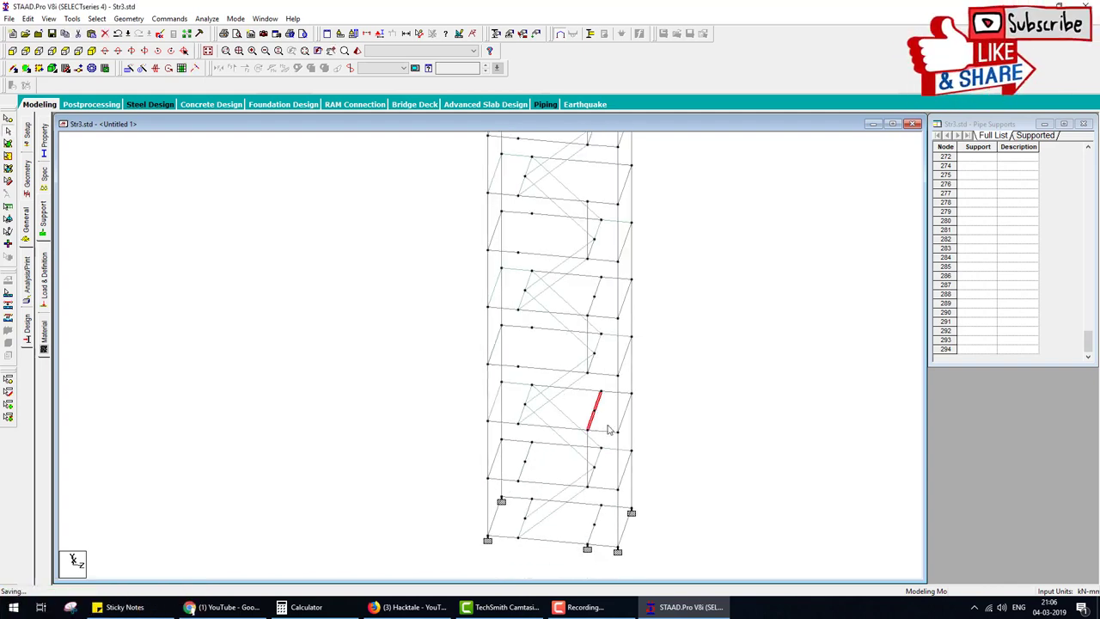
{"action": "key", "text": "Delete"}
{"action": "key", "text": "Return"}
{"action": "left_click", "coordinate": [525, 462]}
{"action": "key", "text": "Delete"}
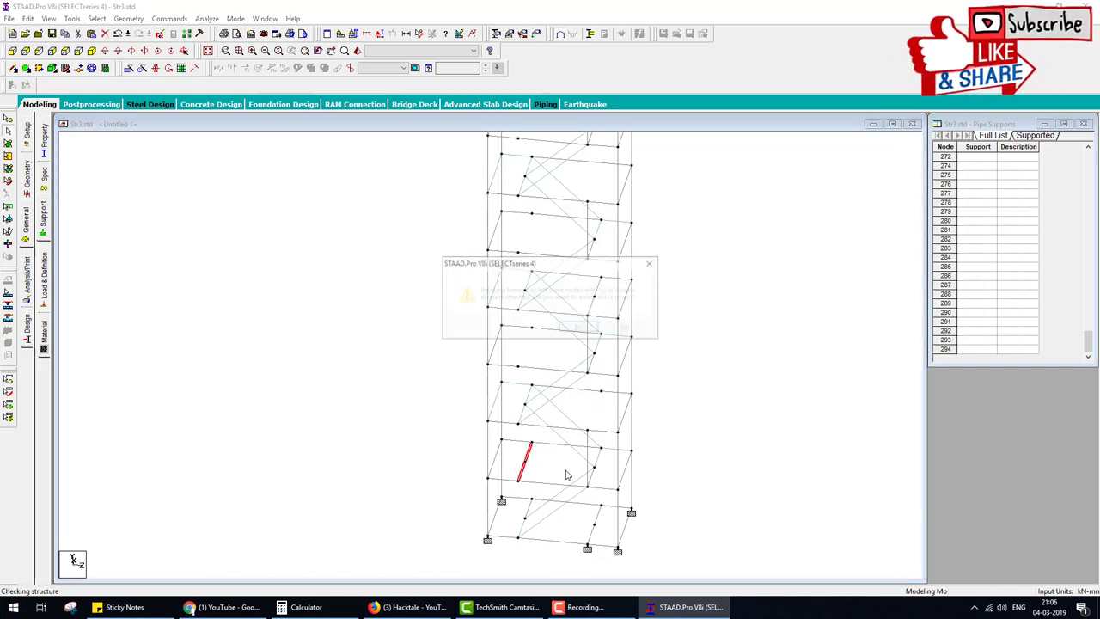
{"action": "key", "text": "Return"}
{"action": "left_click", "coordinate": [596, 529]}
{"action": "key", "text": "Delete"}
{"action": "key", "text": "Return"}
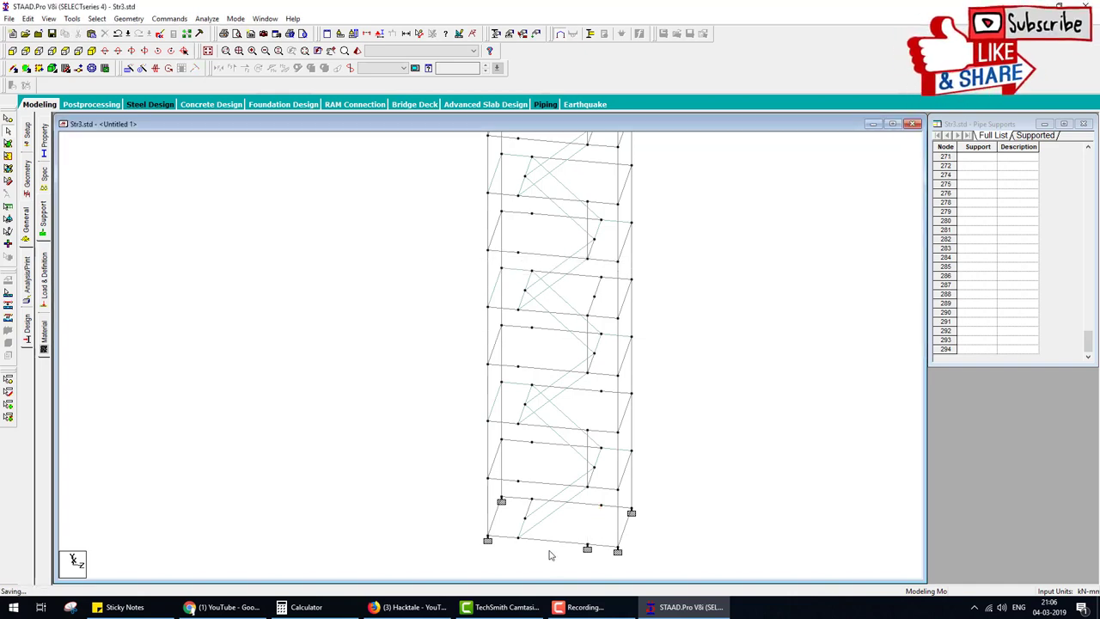
- Delete the middle segments of the two base-level beams running along Z on both sides of the staircase
{"action": "left_click", "coordinate": [552, 543]}
{"action": "key", "text": "Delete"}
{"action": "key", "text": "Return"}
{"action": "left_click", "coordinate": [592, 506]}
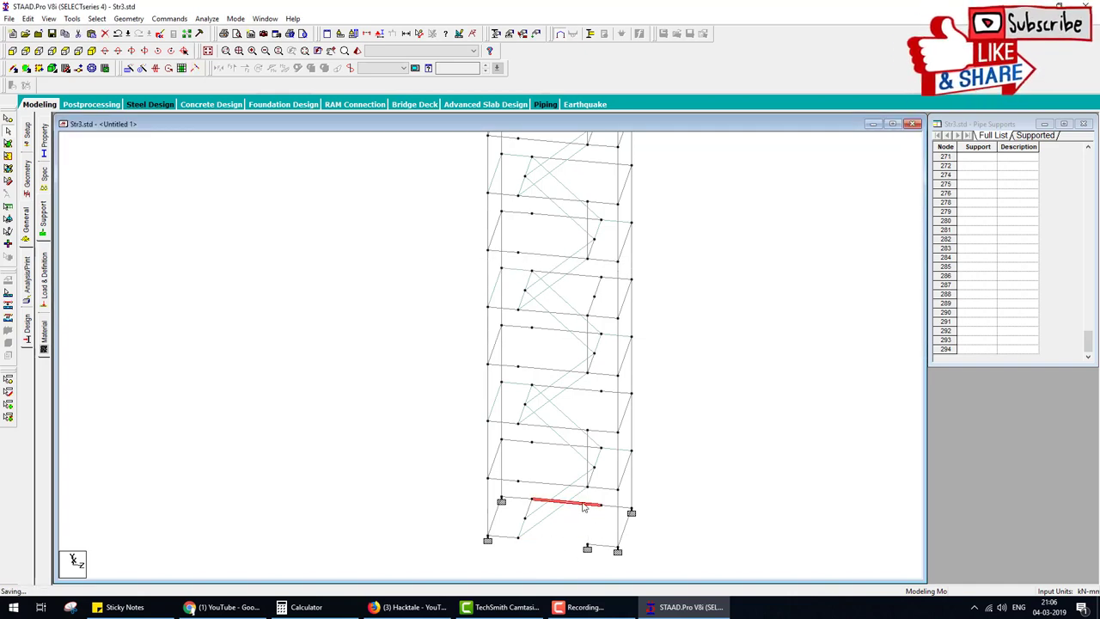
{"action": "key", "text": "Delete"}
{"action": "key", "text": "Return"}
- Delete the four remaining end segments of the base-level beams along Z, between the landing positions and the corner supports
{"action": "left_click", "coordinate": [519, 498]}
{"action": "key", "text": "Delete"}
{"action": "key", "text": "Return"}
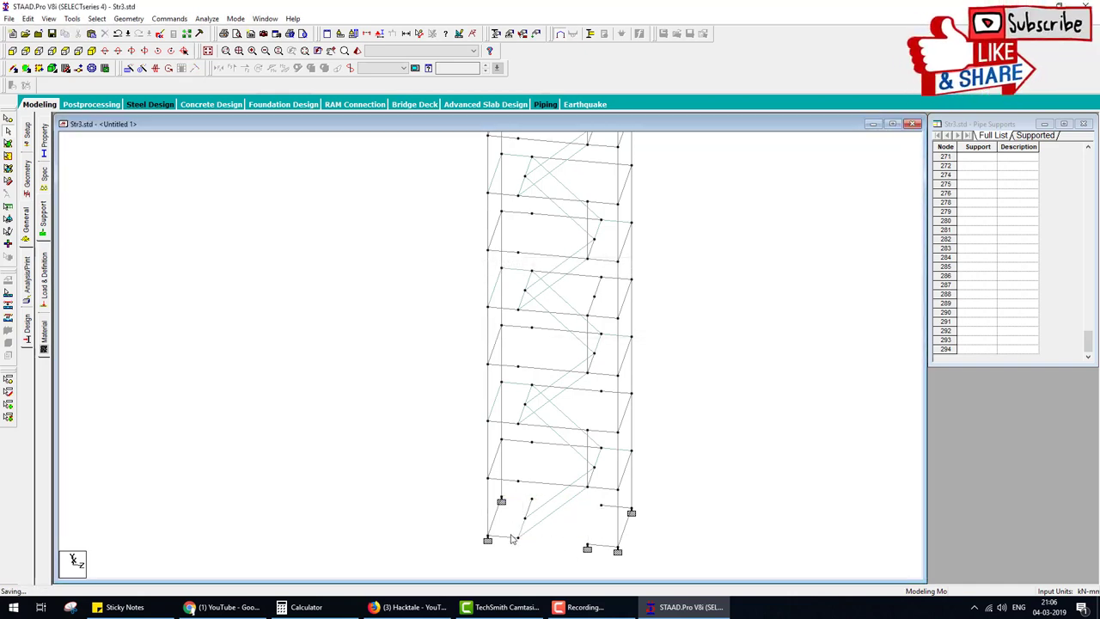
{"action": "left_click", "coordinate": [507, 538]}
{"action": "key", "text": "Delete"}
{"action": "key", "text": "Return"}
{"action": "left_click", "coordinate": [601, 549]}
{"action": "key", "text": "Delete"}
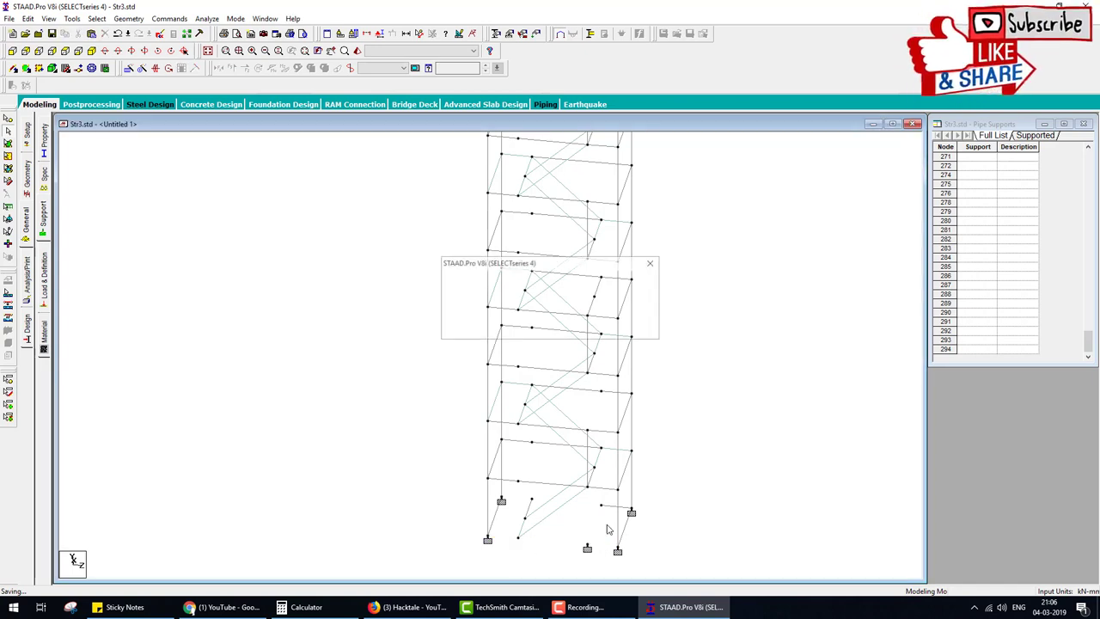
{"action": "key", "text": "Return"}
{"action": "left_click", "coordinate": [611, 510]}
{"action": "key", "text": "Delete"}
{"action": "key", "text": "Return"}
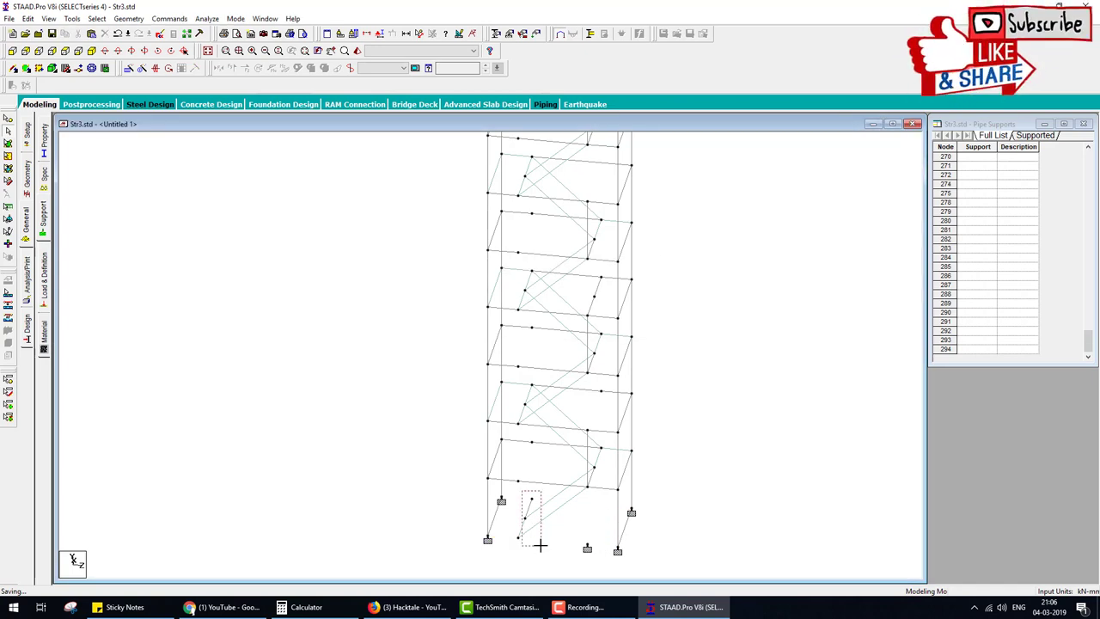
- Delete the base-level landing beam at the foot of the first flight, including its orphaned node
{"action": "left_click", "coordinate": [527, 512]}
{"action": "key", "text": "Delete"}
{"action": "key", "text": "Return"}
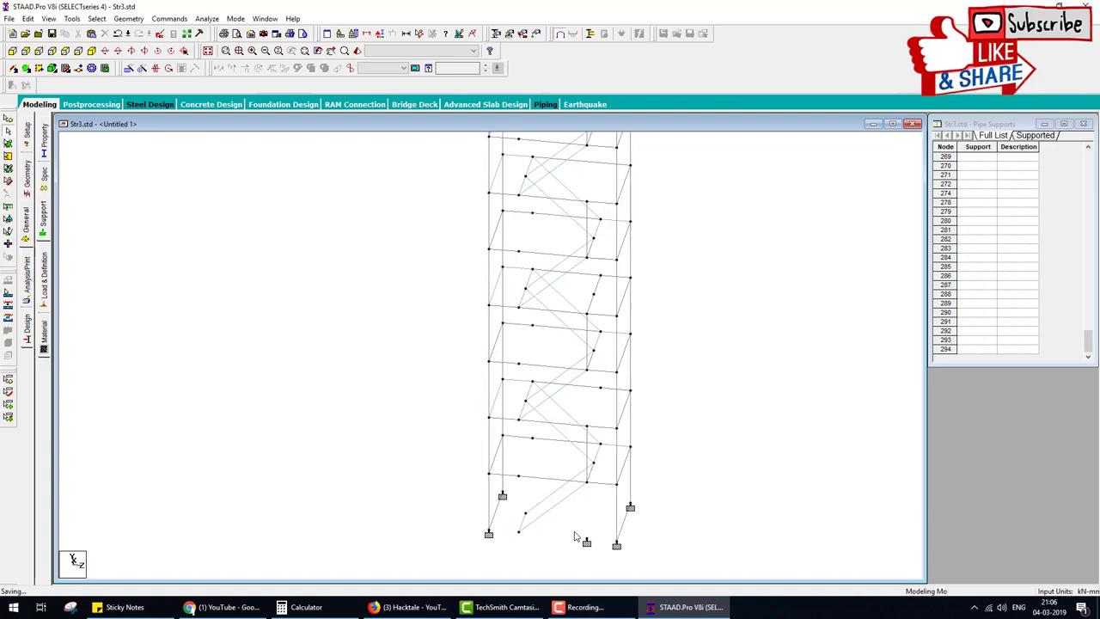
- Check the staircase in a rendered view, restore the whole structure, and examine the full frame with its stairs in 3D rendering
{"action": "left_click", "coordinate": [351, 68]}
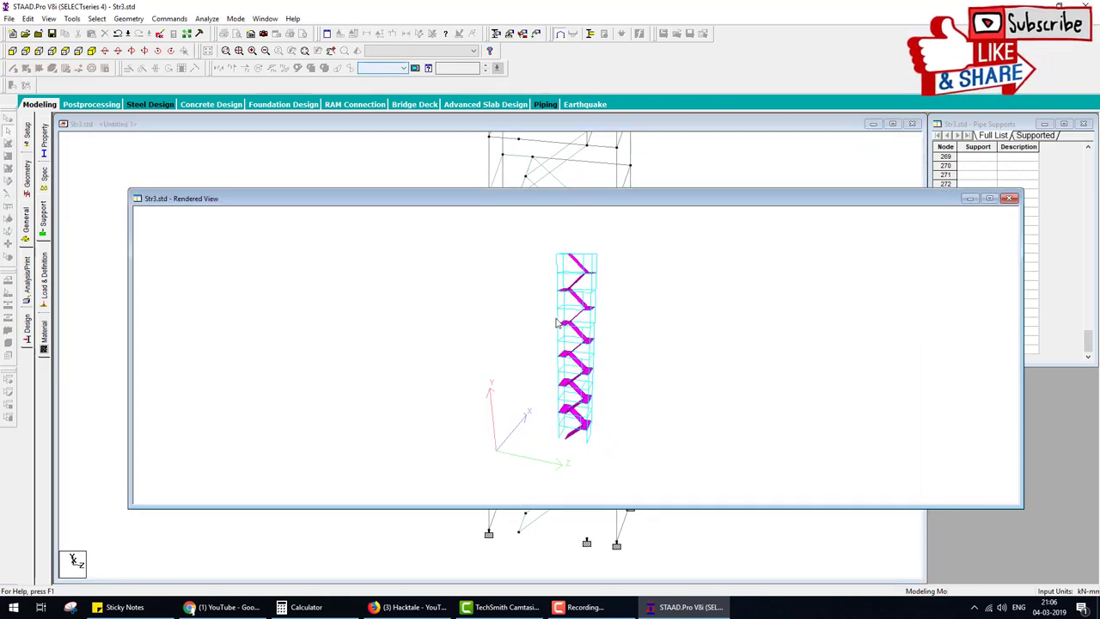
{"action": "left_click", "coordinate": [1009, 198]}
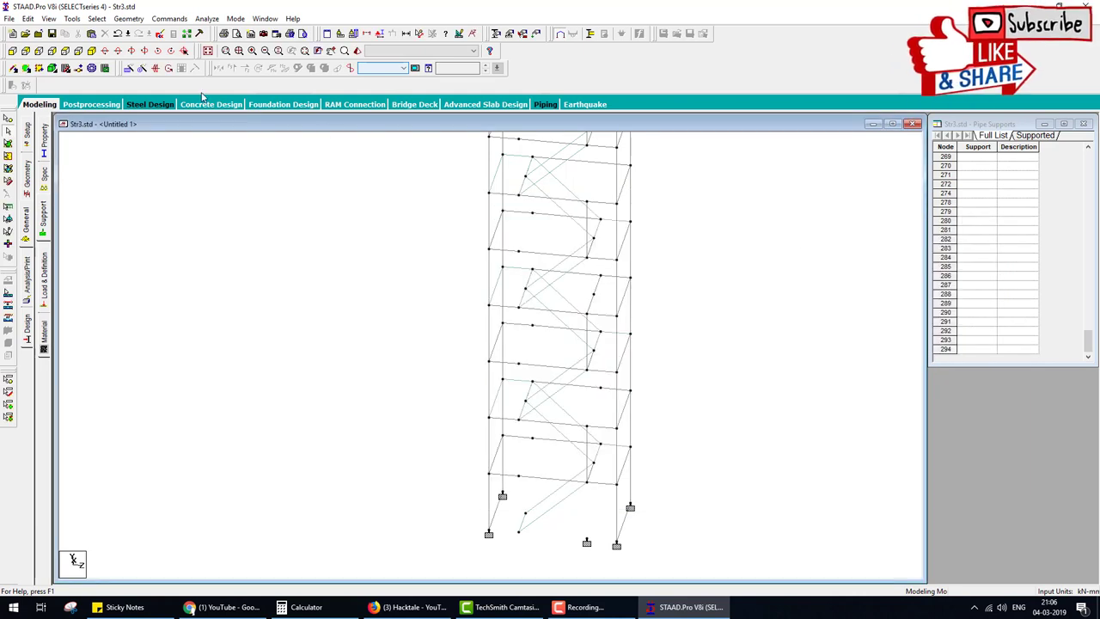
{"action": "left_click", "coordinate": [207, 51]}
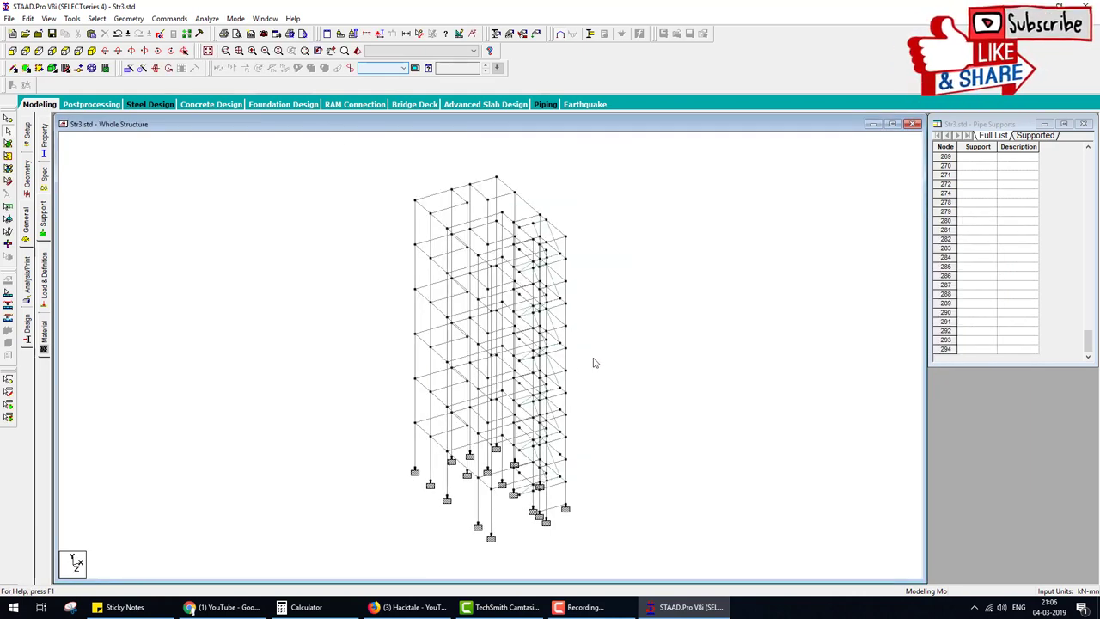
{"action": "left_click", "coordinate": [350, 68]}
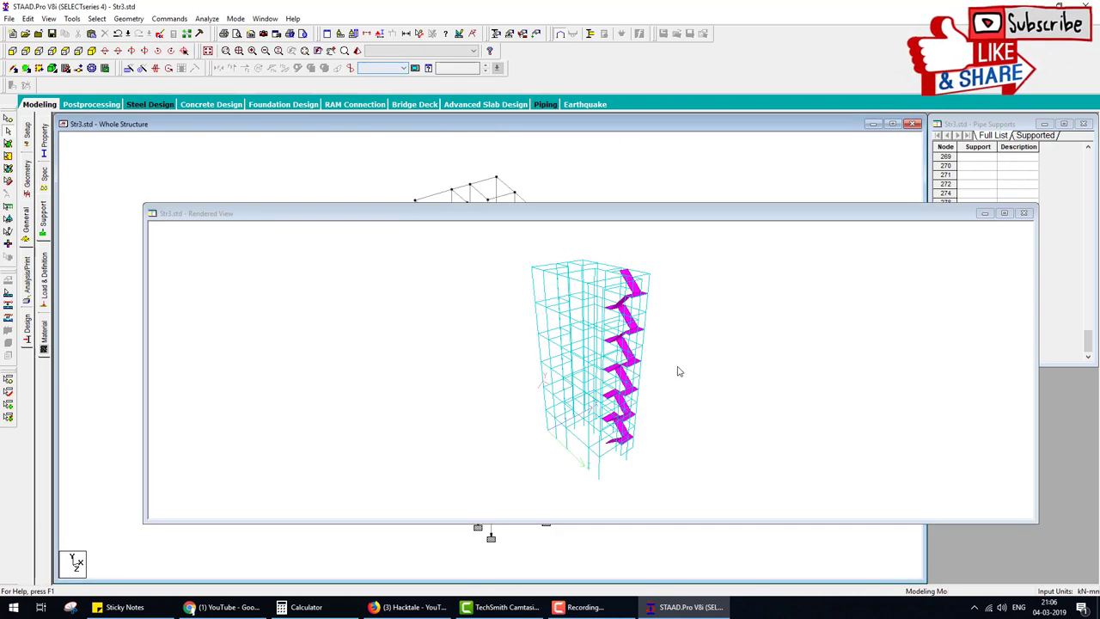
{"action": "left_click_drag", "start_coordinate": [513, 383], "coordinate": [981, 307]}
{"action": "left_click", "coordinate": [1024, 213]}
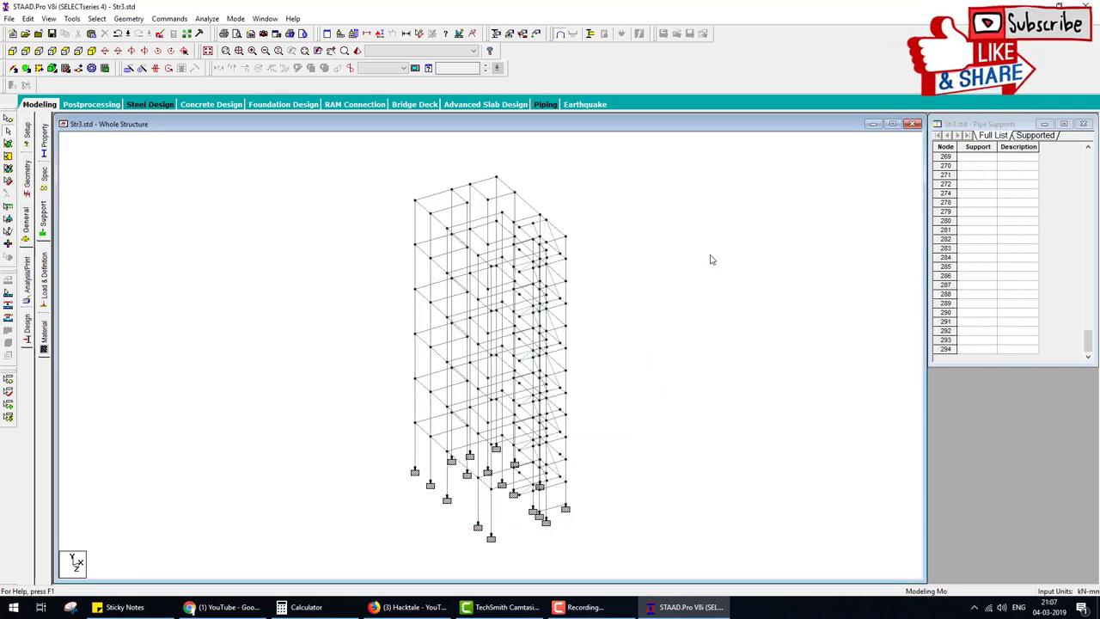
- Inspect the top of the staircase in a 3D rendering to check the roof-level landing
{"action": "left_click", "coordinate": [13, 68]}
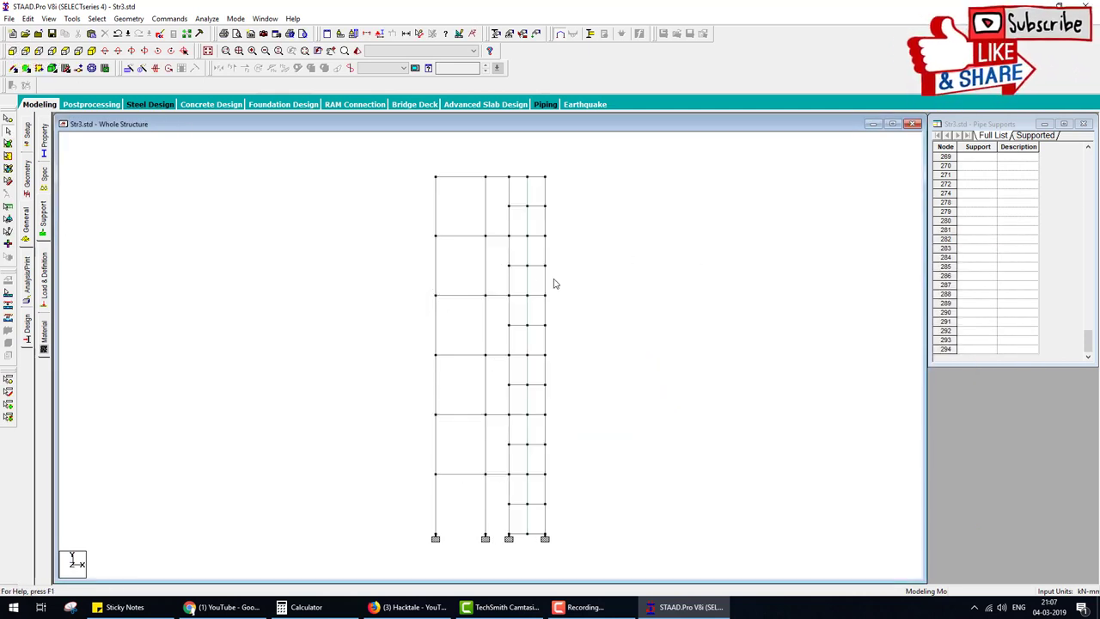
{"action": "left_click", "coordinate": [357, 51]}
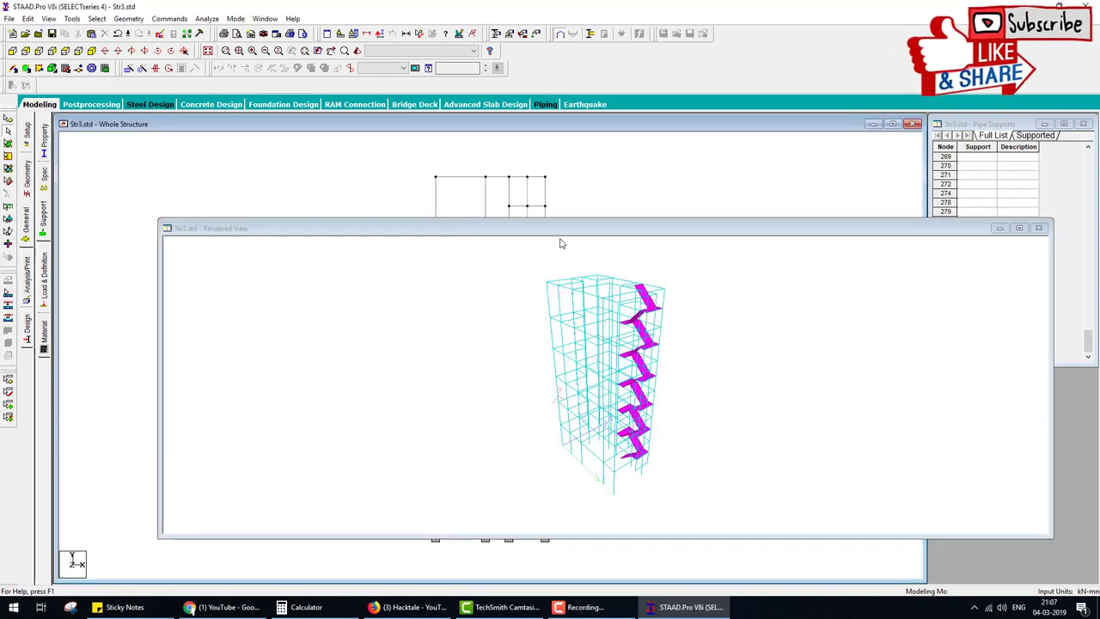
{"action": "left_click_drag", "start_coordinate": [560, 244], "coordinate": [616, 359]}
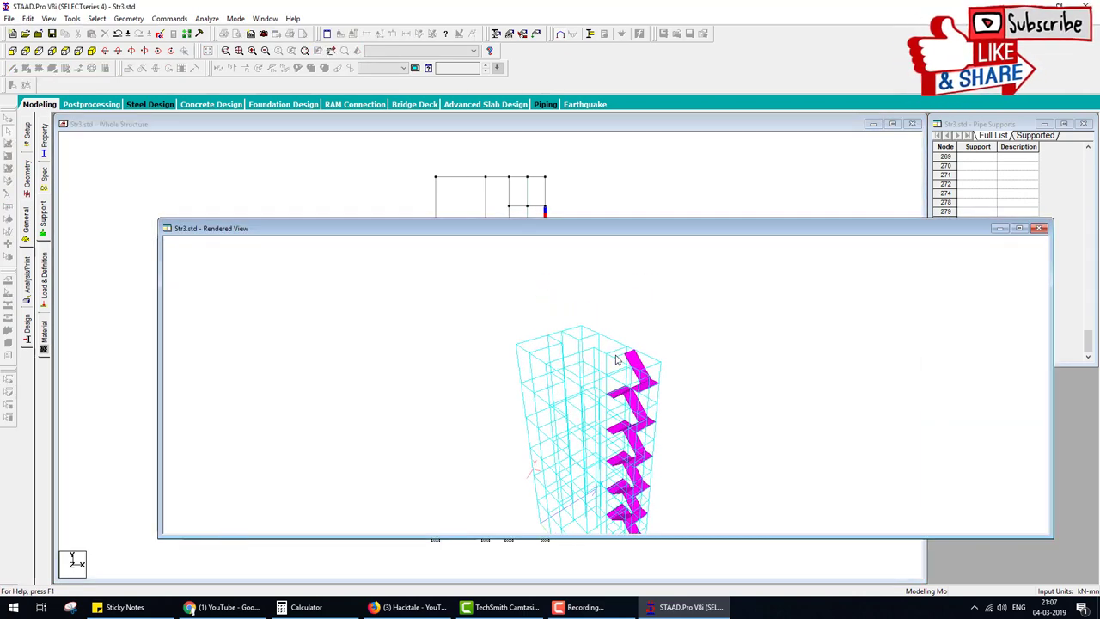
{"action": "scroll", "coordinate": [616, 360], "scroll_direction": "up", "scroll_amount": 6}
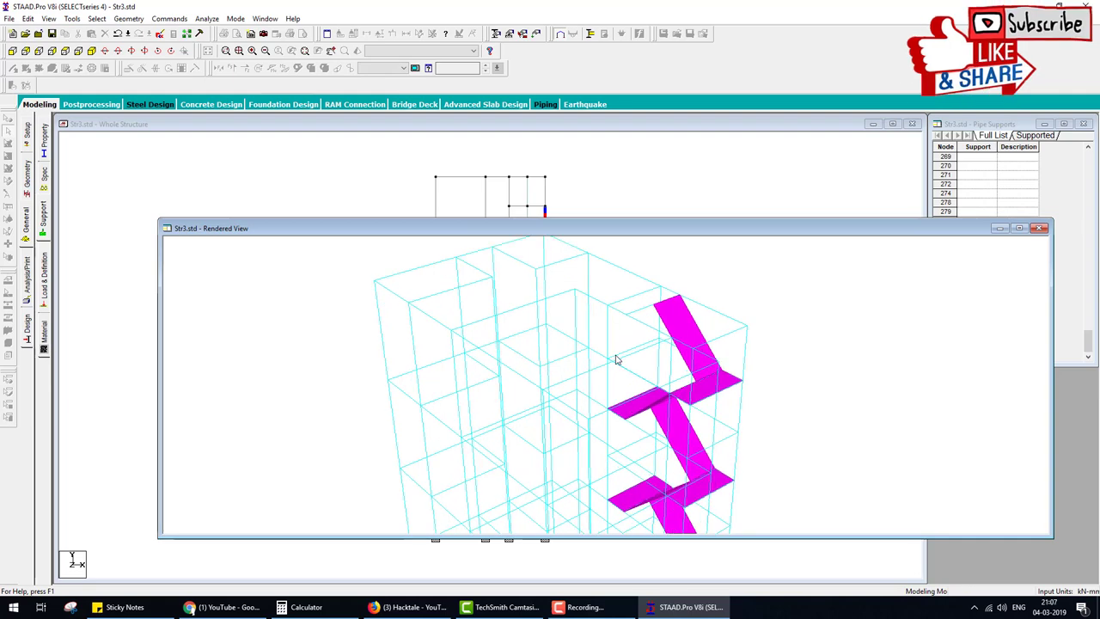
{"action": "scroll", "coordinate": [616, 359], "scroll_direction": "up", "scroll_amount": 2}
{"action": "left_click_drag", "start_coordinate": [663, 358], "coordinate": [661, 415]}
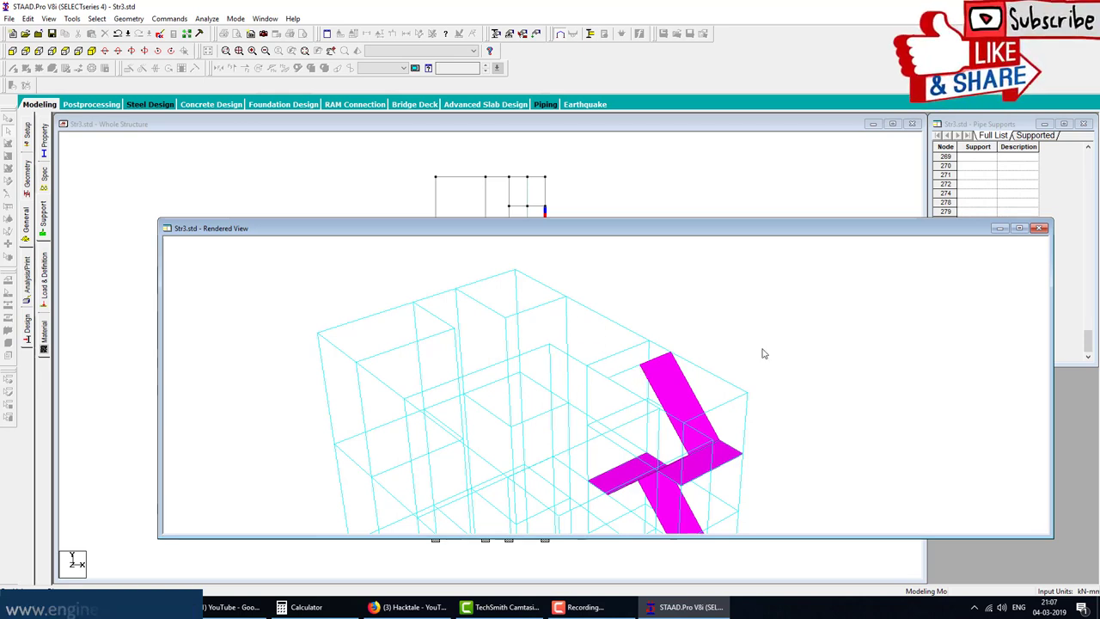
{"action": "left_click", "coordinate": [1039, 228]}
- Isolate the topmost floor's beams in their own view and show them isometrically
{"action": "left_click_drag", "start_coordinate": [391, 163], "coordinate": [590, 182]}
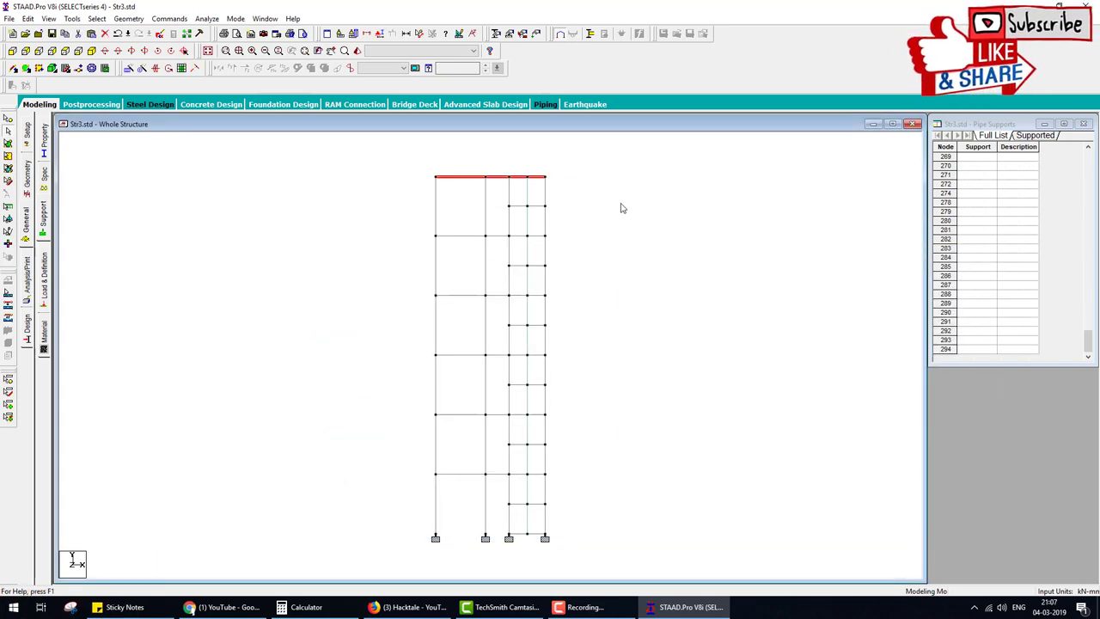
{"action": "right_click", "coordinate": [621, 206]}
{"action": "left_click", "coordinate": [646, 368]}
{"action": "left_click", "coordinate": [623, 290]}
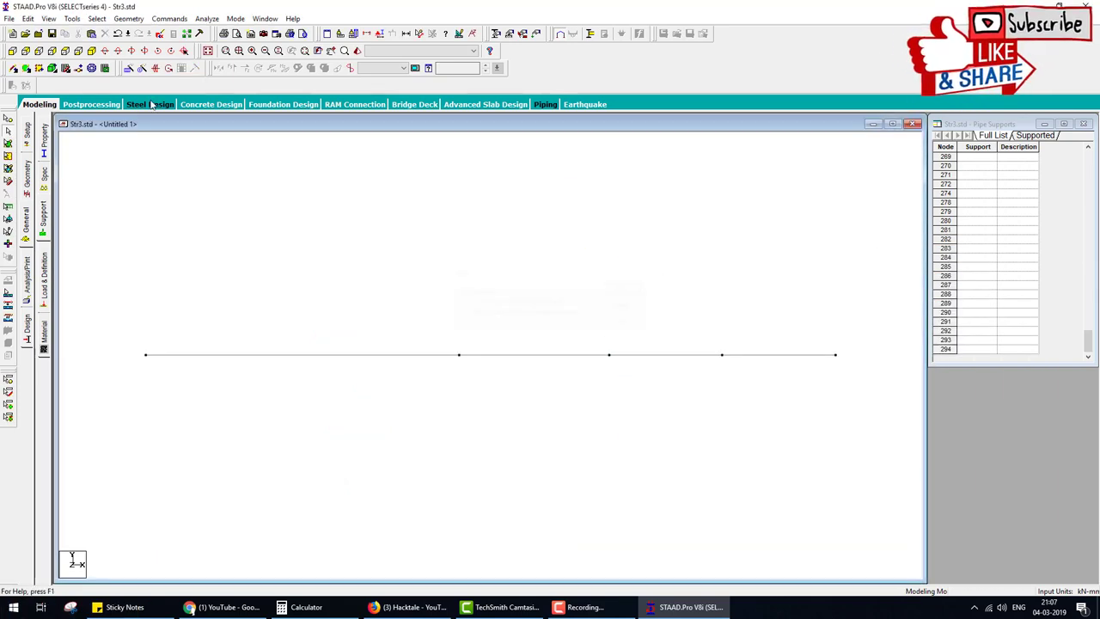
{"action": "left_click", "coordinate": [91, 51]}
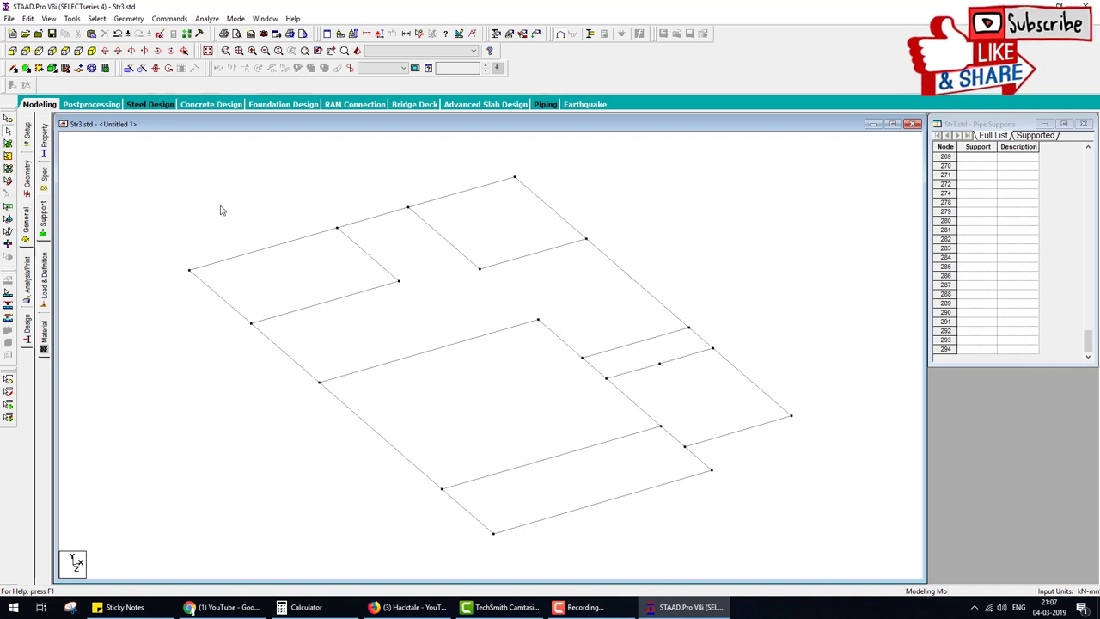
- Add a four-noded landing plate on the top floor between the two closely spaced parallel beams at the stair head
{"action": "left_click", "coordinate": [26, 68]}
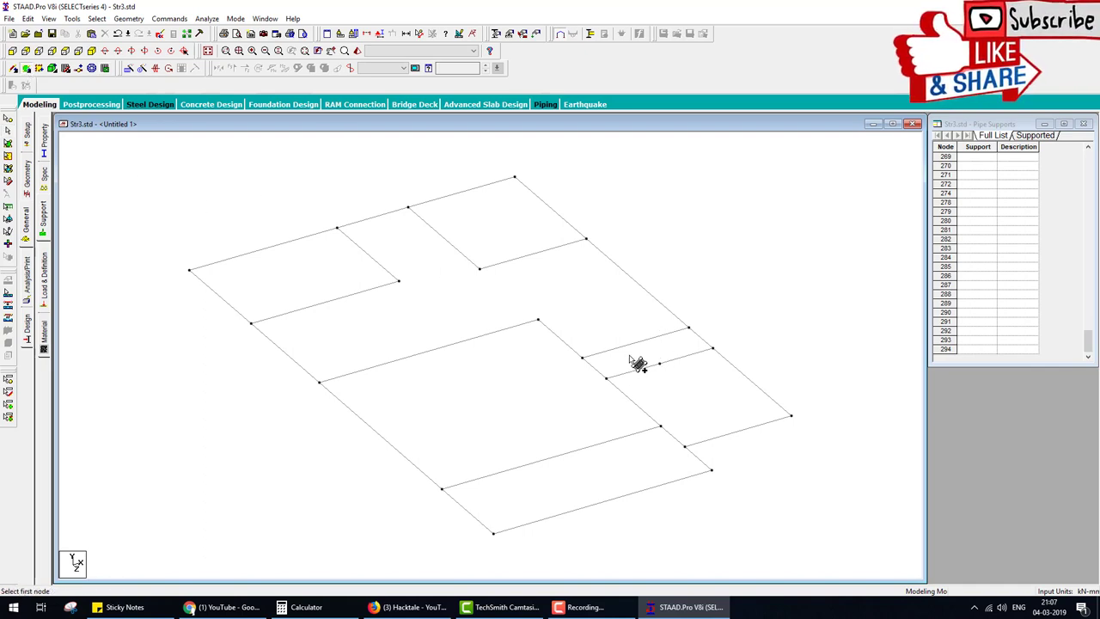
{"action": "left_click", "coordinate": [583, 356]}
{"action": "left_click", "coordinate": [688, 327]}
{"action": "left_click", "coordinate": [712, 348]}
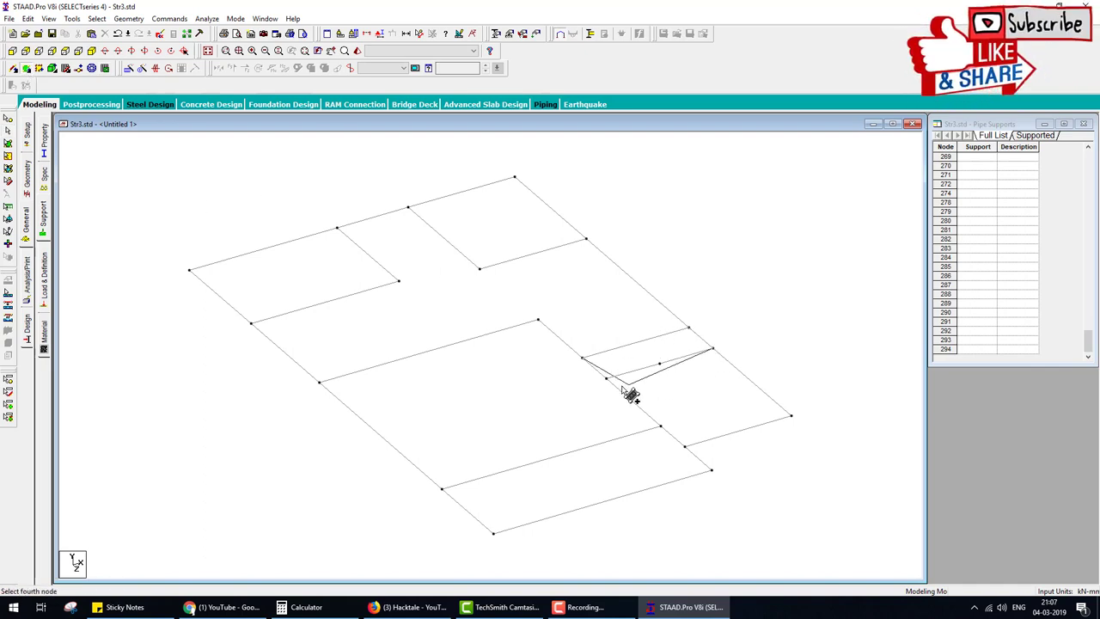
{"action": "left_click", "coordinate": [605, 379]}
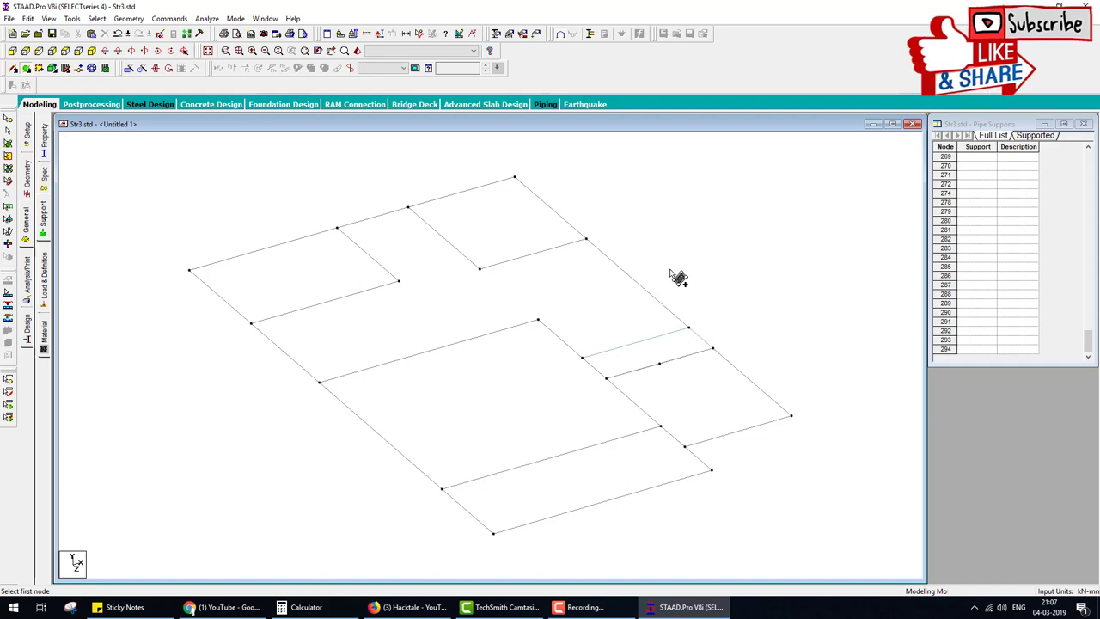
- Restore the whole structure and check the completed staircase from several sides in a 3D rendering
{"action": "left_click", "coordinate": [208, 52]}
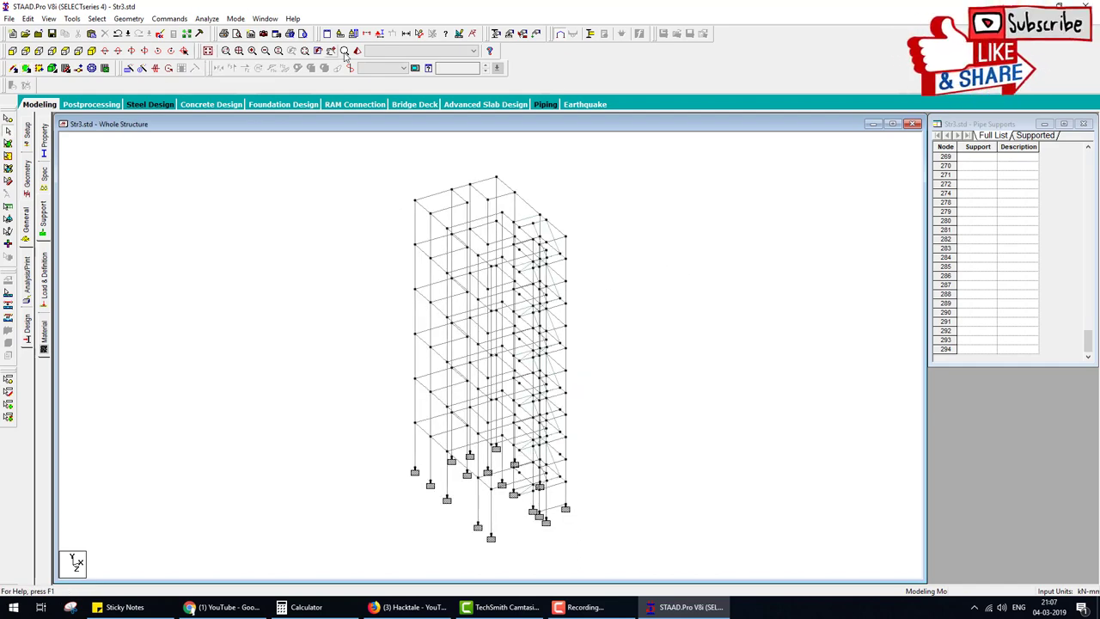
{"action": "left_click_drag", "start_coordinate": [685, 364], "coordinate": [564, 444]}
{"action": "left_click_drag", "start_coordinate": [695, 447], "coordinate": [624, 416]}
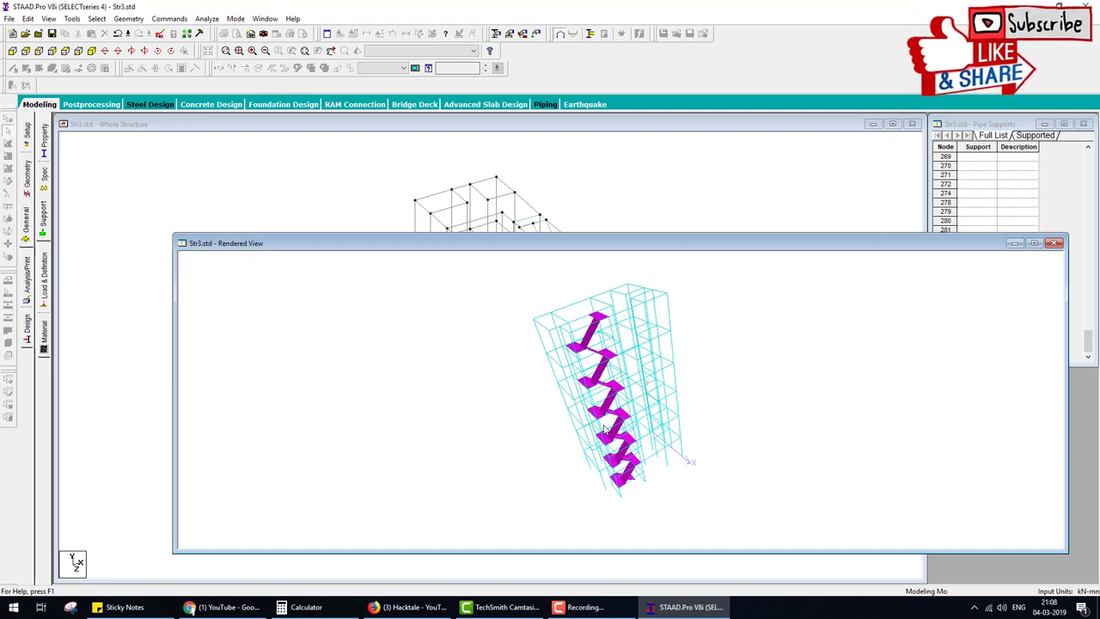
{"action": "left_click", "coordinate": [1055, 244]}
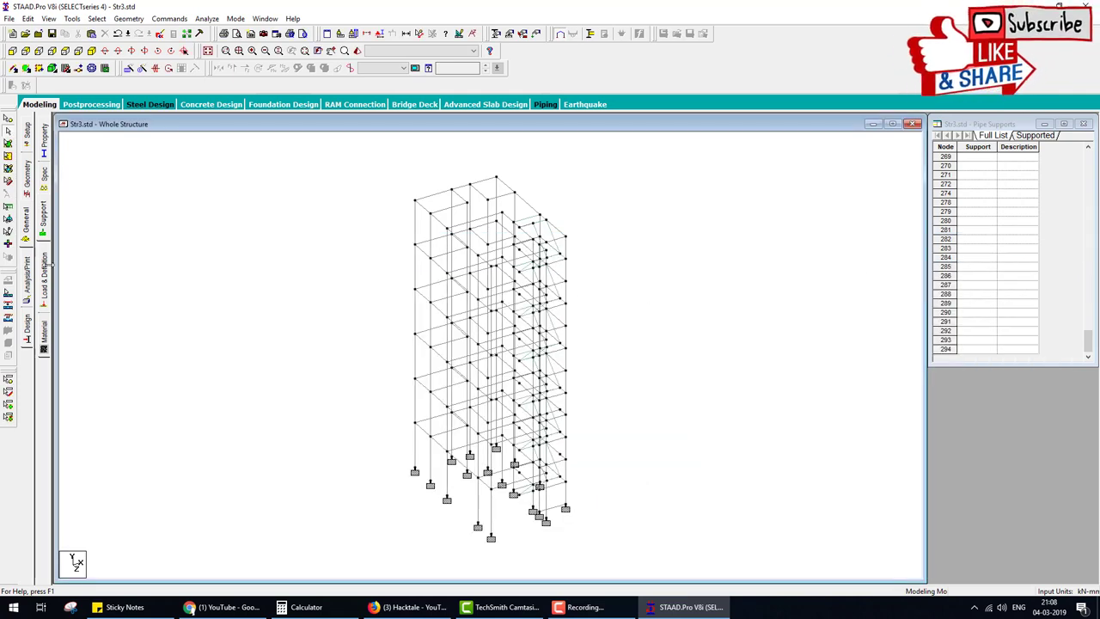
- Define a rectangular concrete section with YD 300 mm and ZD 250 mm
{"action": "left_click", "coordinate": [45, 142]}
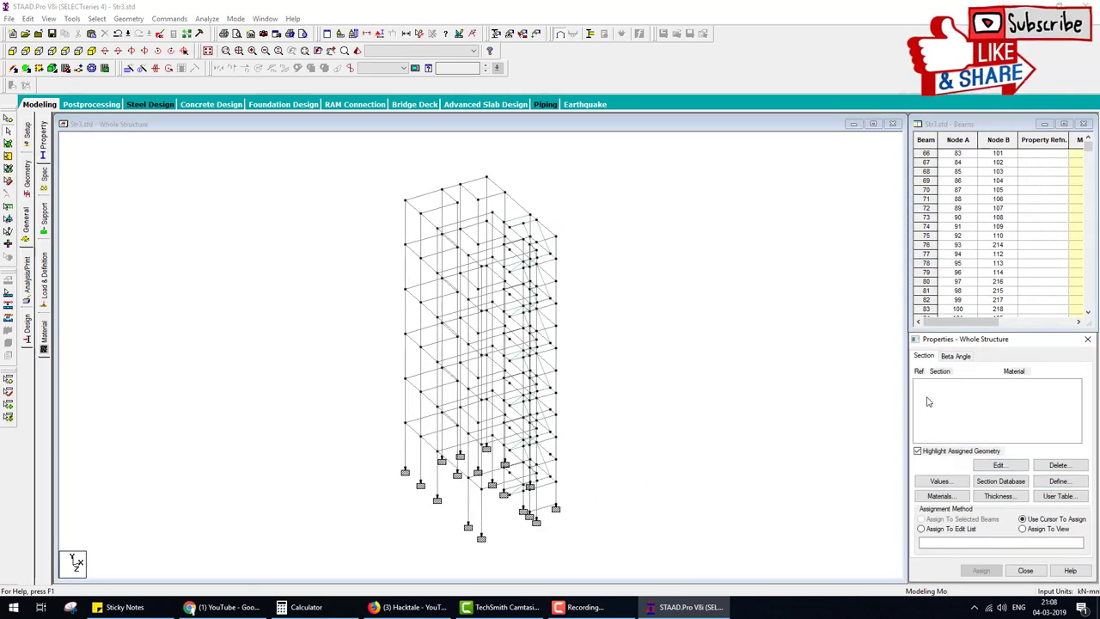
{"action": "left_click", "coordinate": [1057, 481]}
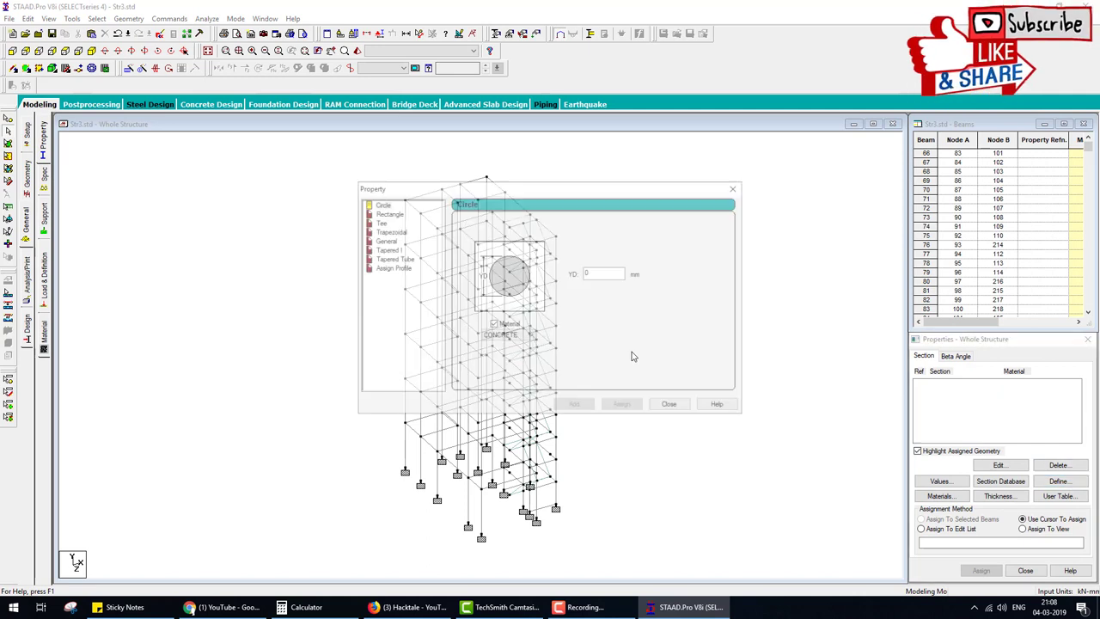
{"action": "left_click", "coordinate": [389, 213]}
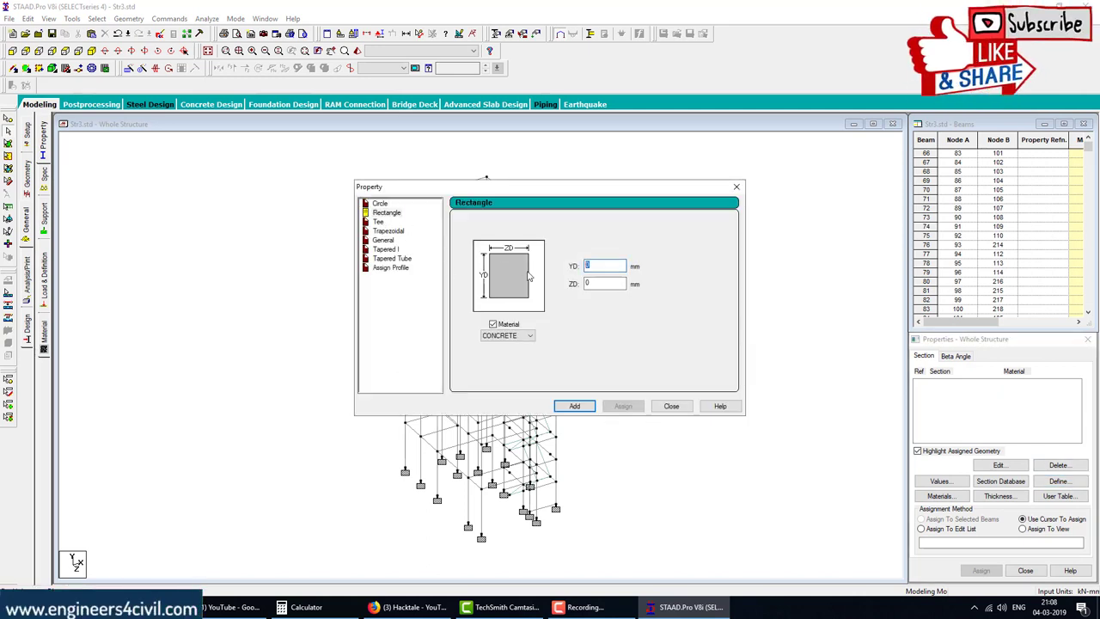
{"action": "type", "text": "300"}
{"action": "left_click", "coordinate": [601, 283]}
{"action": "key", "text": "Tab"}
{"action": "type", "text": "250"}
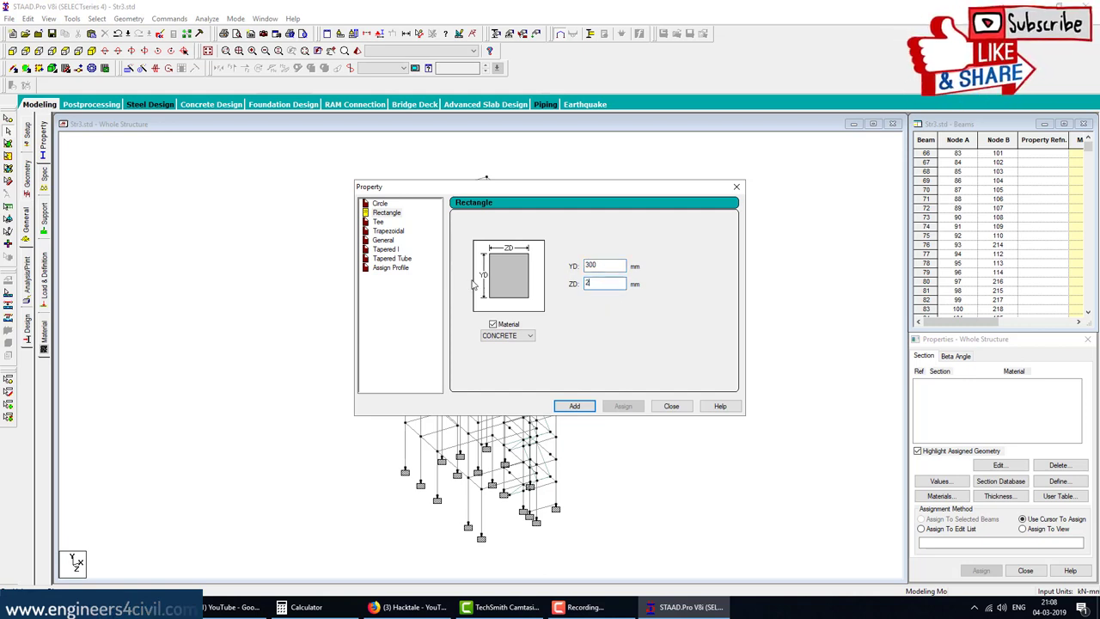
{"action": "left_click", "coordinate": [574, 406]}
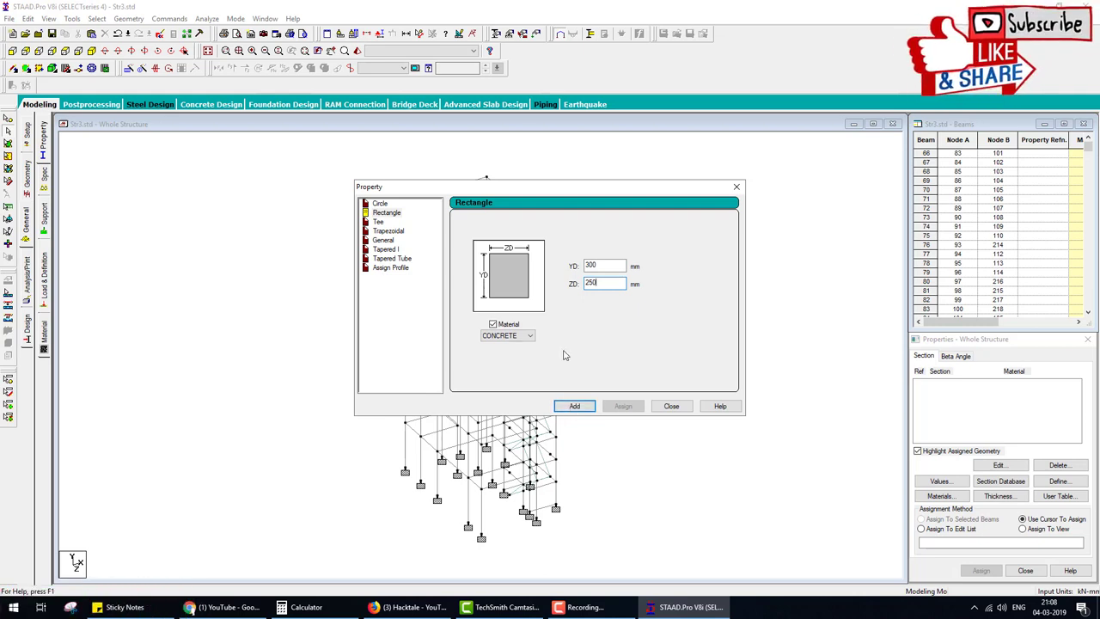
{"action": "left_click", "coordinate": [663, 411]}
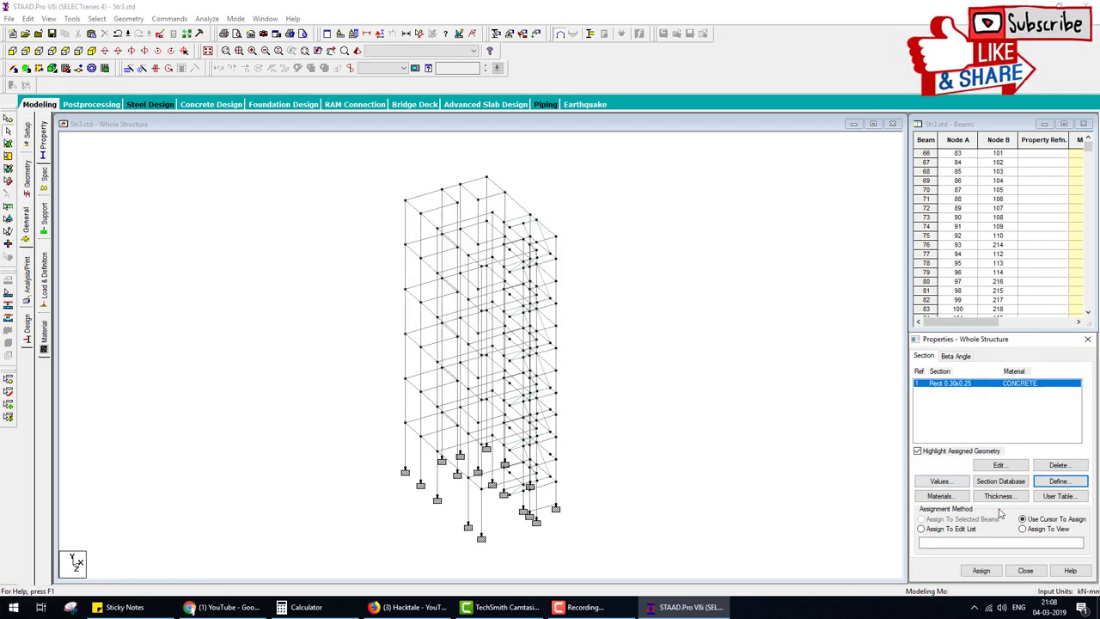
- Assign the Rect 0.30x0.25 section to all members in the view and clear the selection
{"action": "left_click", "coordinate": [1022, 529]}
{"action": "left_click", "coordinate": [981, 570]}
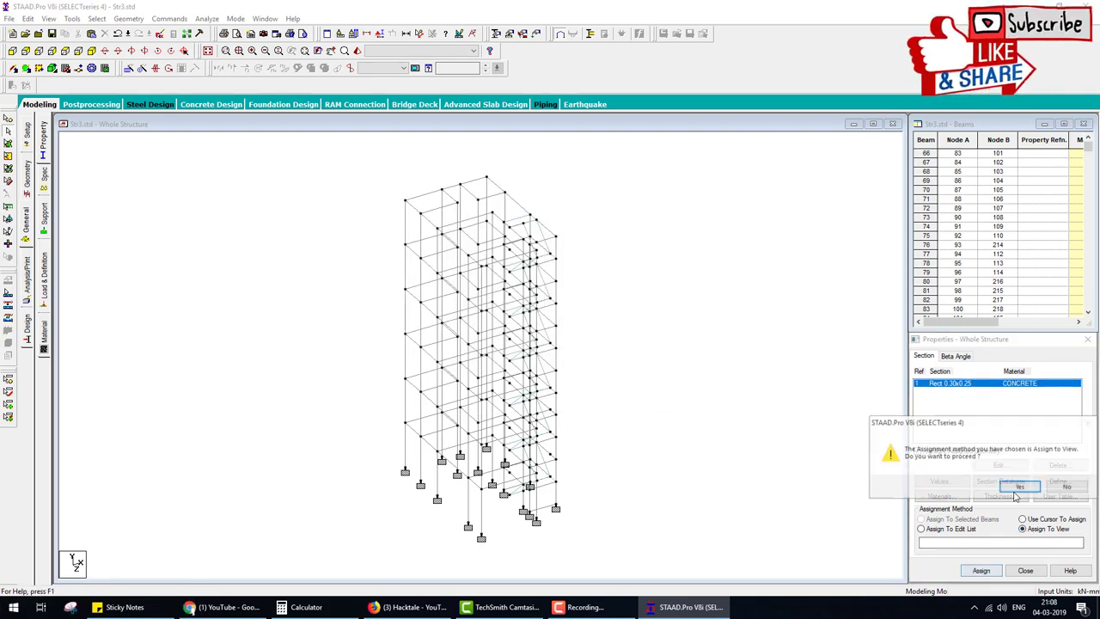
{"action": "left_click", "coordinate": [1019, 487]}
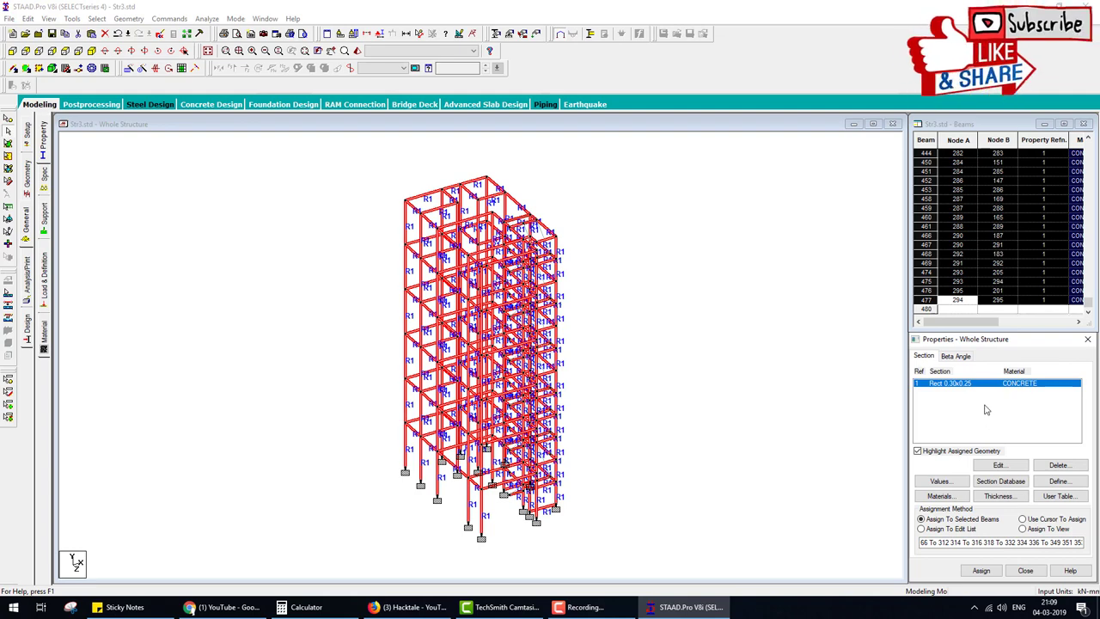
{"action": "left_click", "coordinate": [692, 395]}
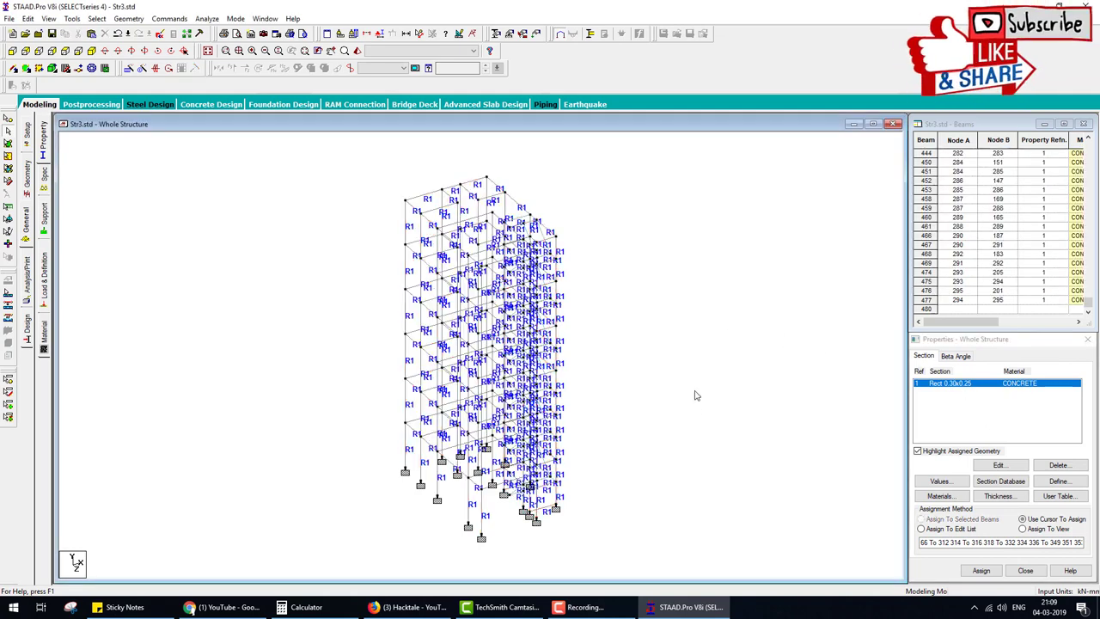
- Examine the frame with its assigned member sections and staircase in a 3D rendering, then return to the wireframe model
{"action": "left_click", "coordinate": [357, 50]}
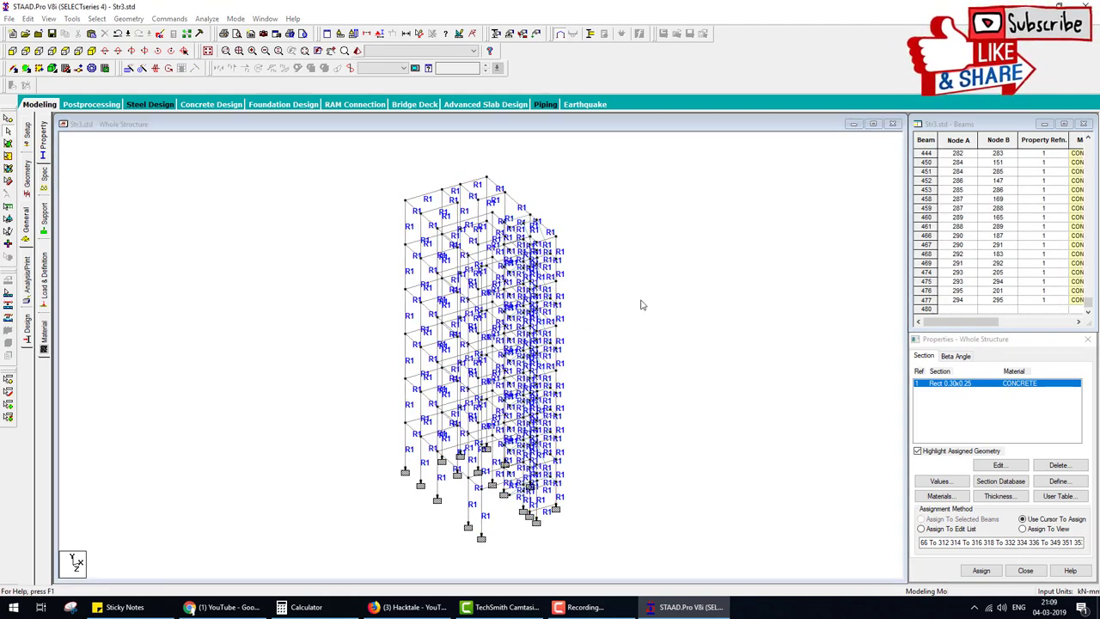
{"action": "left_click_drag", "start_coordinate": [619, 404], "coordinate": [530, 488]}
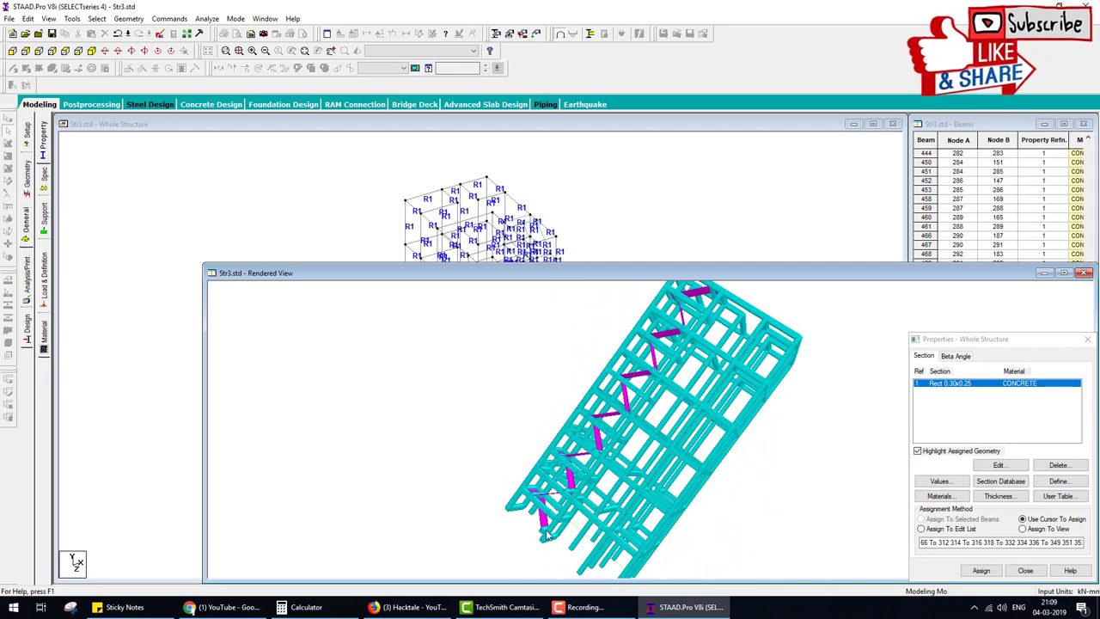
{"action": "left_click", "coordinate": [1085, 273]}
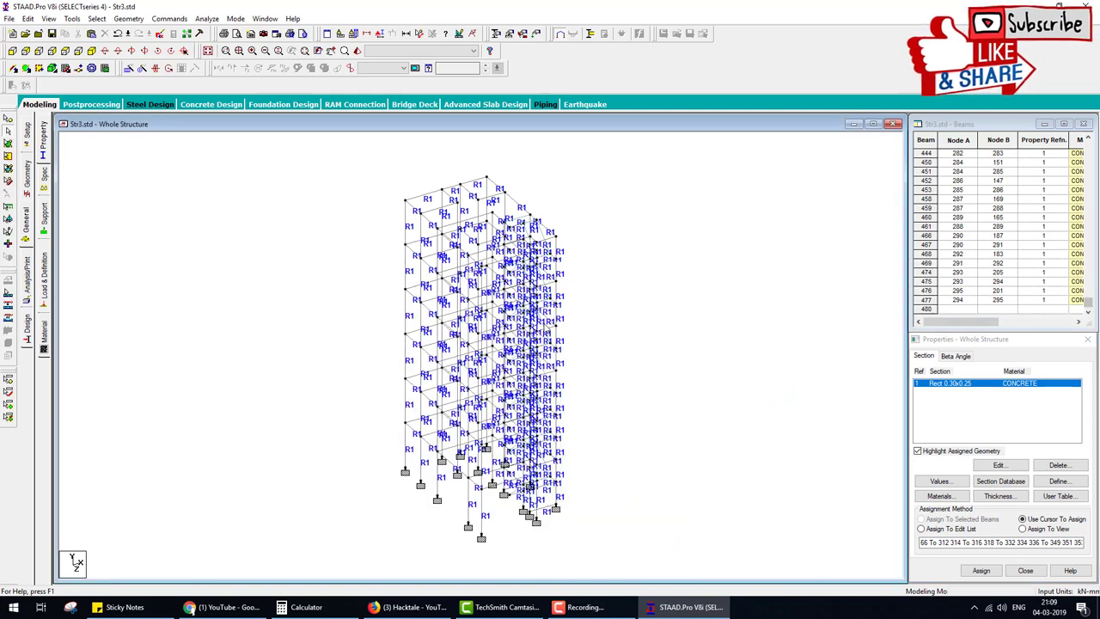
{"action": "scroll", "coordinate": [531, 513], "scroll_direction": "up", "scroll_amount": 2}
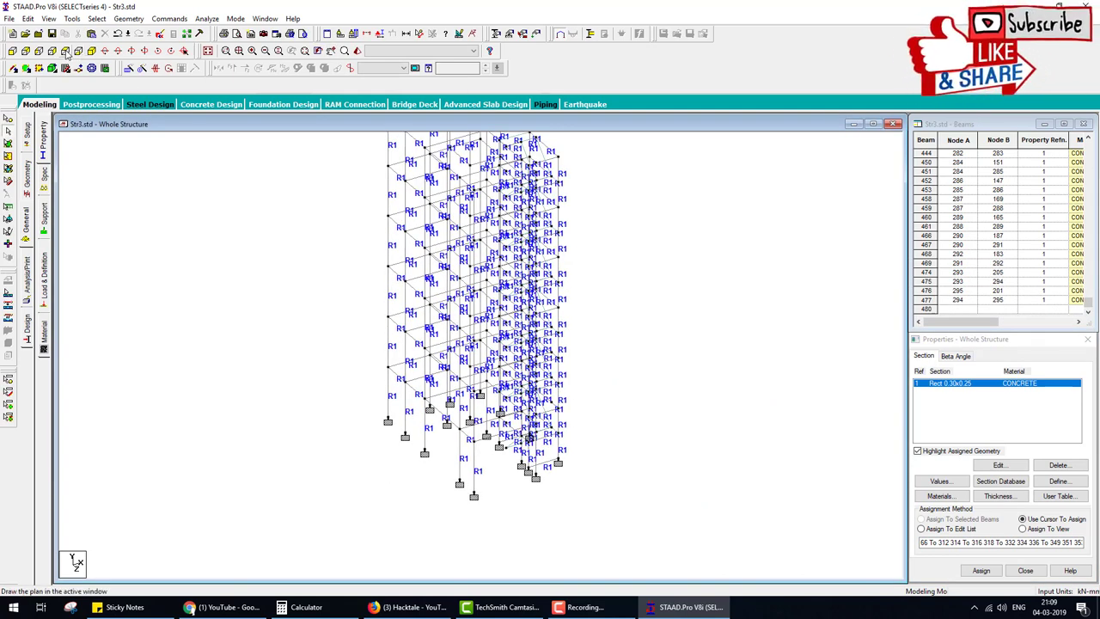
{"action": "middle_click_drag", "start_coordinate": [792, 354], "coordinate": [580, 324]}
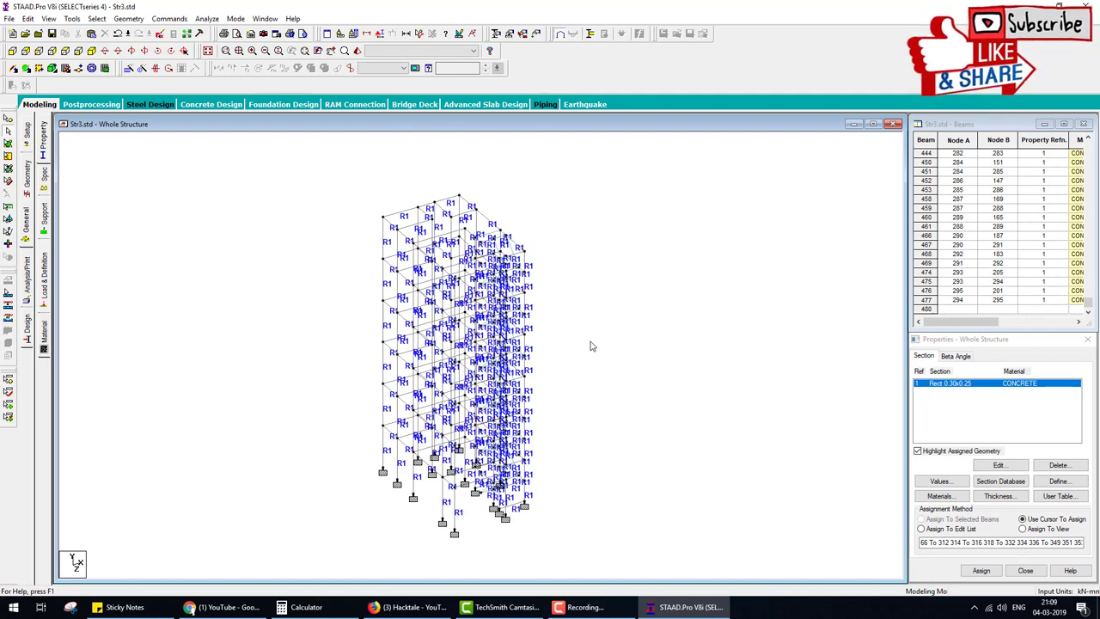